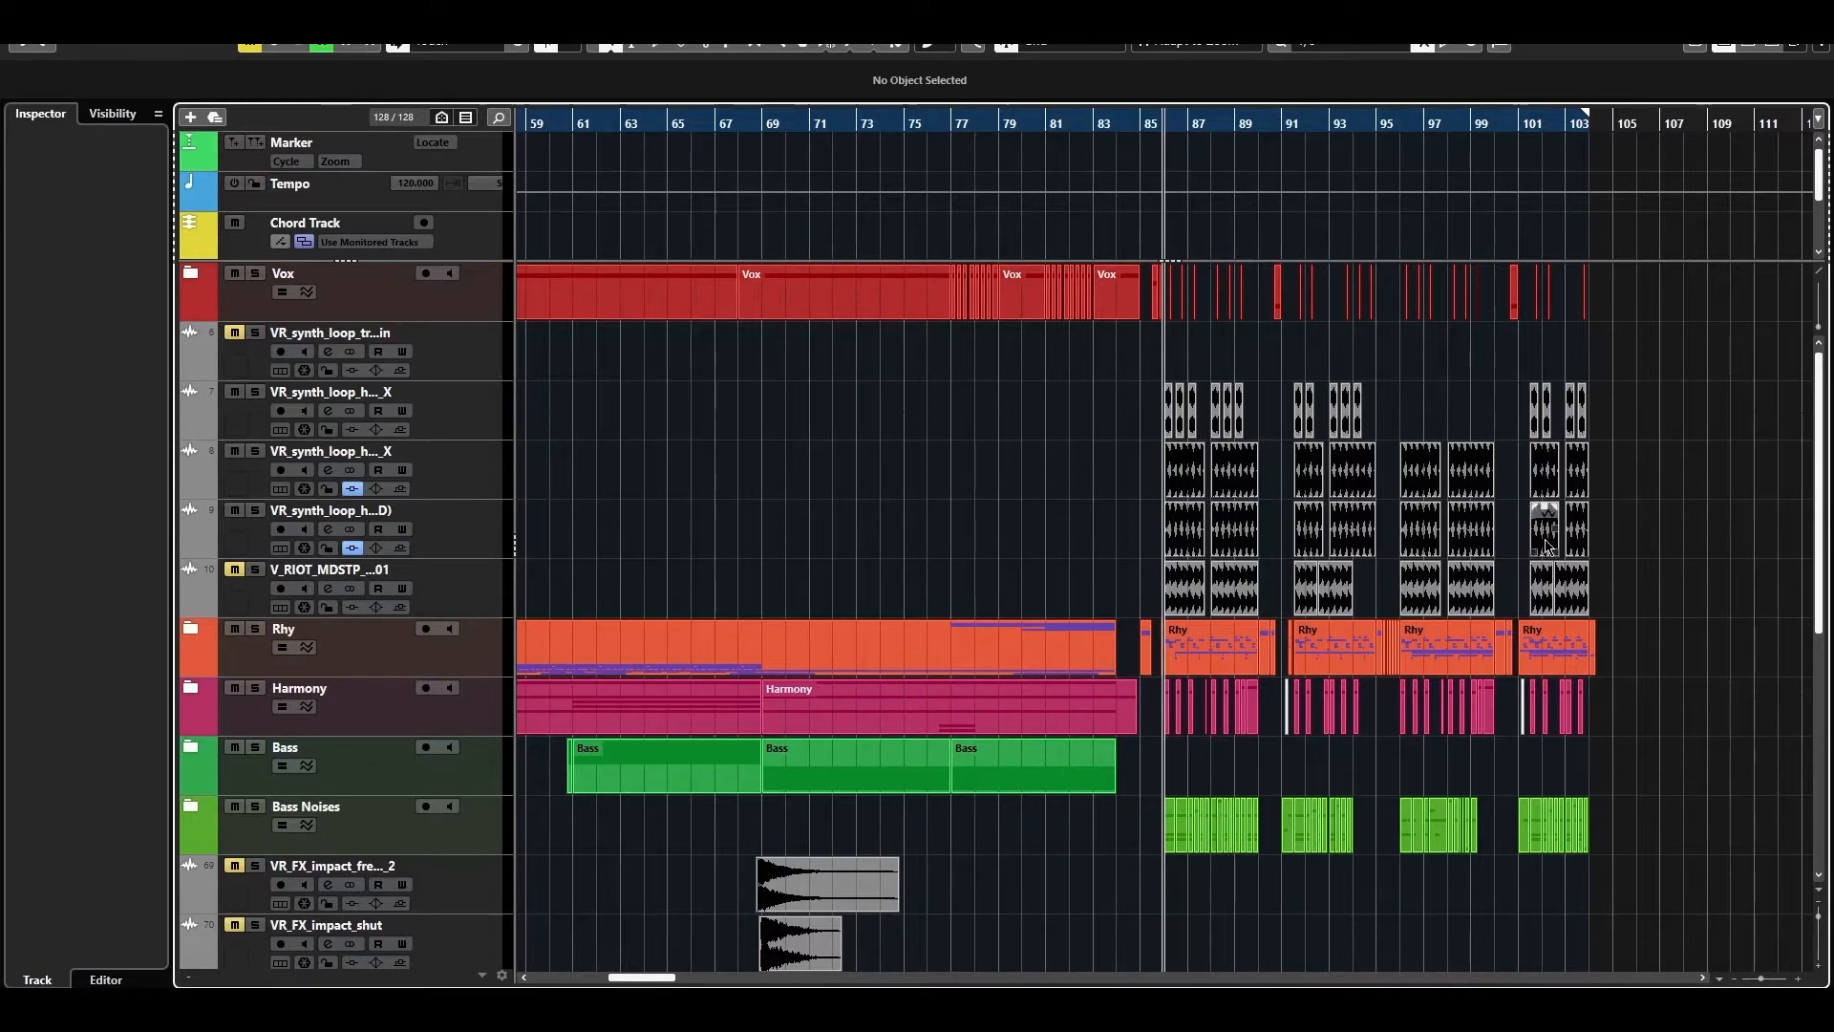
Select the synth loop and Rhy events in the section between bars 85 and 104.
scroll(1547, 545, "down", 5)
scroll(1547, 545, "up", 5)
left_click_drag(1676, 297, 1055, 797)
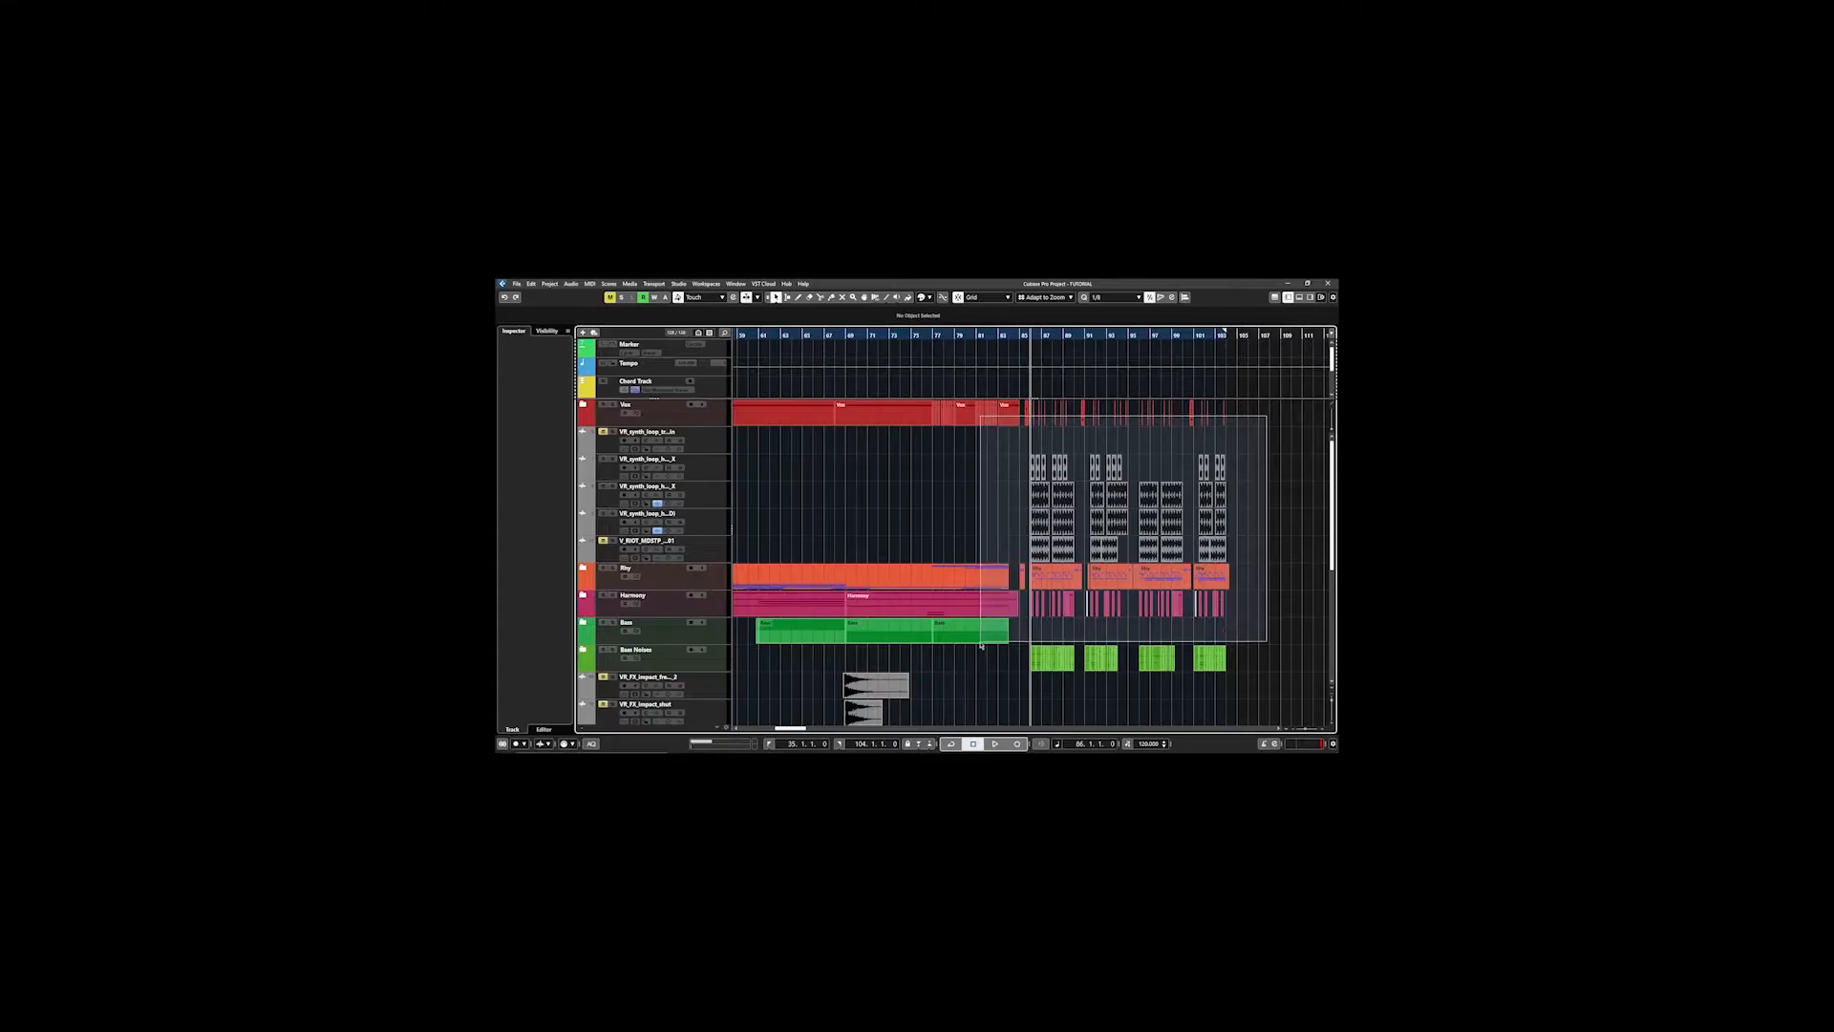
left_click_drag(980, 645, 980, 645)
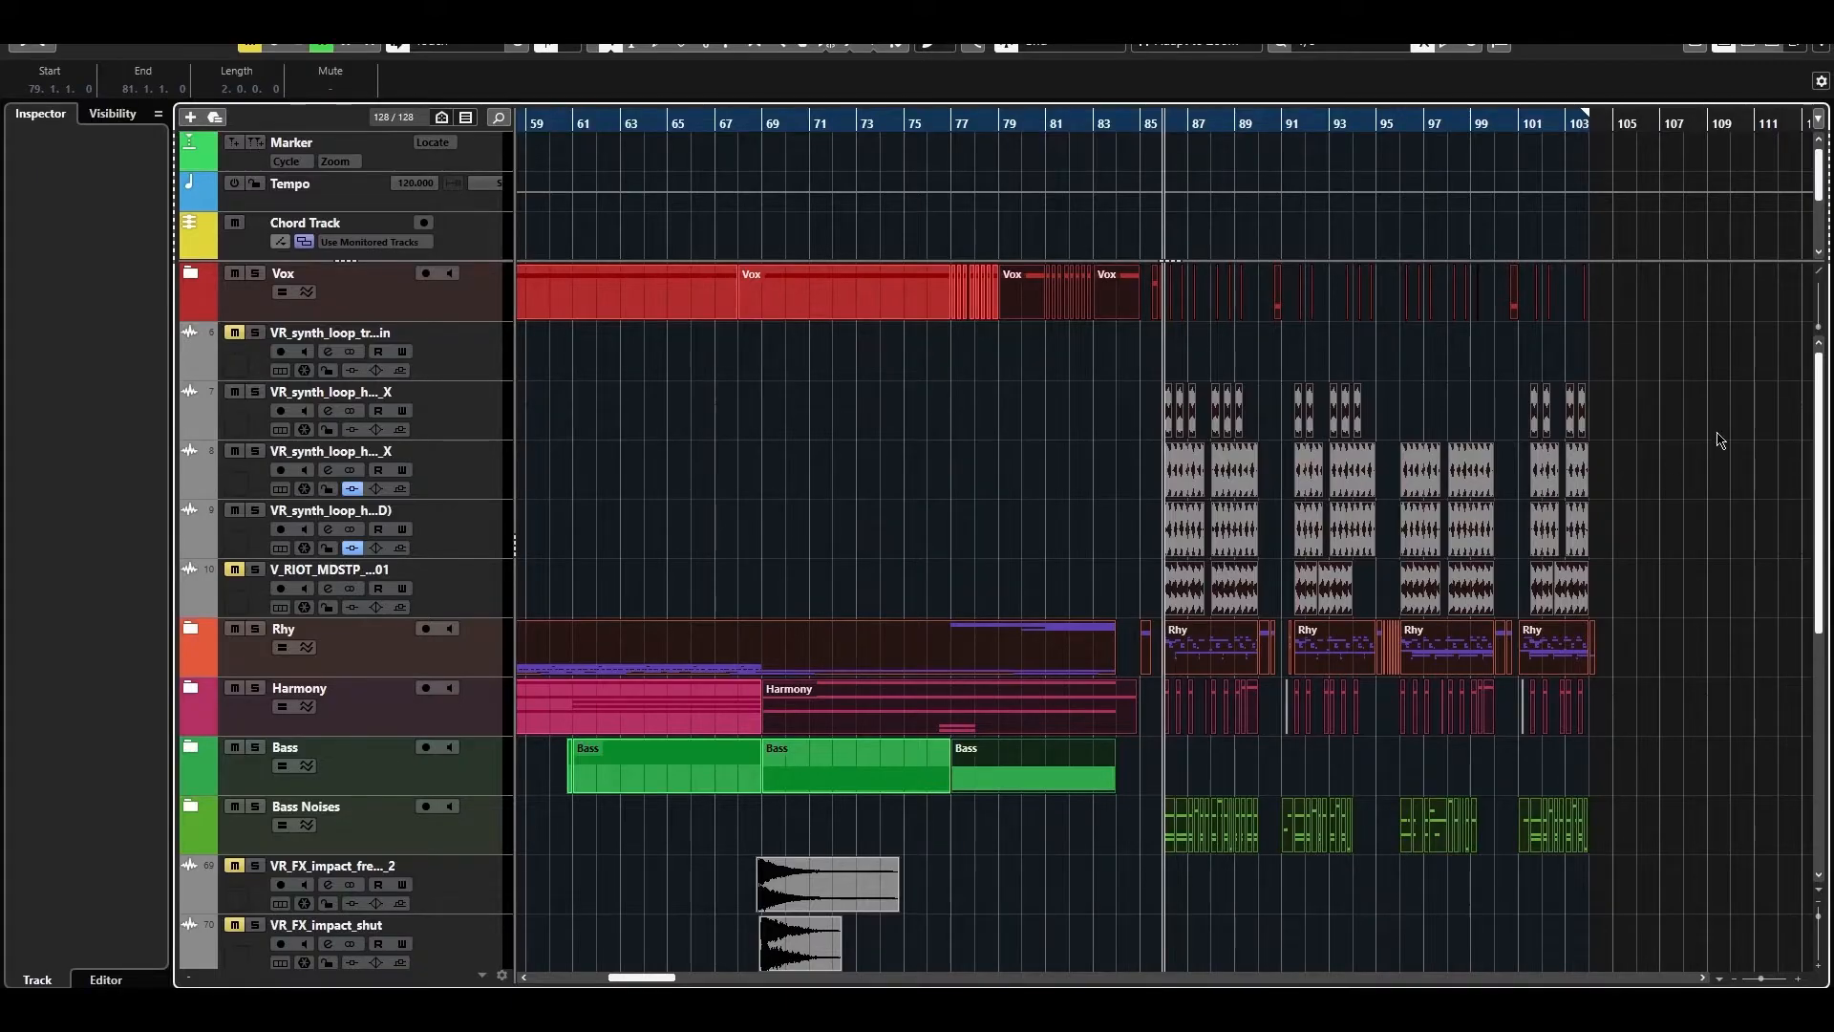
left_click(1720, 440)
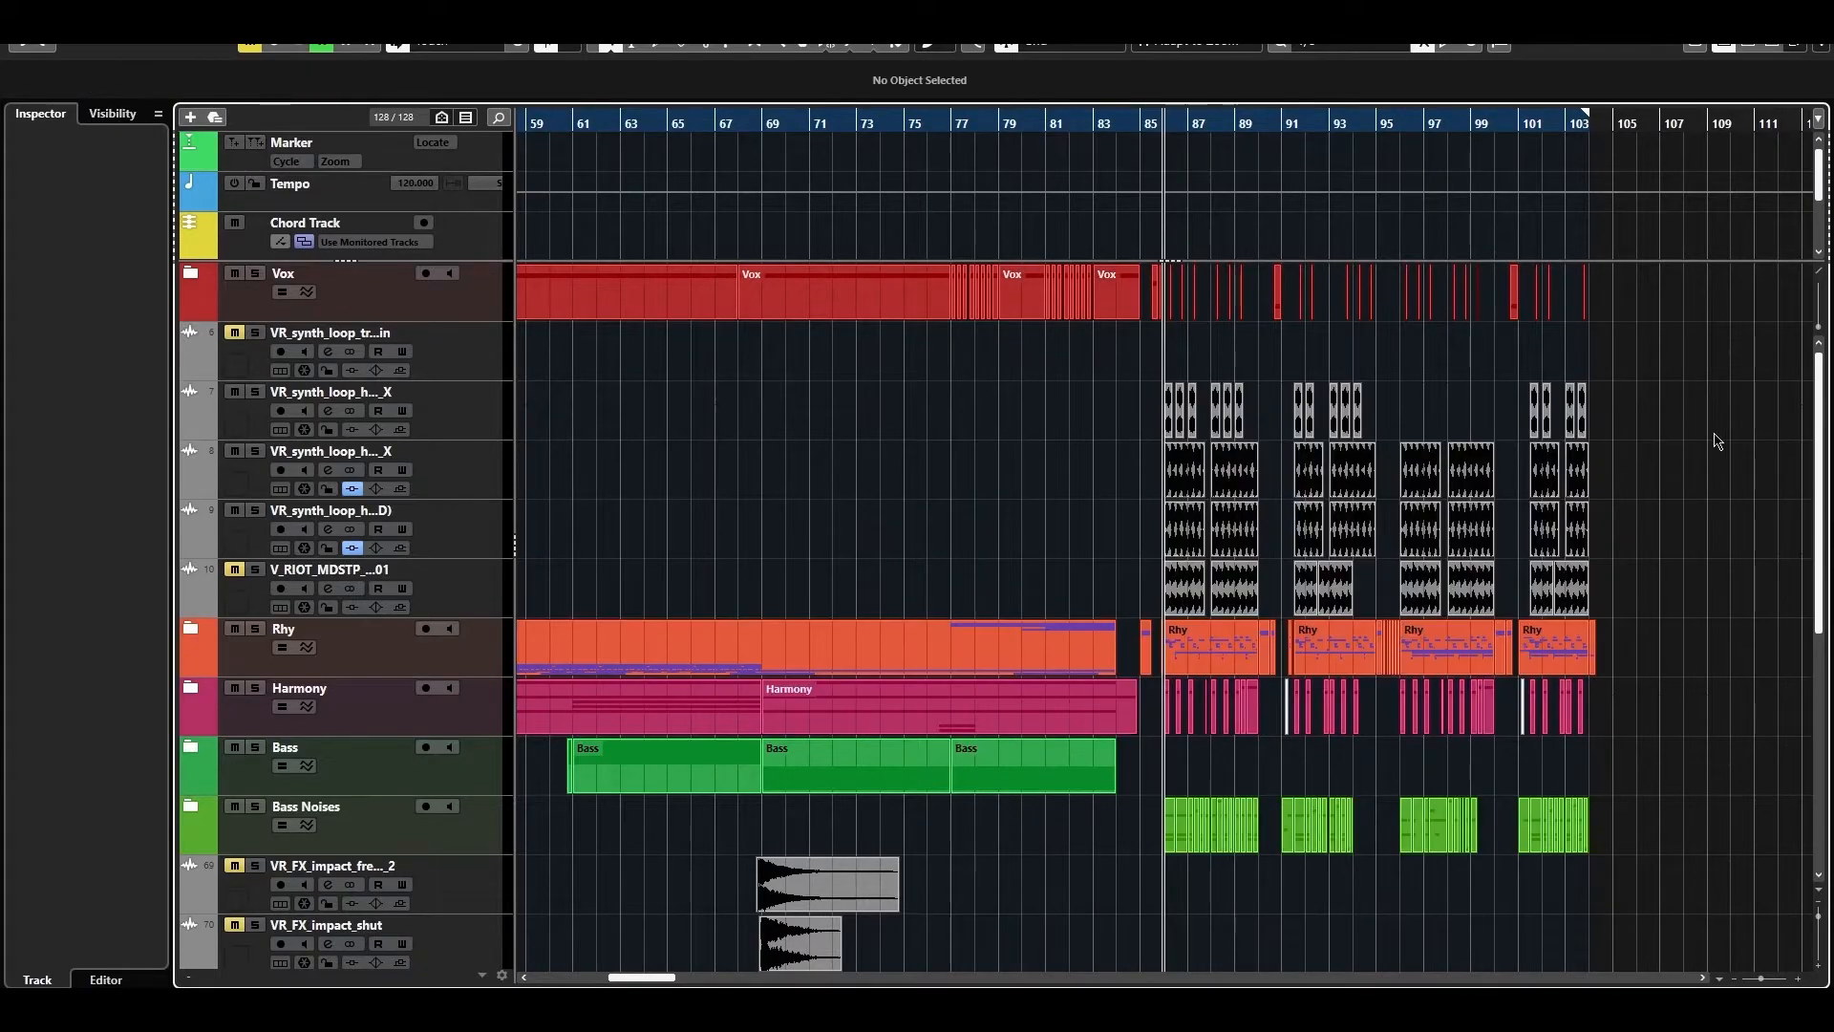
left_click_drag(1720, 342, 1122, 674)
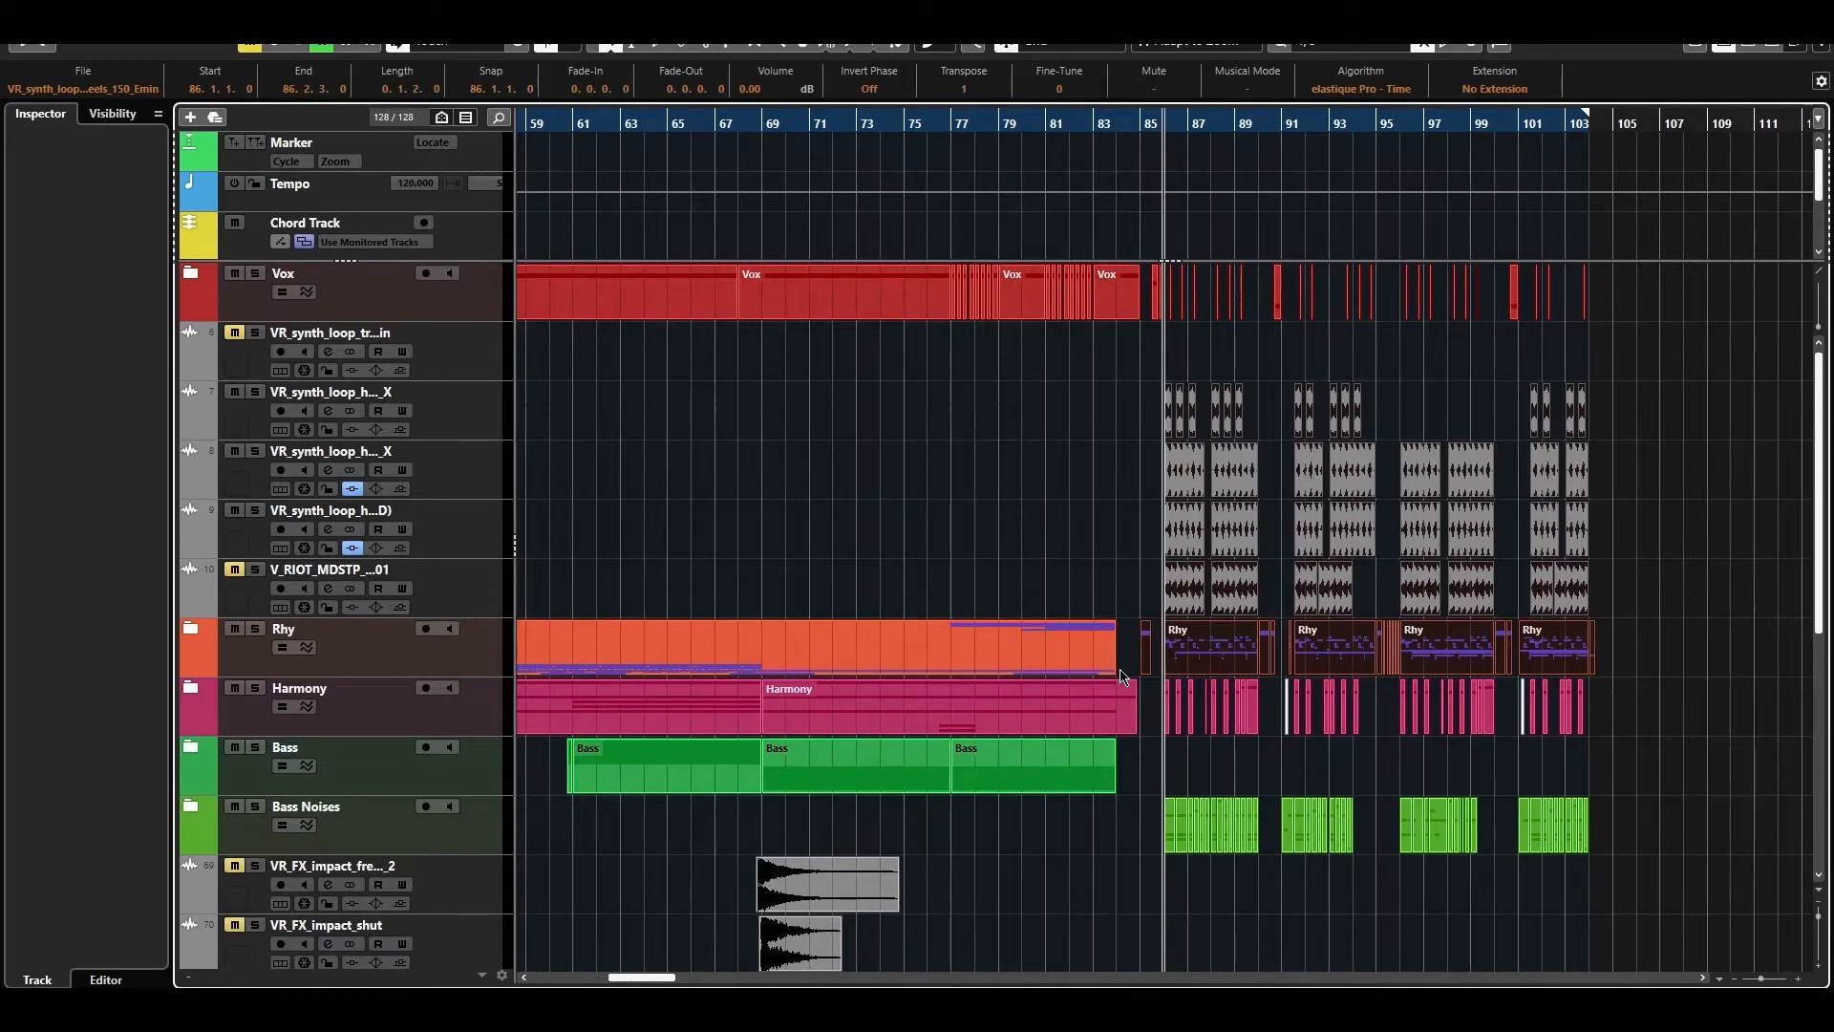
Play the arrangement from bar 61 and look over its tracks.
left_click(755, 140)
left_click_drag(754, 127, 740, 126)
scroll(835, 564, "down", 5)
scroll(835, 565, "up", 5)
left_click(575, 125)
scroll(831, 521, "down", 5)
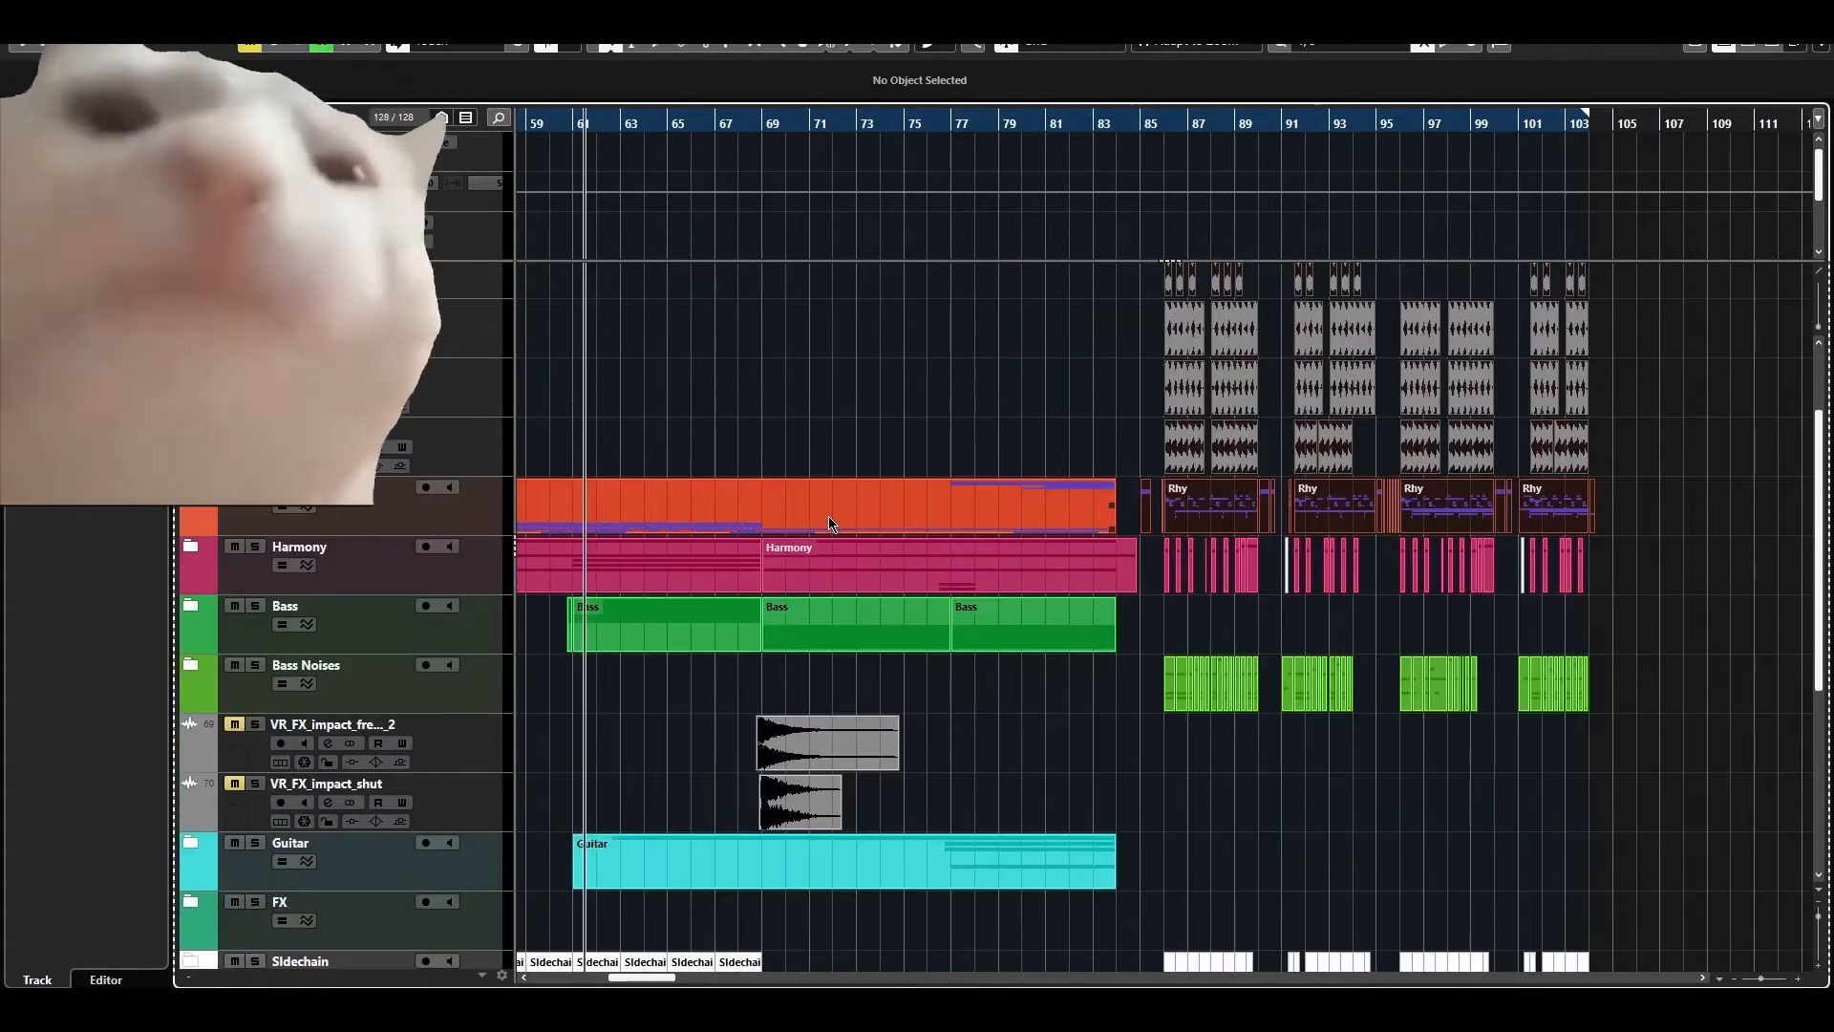
scroll(831, 521, "up", 5)
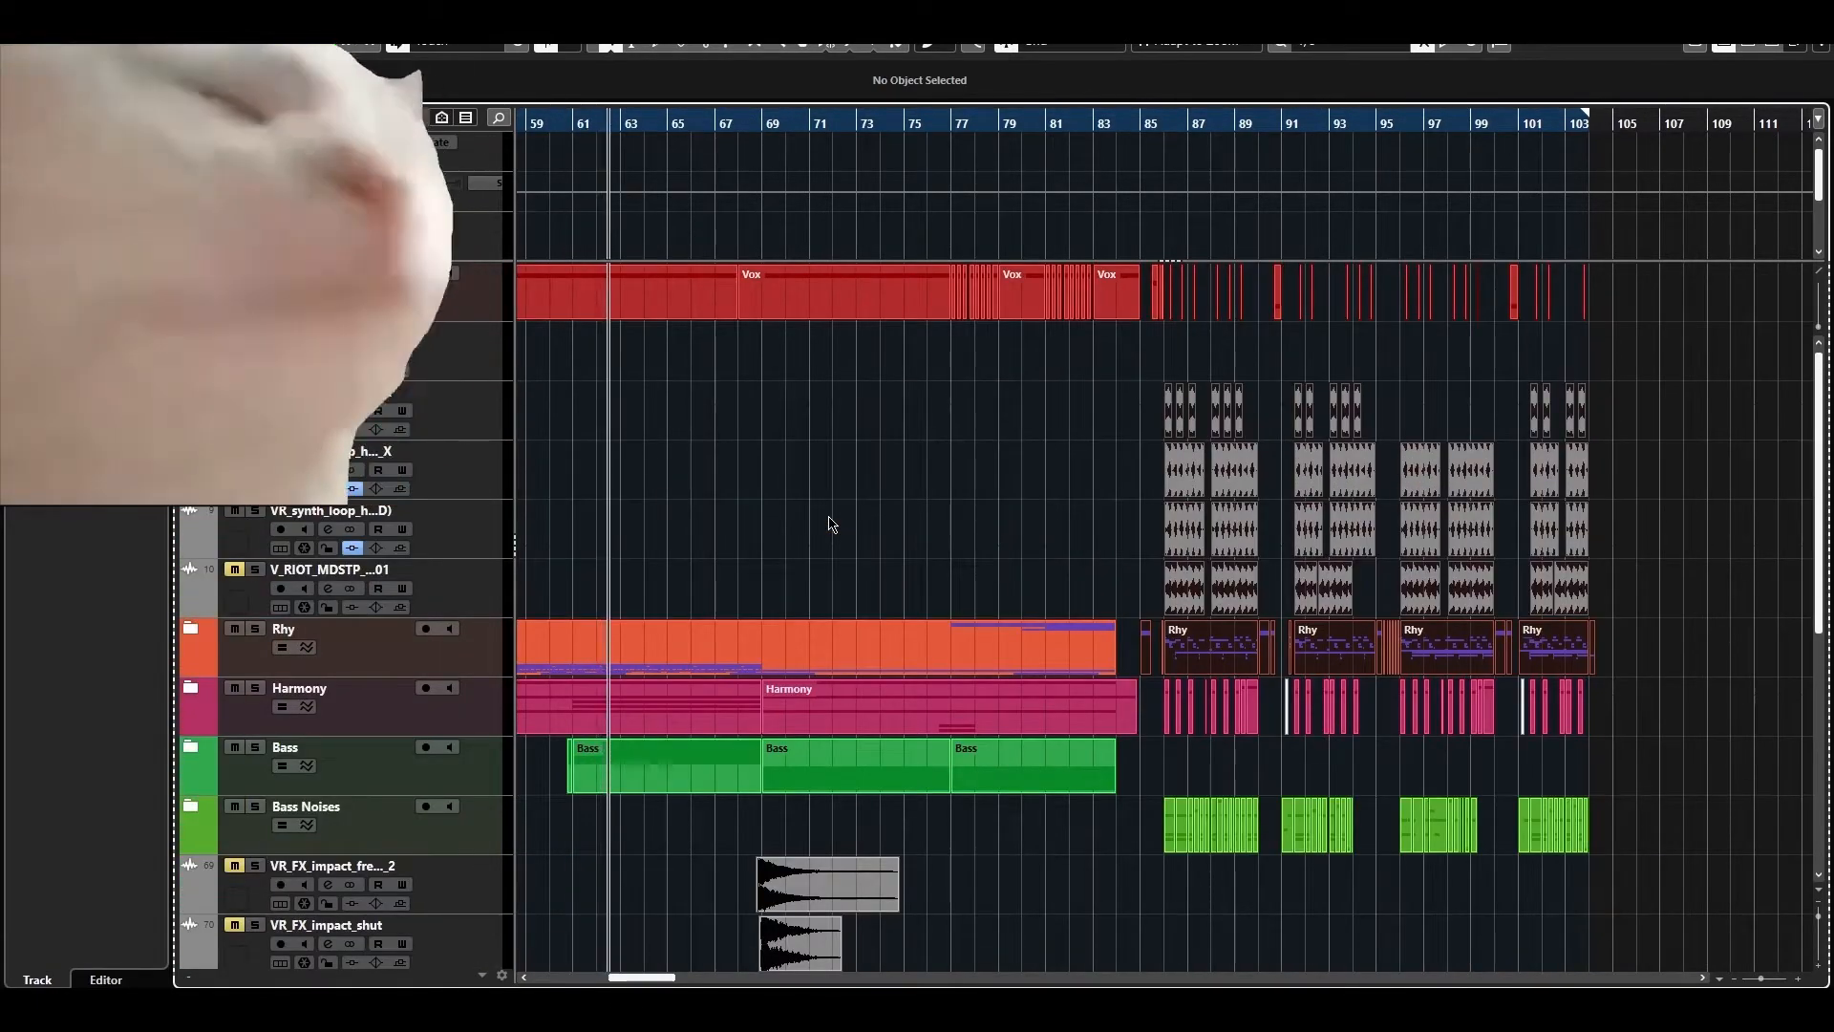
Expand the Harmony and Bass folder tracks and examine the parts they contain during playback.
scroll(208, 550, "down", 3)
scroll(208, 550, "down", 4)
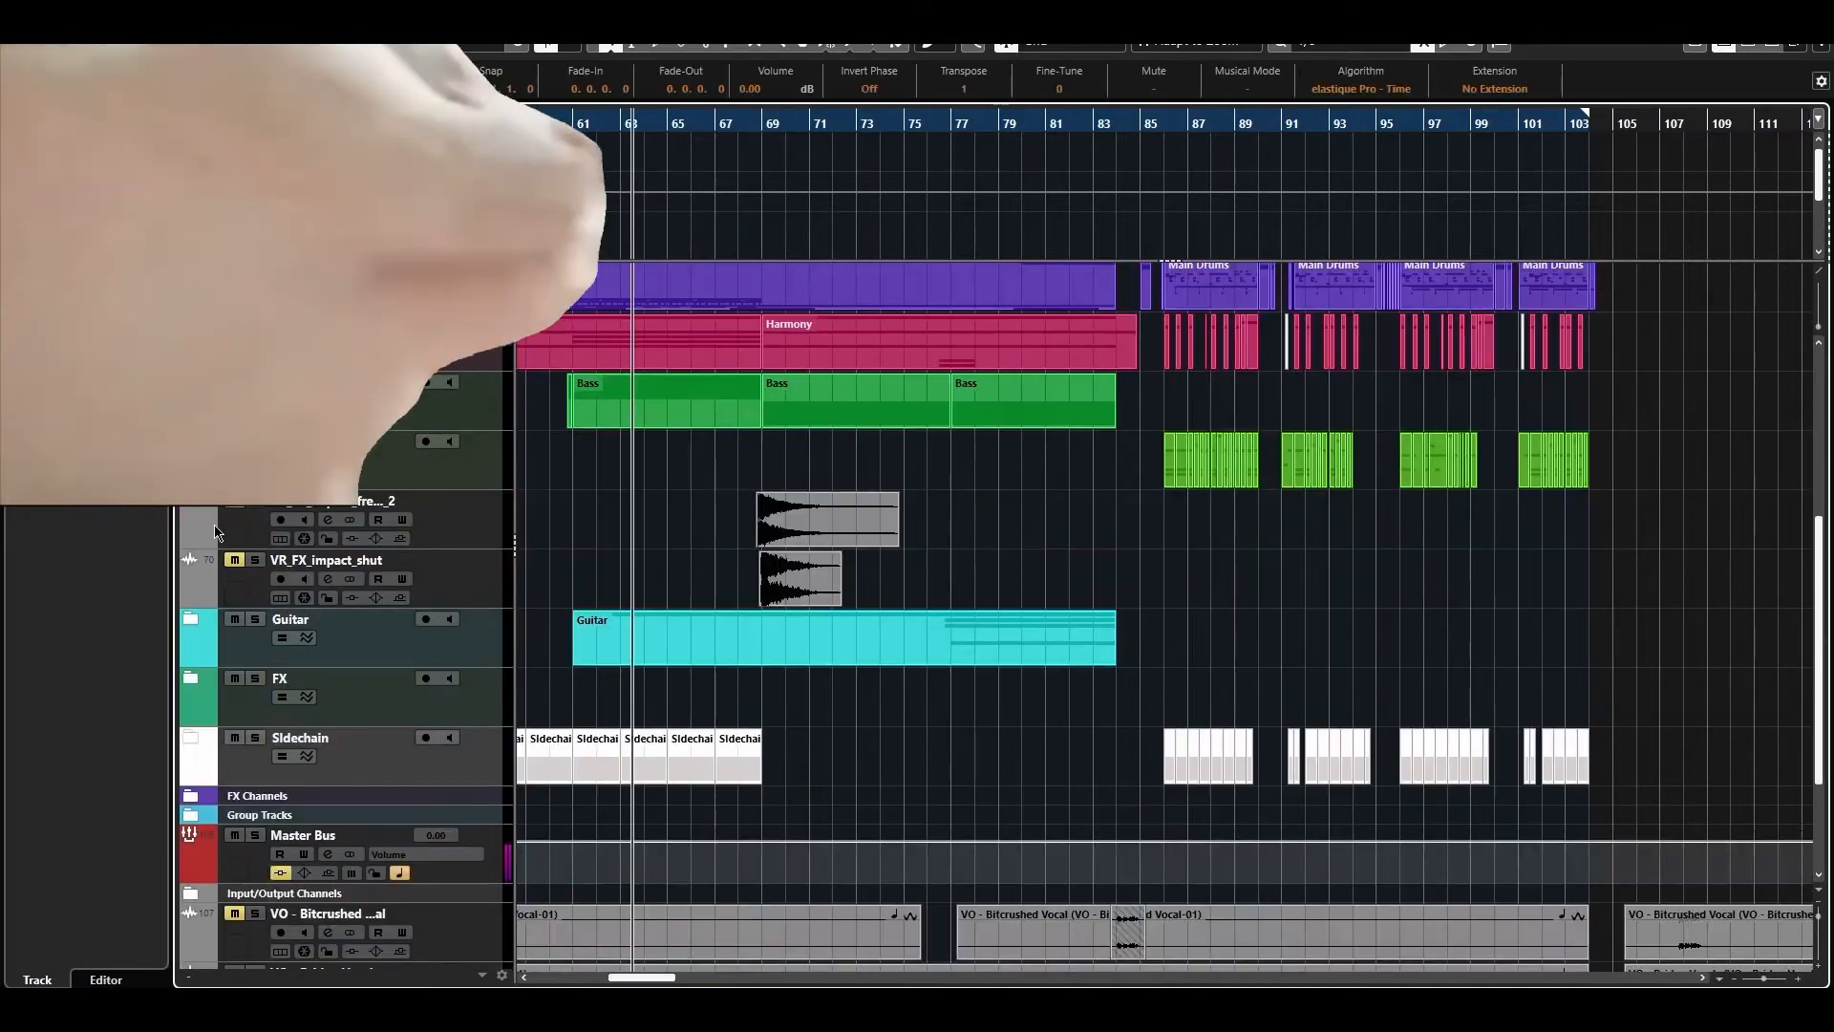
scroll(192, 520, "up", 6)
scroll(192, 520, "down", 6)
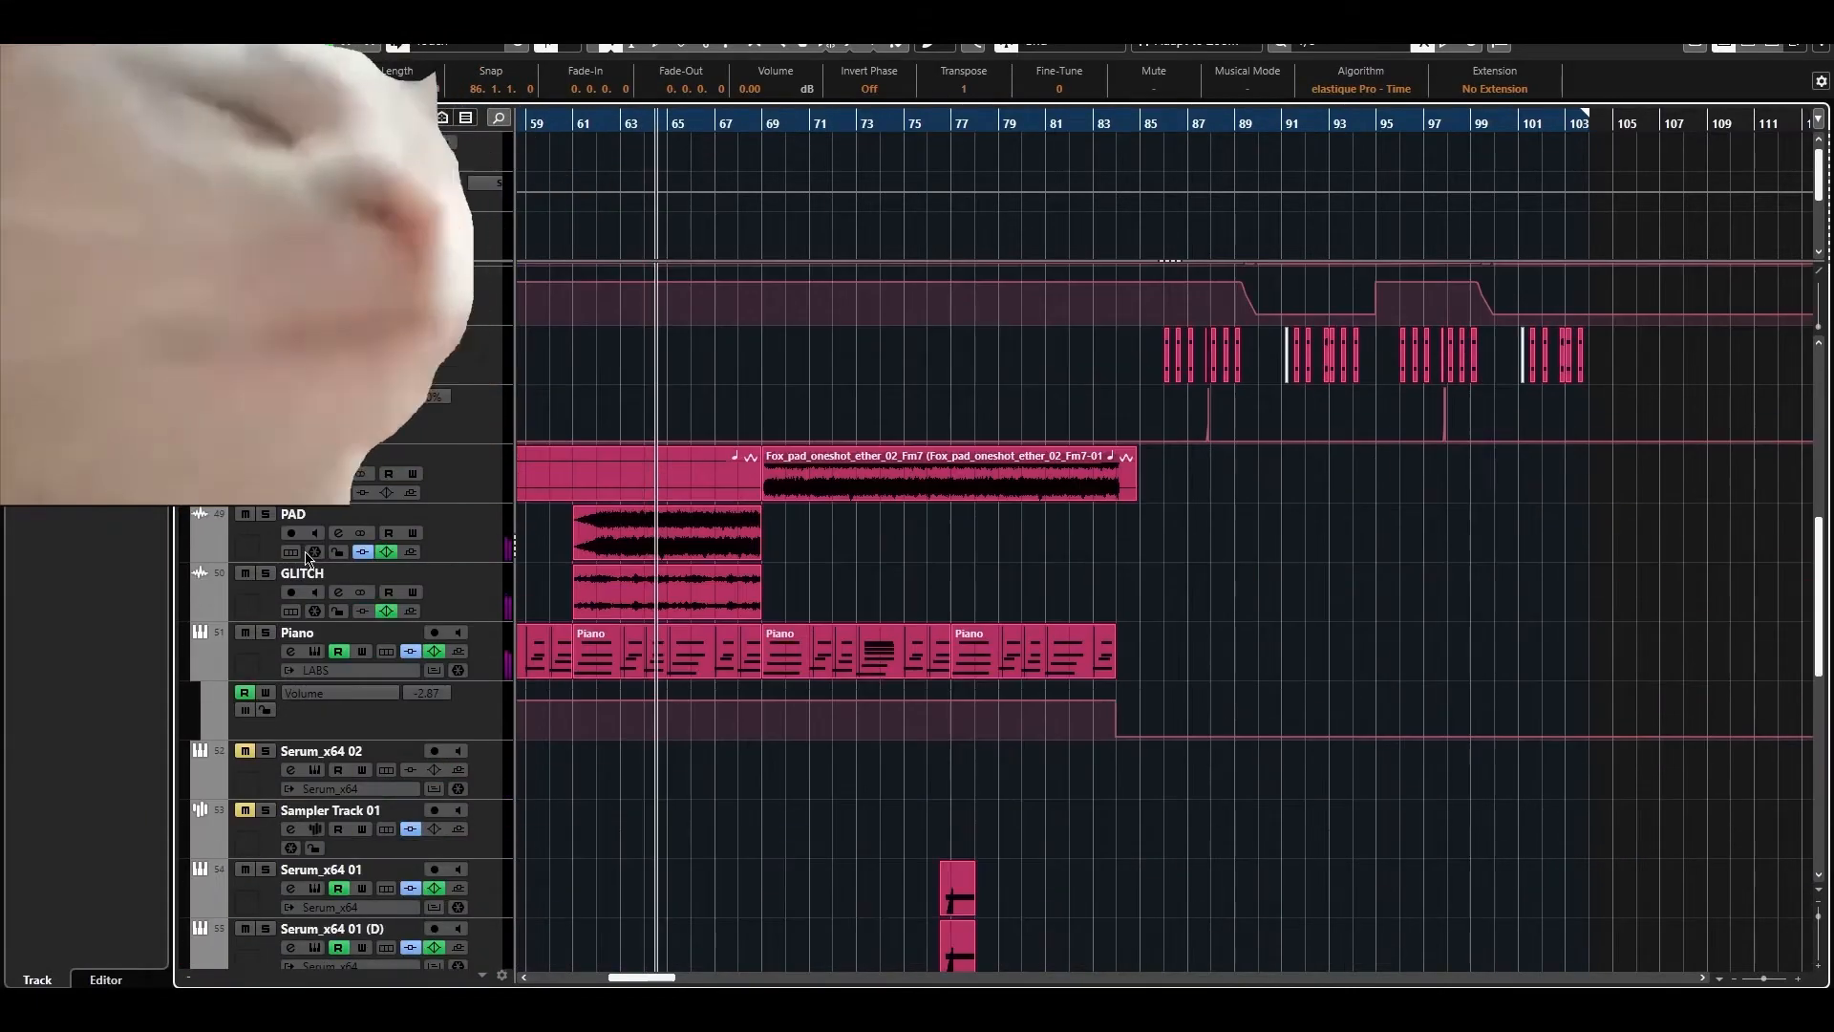
scroll(192, 519, "up", 2)
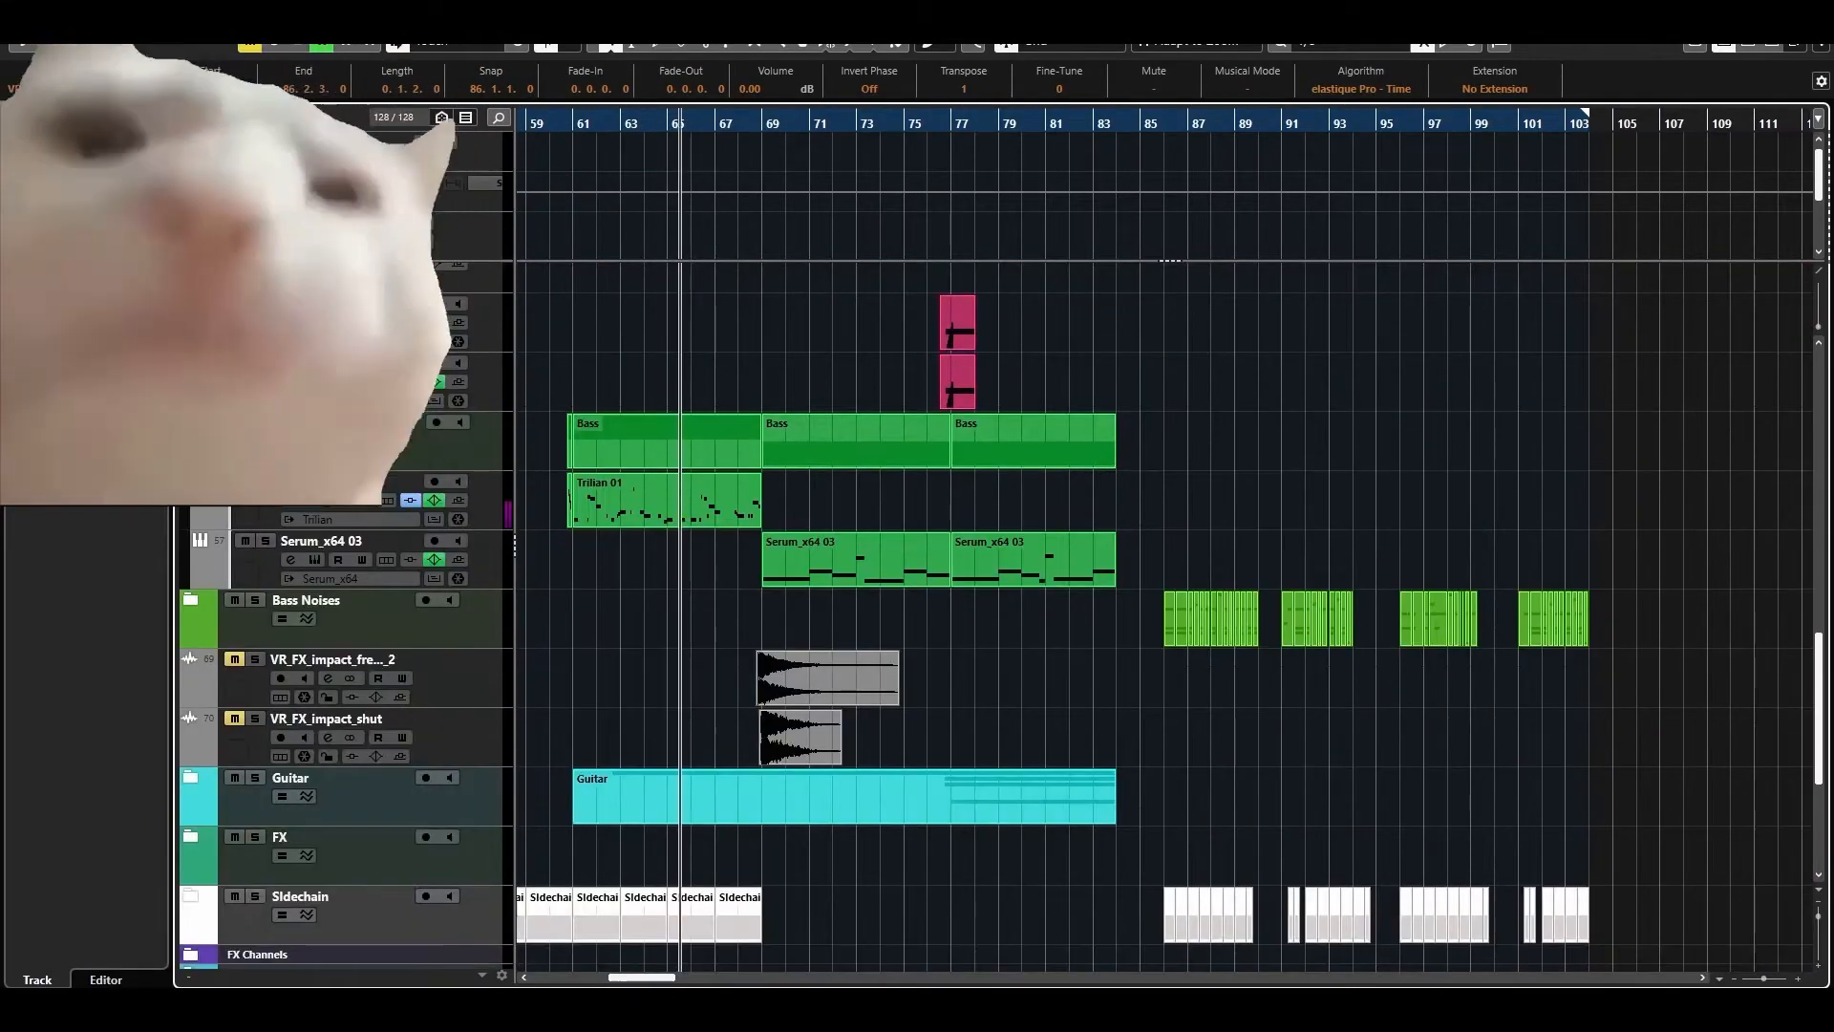
scroll(1022, 742, "up", 2)
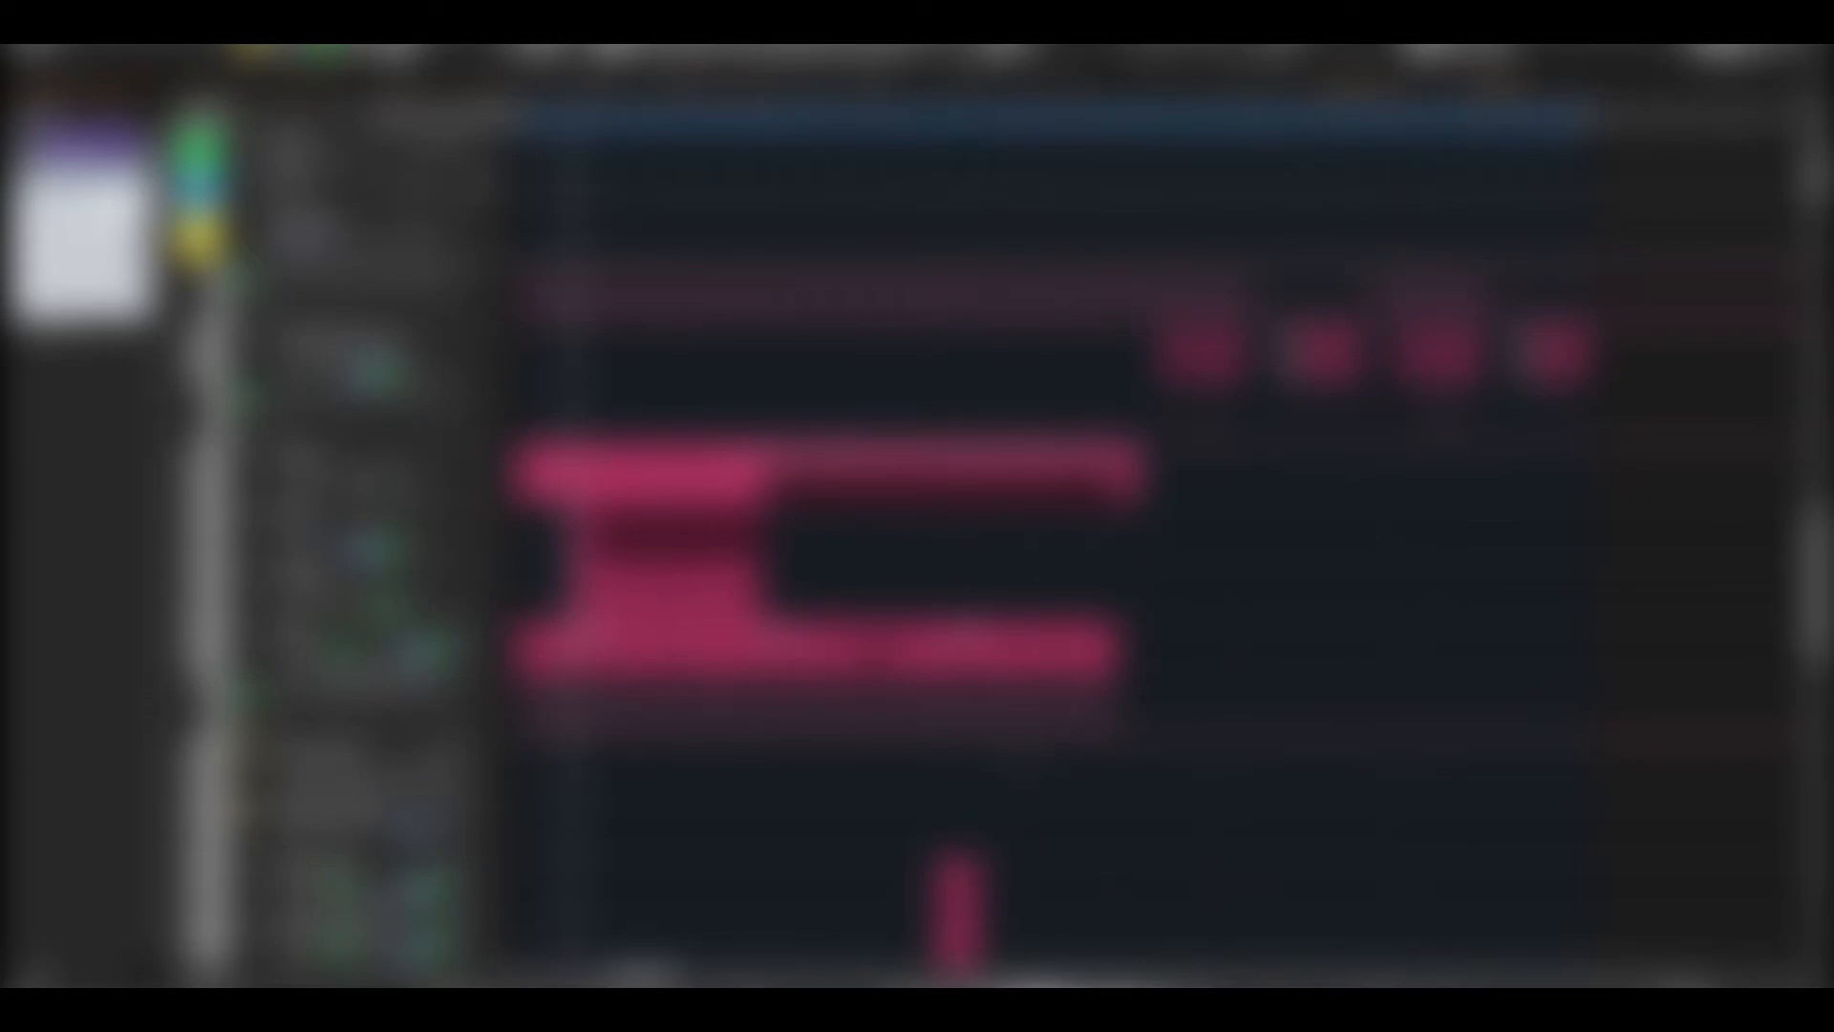
Play the drop from bar 85 while viewing the tracks in the Bass Noises folder, and stop playback.
left_click_drag(1142, 120, 1145, 141)
key("g")
key("g")
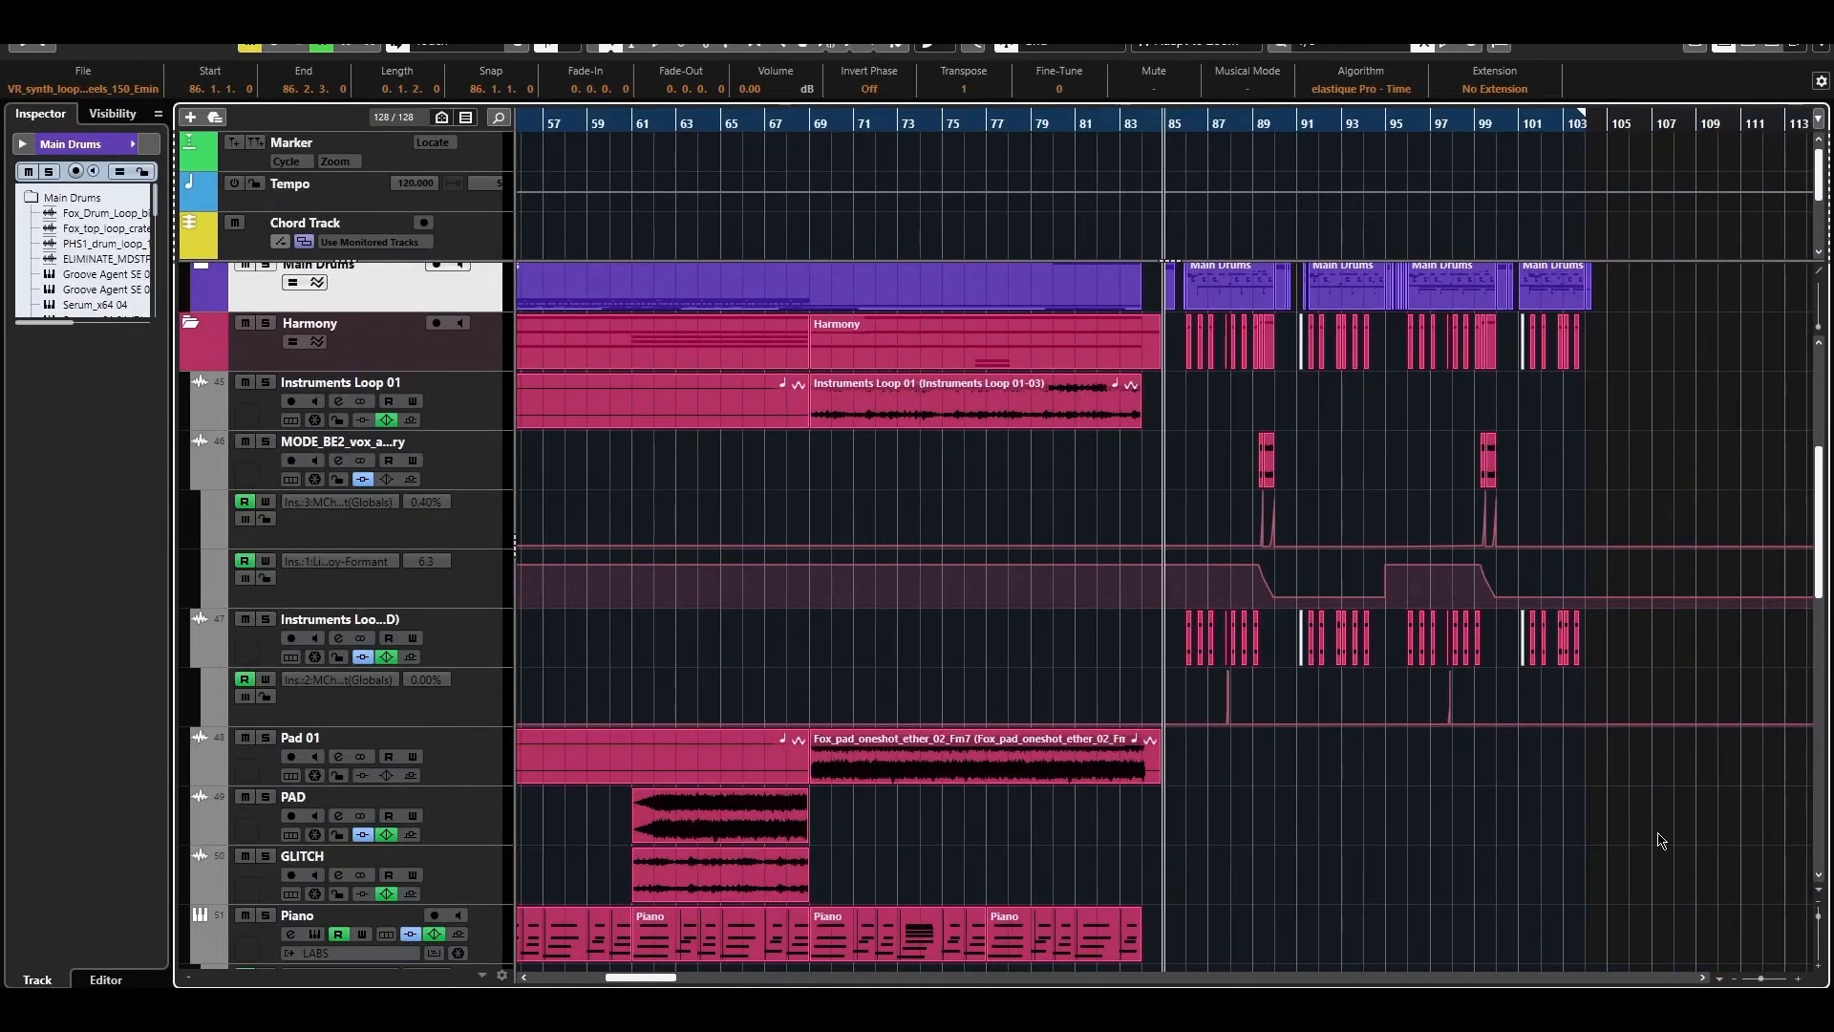
scroll(1623, 736, "down", 3)
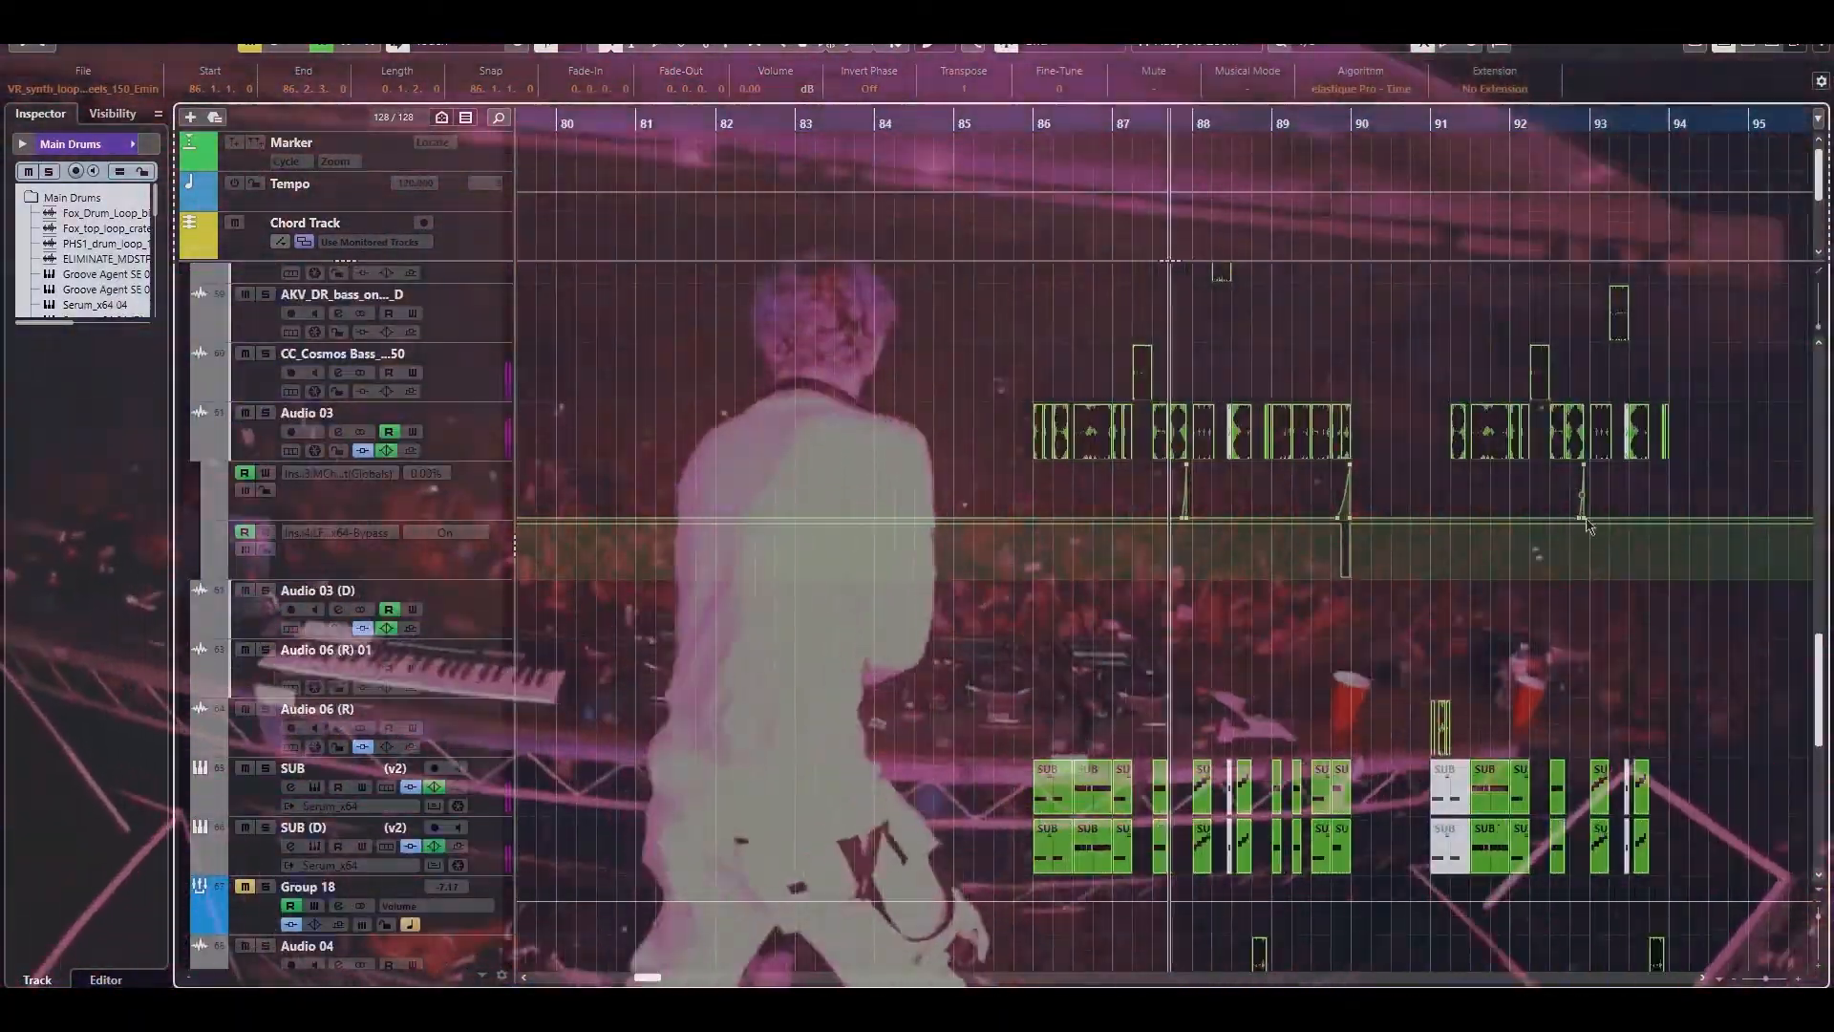
scroll(1593, 525, "up", 4)
key("h")
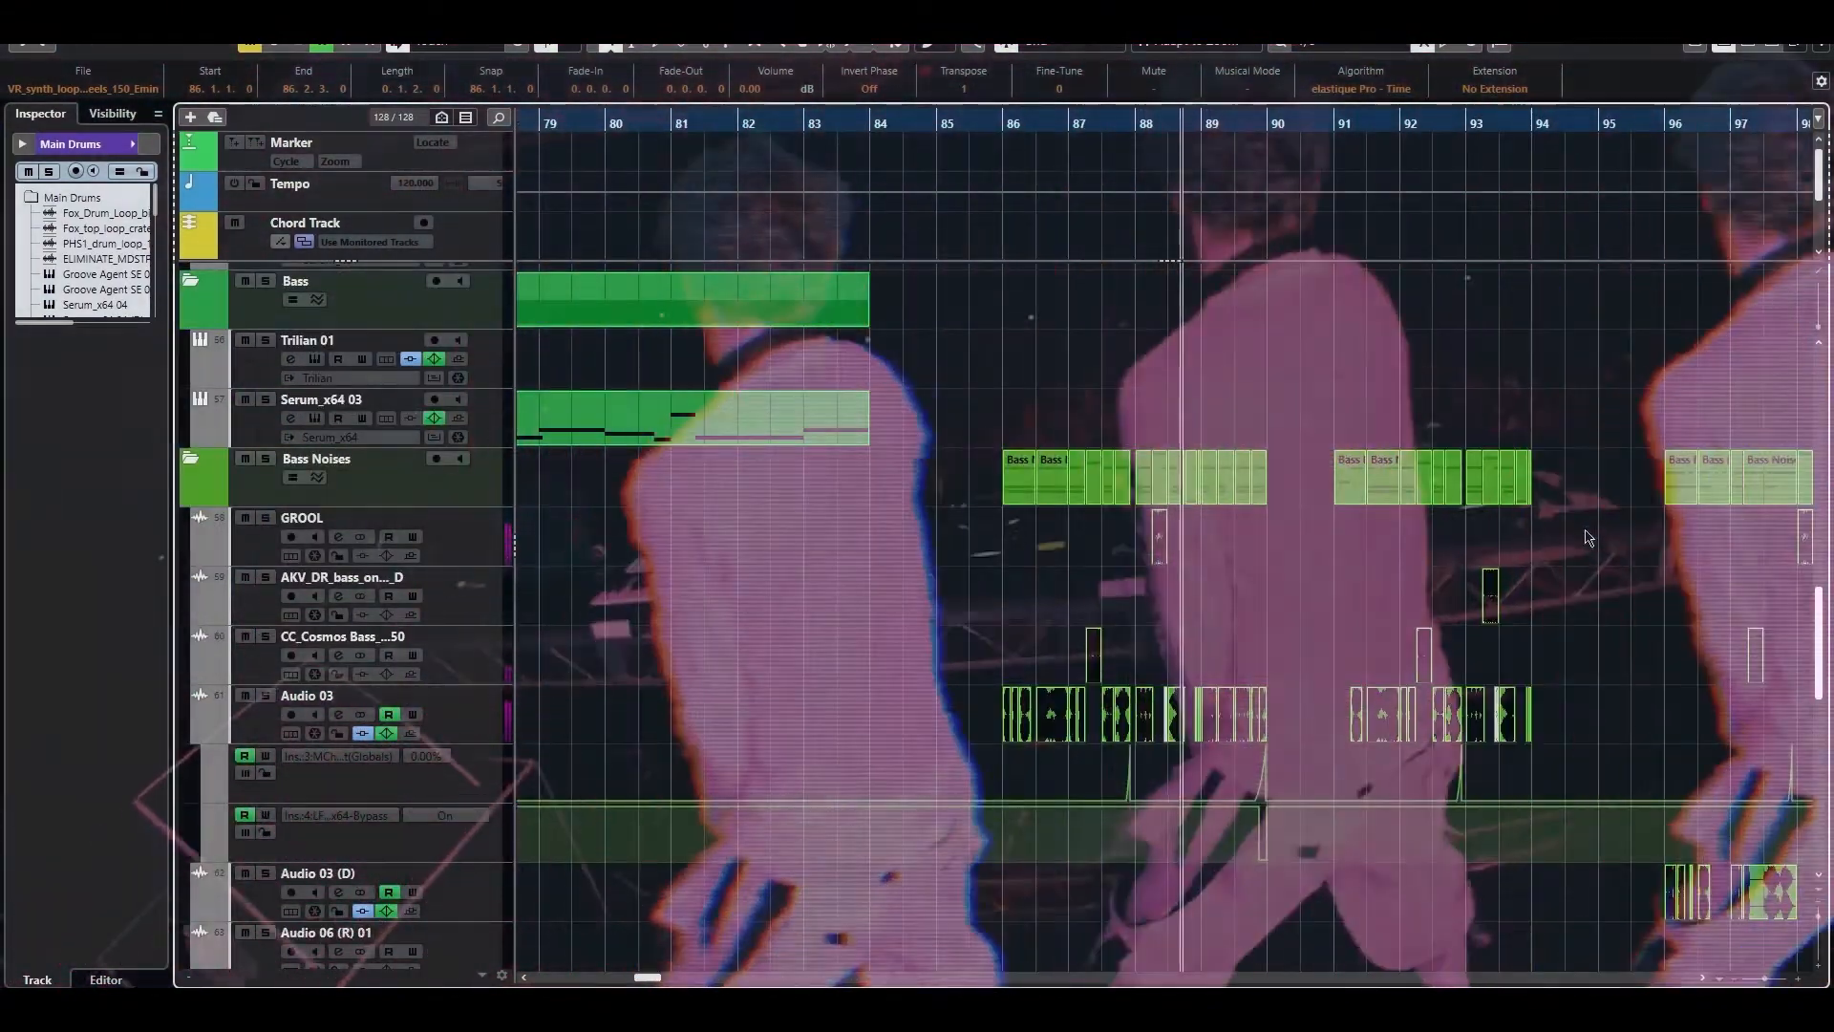
key("space")
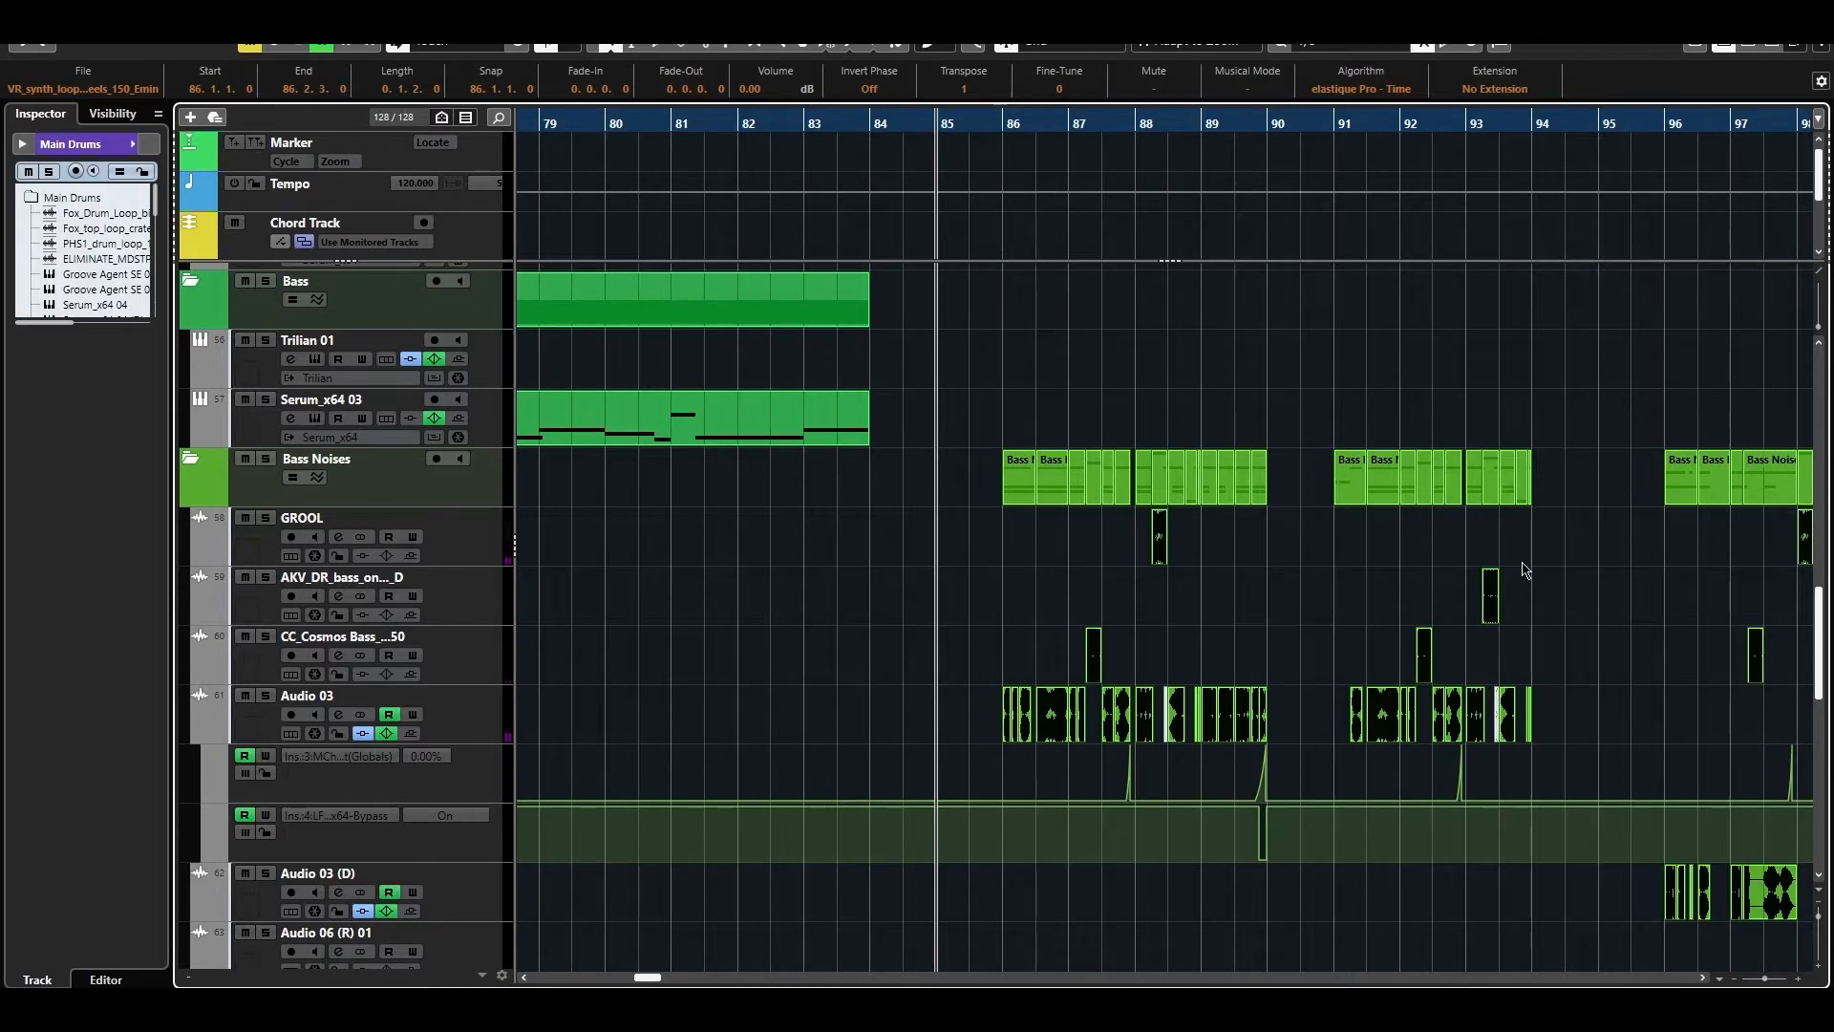
Expand the Sidechain folder track to show its group channel, automation lanes and Trigger track.
scroll(1524, 570, "down", 3)
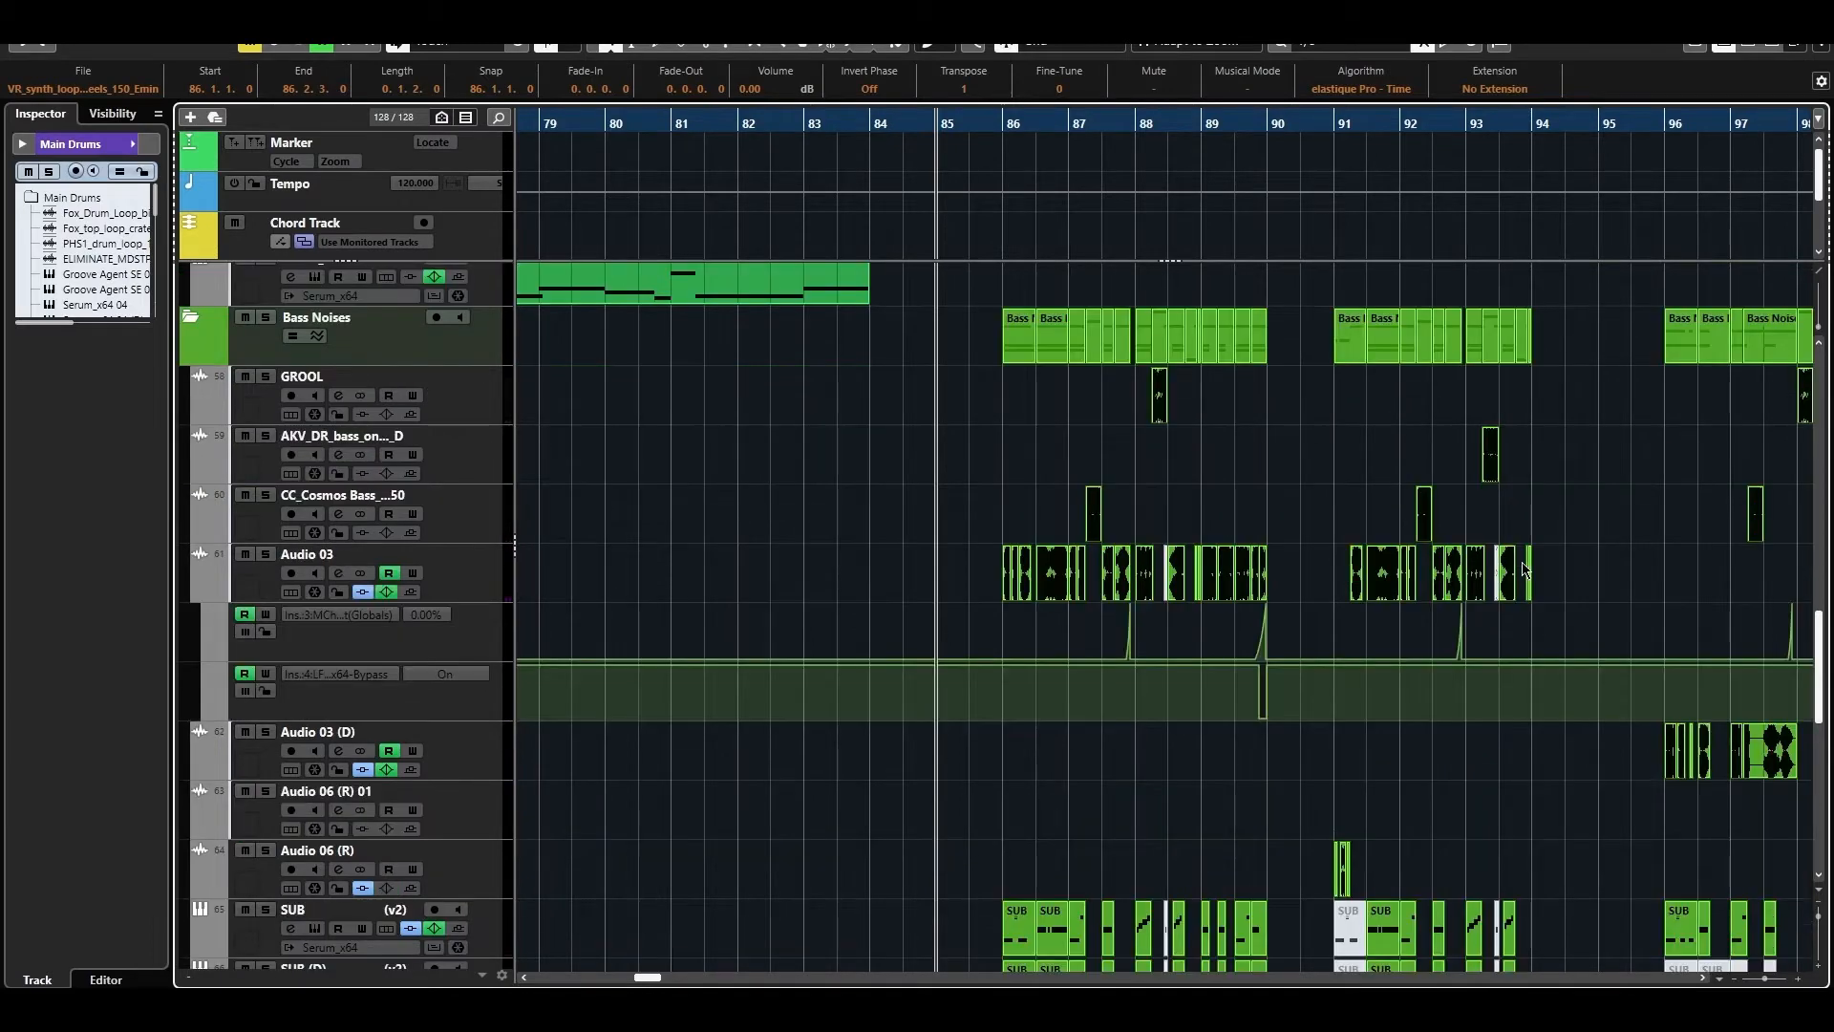
scroll(1524, 570, "down", 6)
scroll(1524, 570, "down", 3)
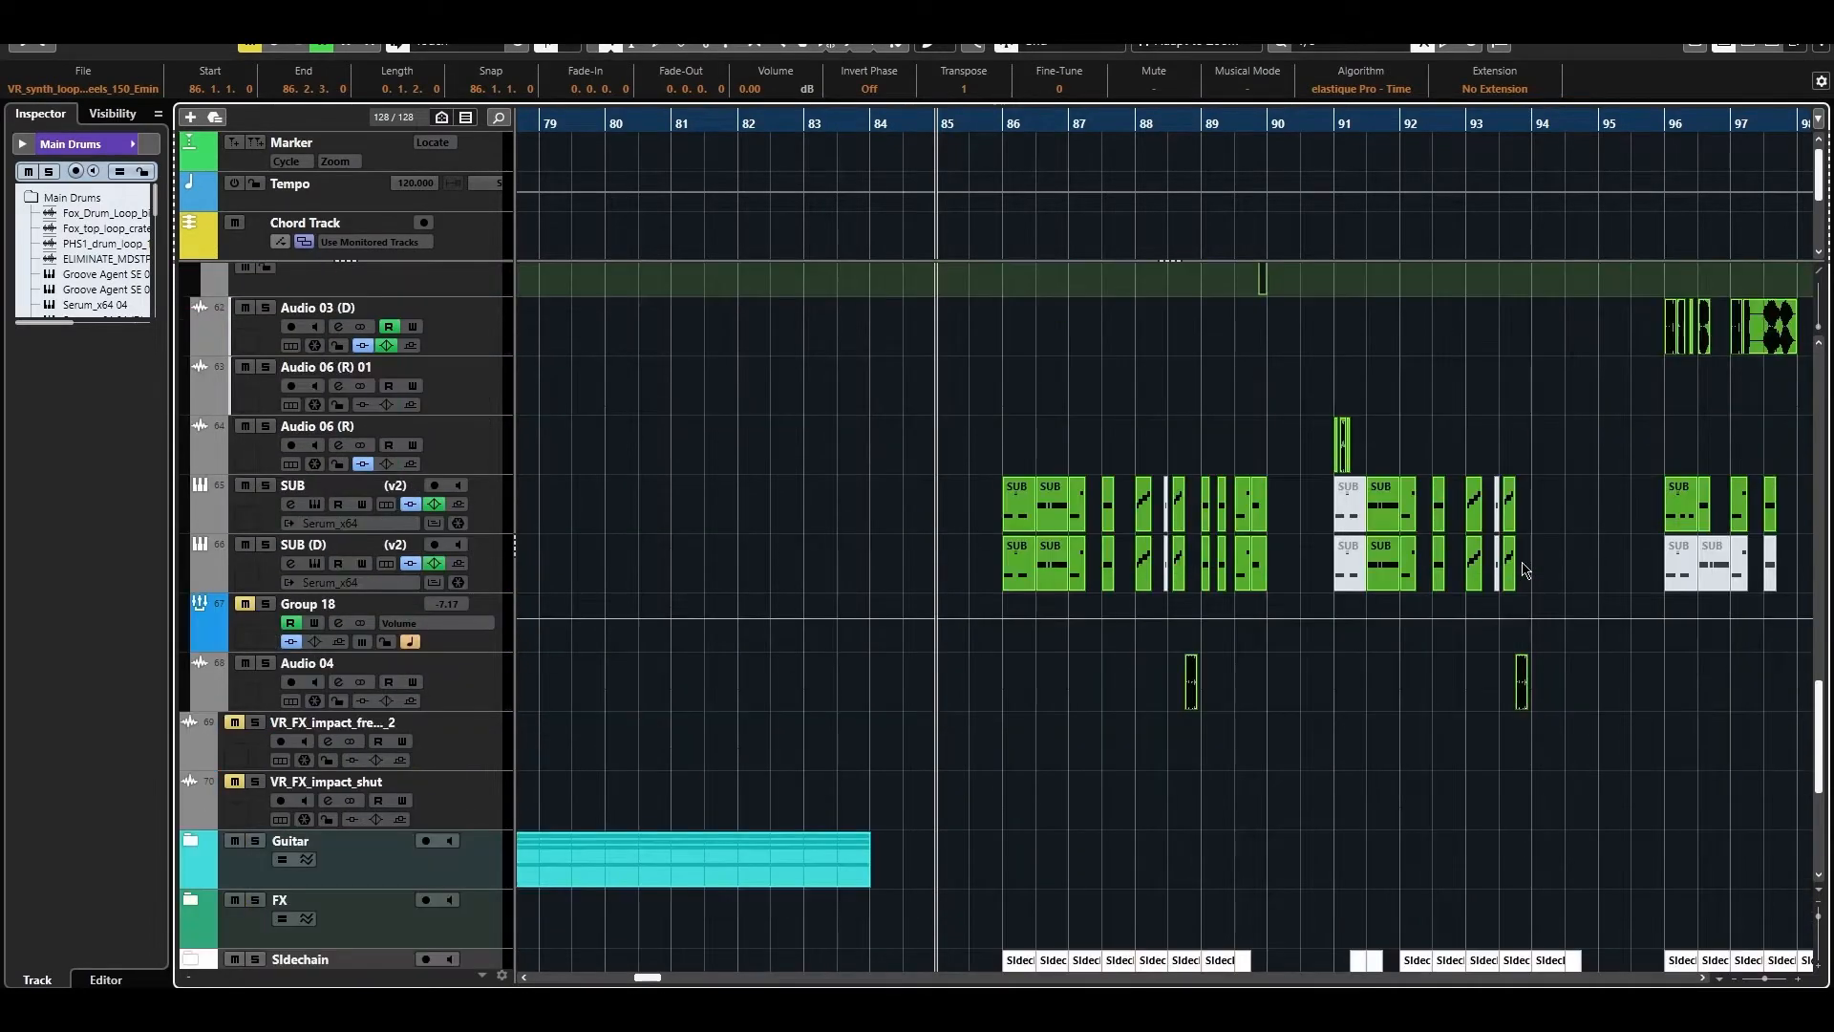
scroll(1525, 570, "down", 6)
scroll(1419, 621, "up", 3)
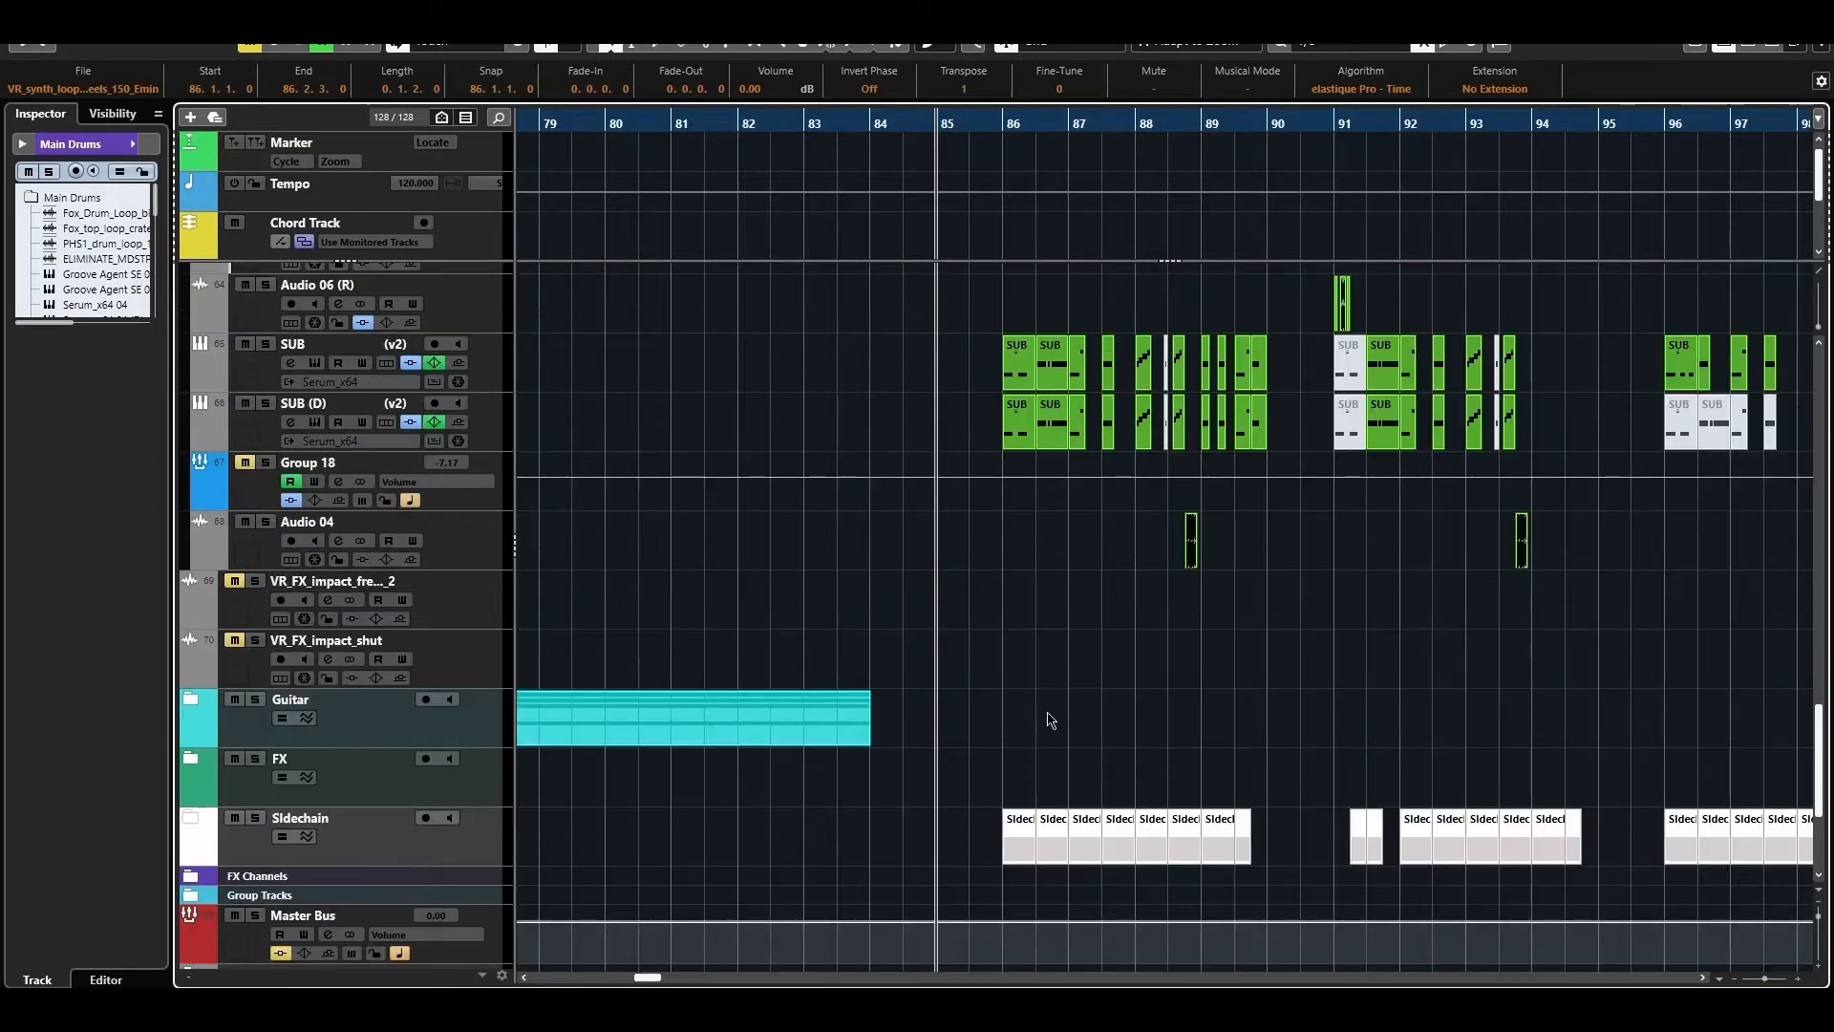
left_click(191, 818)
scroll(1173, 692, "down", 6)
scroll(1173, 691, "up", 9)
scroll(1173, 691, "down", 9)
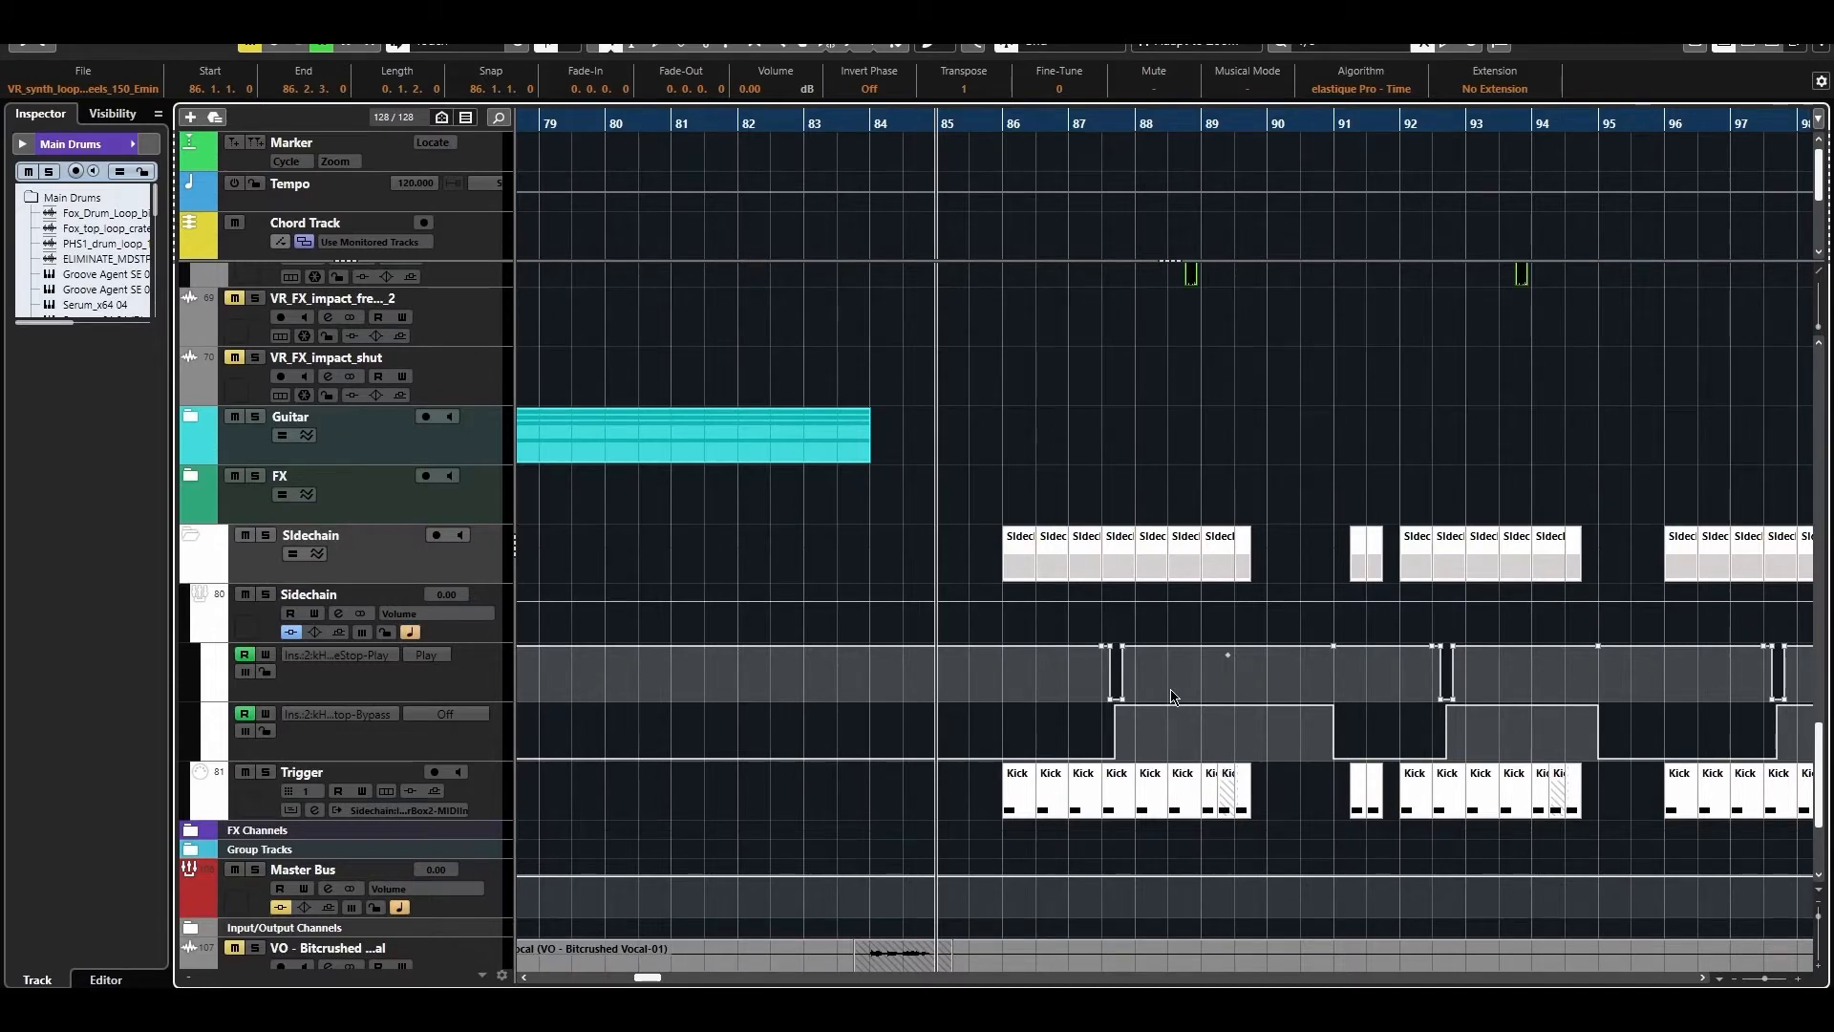
Move the playback position to bar 86 and return to the Bass Noises tracks.
left_click(1002, 122)
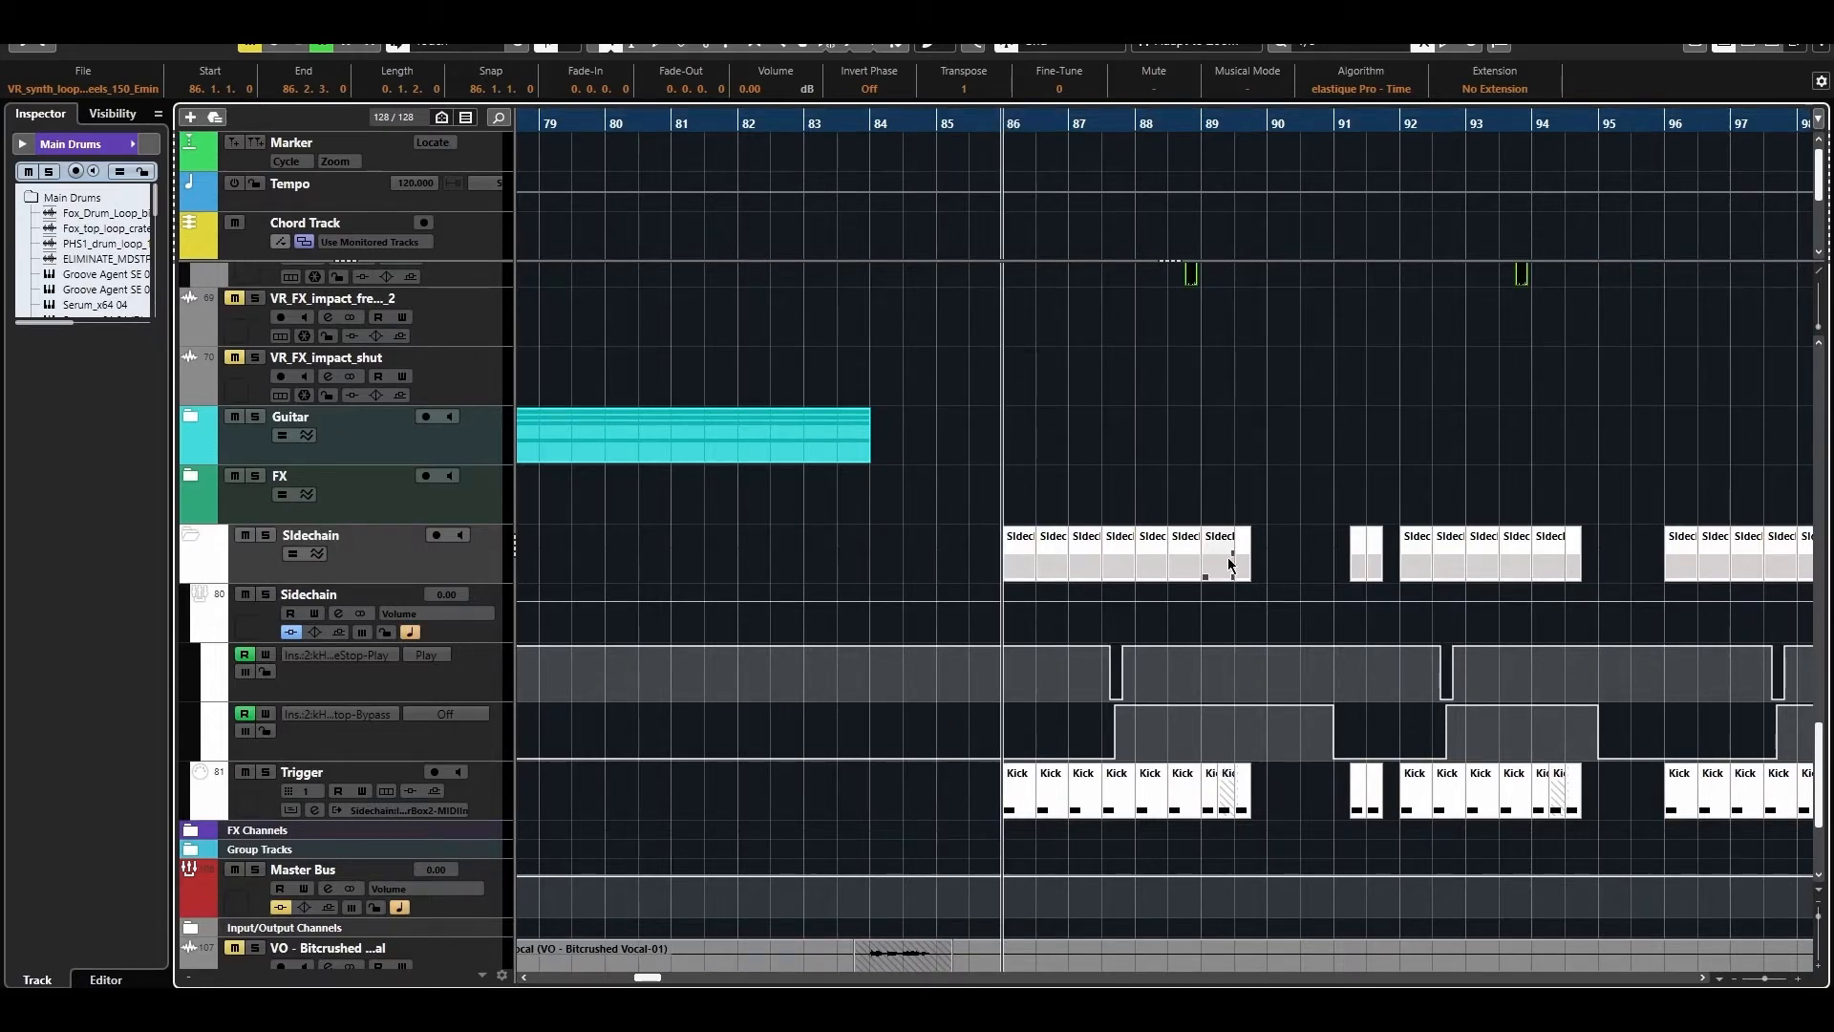
key("g")
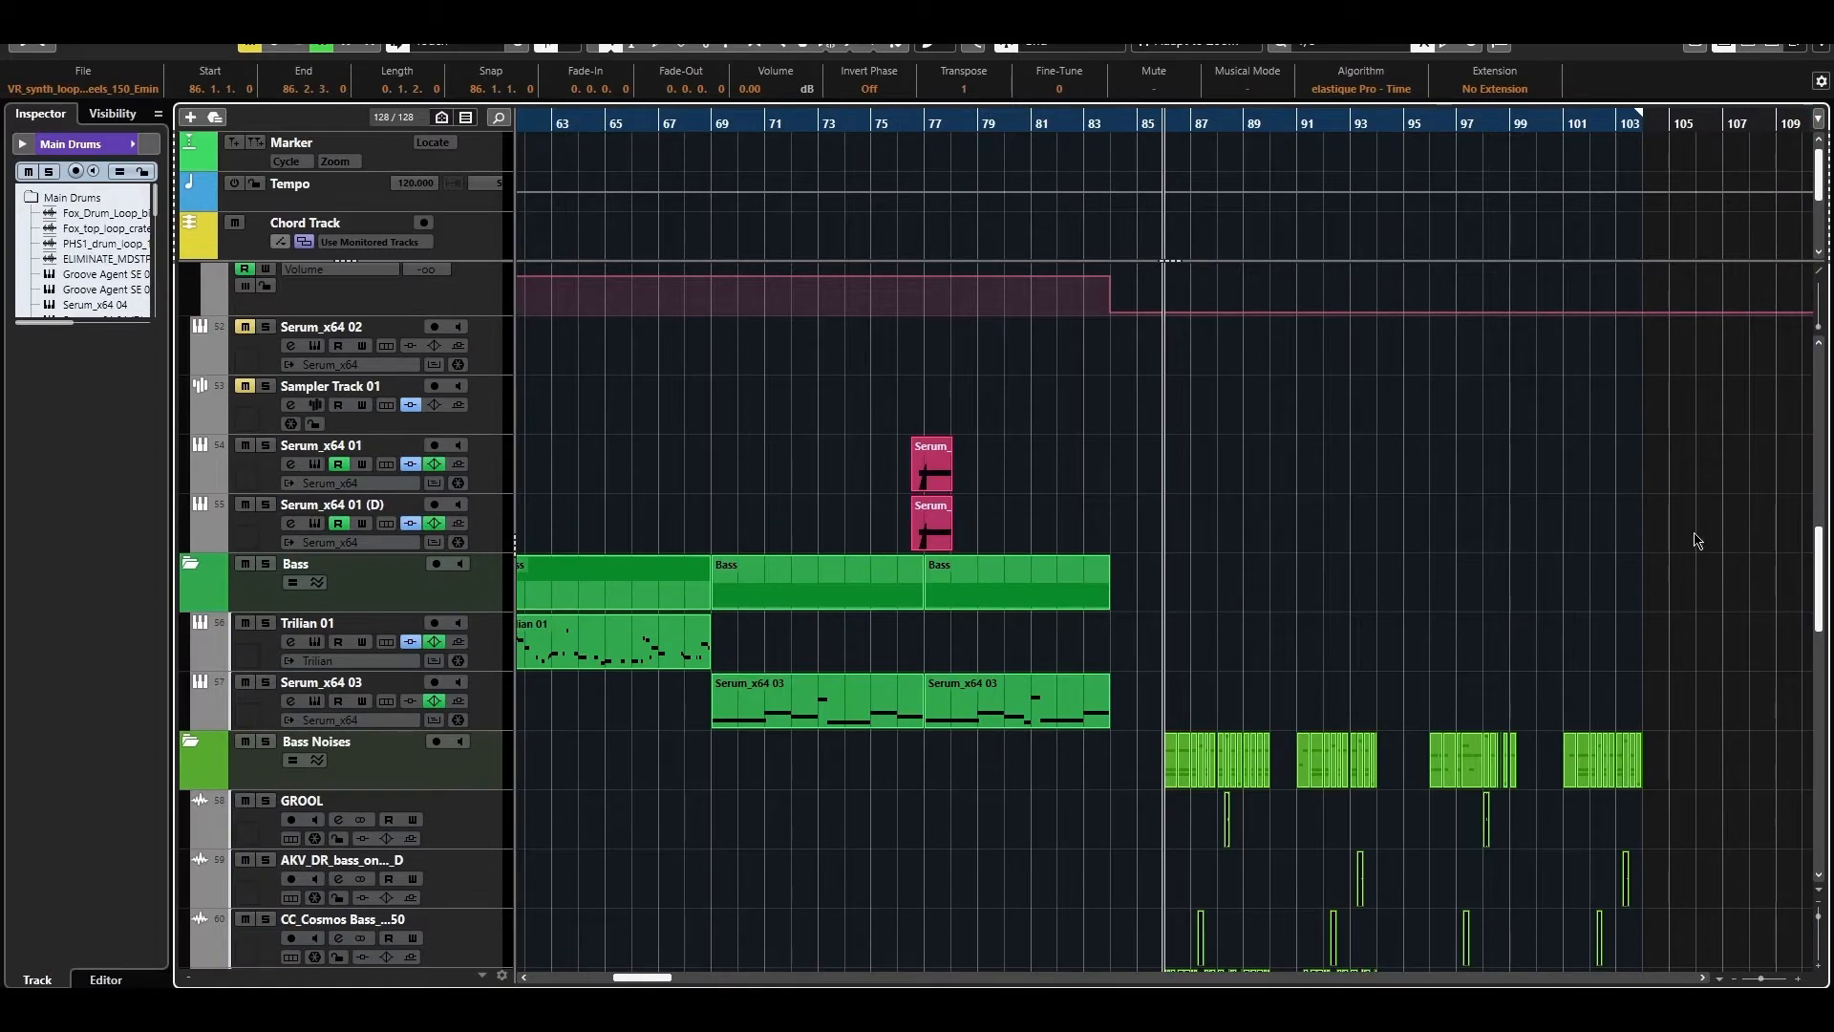
scroll(1696, 541, "down", 3)
scroll(1686, 544, "down", 9)
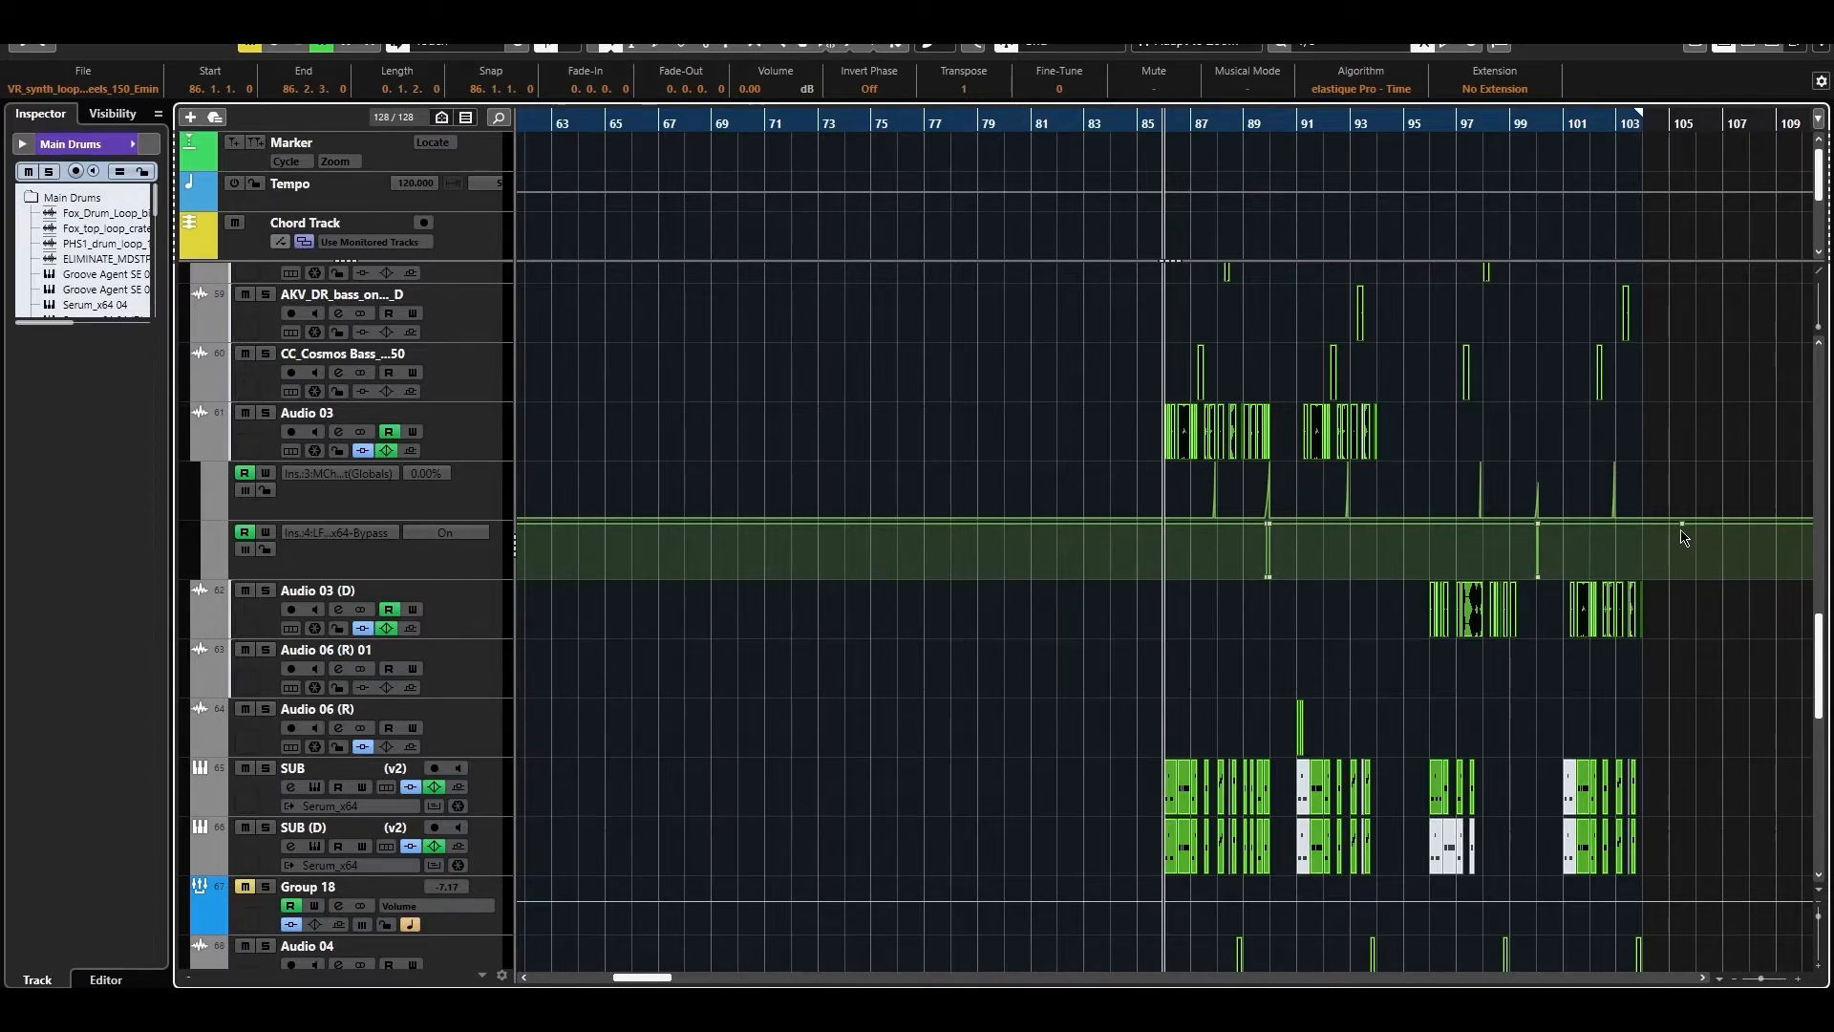
key("h")
scroll(927, 444, "up", 6)
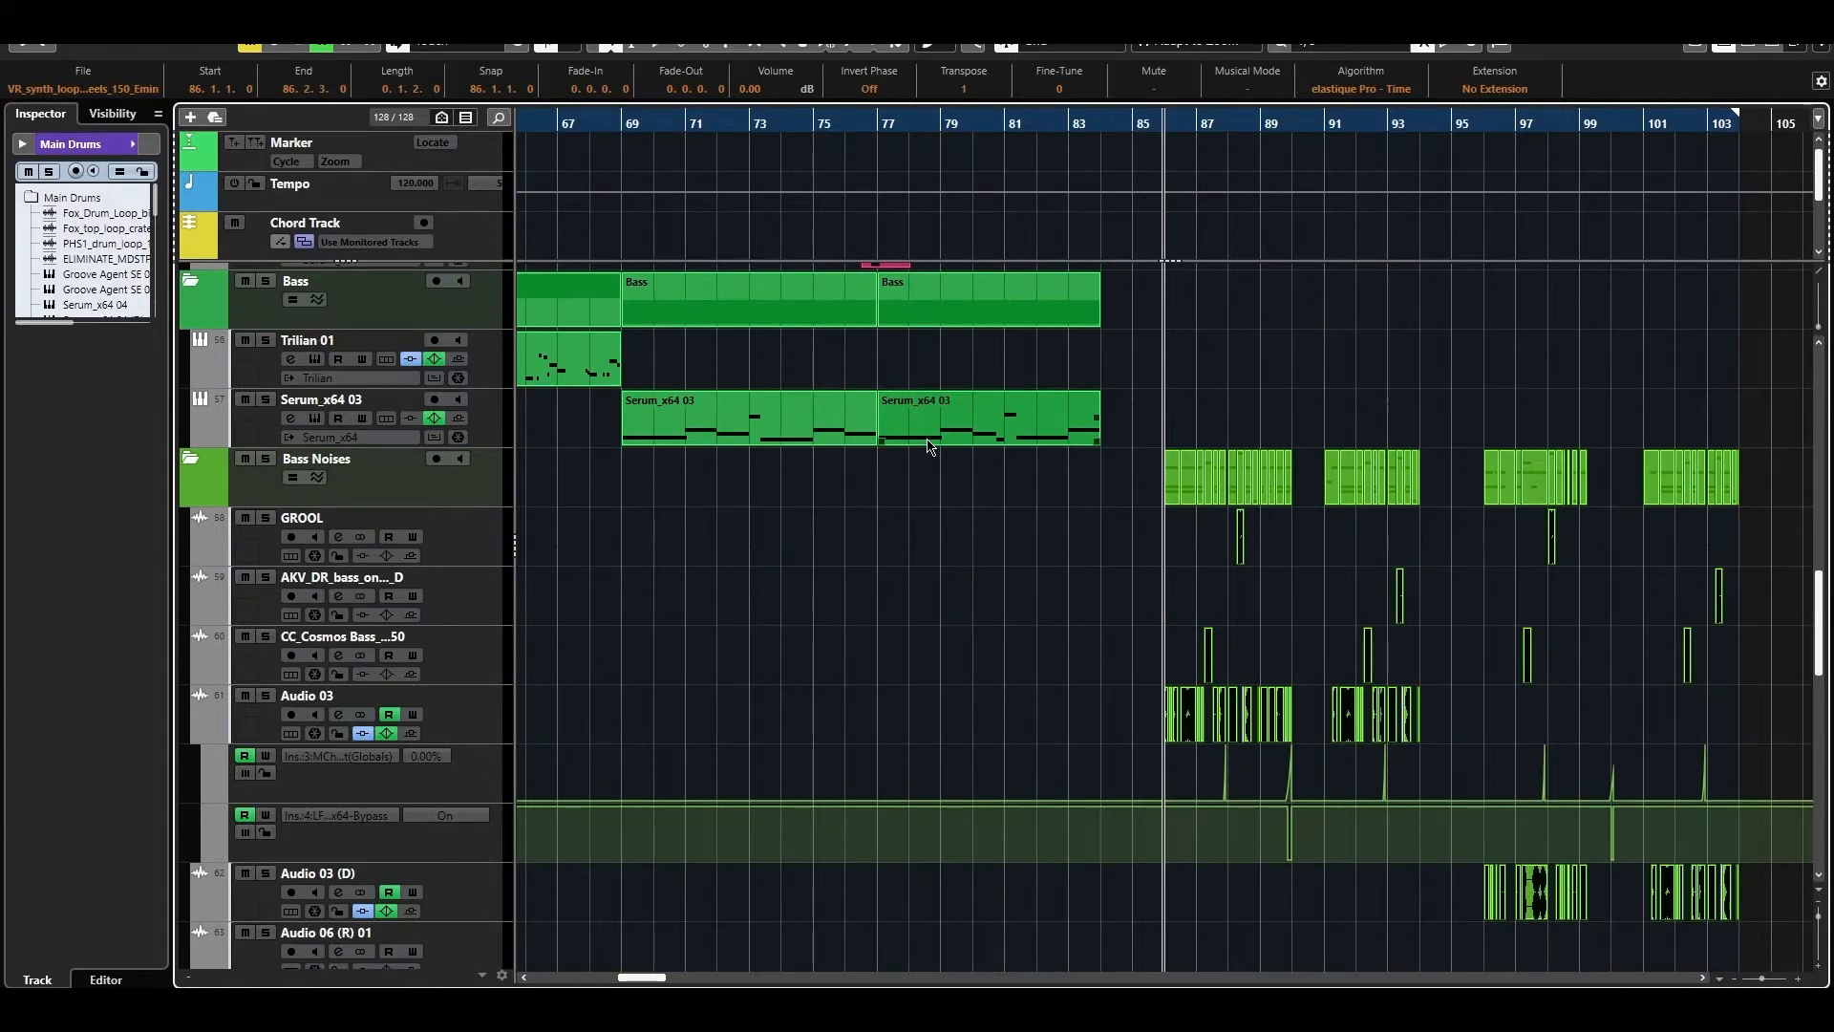
Highlight the Audio 03 clips between bars 86 and 94, then clear the selection.
scroll(1352, 704, "down", 3)
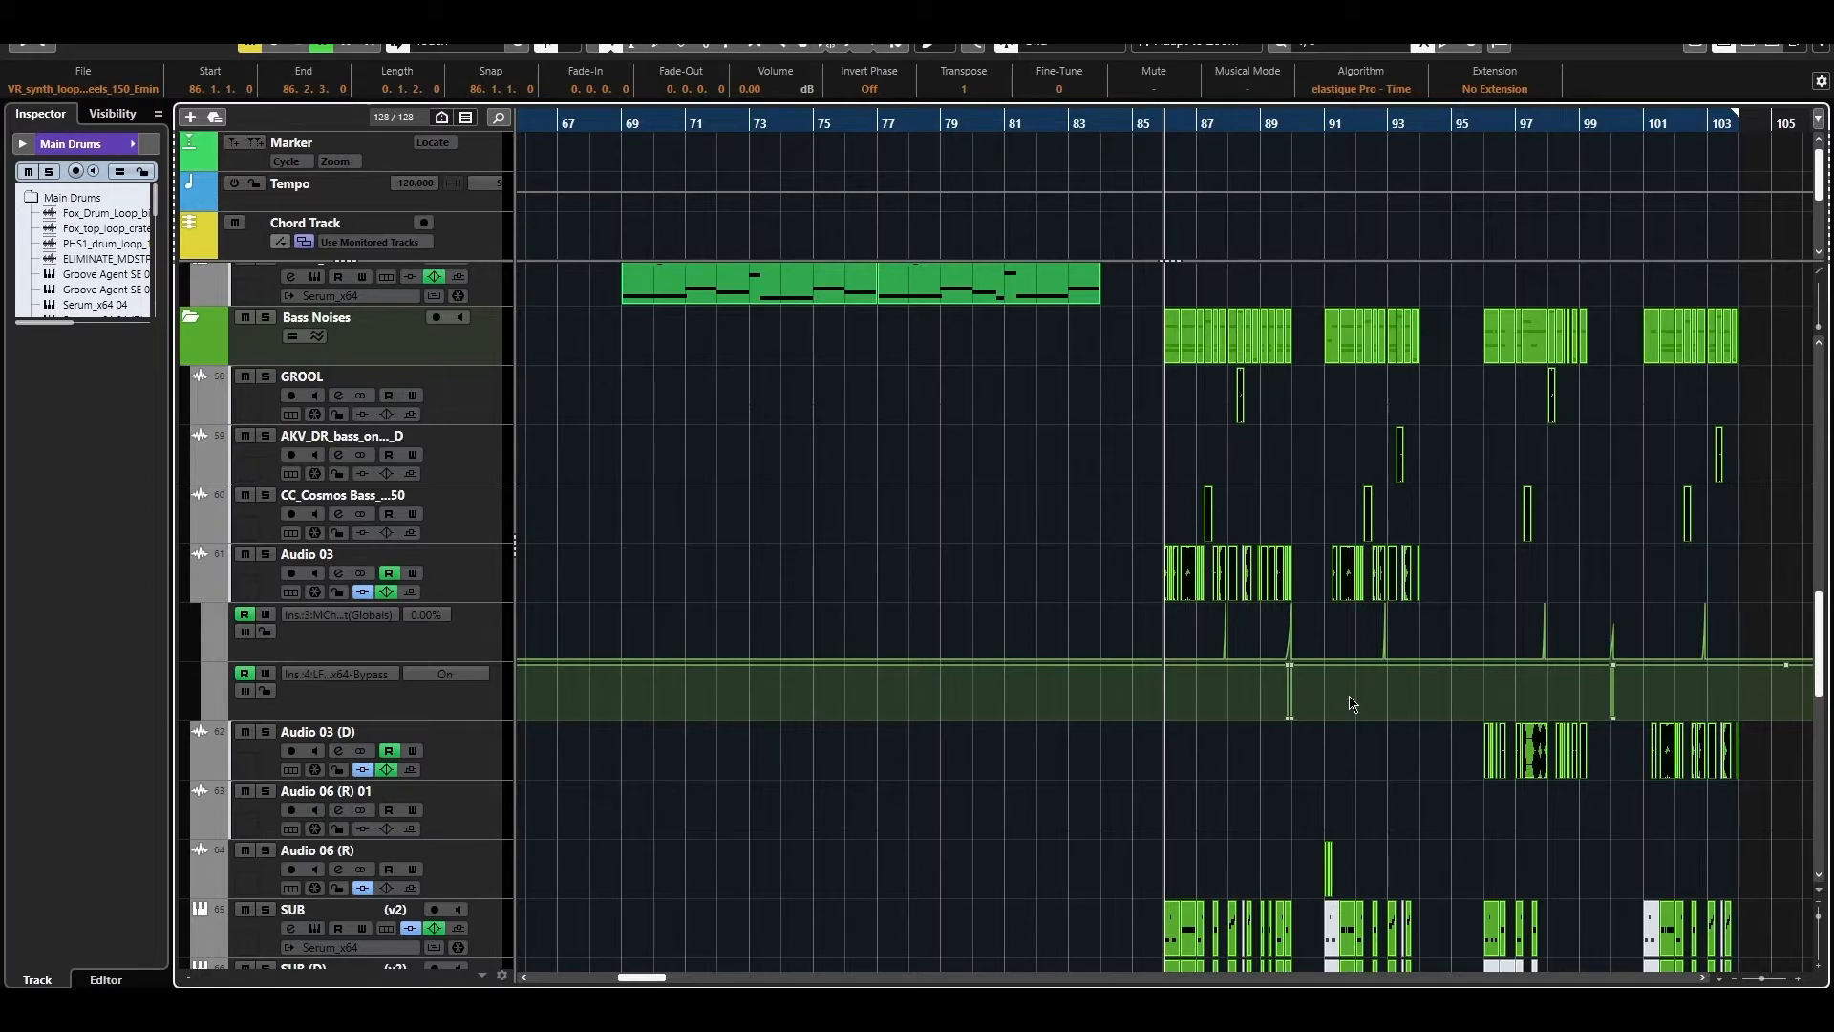
left_click_drag(1100, 571, 1513, 584)
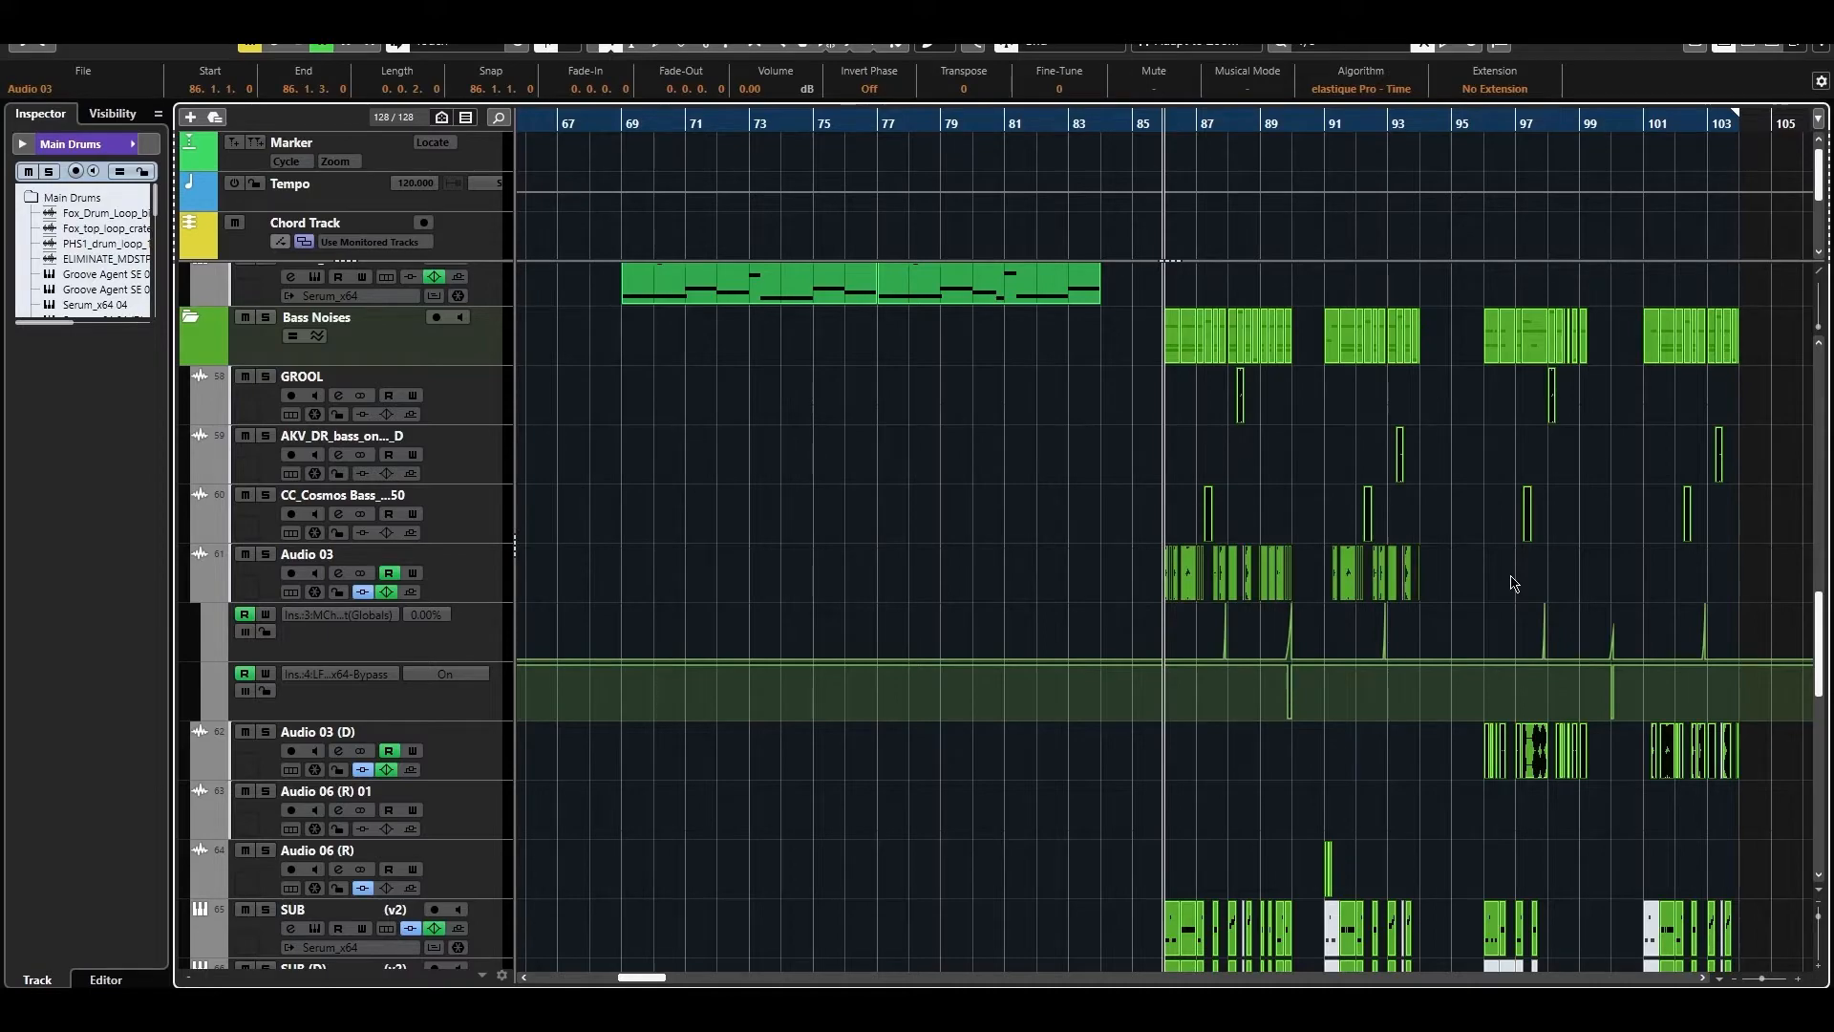
left_click_drag(1513, 583, 885, 620)
left_click(947, 588)
Select the Audio 03 track and play its clips from bar 86.
scroll(1568, 529, "down", 4)
key("h")
scroll(1571, 529, "up", 6)
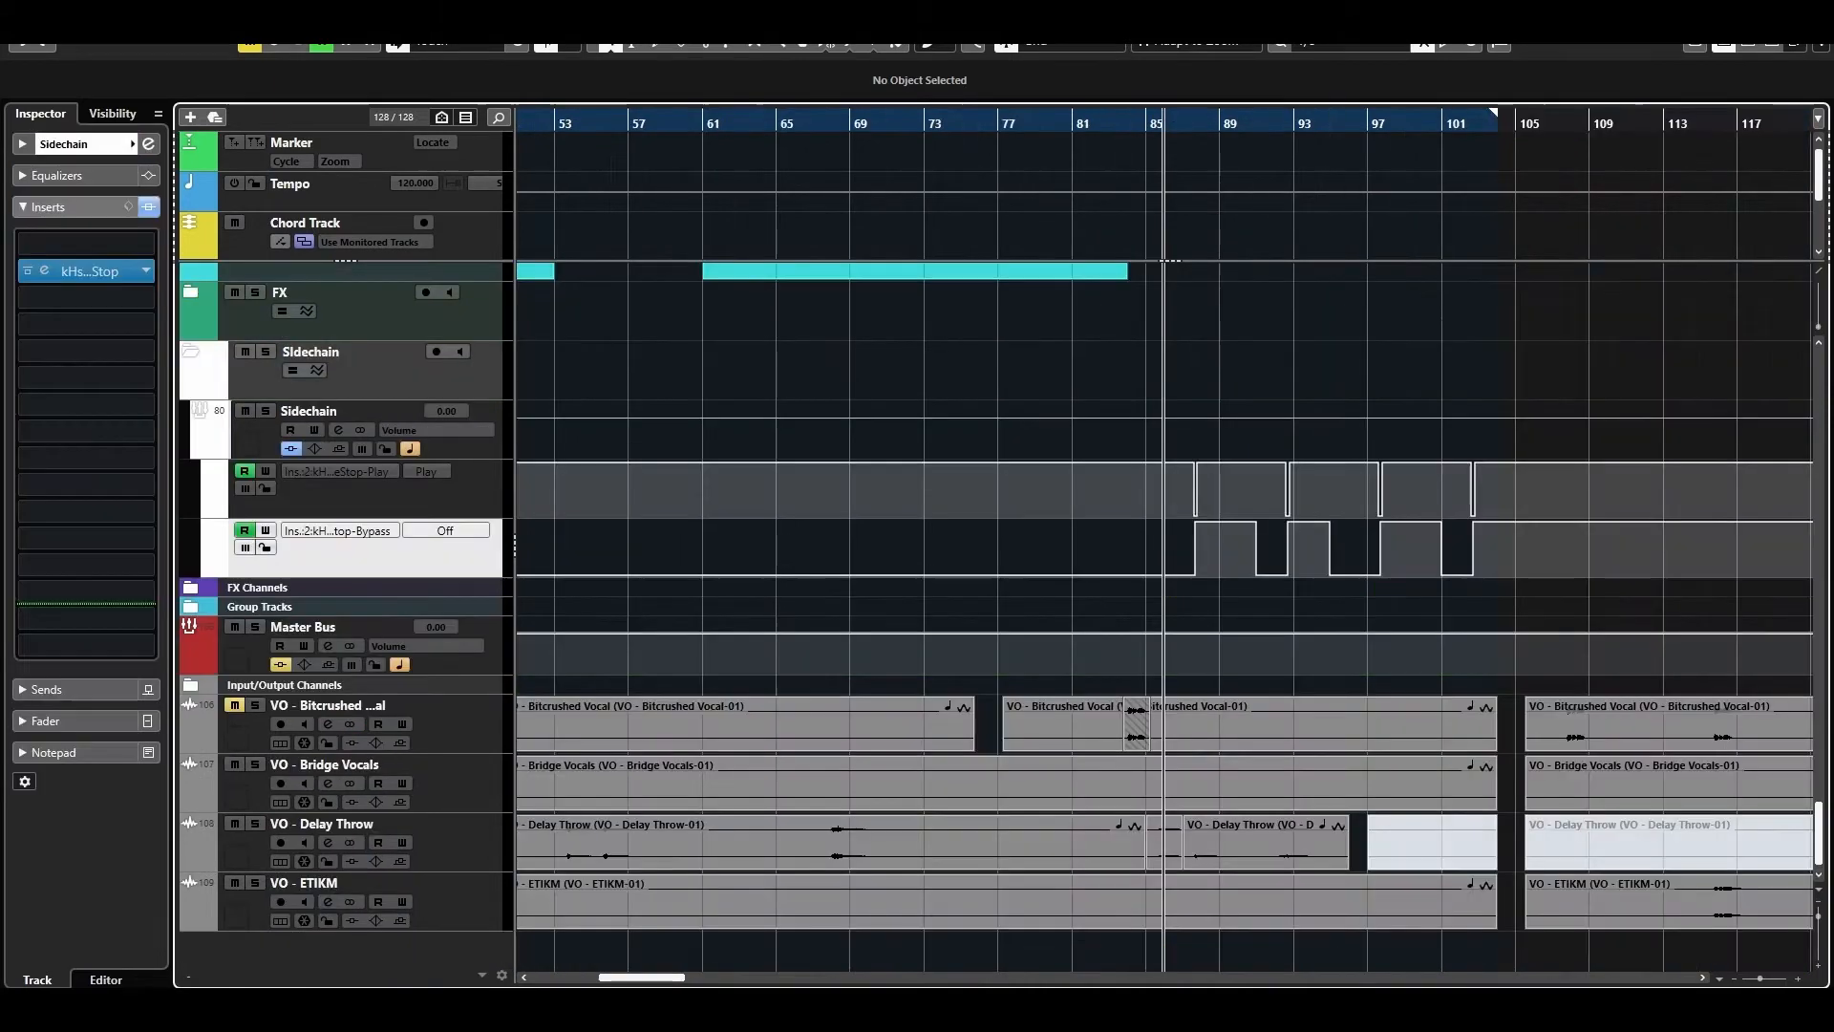
scroll(1678, 295, "up", 10)
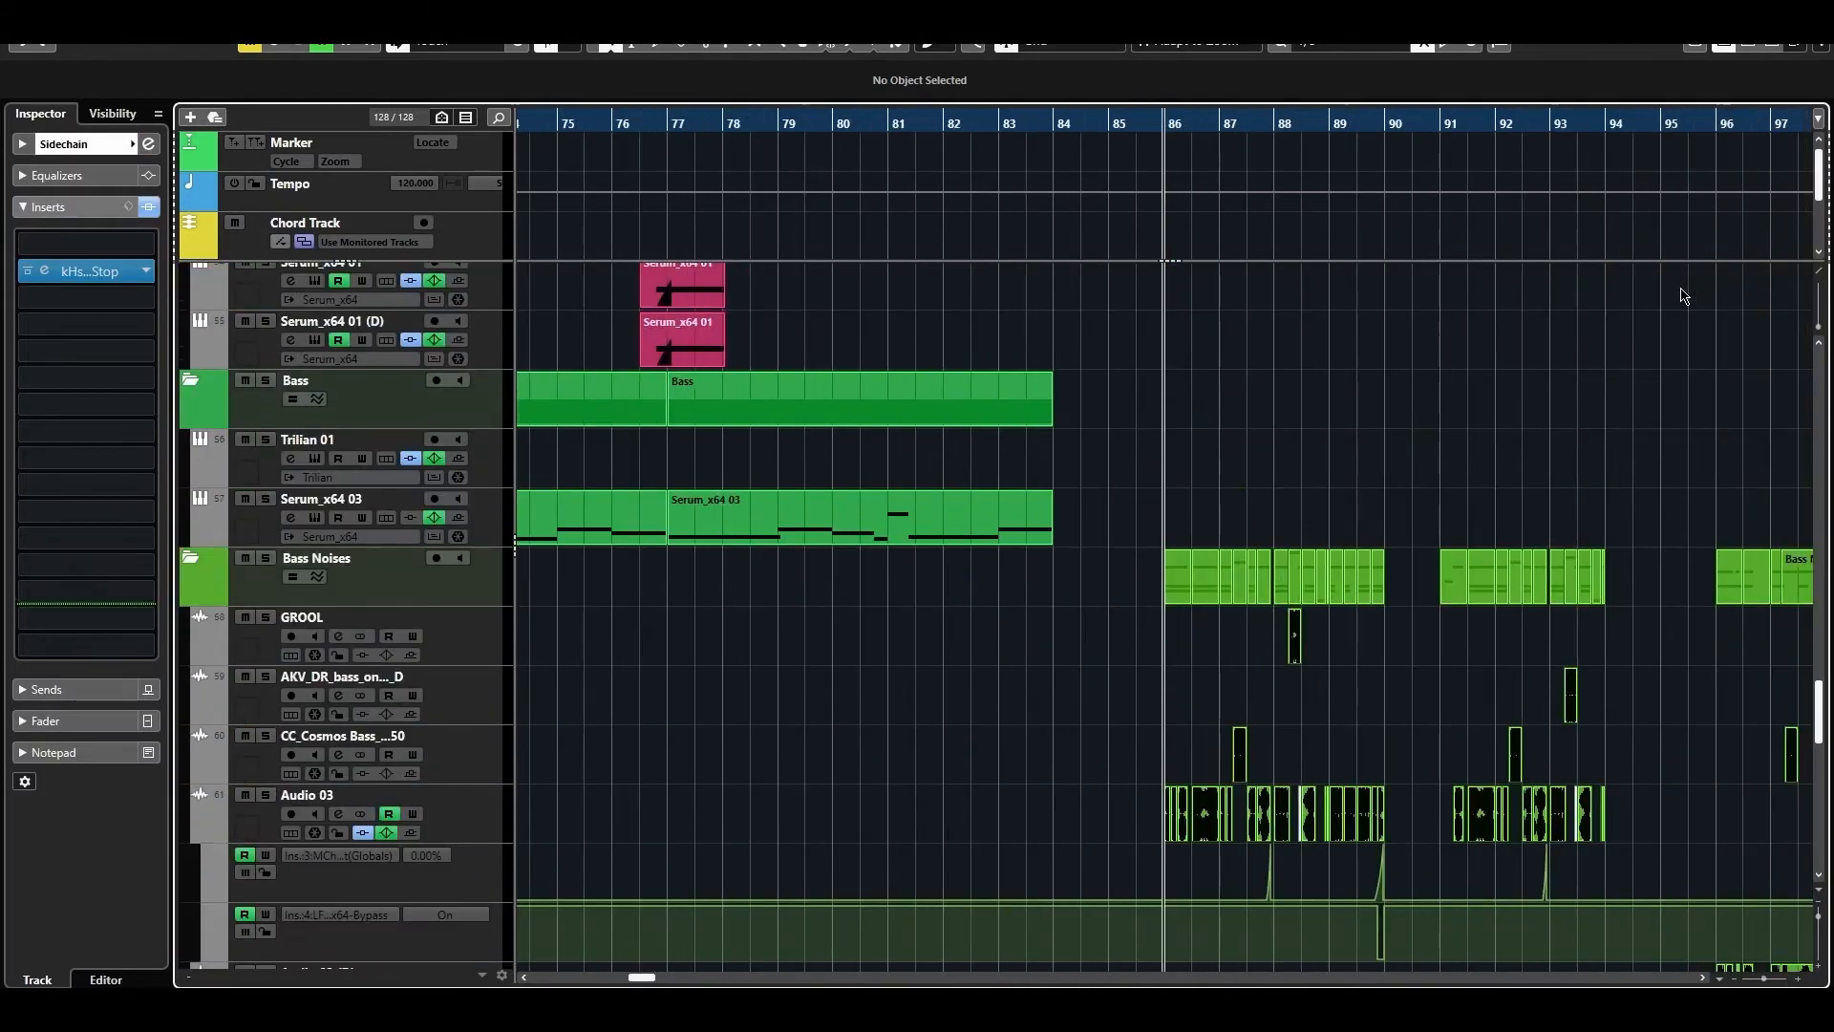
key("g")
left_click(465, 822)
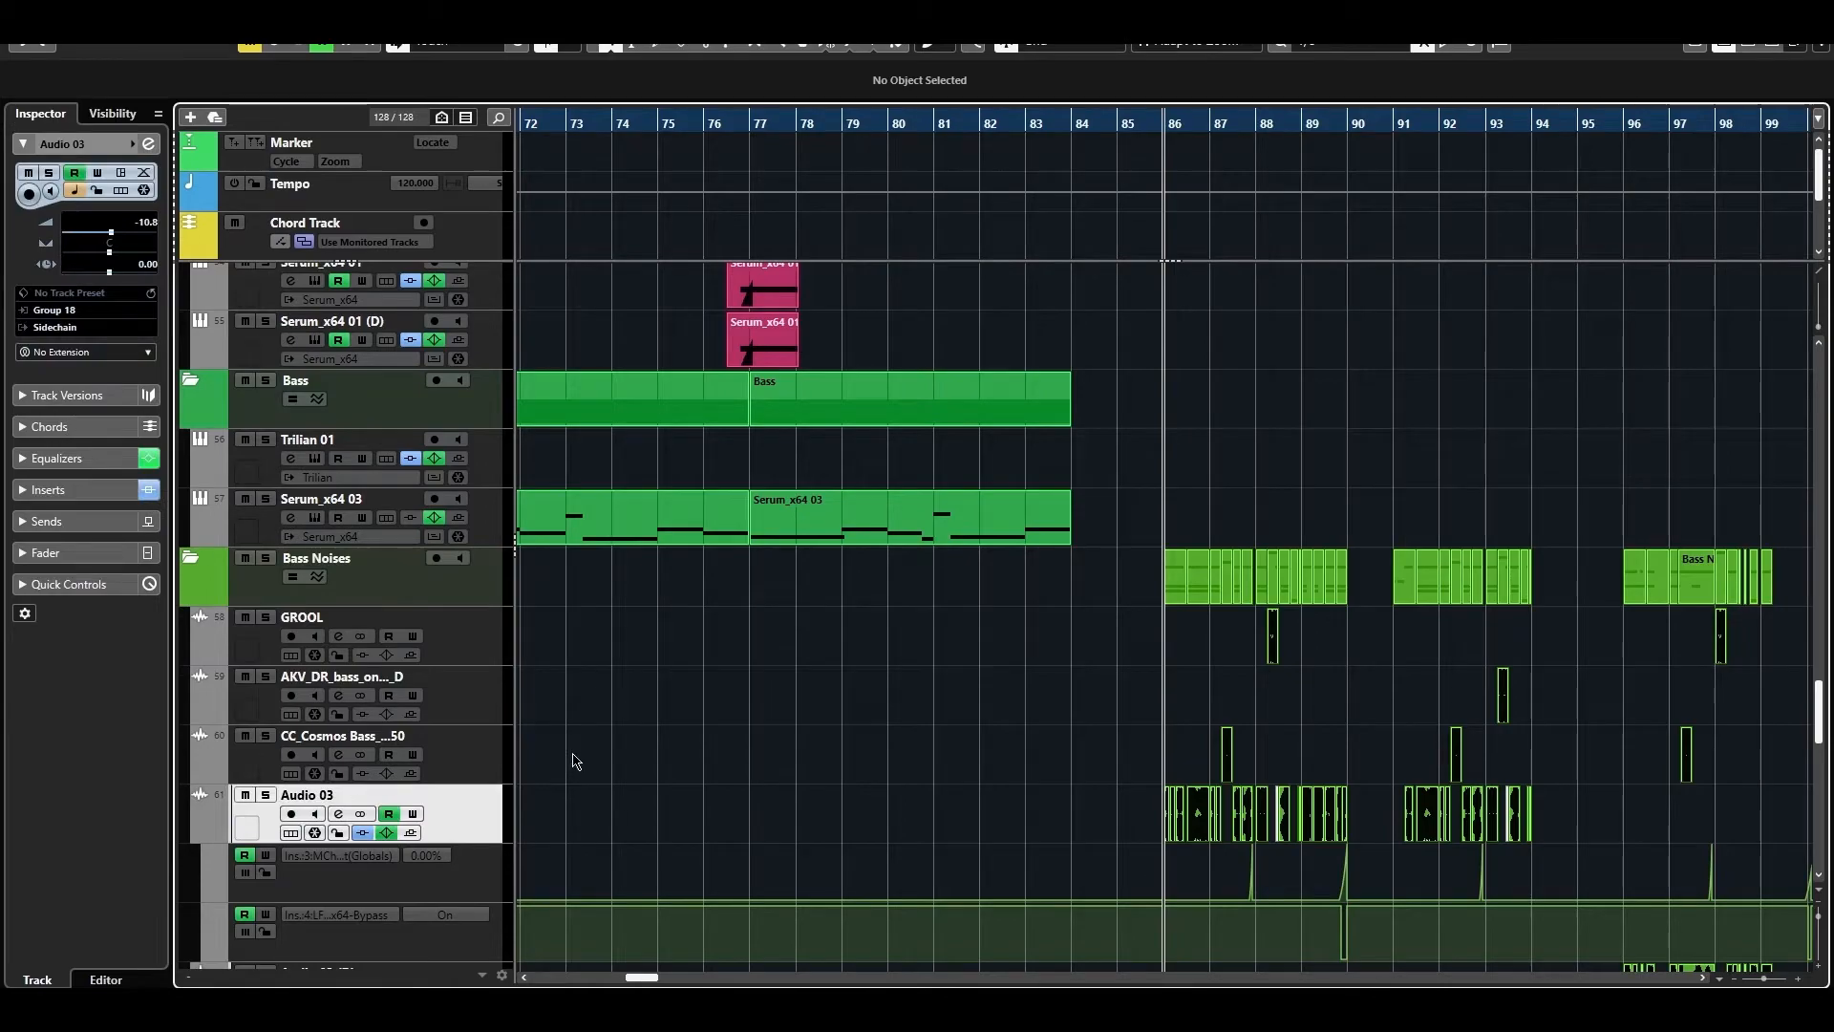
key("h")
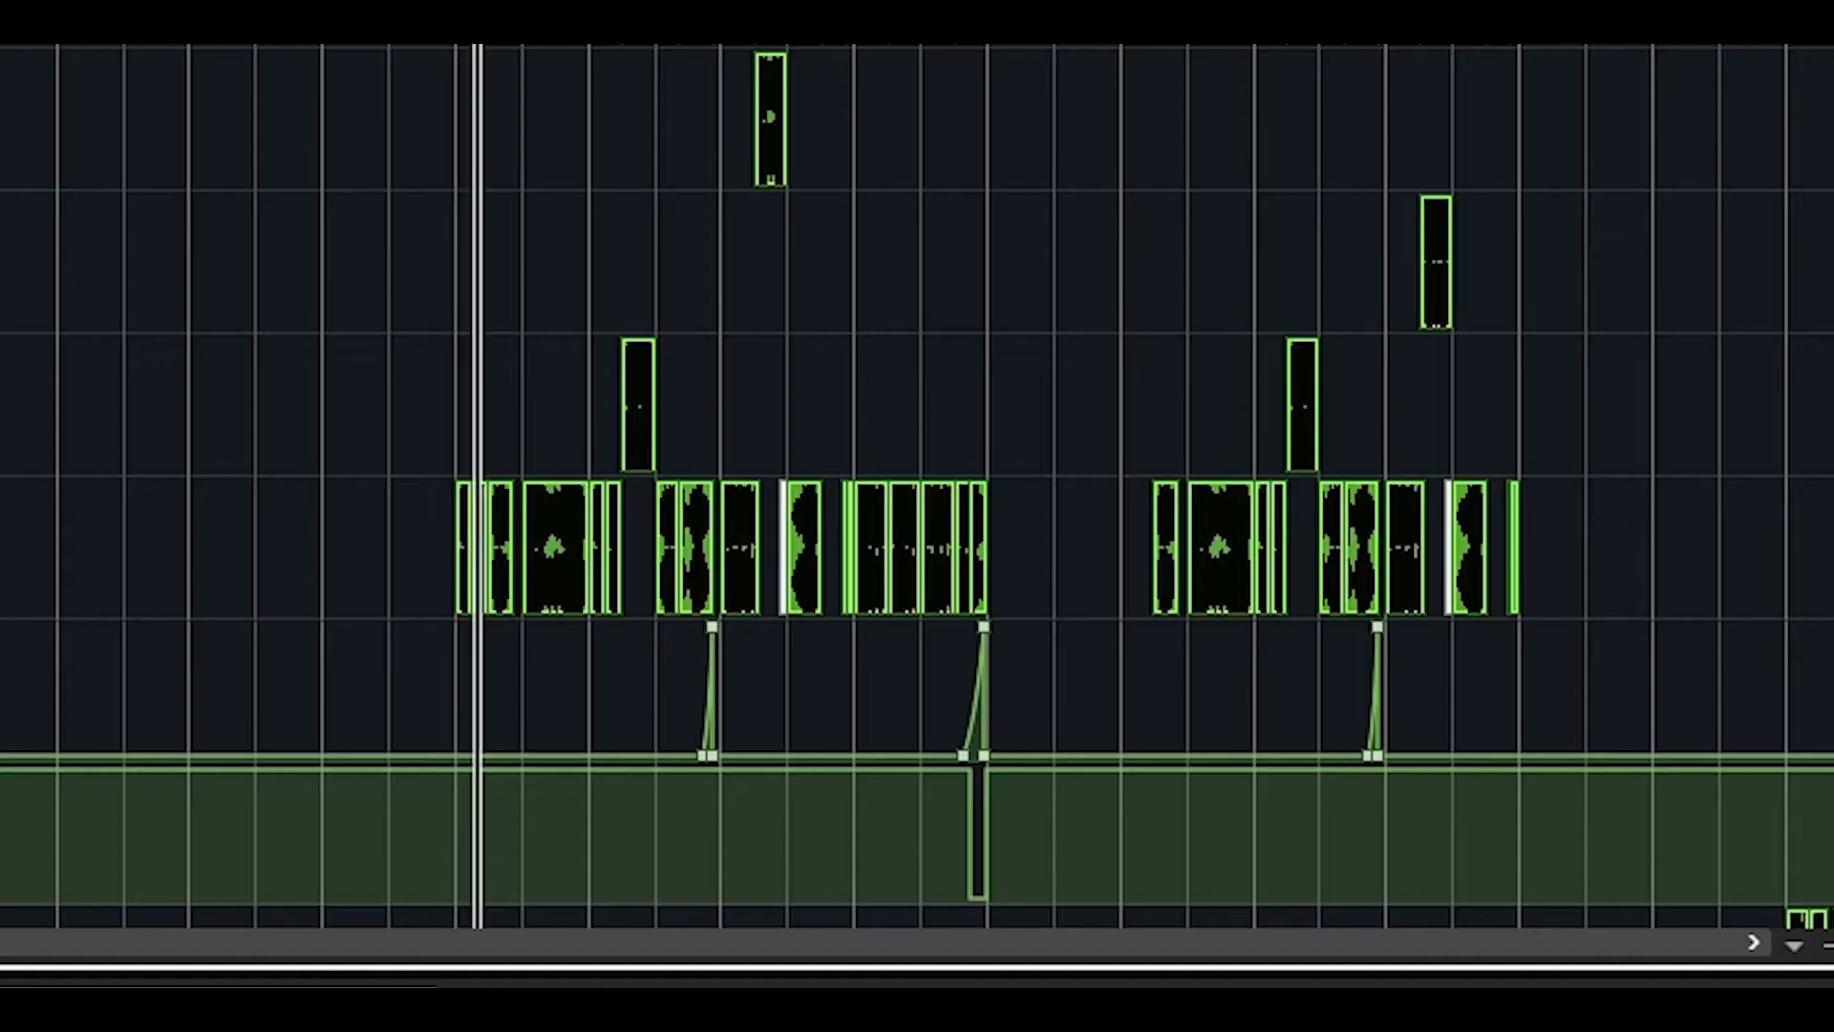
key("space")
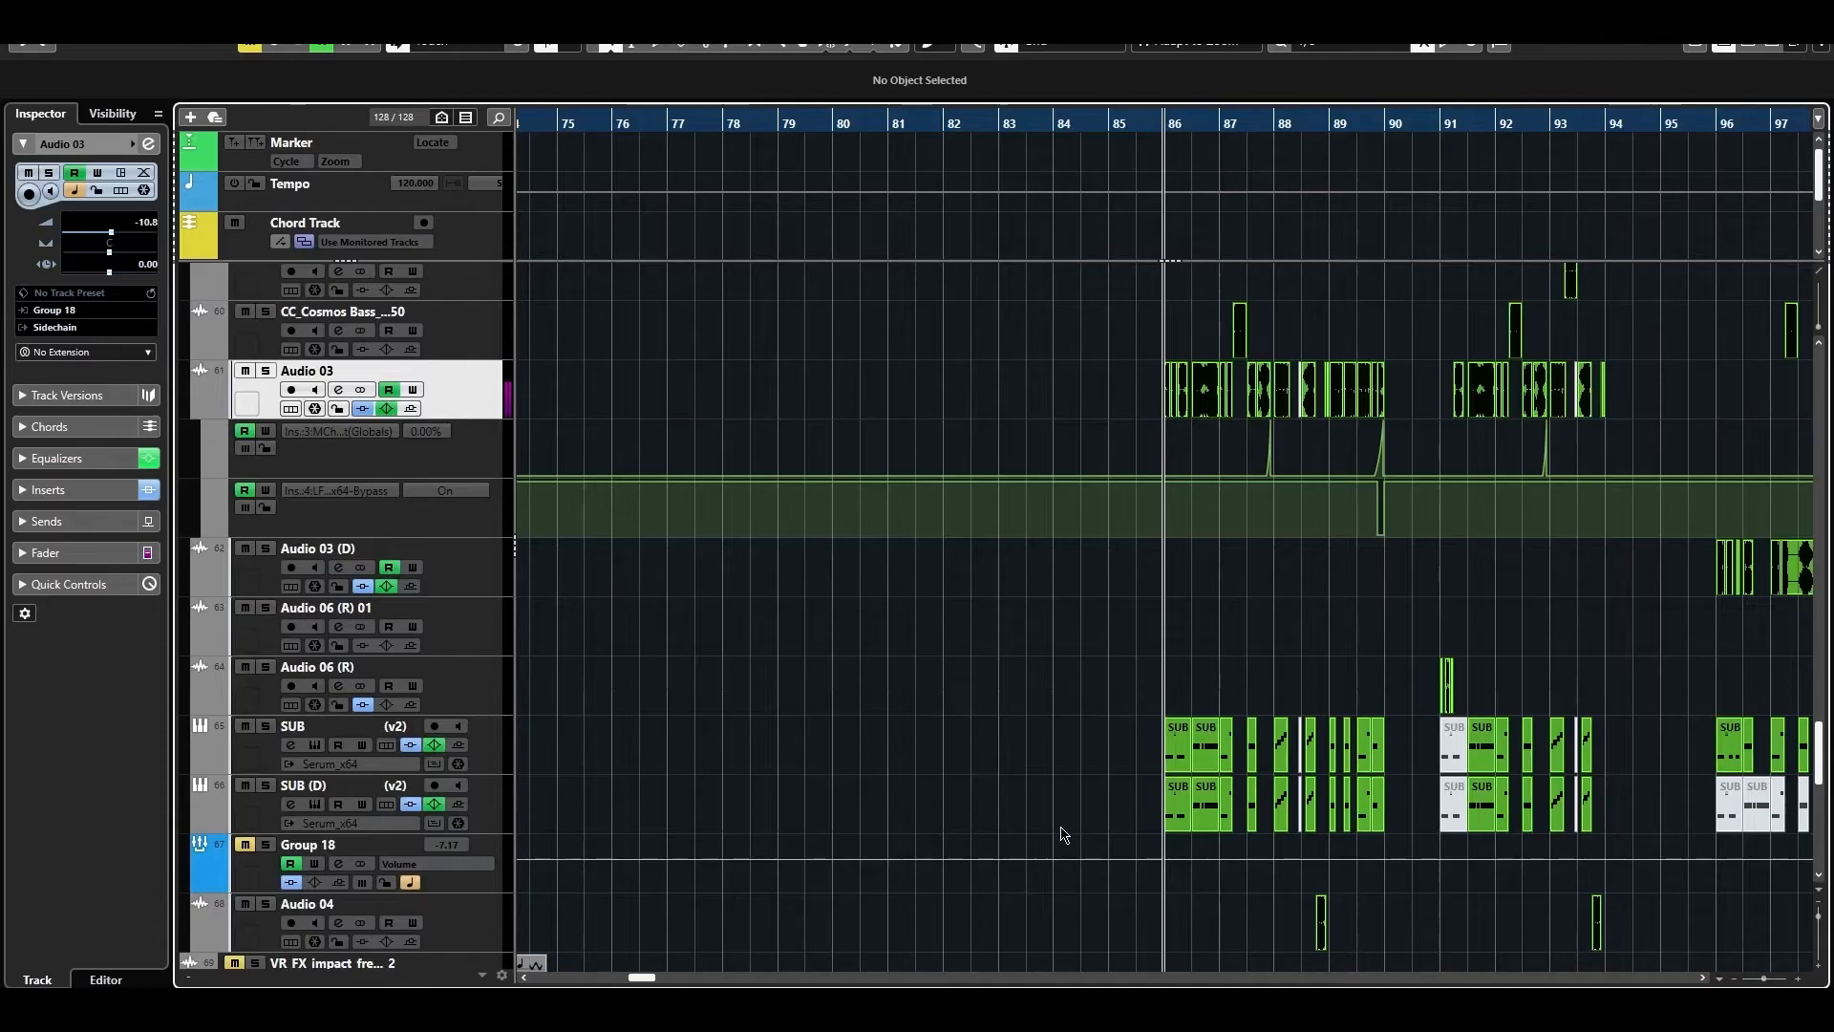
Select the SUB and SUB (D) tracks together and play their parts from bar 86.
scroll(284, 568, "down", 3)
left_click(497, 598)
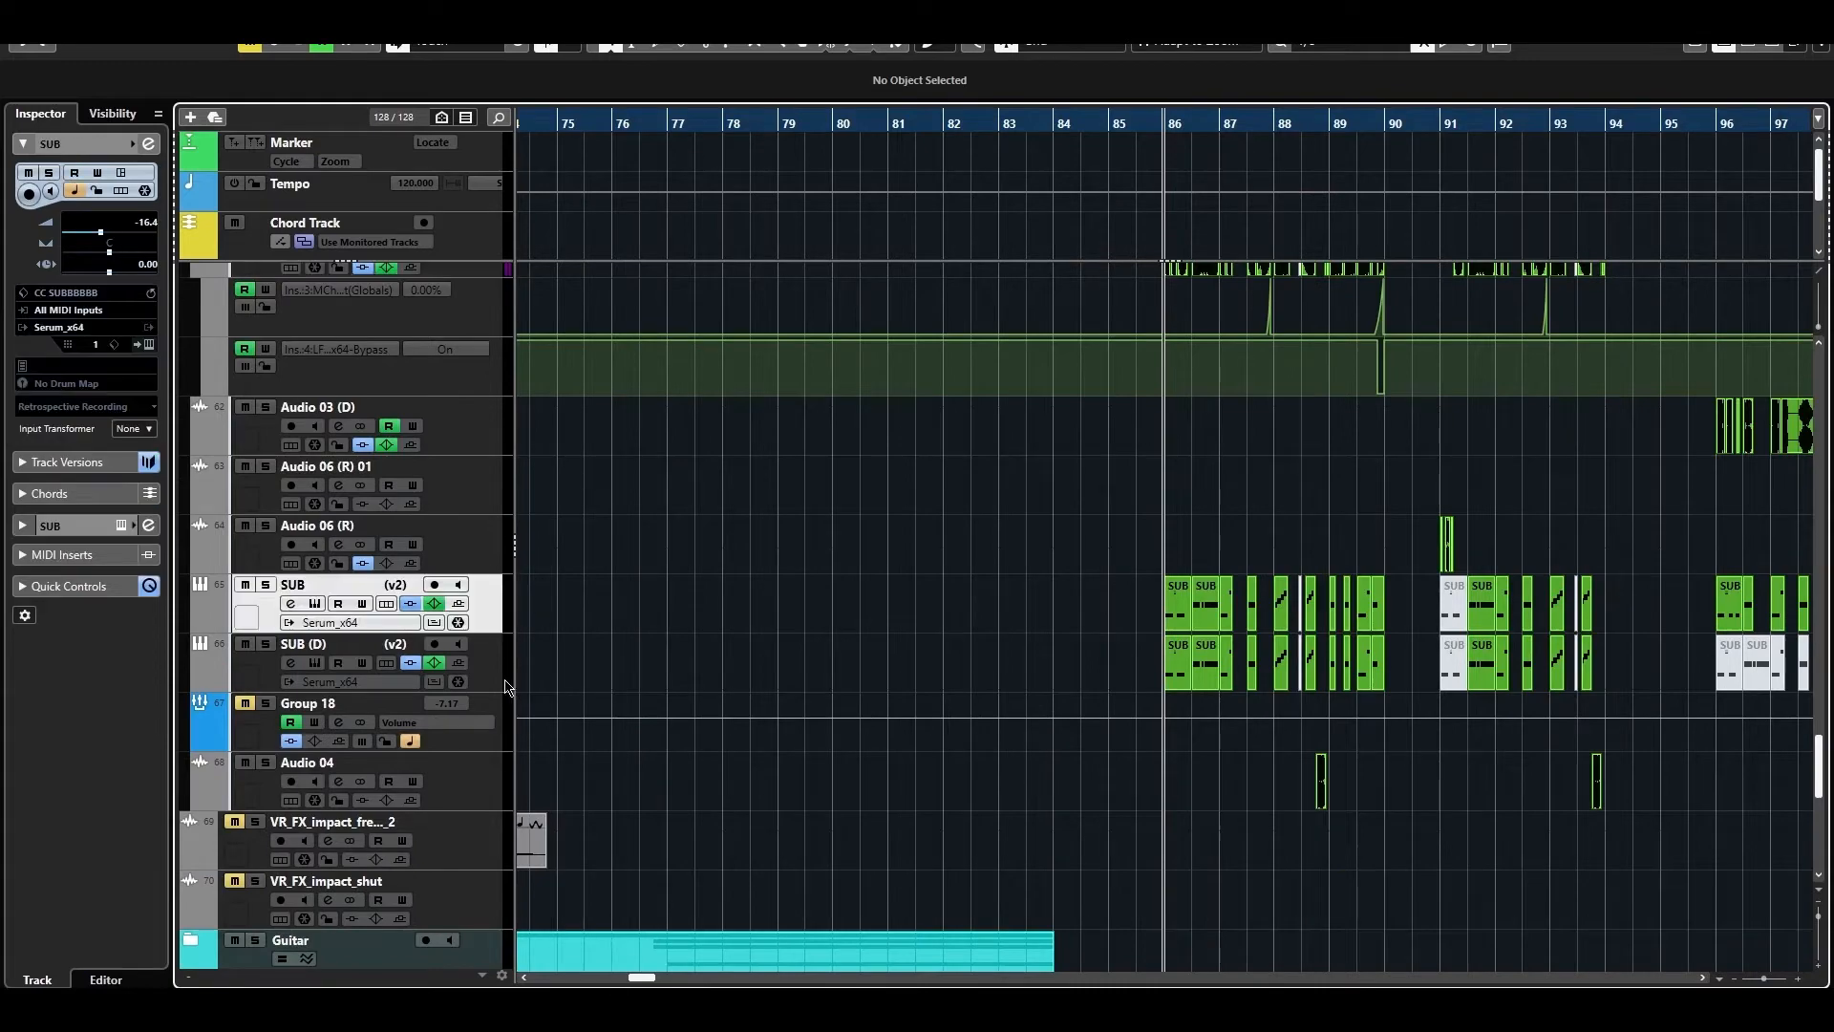
left_click(499, 674, "ctrl")
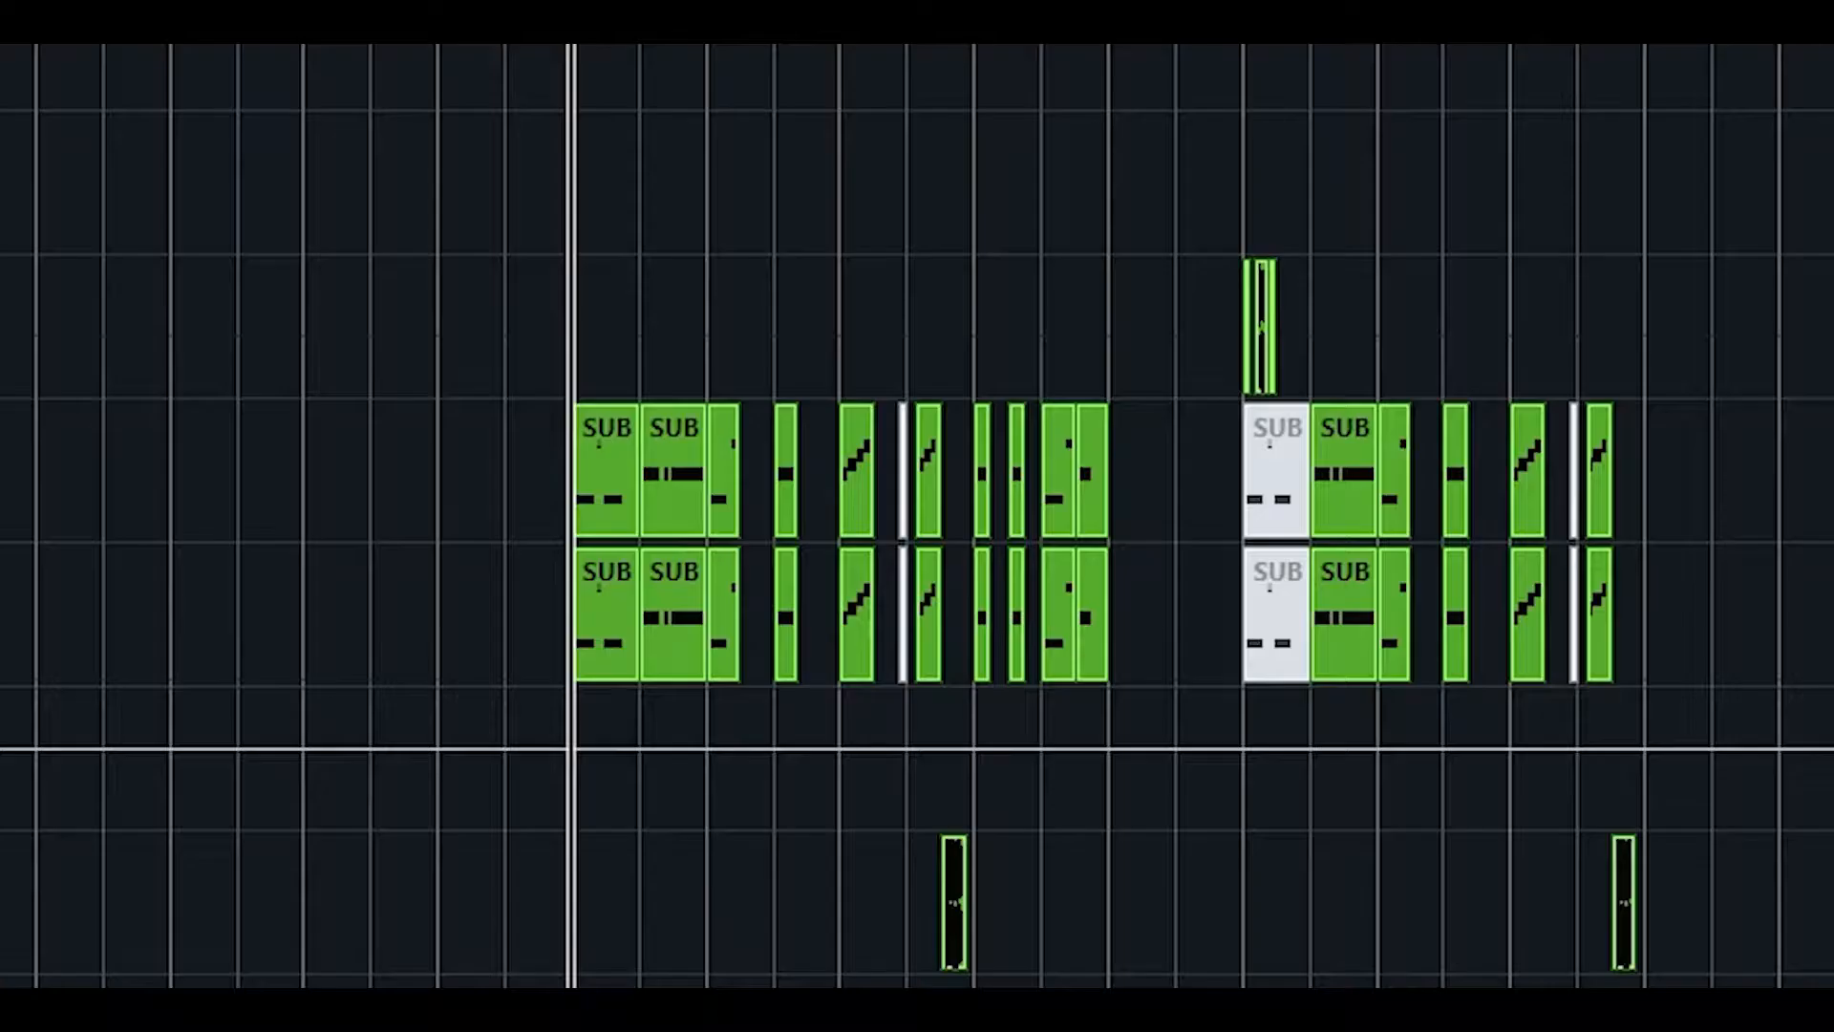
key("space")
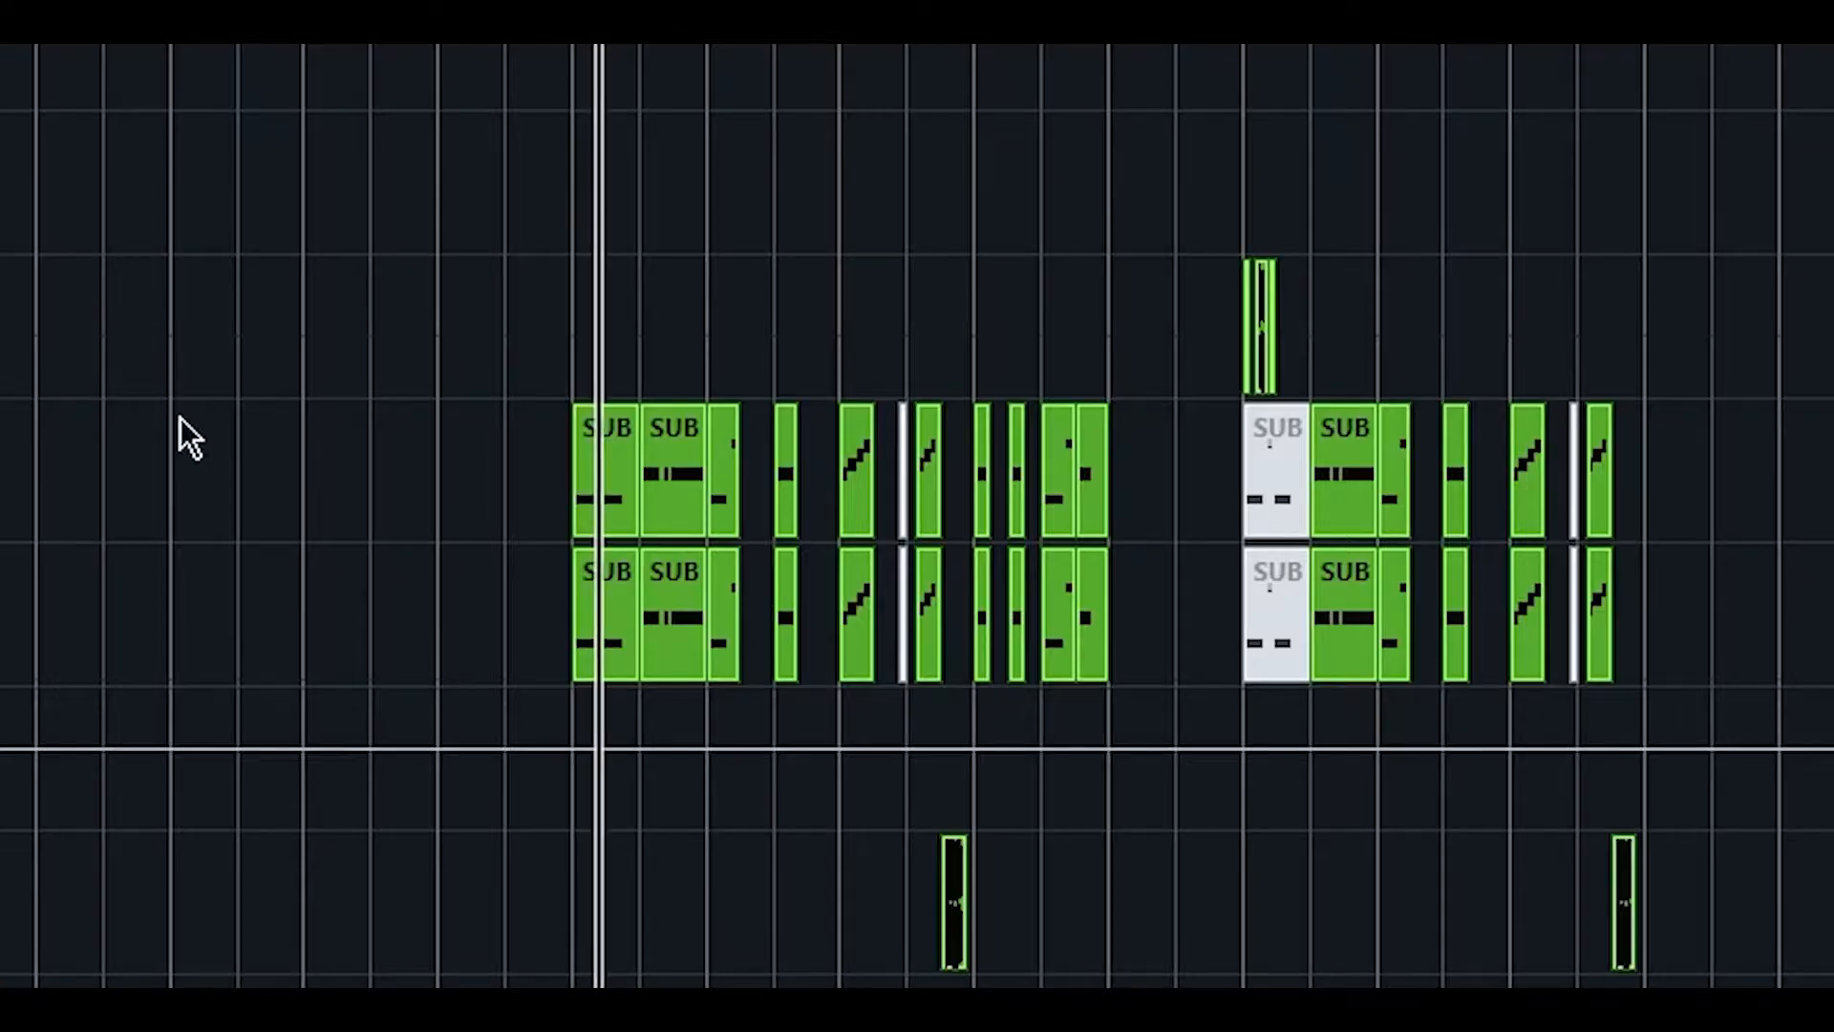
key("space")
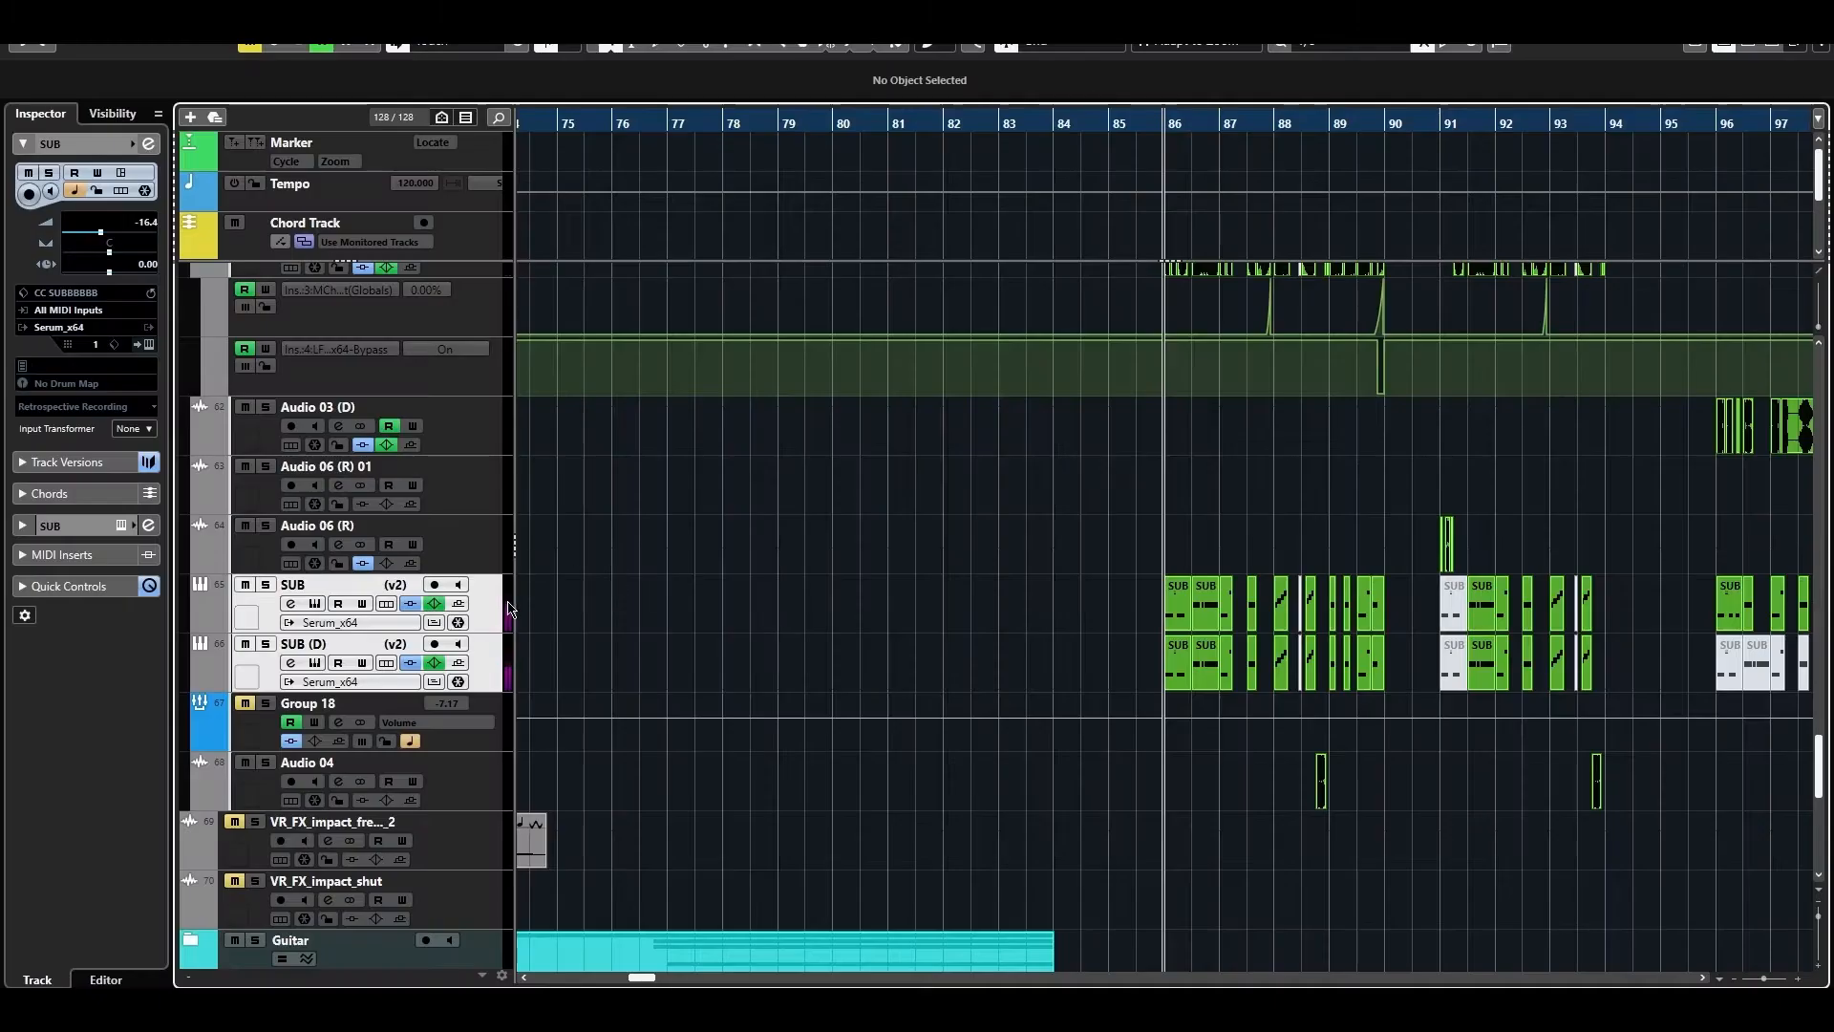
Load the FX Modulator plug-in as the first insert on the Sidechain group channel.
scroll(536, 593, "up", 6)
scroll(538, 592, "down", 16)
left_click(498, 587)
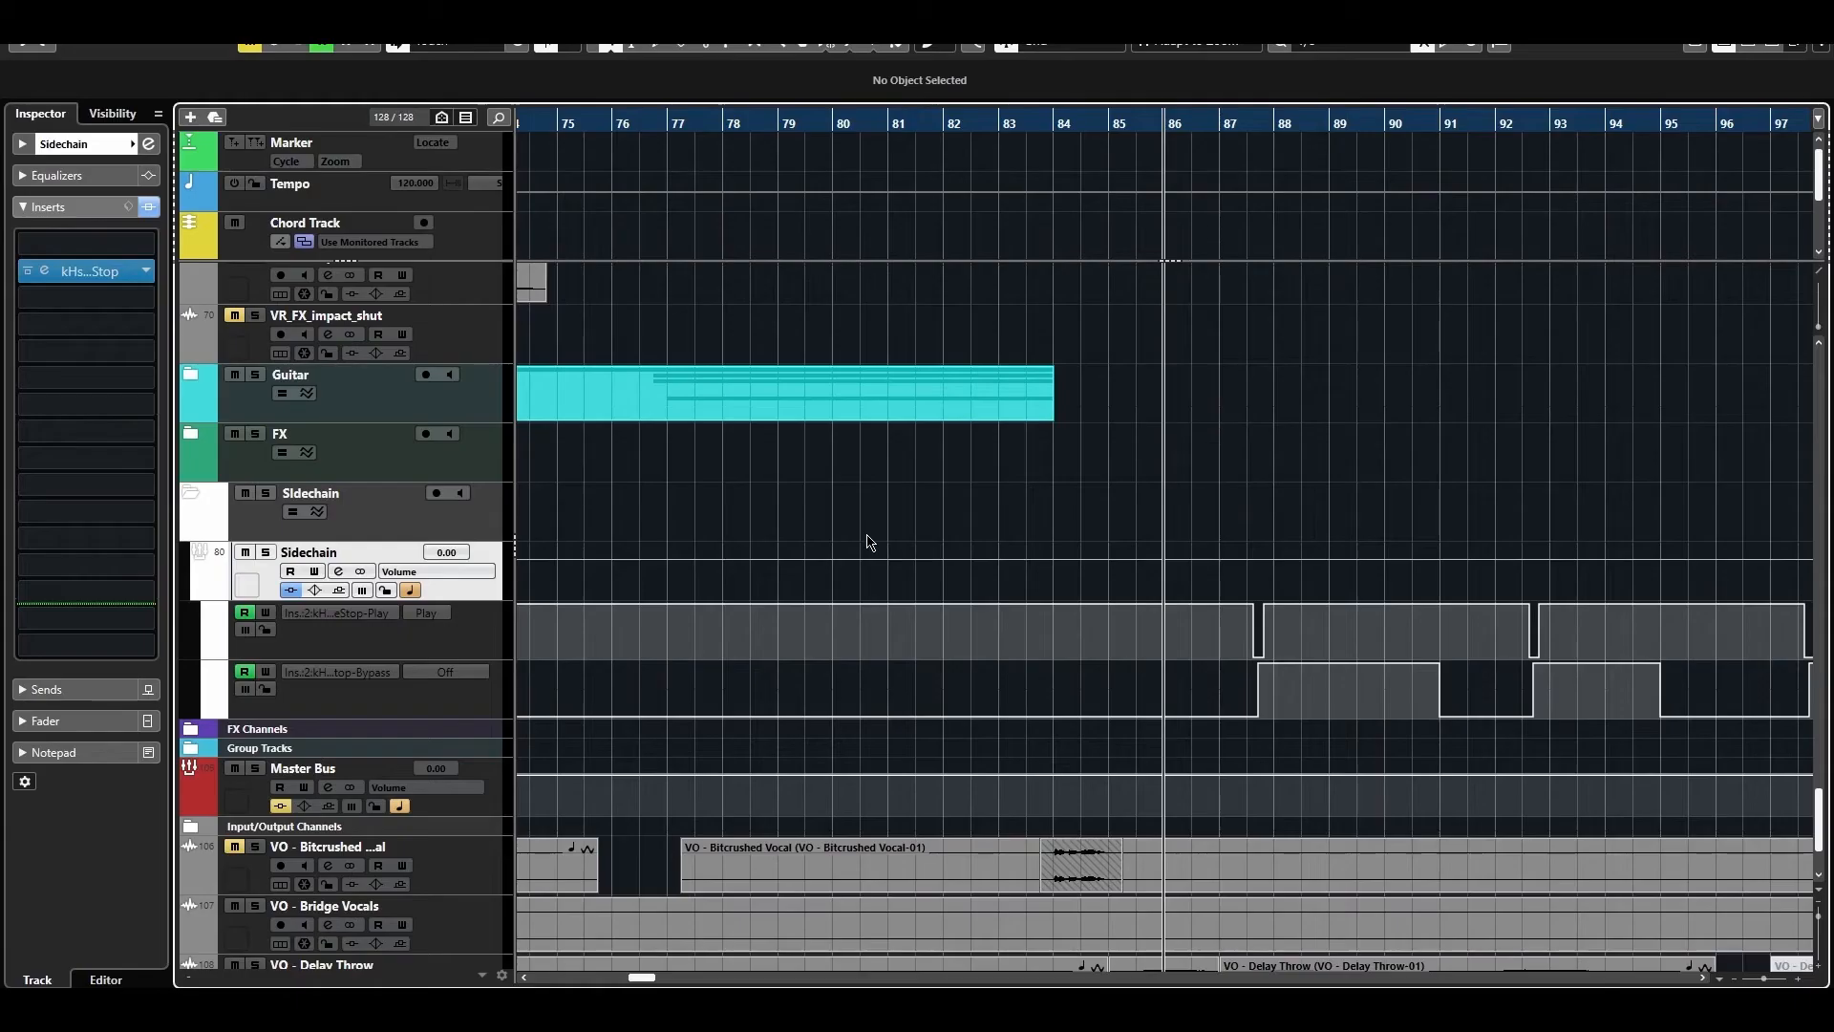
left_click(135, 247)
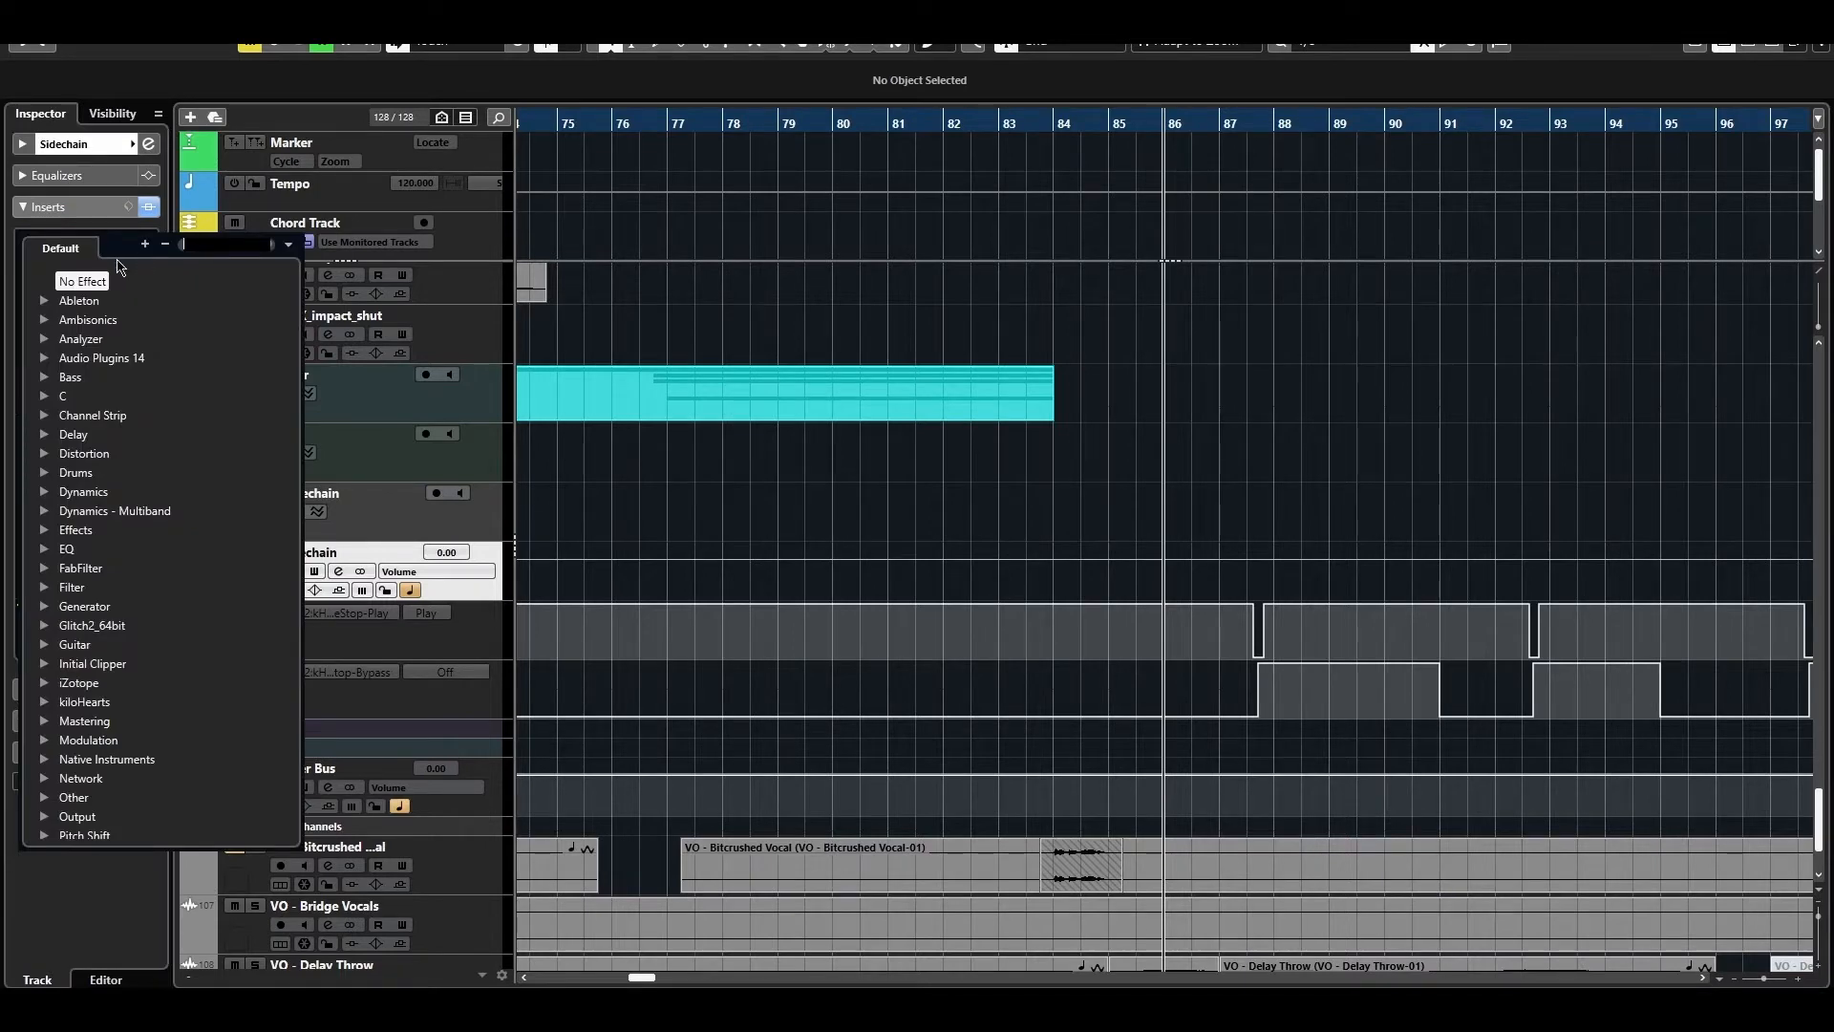
type("fx")
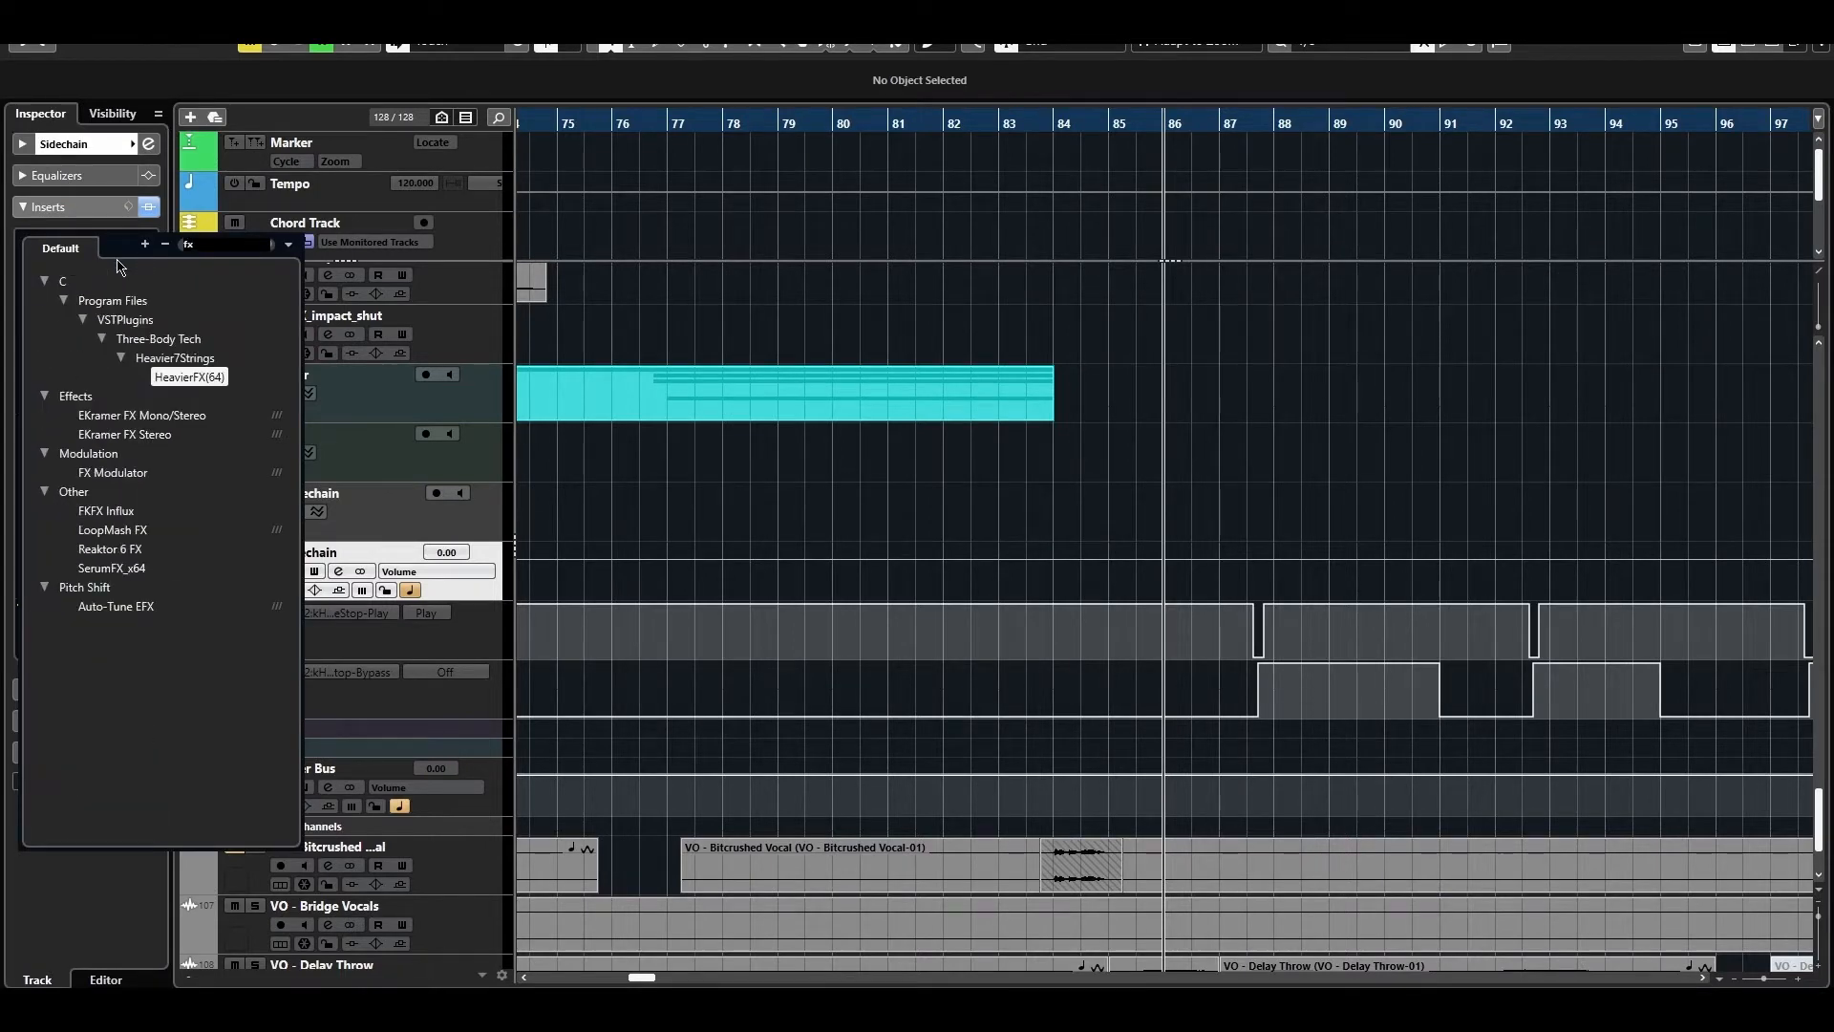
left_click(113, 472)
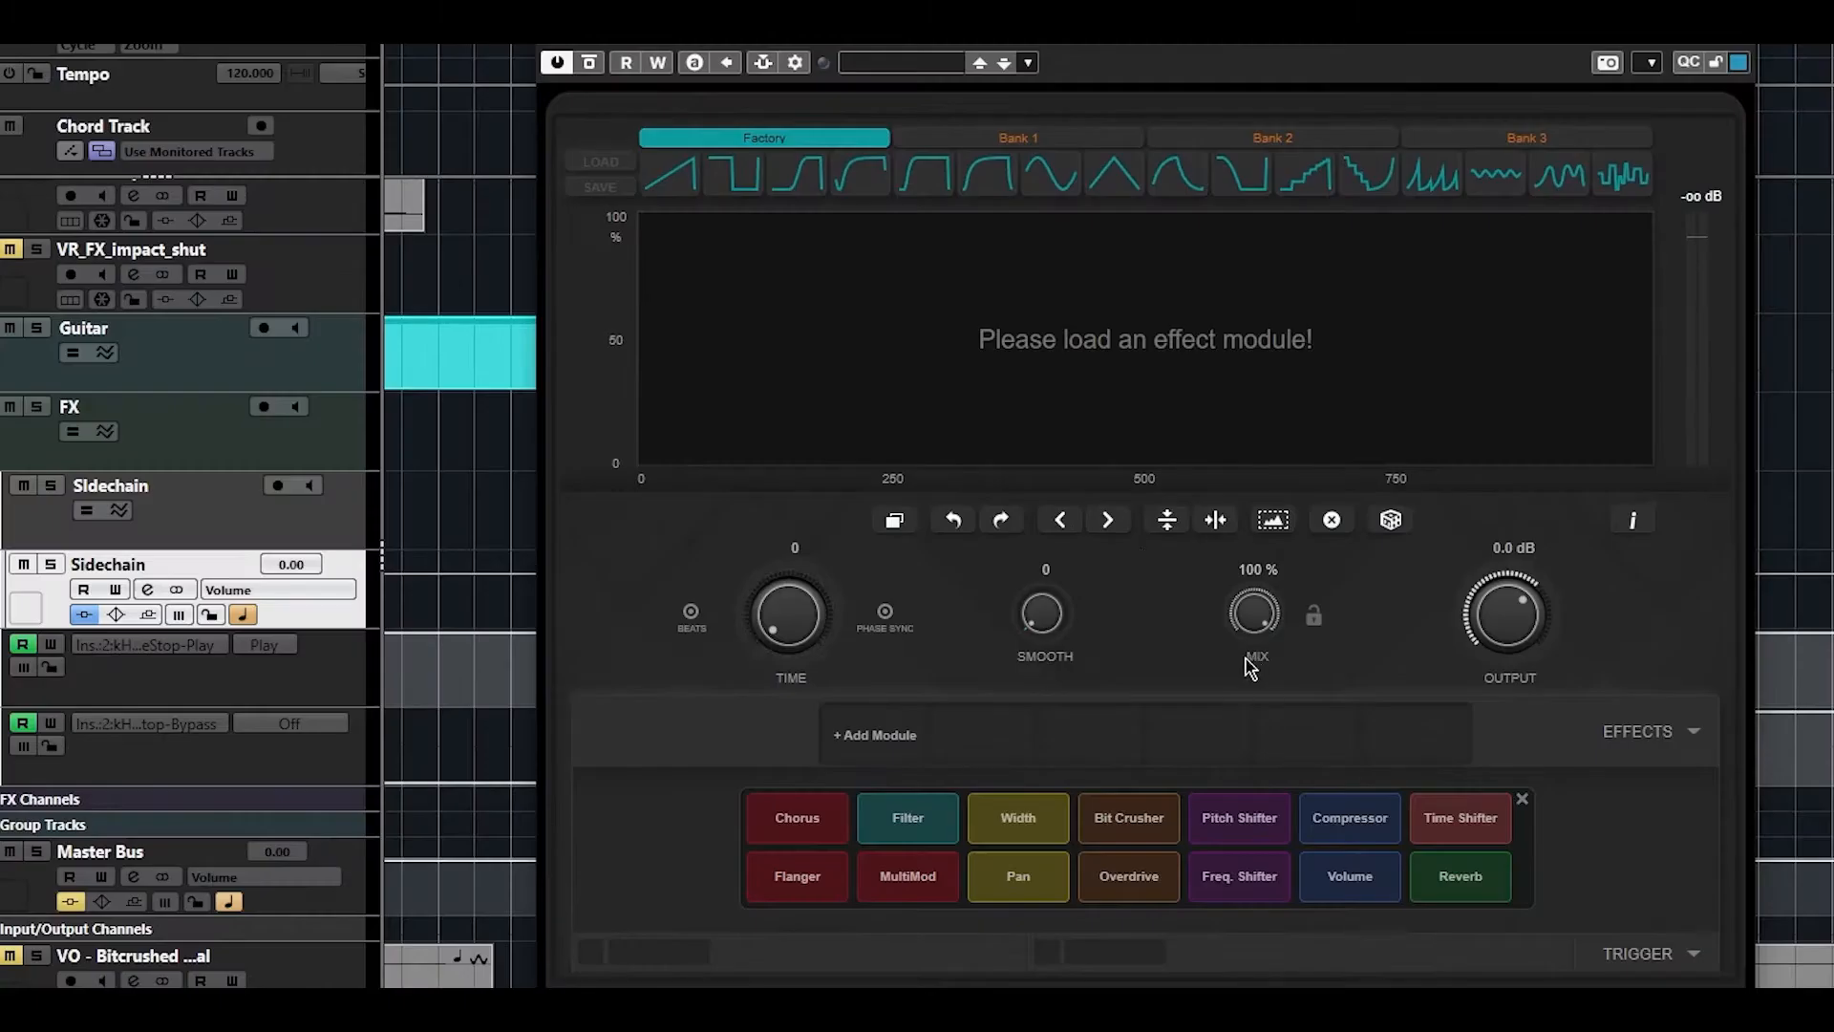
left_click_drag(1054, 151, 945, 207)
left_click_drag(959, 112, 1019, 186)
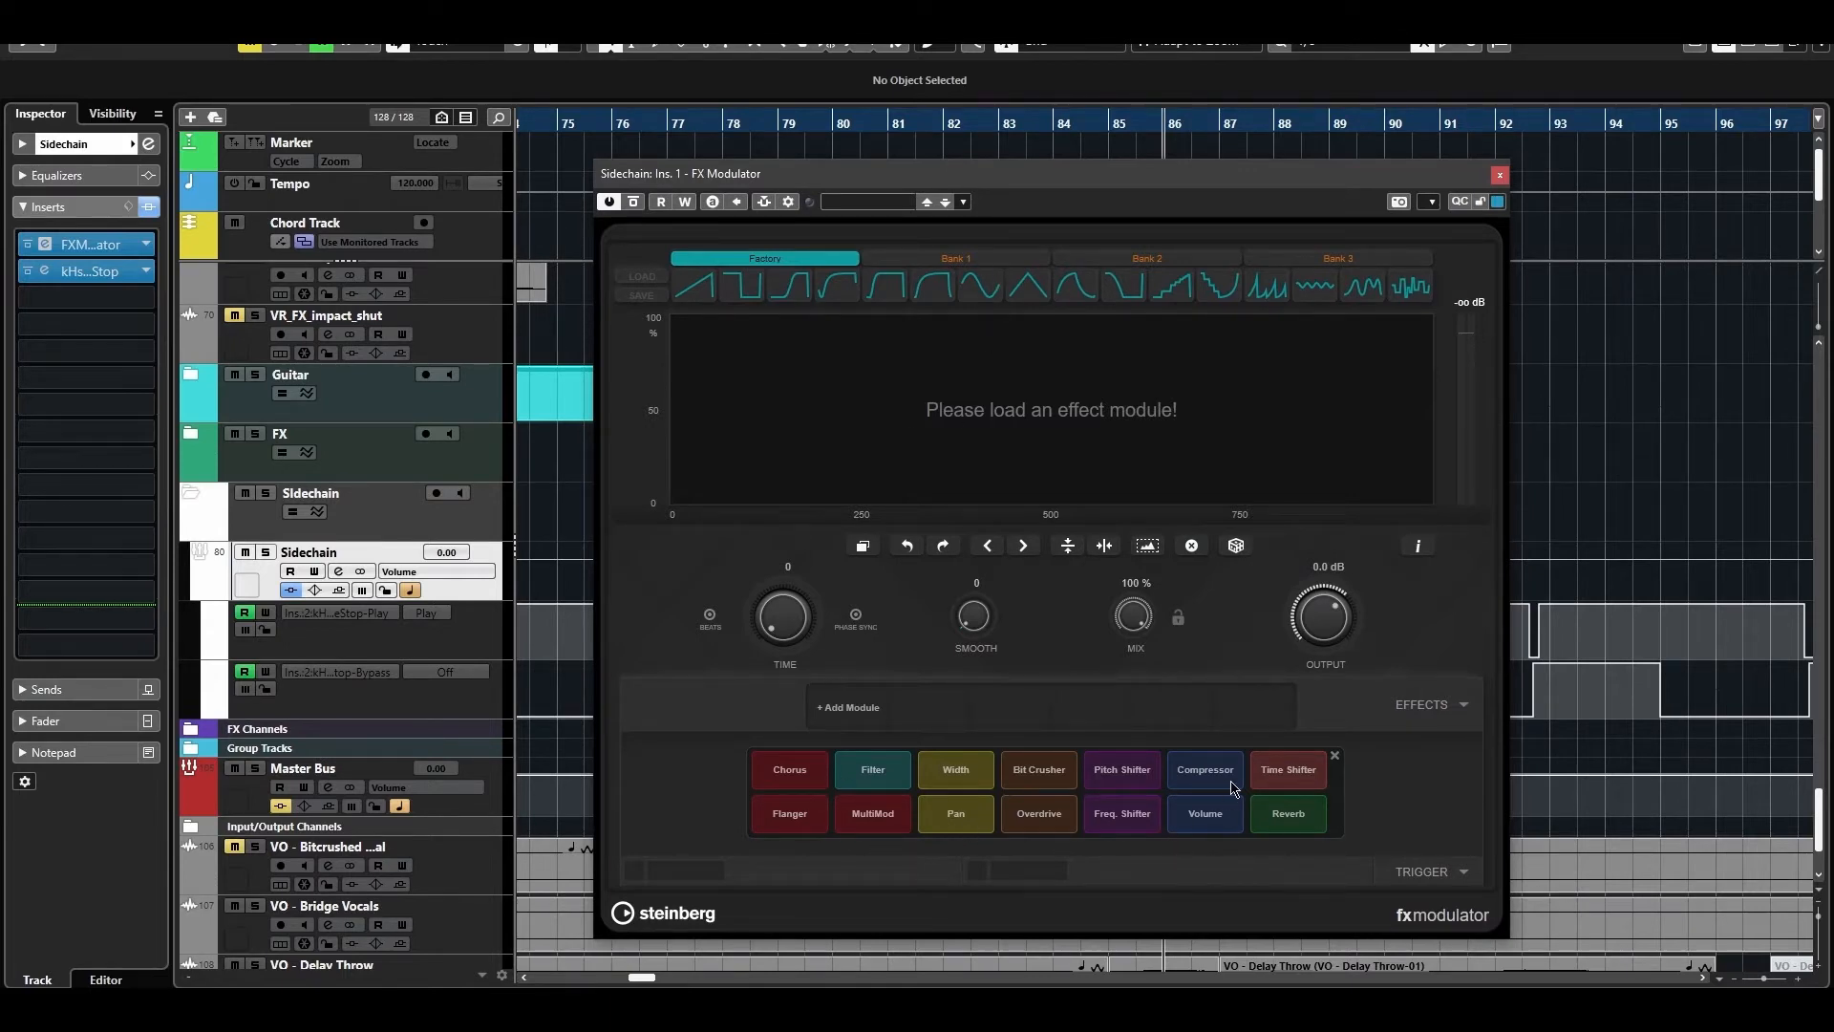
Add a Volume module in FX Modulator, apply the third factory curve, and set the time to 1/8.
left_click(1217, 820)
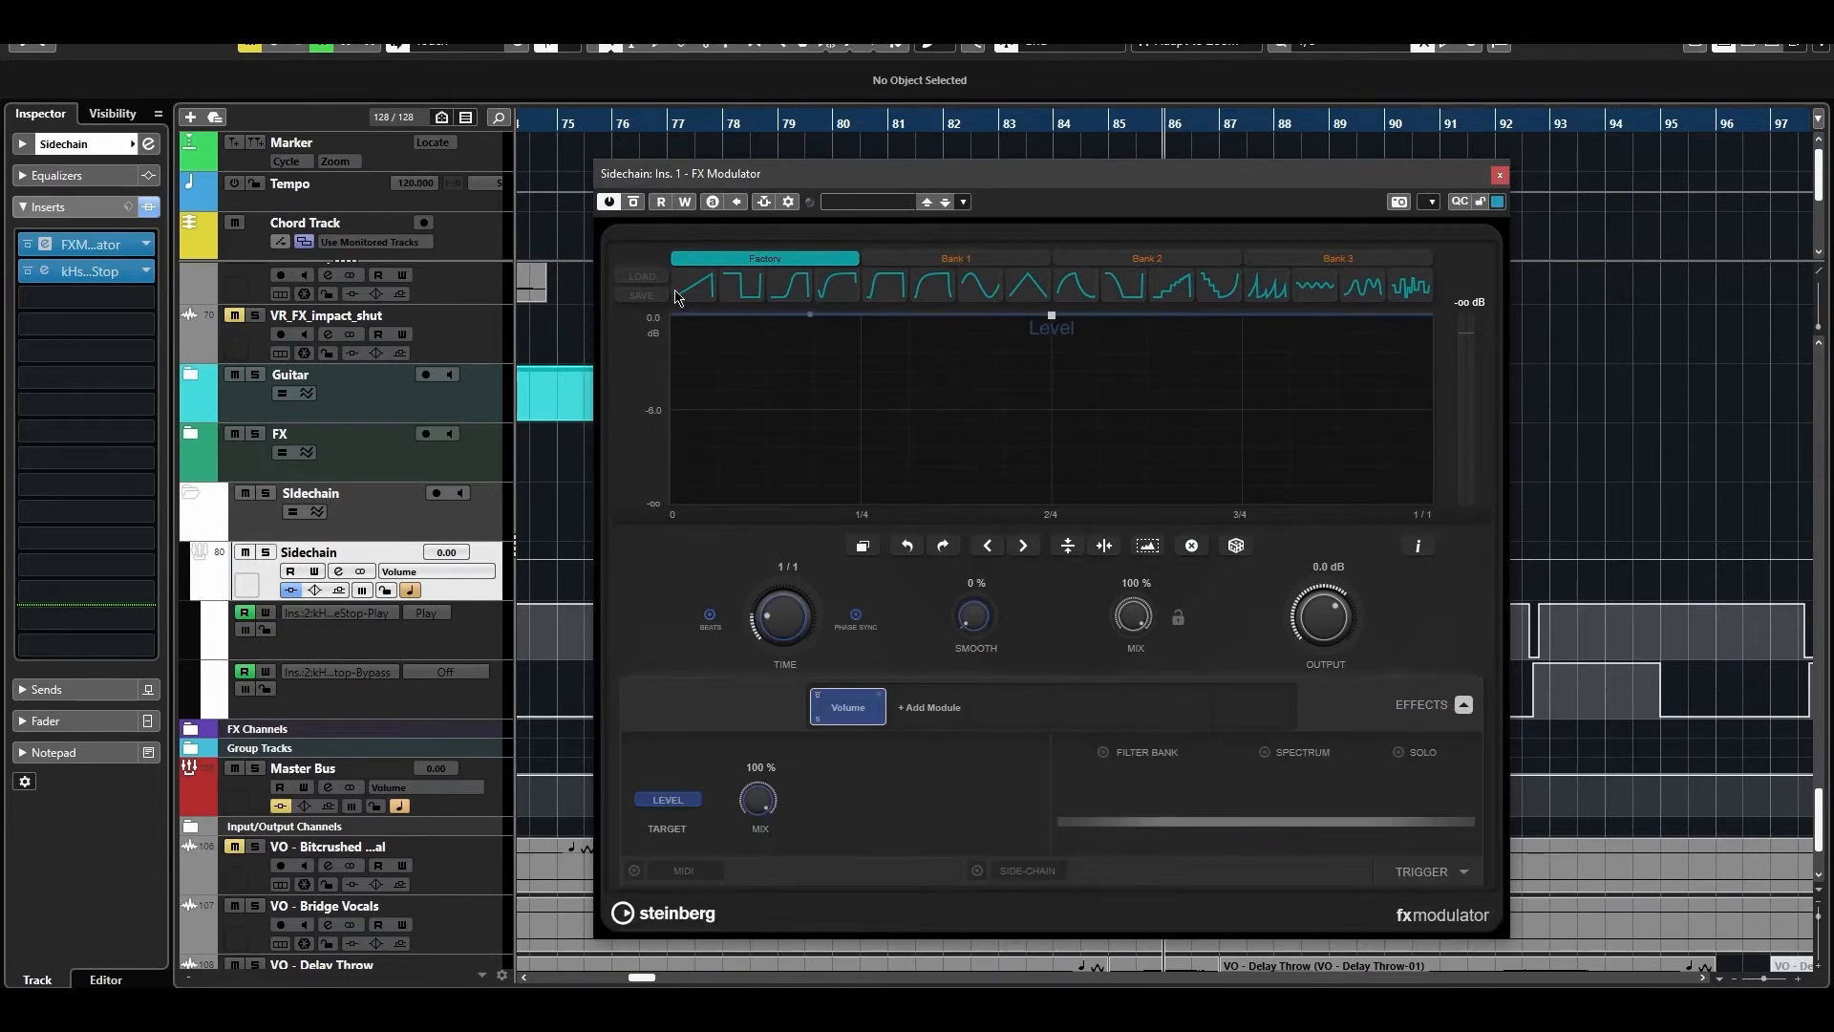
left_click(789, 291)
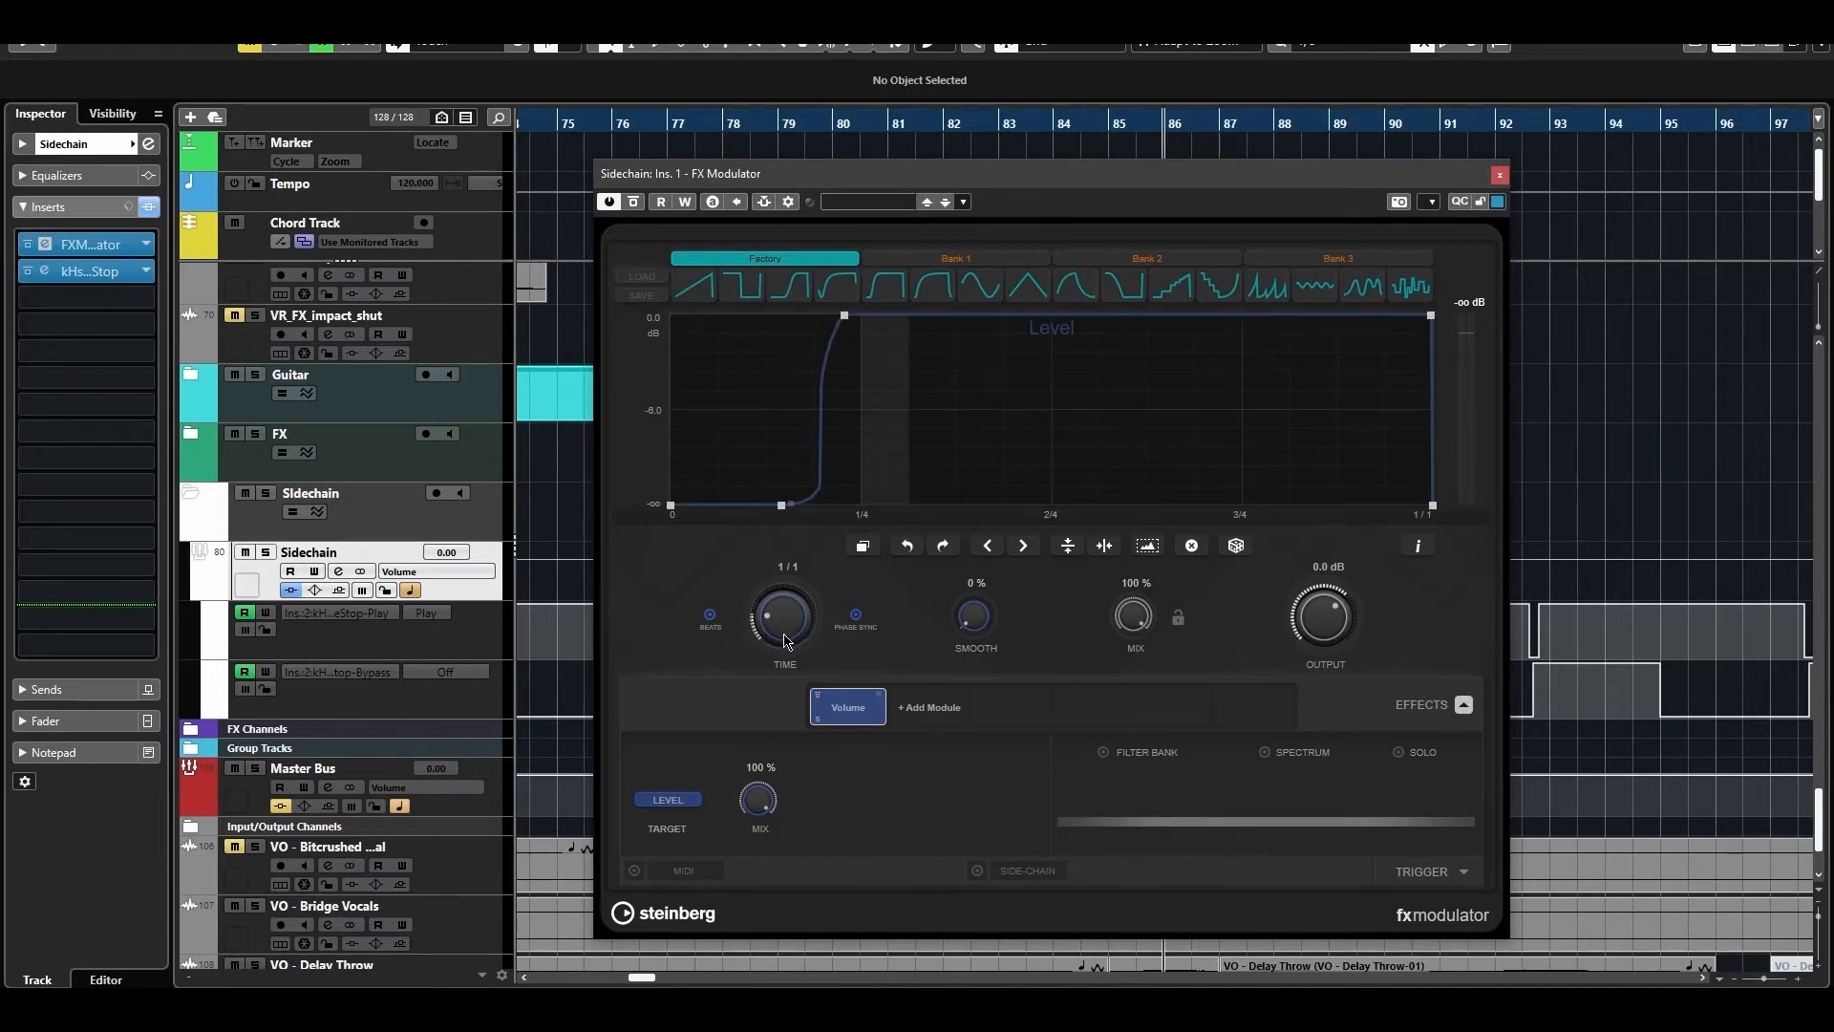
left_click_drag(787, 642, 787, 612)
Enable FX Modulator's MIDI trigger and close the plug-in window.
left_click_drag(655, 914, 619, 843)
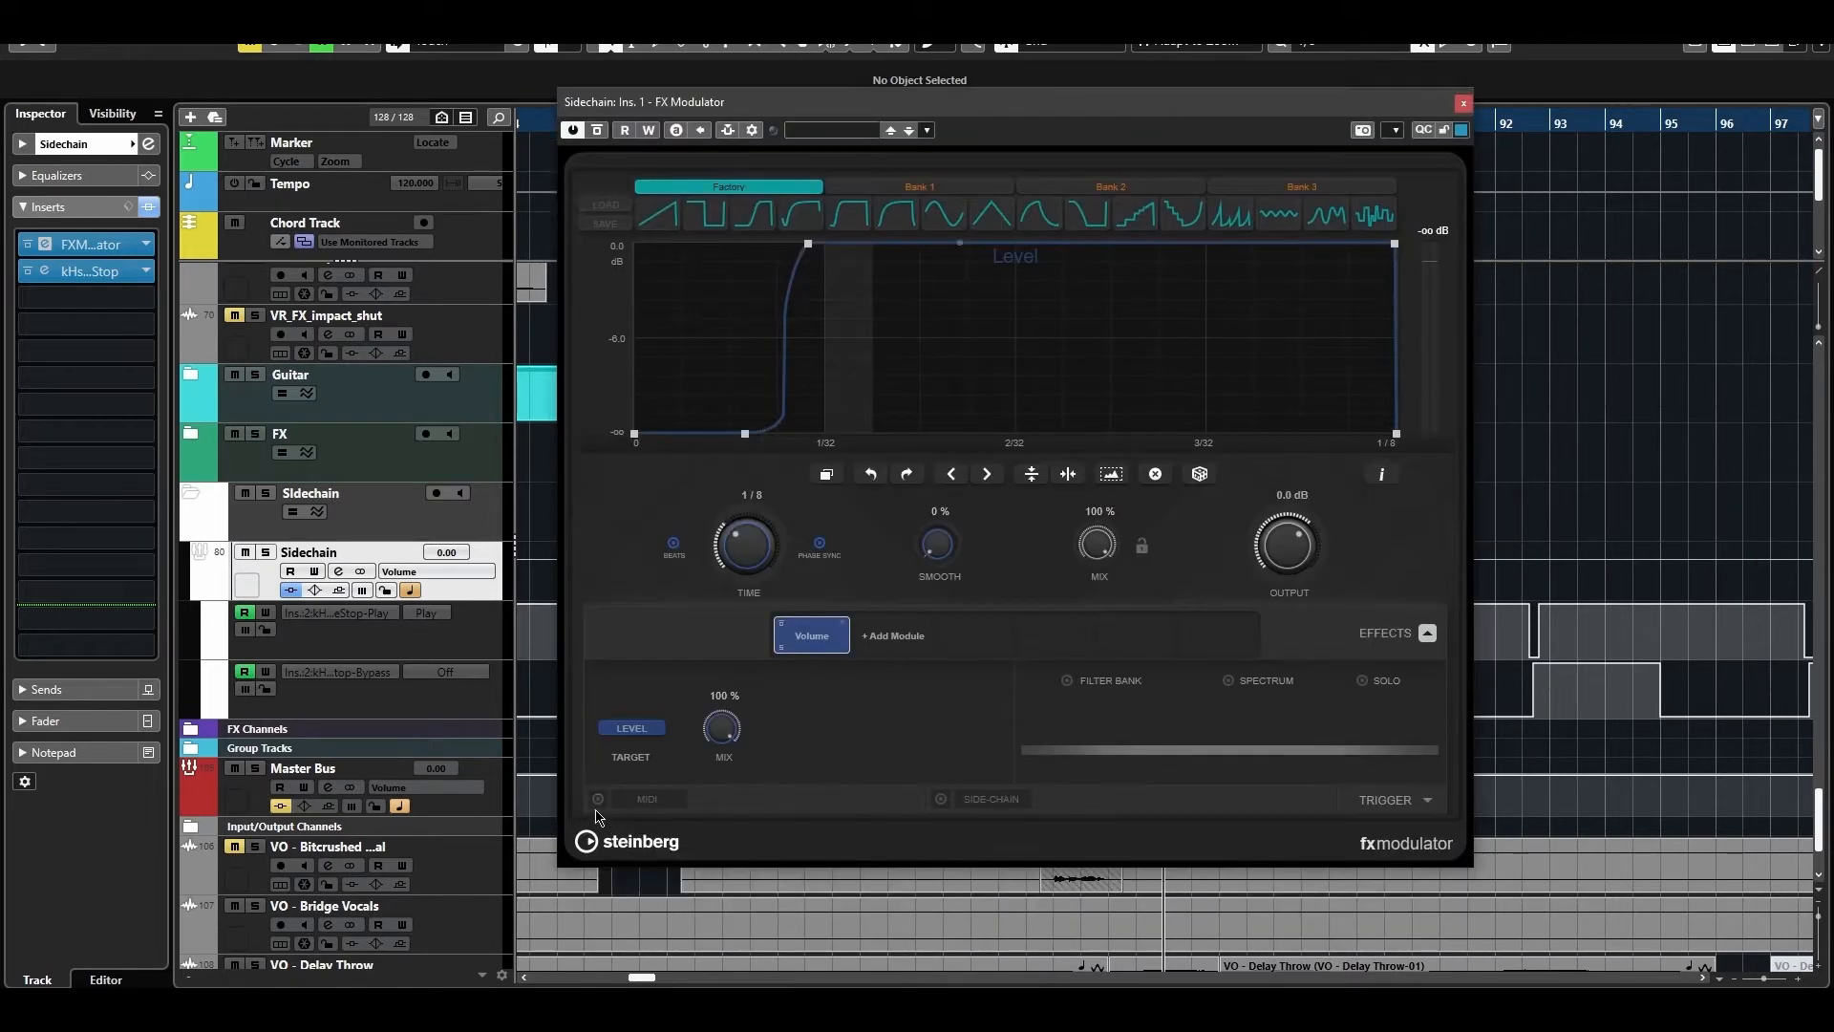
left_click(597, 803)
left_click(1463, 102)
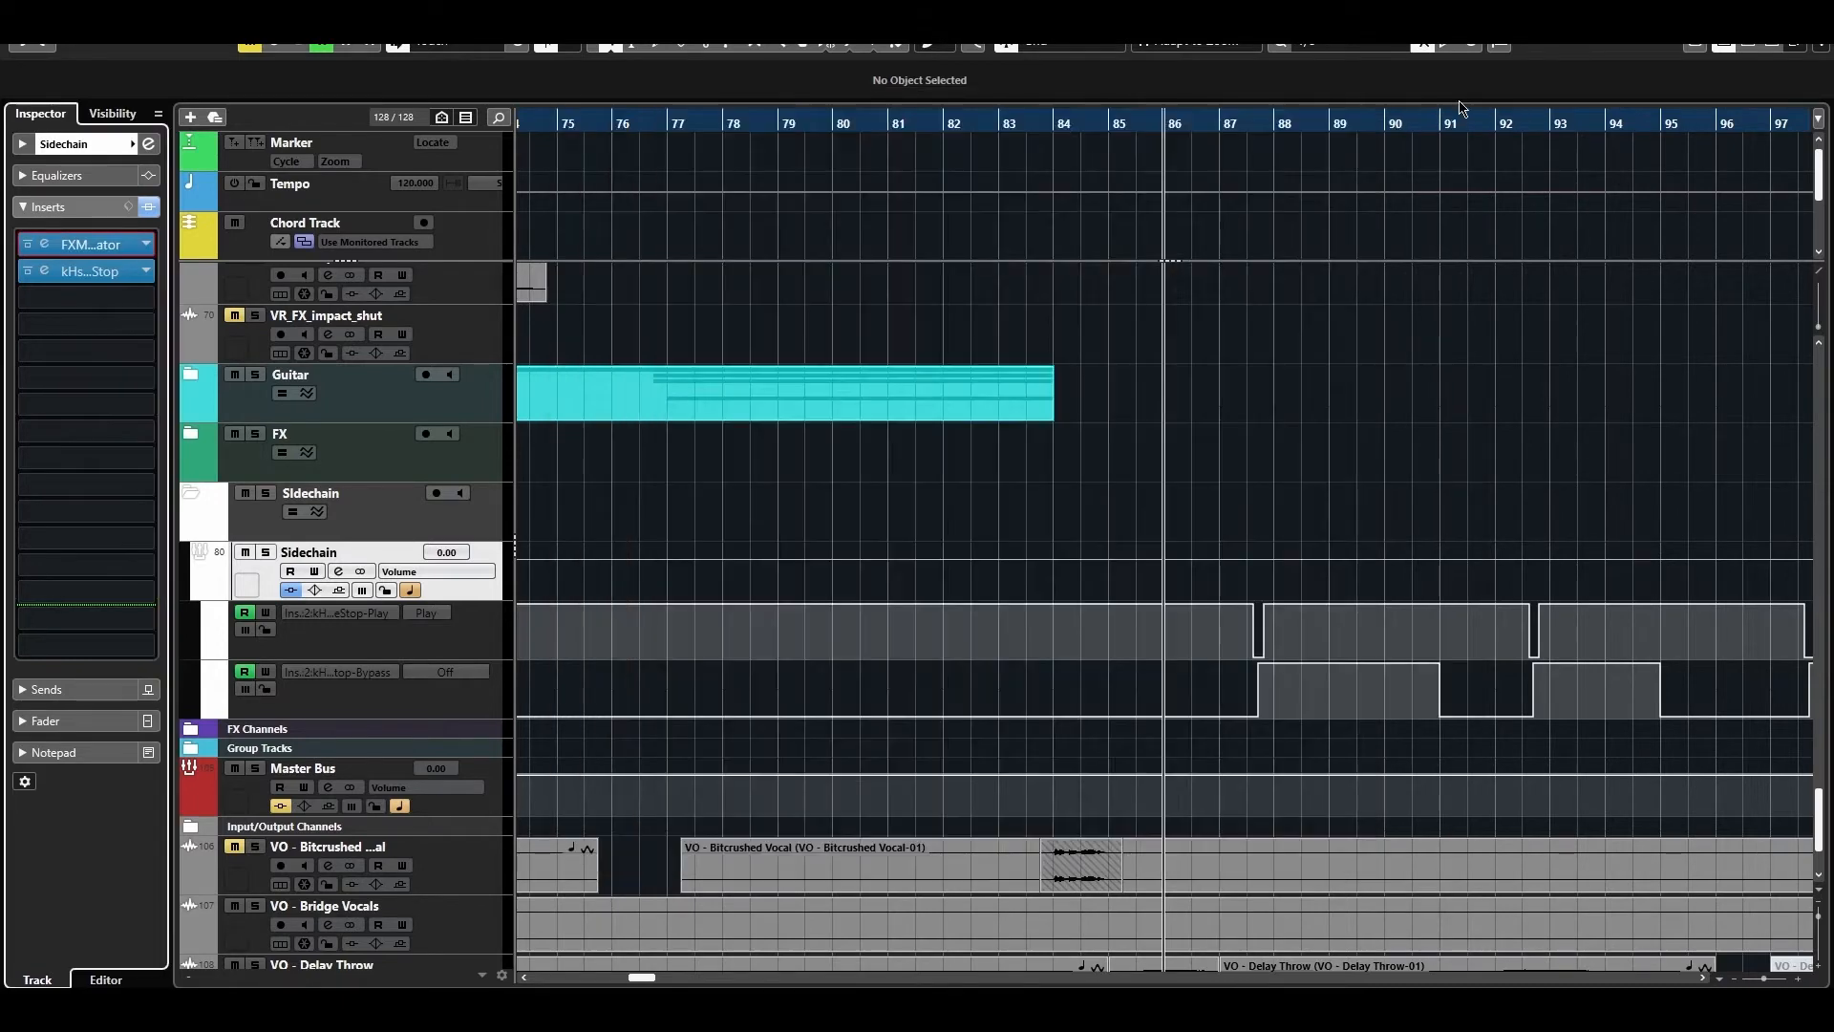
Add one MIDI track named TRIGGER.
key("t")
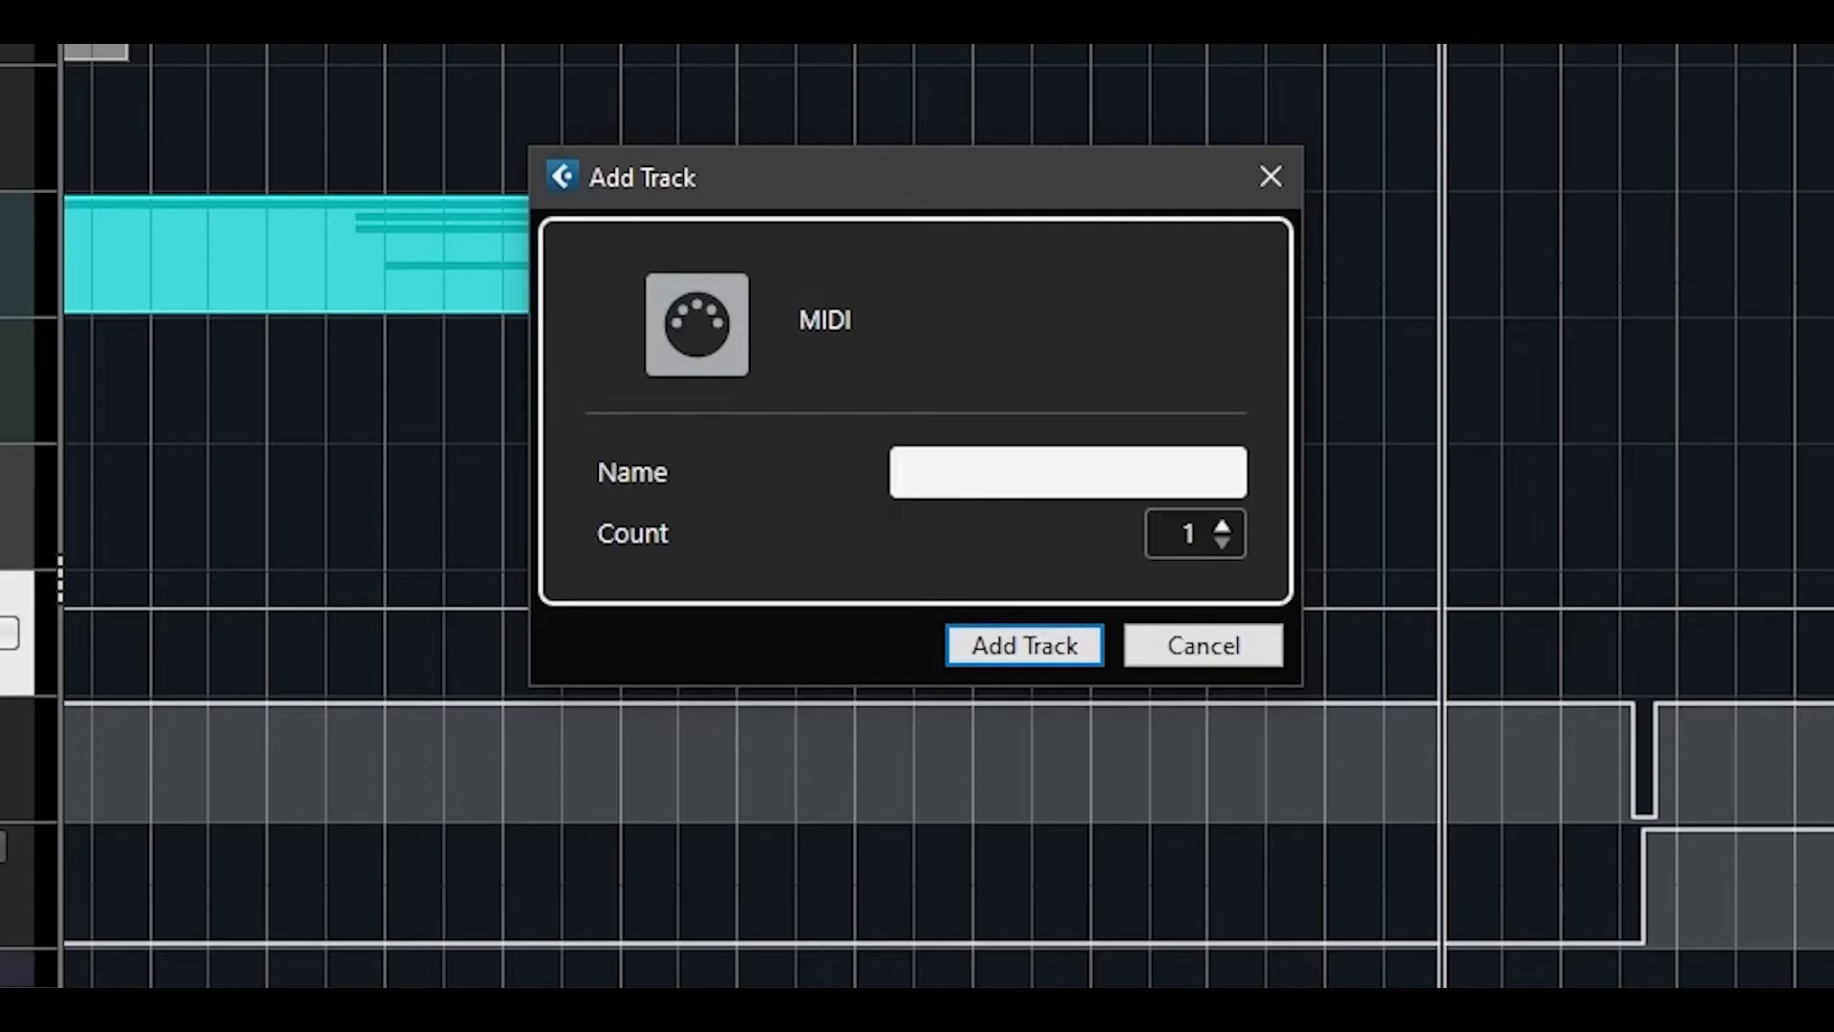
type("TRIFGF")
key("BackSpace")
key("BackSpace")
key("BackSpace")
type("GGER")
key("Return")
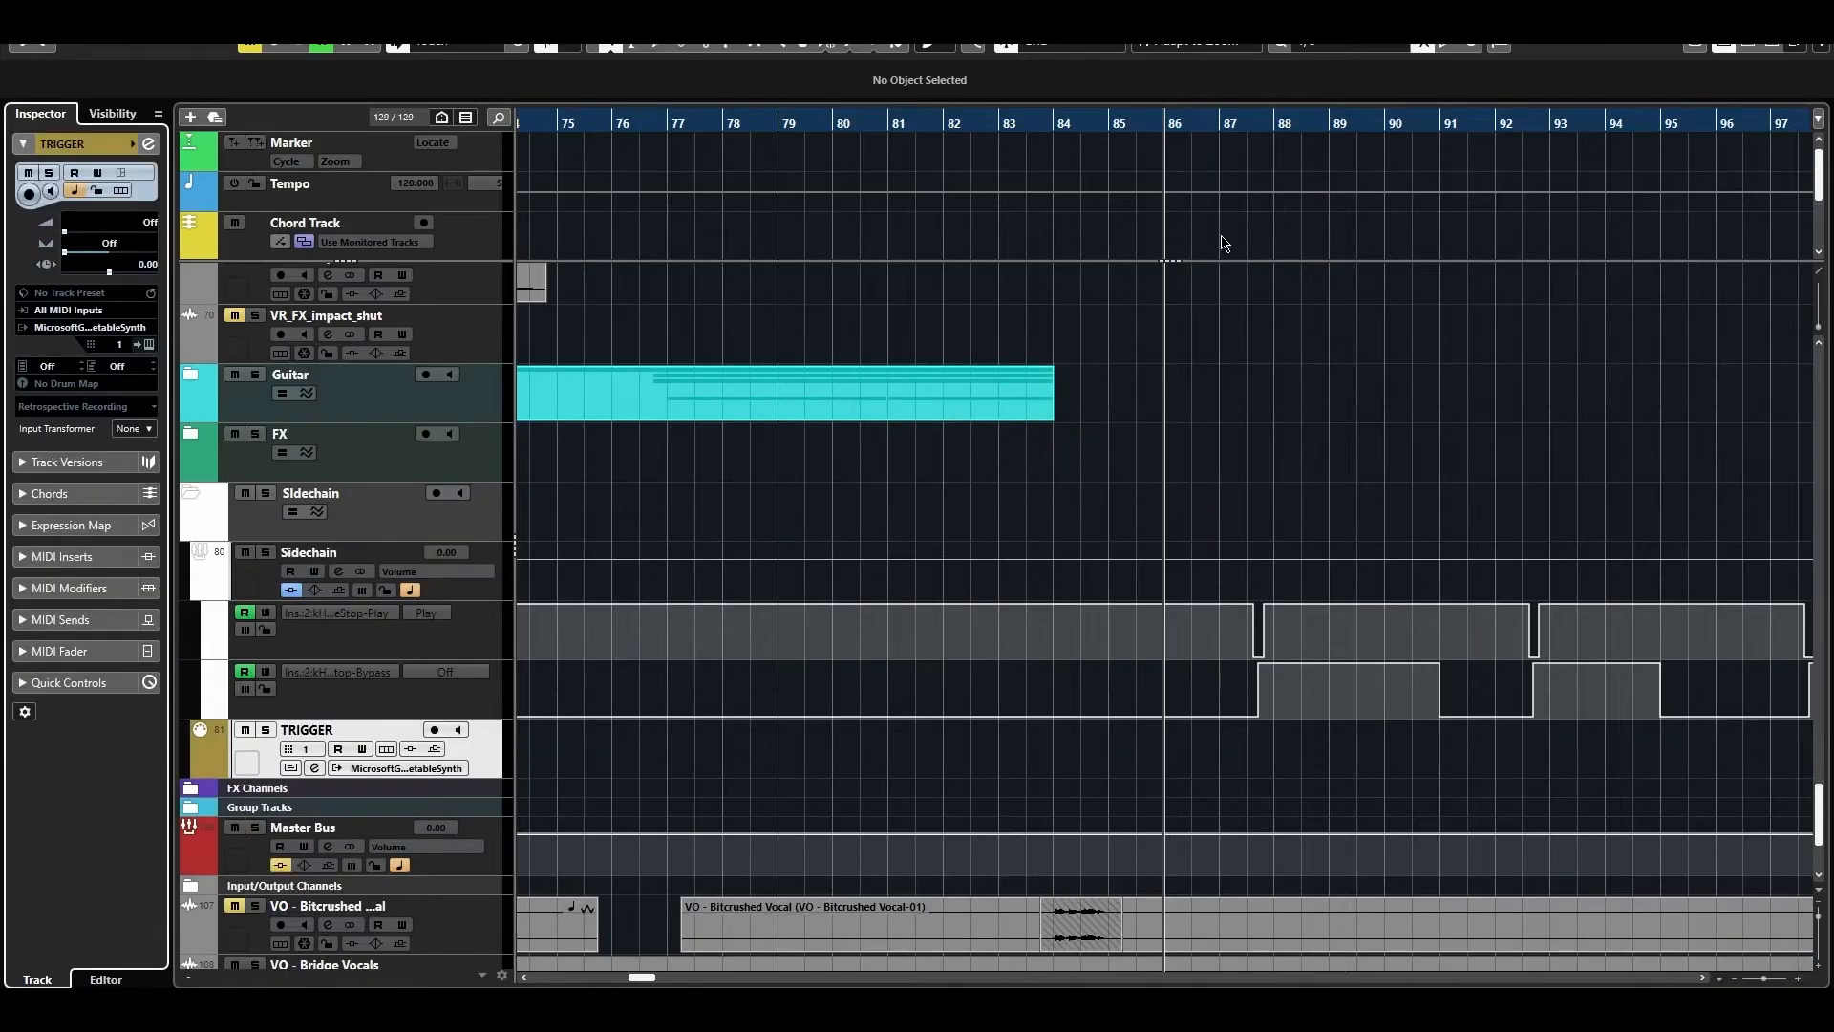
Route the TRIGGER track's MIDI output to the FX Modulator insert on the Sidechain channel.
left_click(411, 768)
scroll(506, 659, "down", 5)
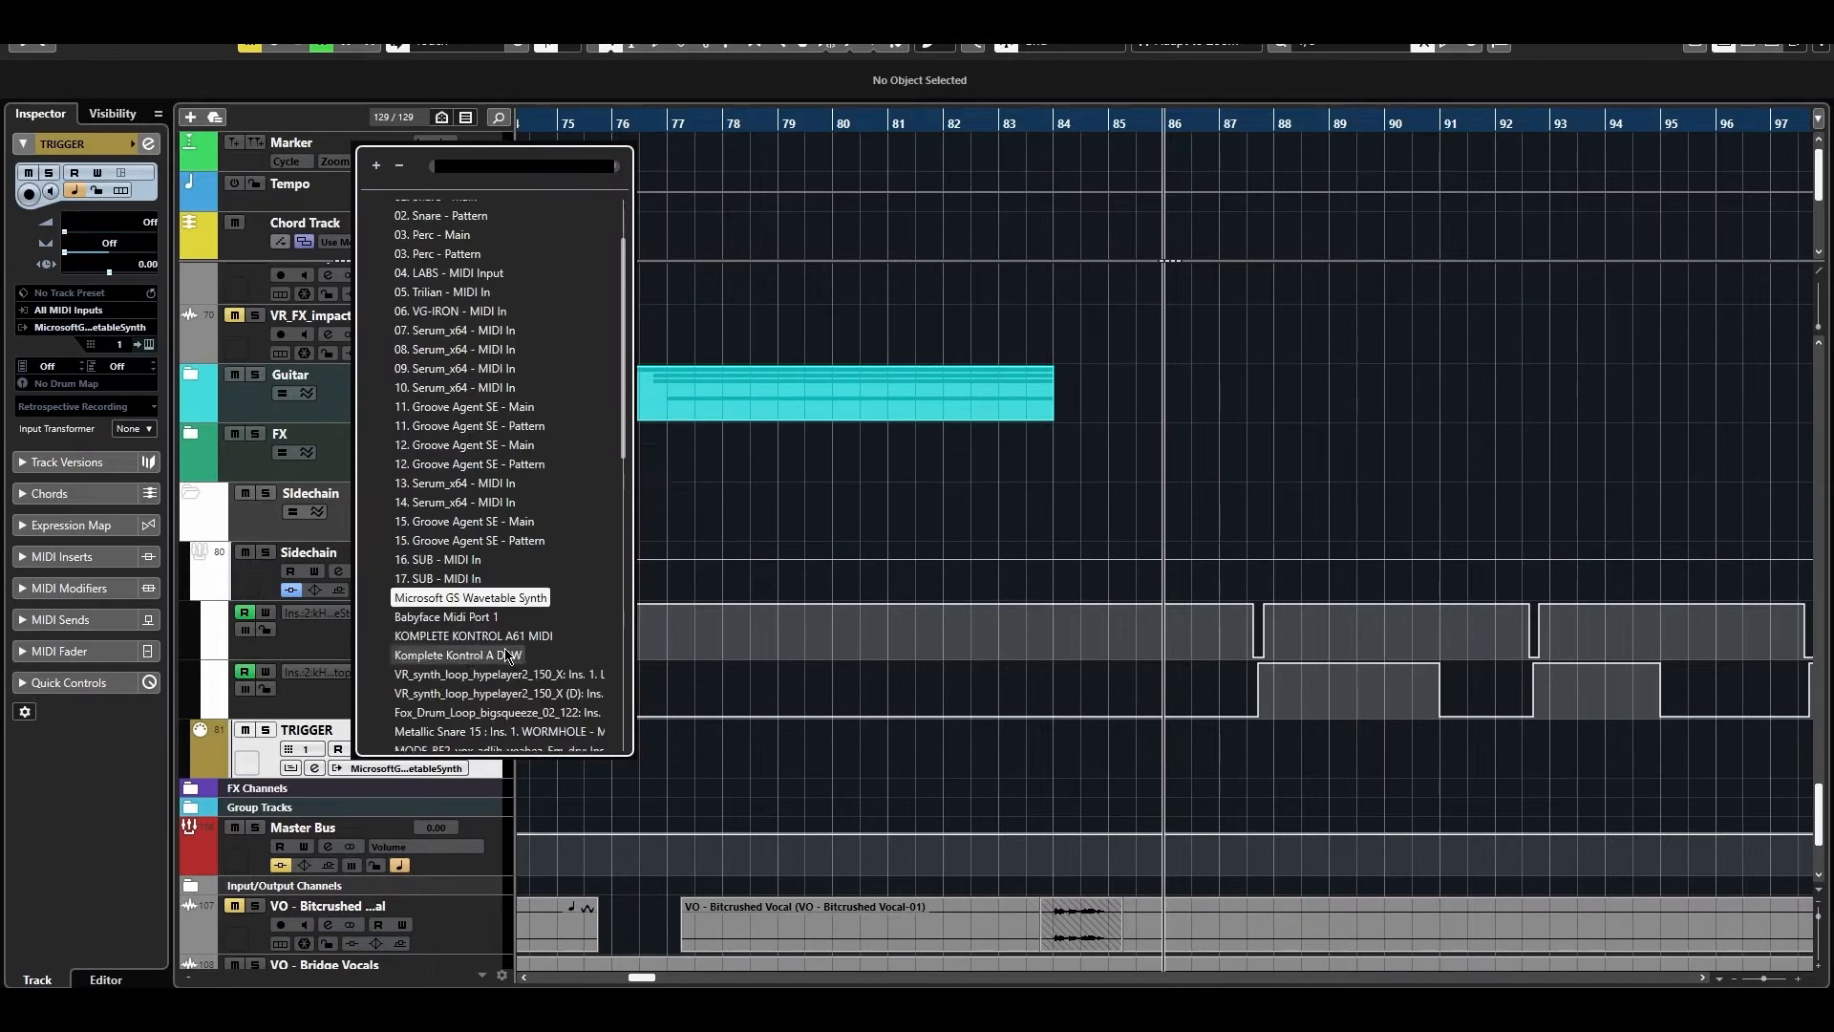
scroll(506, 659, "down", 5)
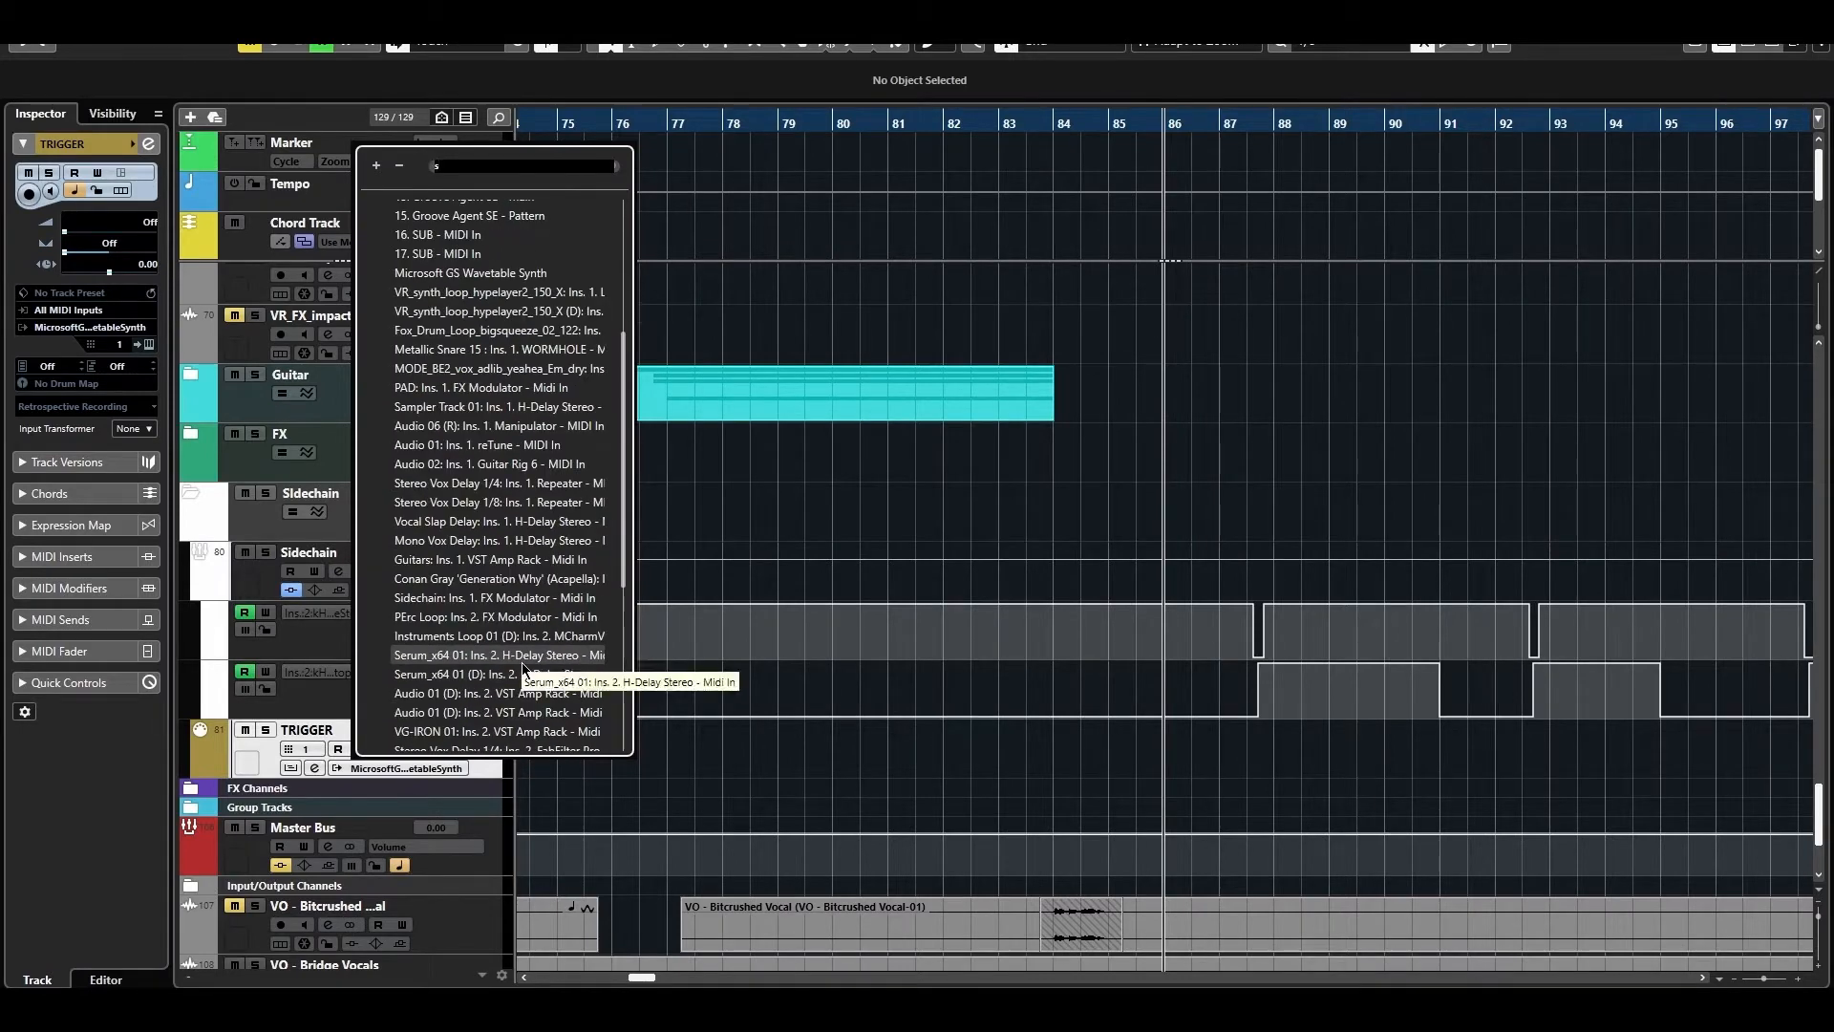
type("side")
left_click(522, 219)
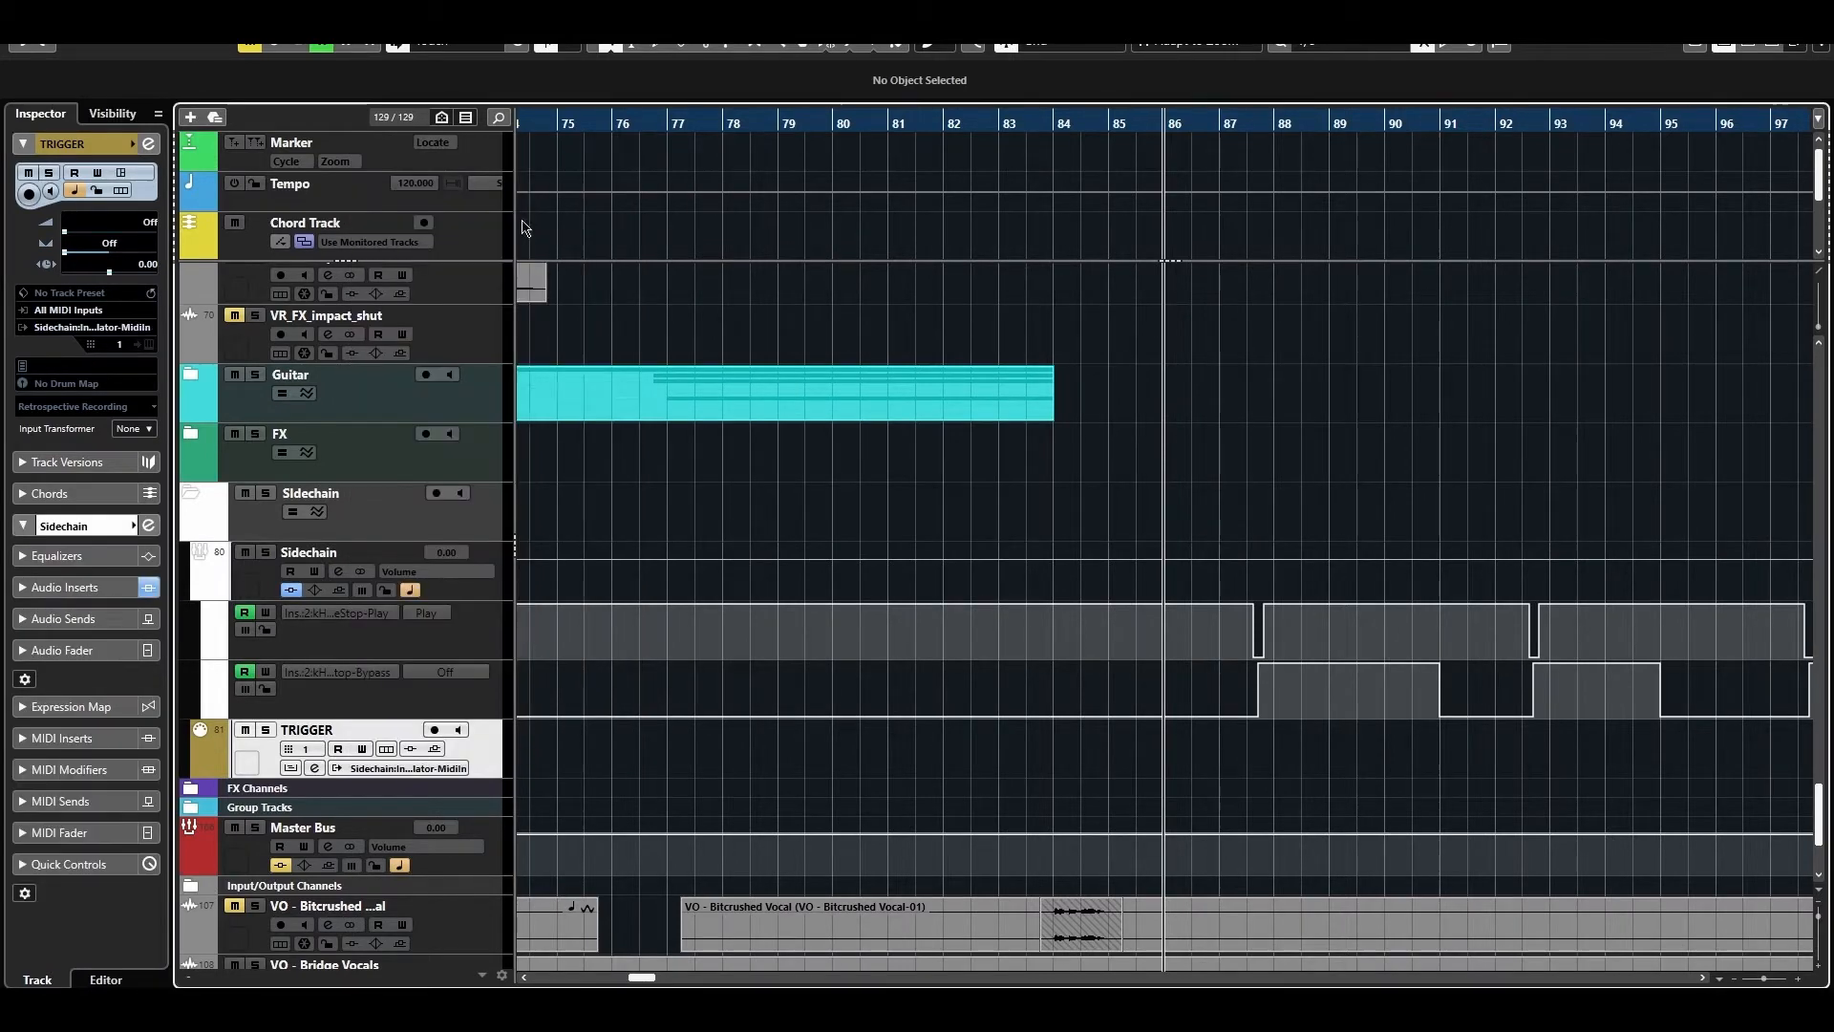
Copy the Groove Agent SE (D) parts from bar 86 through bar 103 onto the TRIGGER track at the same positions.
scroll(1461, 500, "up", 15)
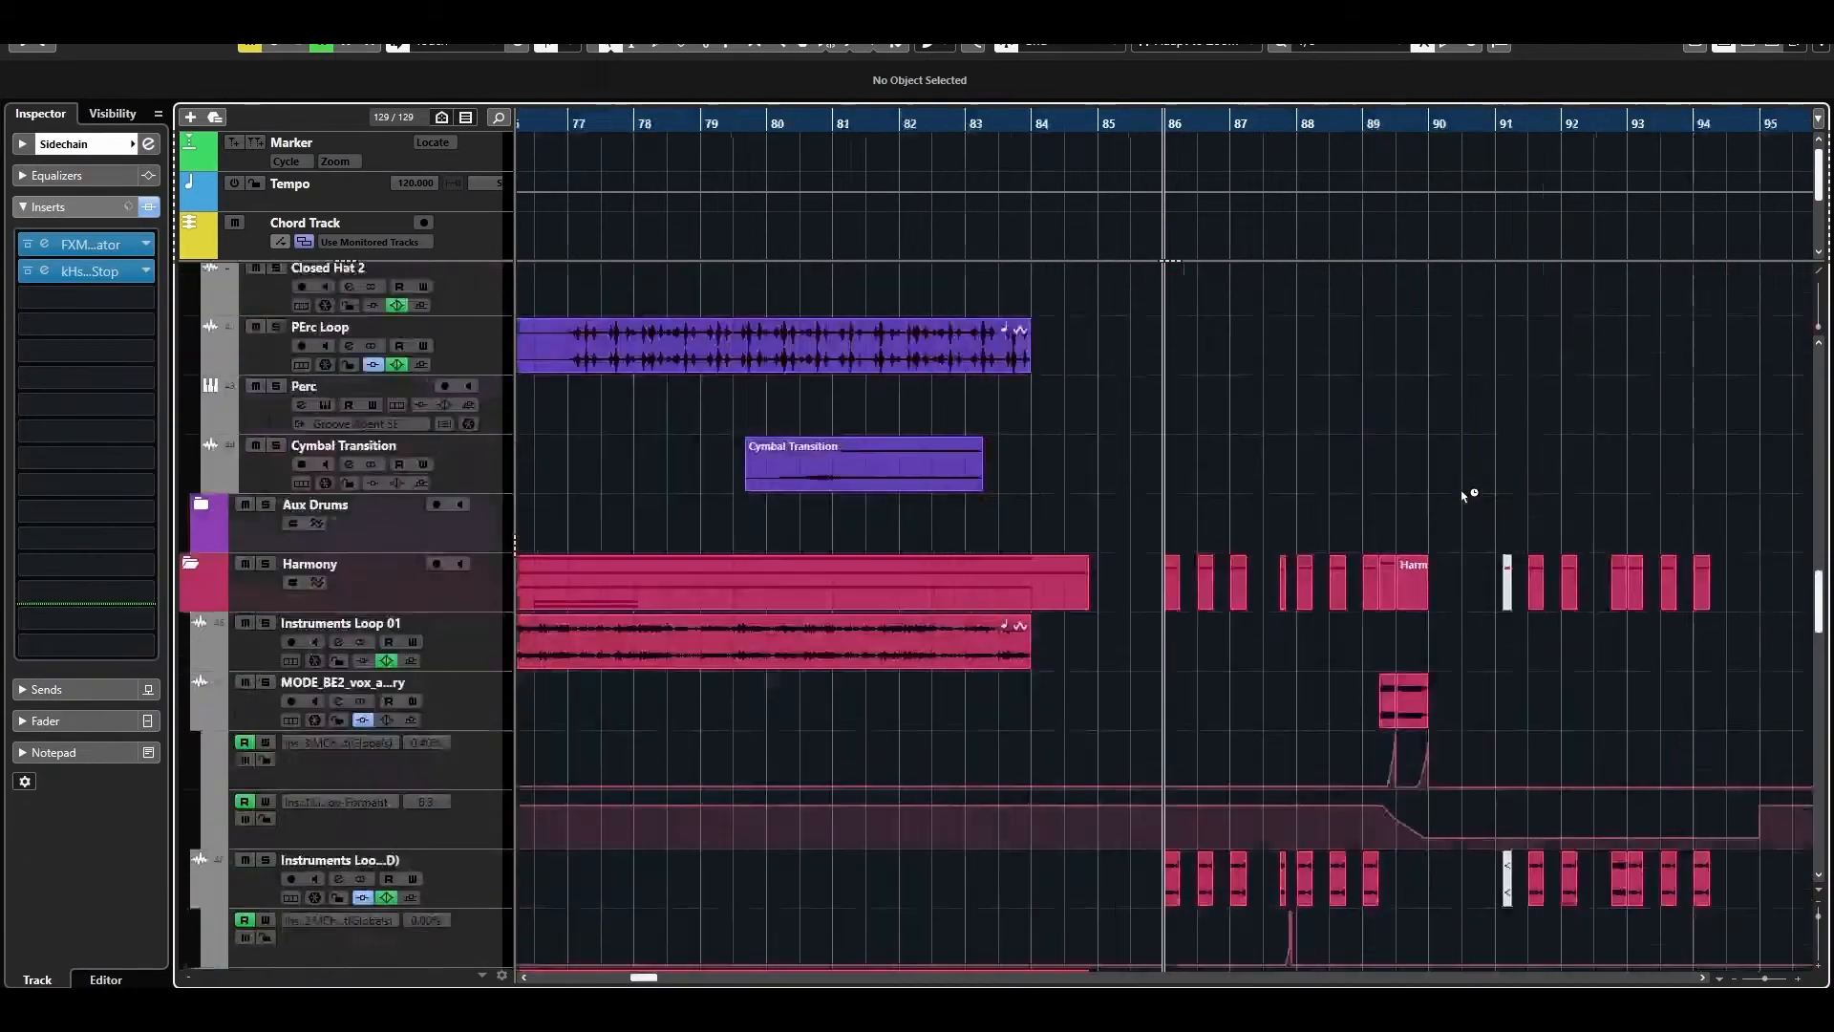
scroll(1461, 496, "up", 4)
key("h")
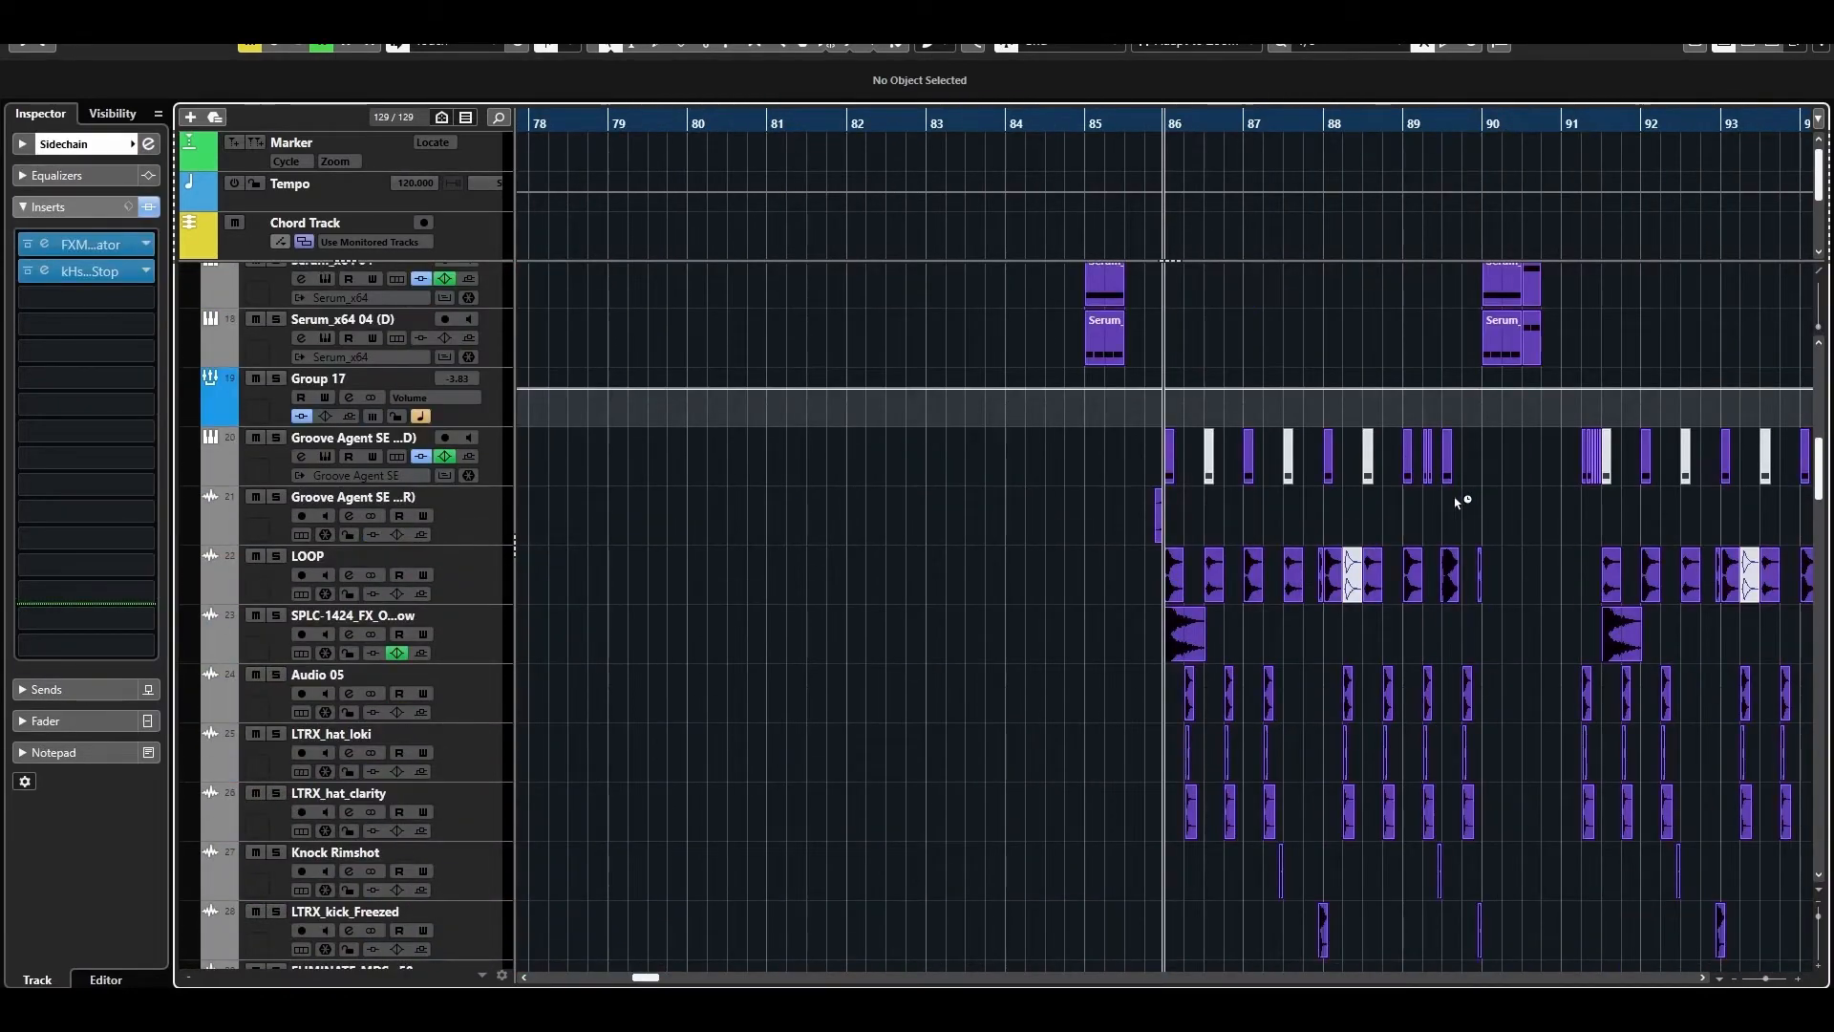
key("g")
key("g")
key("g")
key("g")
left_click_drag(1106, 439, 1796, 453)
scroll(1751, 459, "down", 20)
scroll(1742, 468, "up", 2)
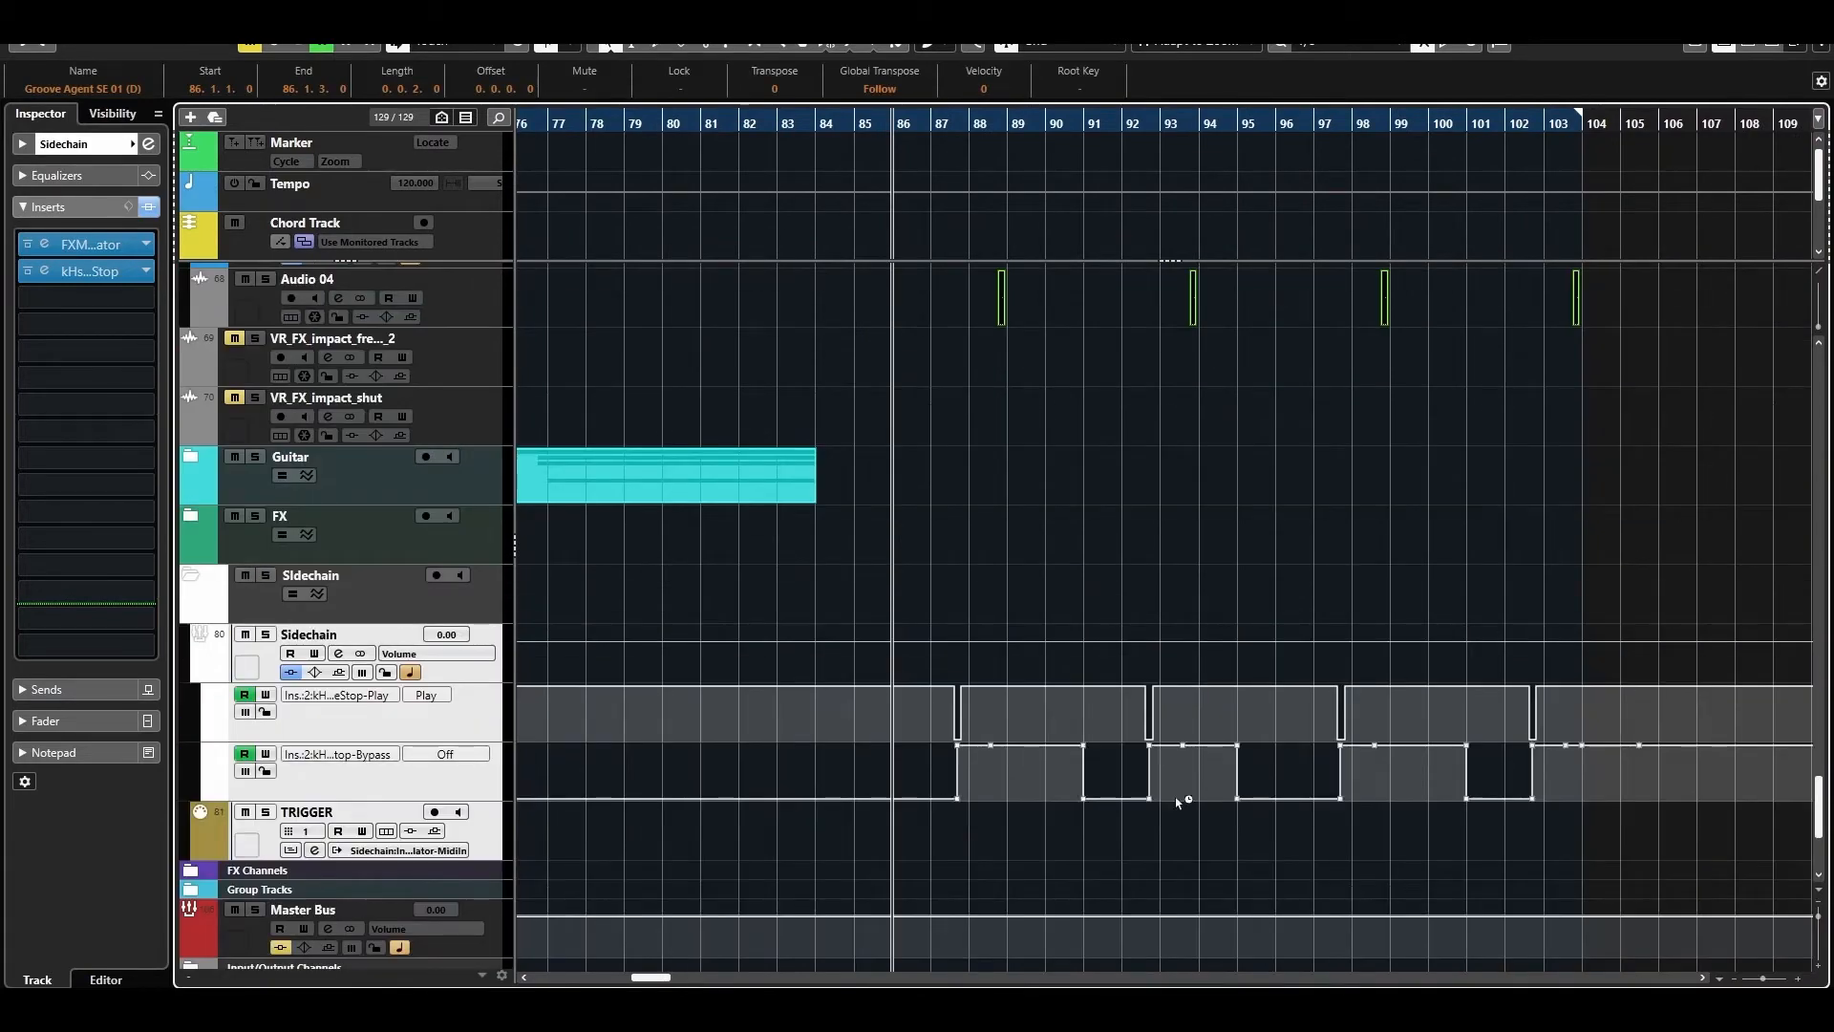
left_click(487, 837)
key("ctrl+v")
scroll(1412, 693, "up", 15)
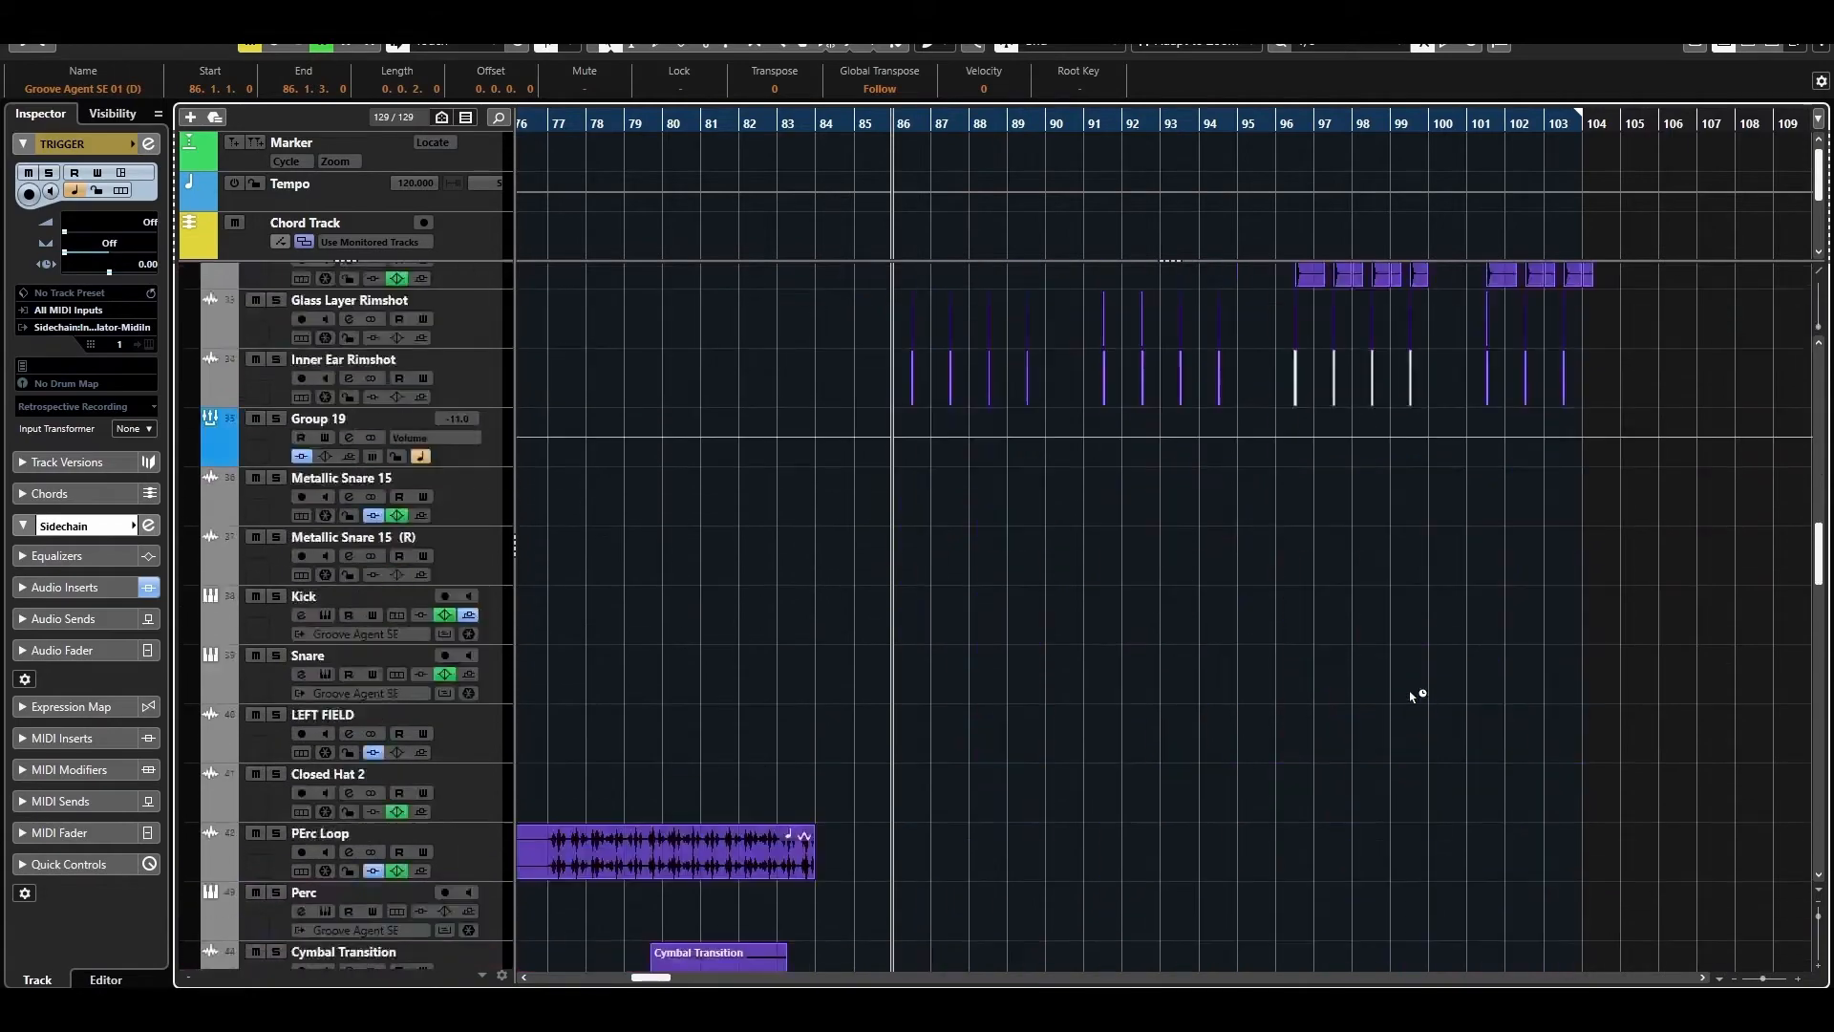
scroll(1412, 695, "down", 15)
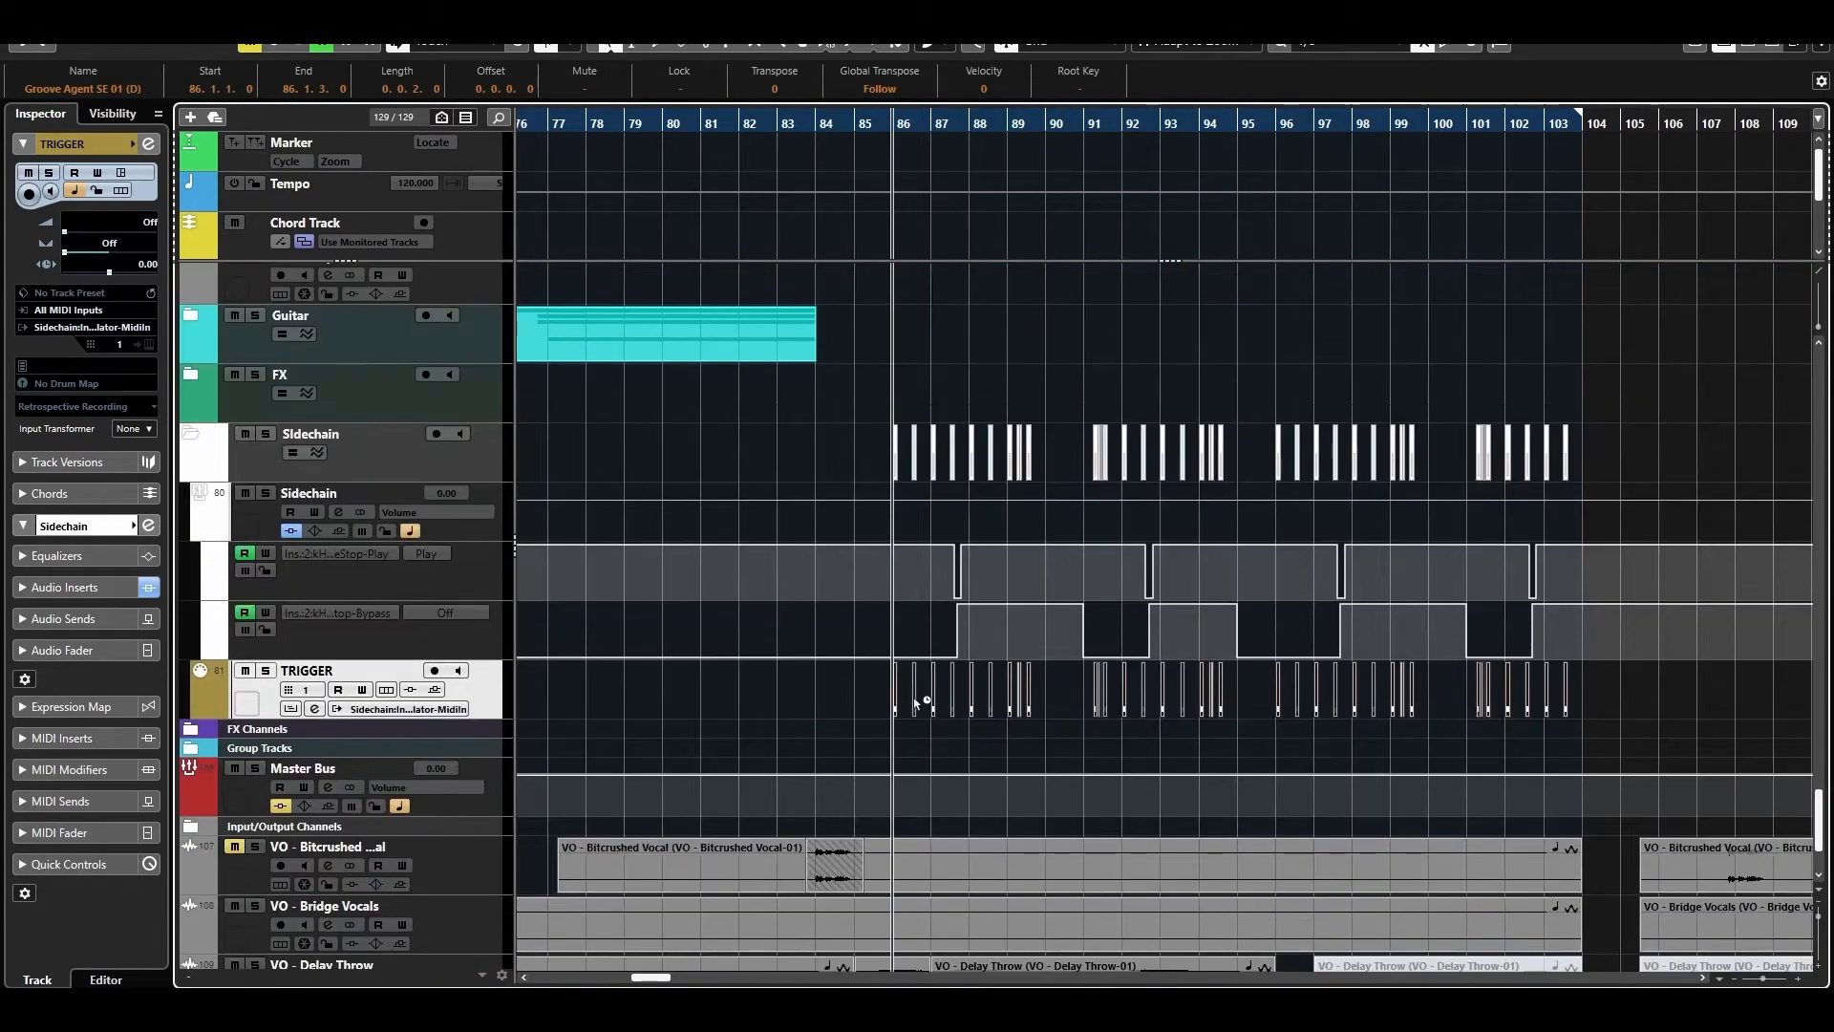
Open the first TRIGGER part to examine its notes, close the editor, and look over the parts on the track.
double_click(896, 686)
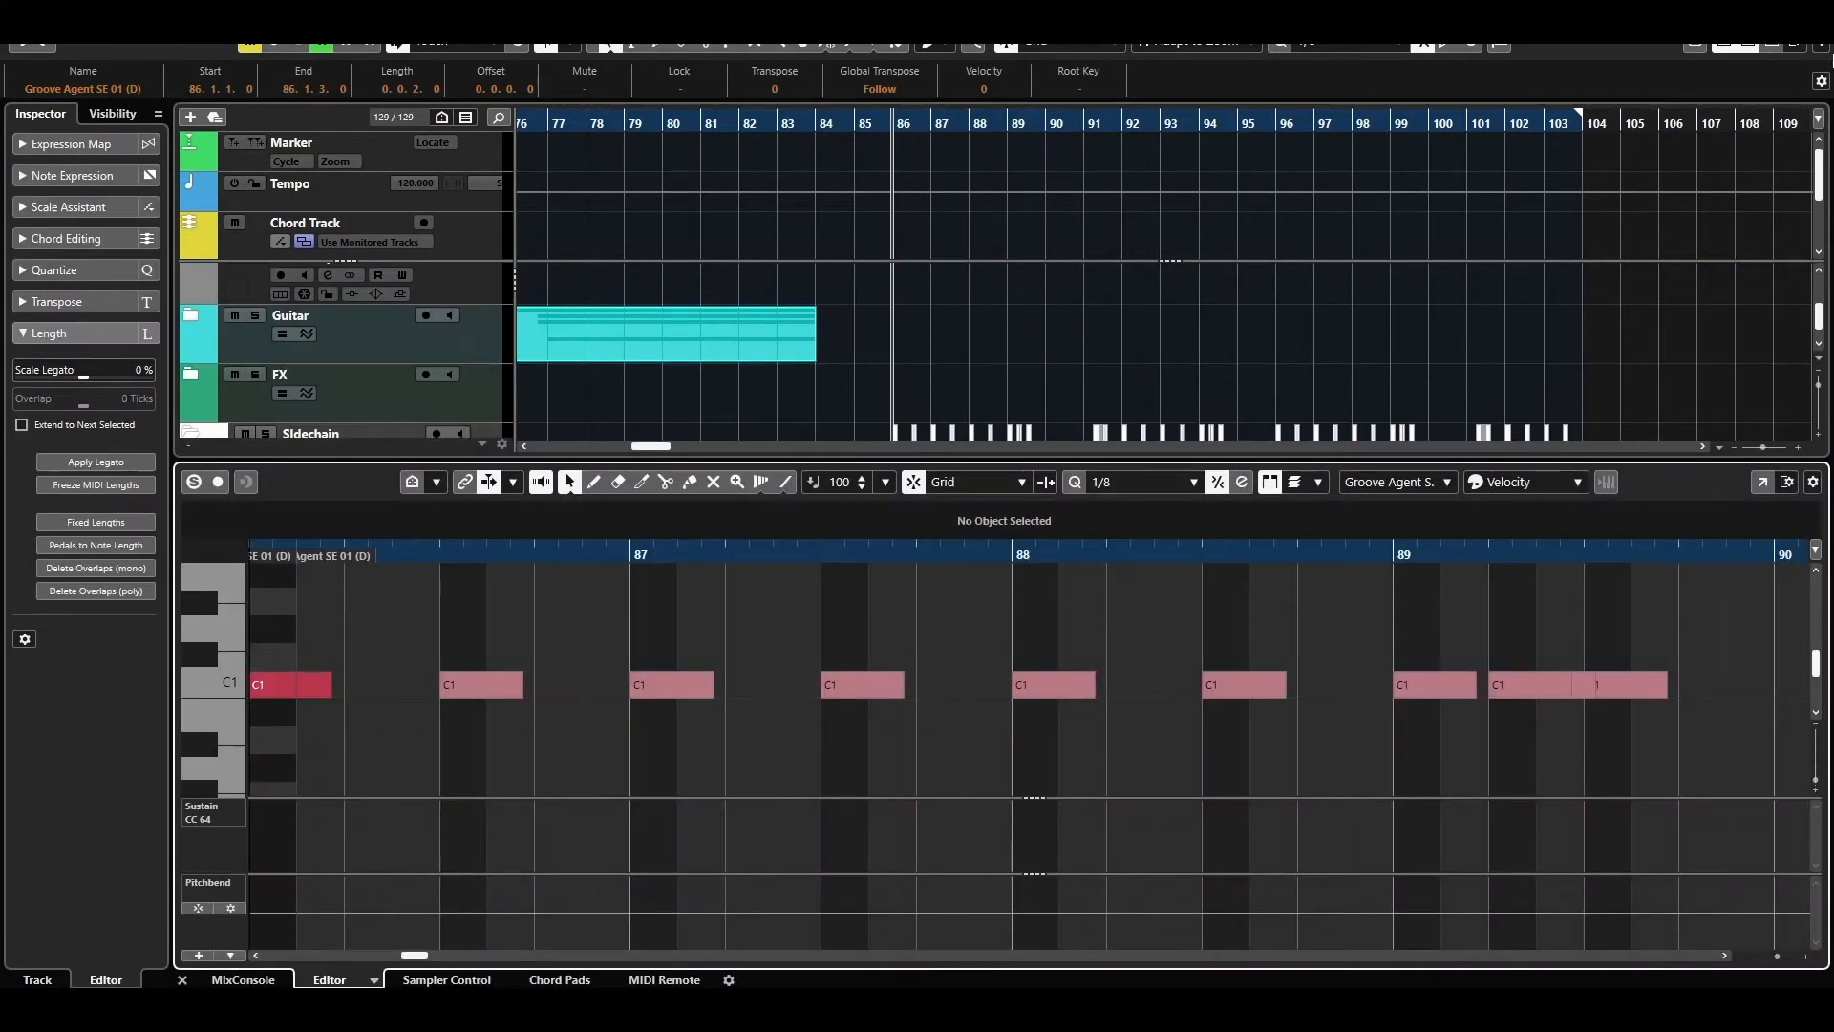
left_click(1746, 47)
key("h")
key("h")
key("h")
left_click_drag(829, 690, 1468, 684)
left_click(1472, 687)
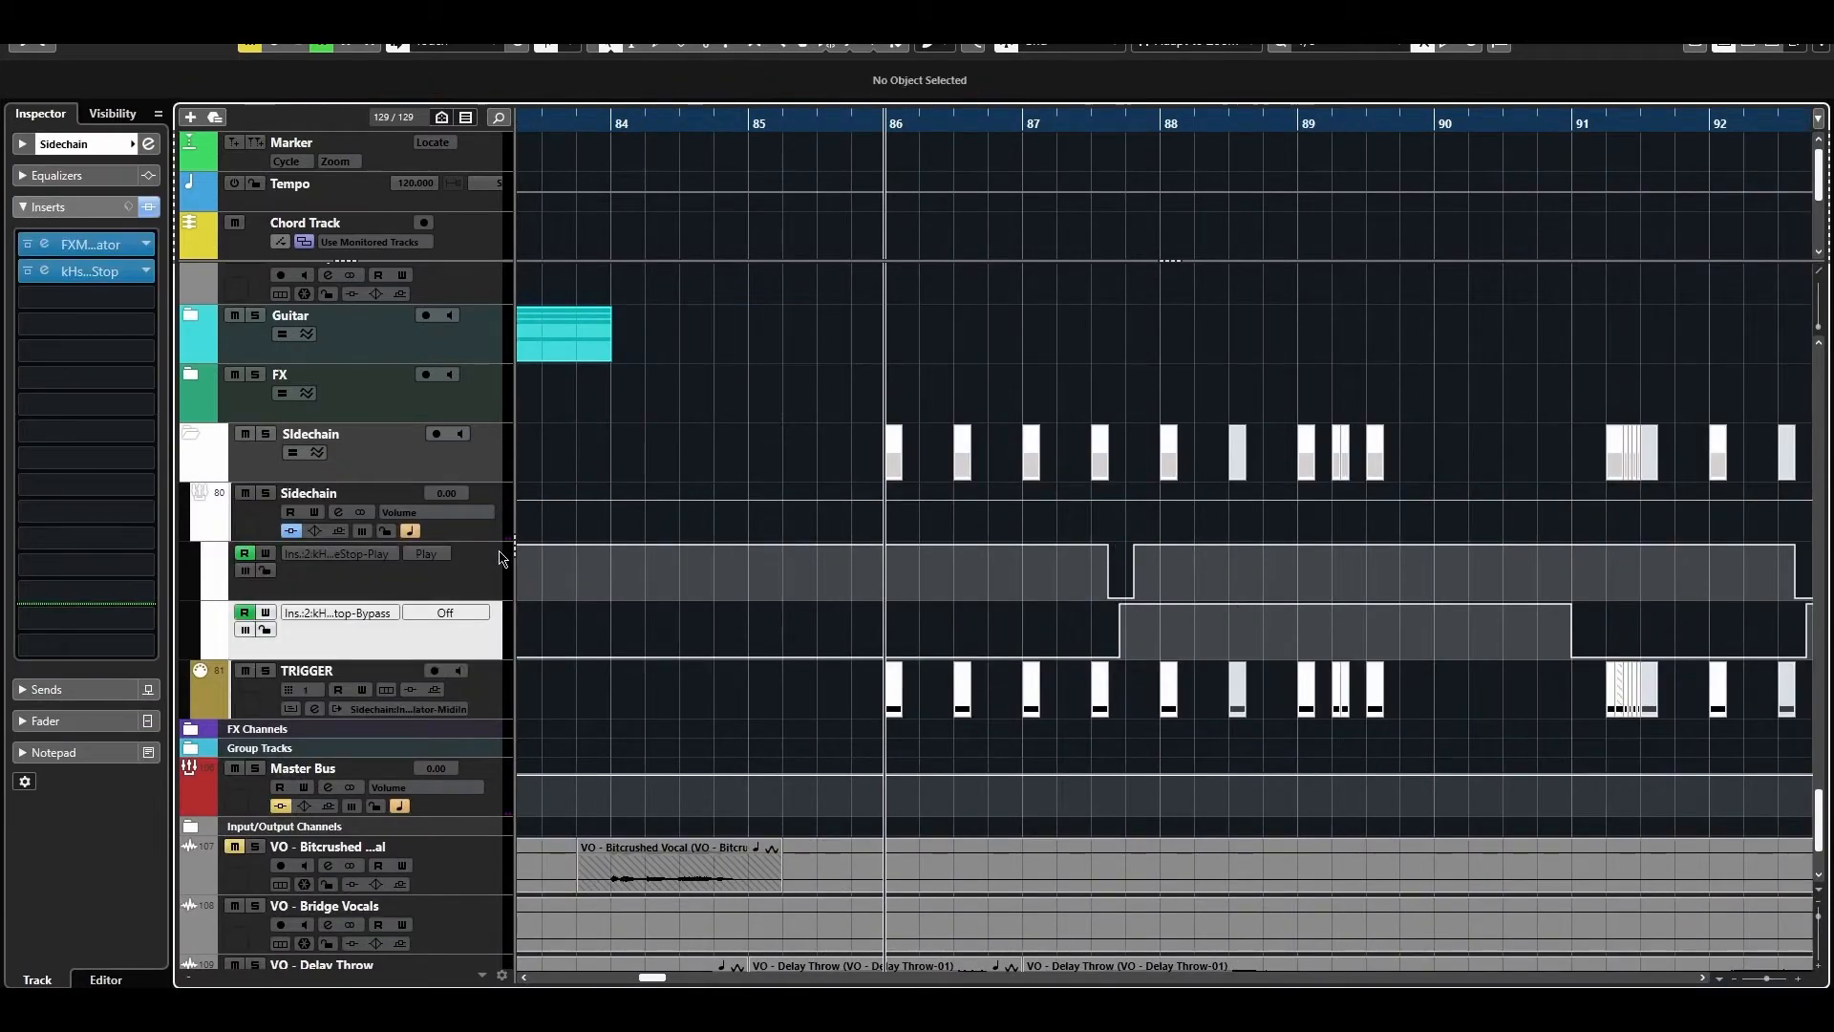
Review the MIDI trigger modes of FX Modulator on the Sidechain channel, keep 1 Cycle, and close the plug-in.
left_click(114, 248)
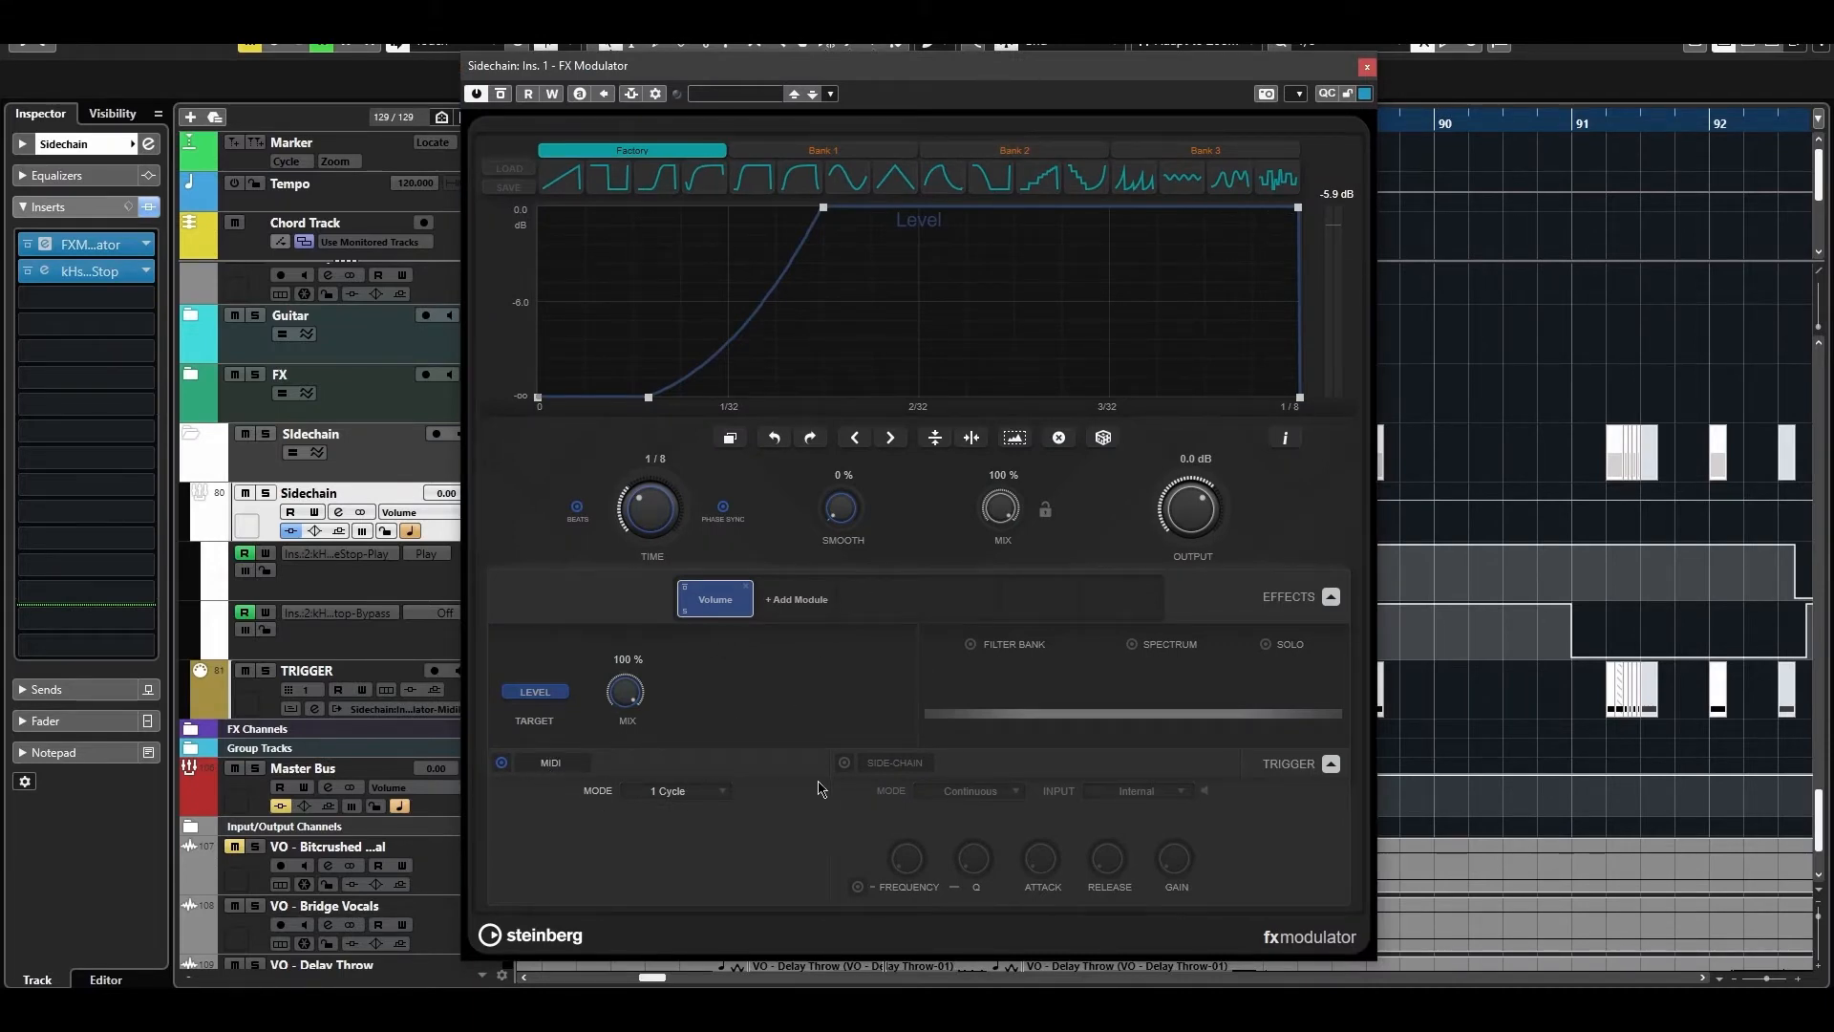
left_click(682, 793)
left_click(705, 792)
left_click(707, 793)
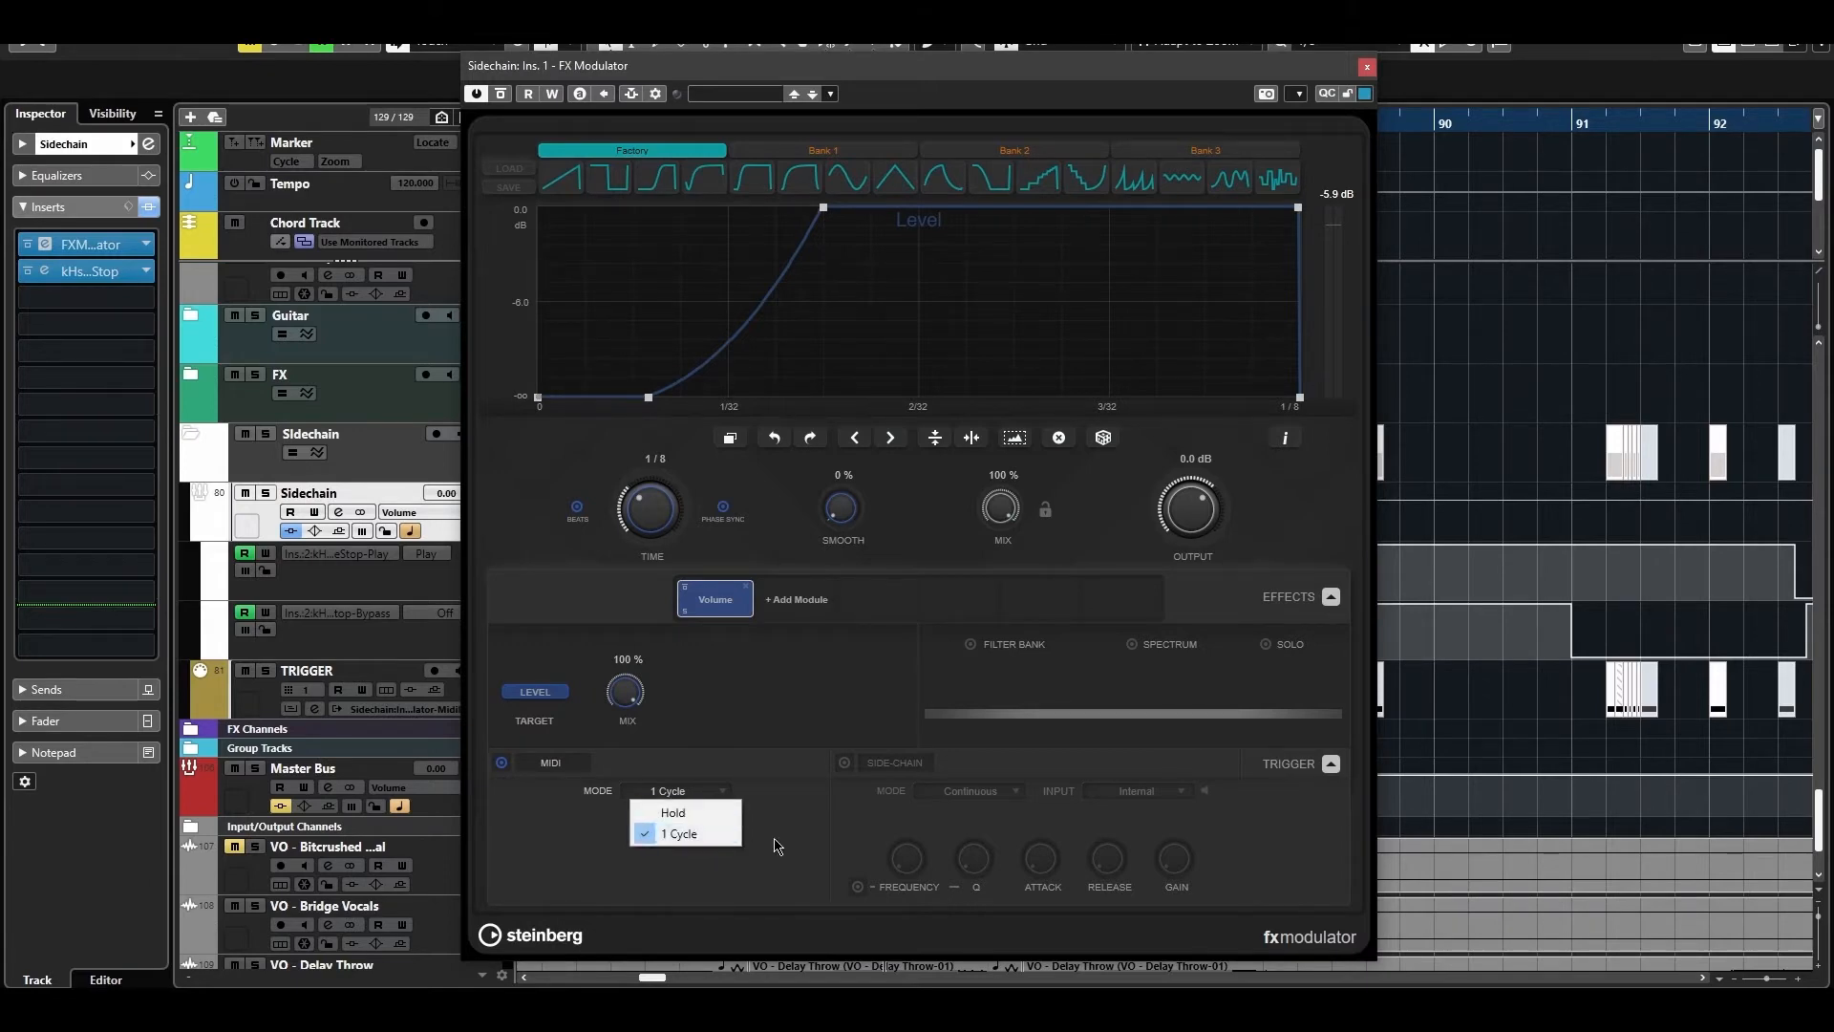
left_click(810, 835)
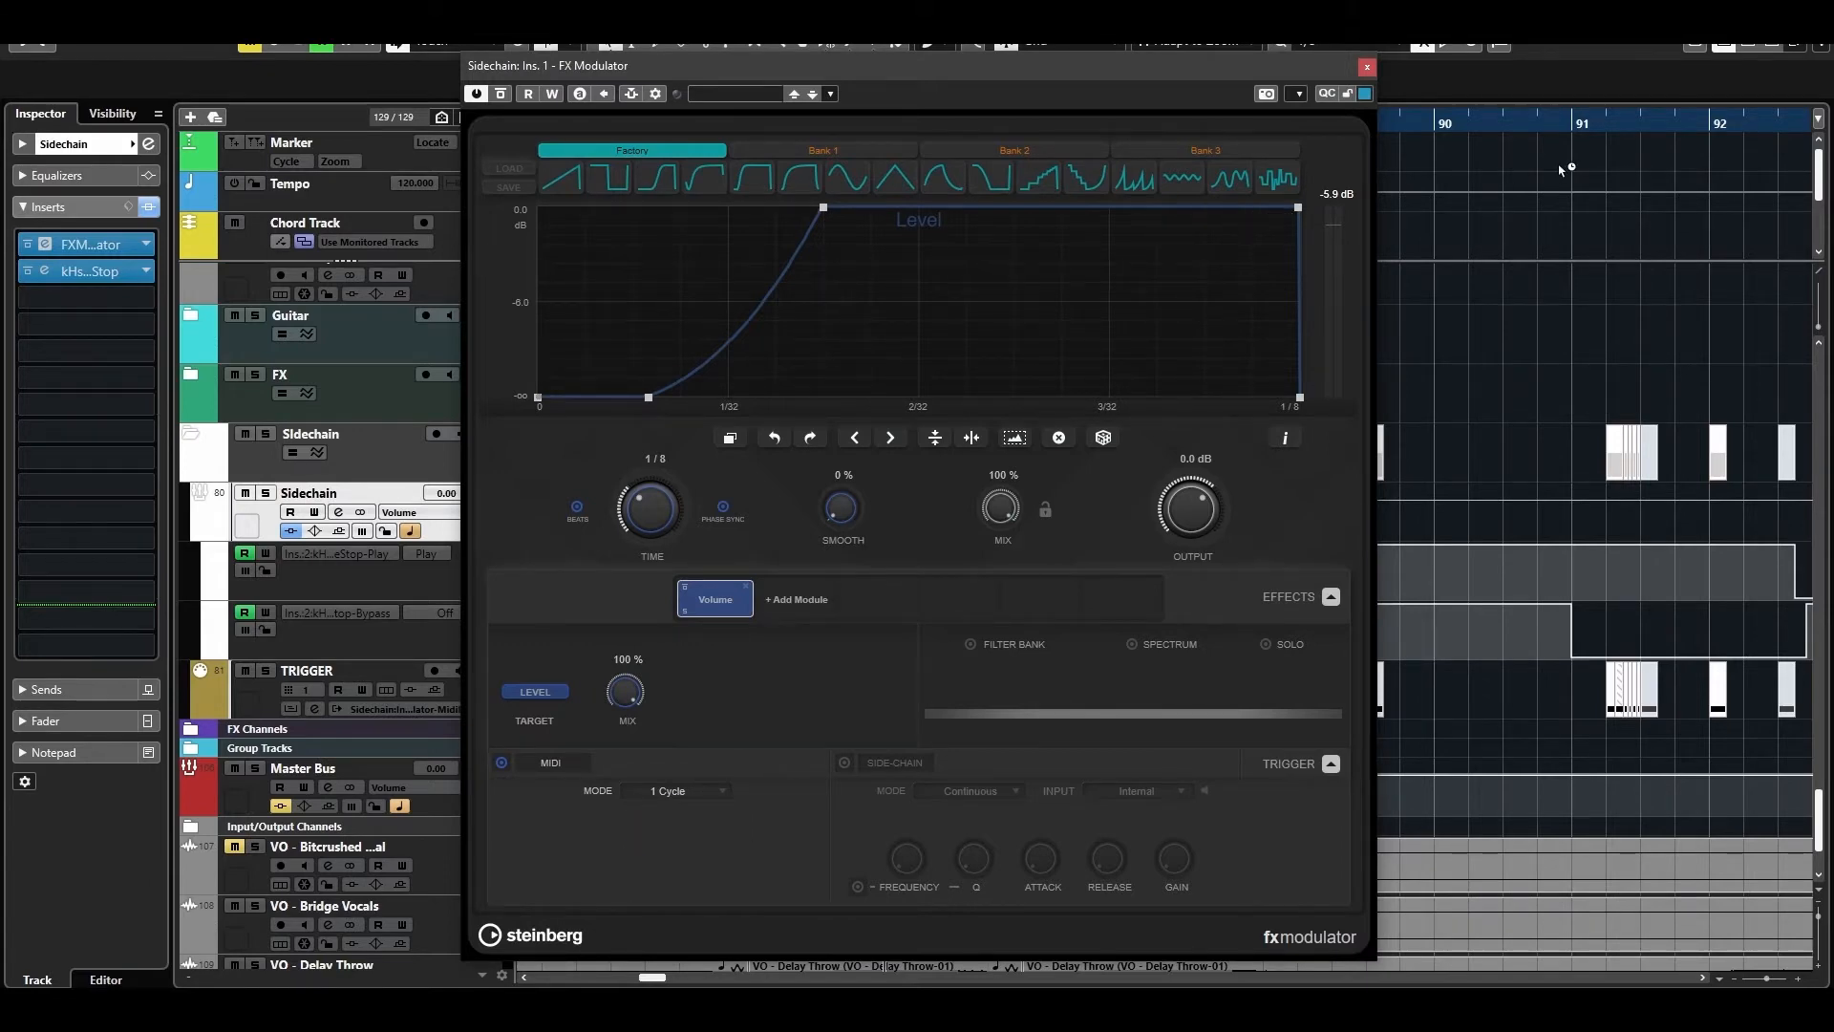
key("Escape")
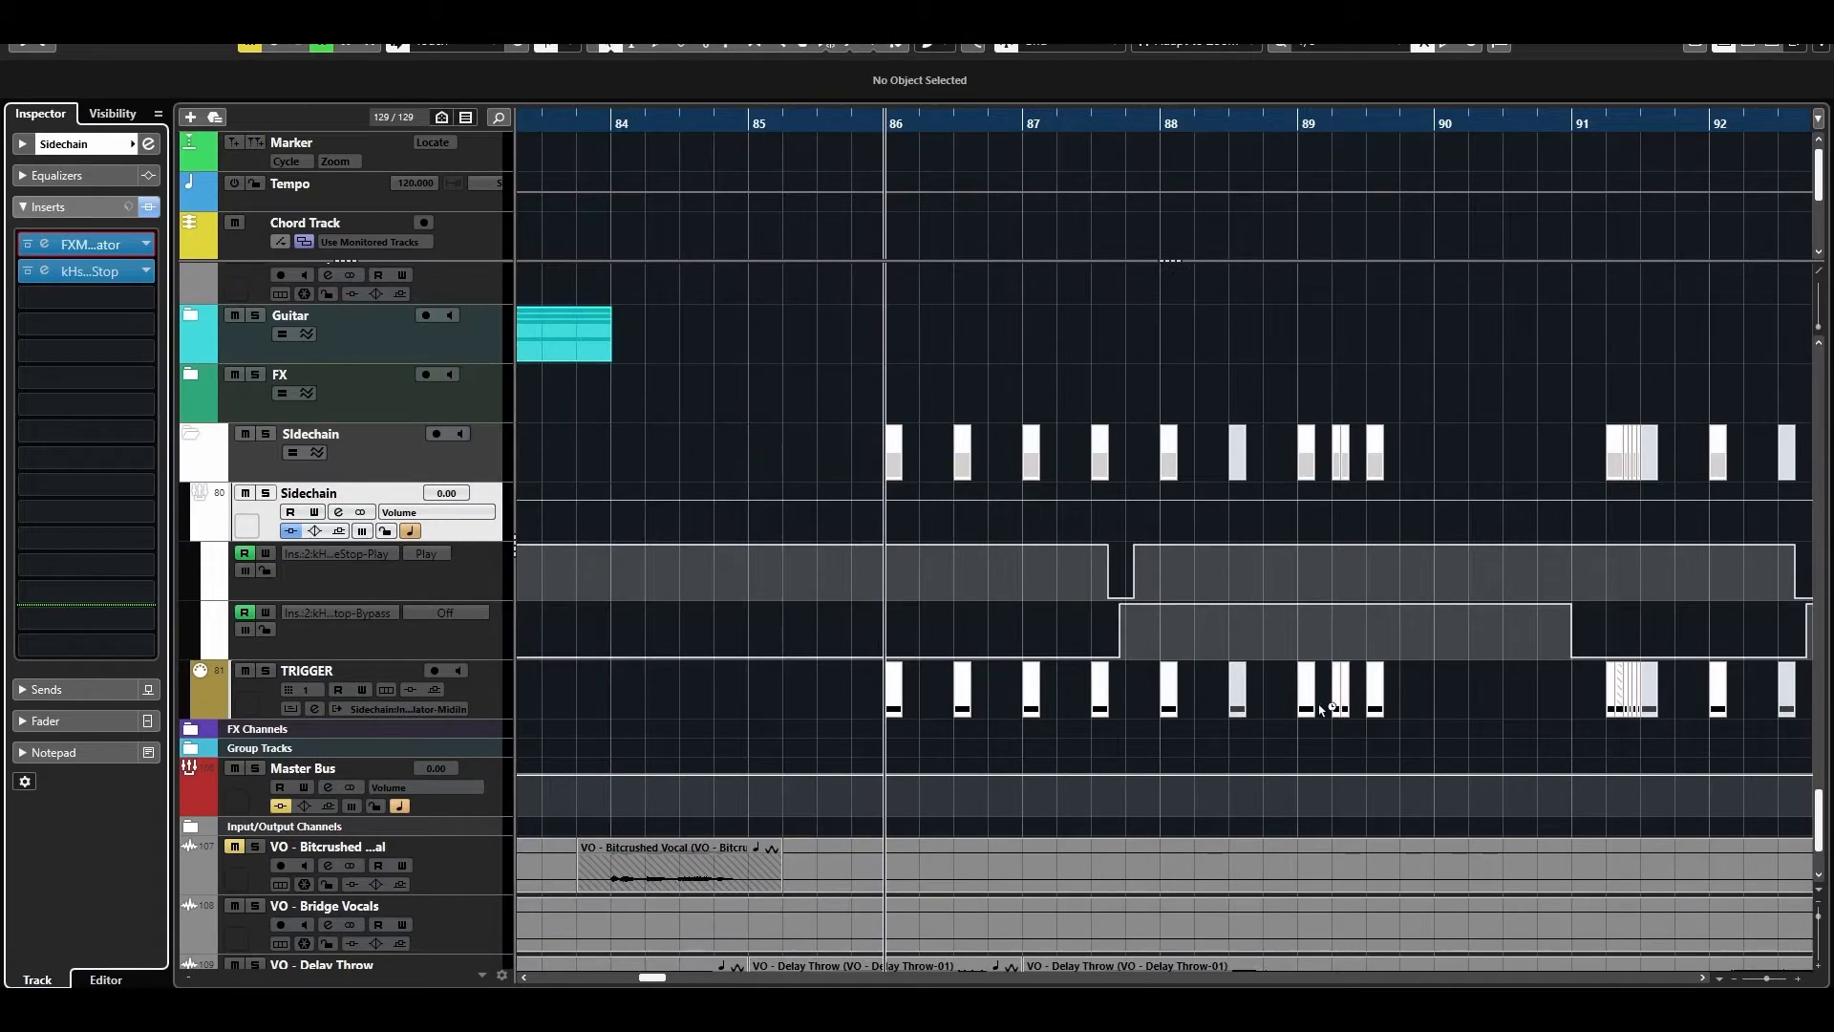
Play the drop from bar 86 to hear the triggered volume ducking, then stop.
scroll(1321, 710, "up", 3)
key("space")
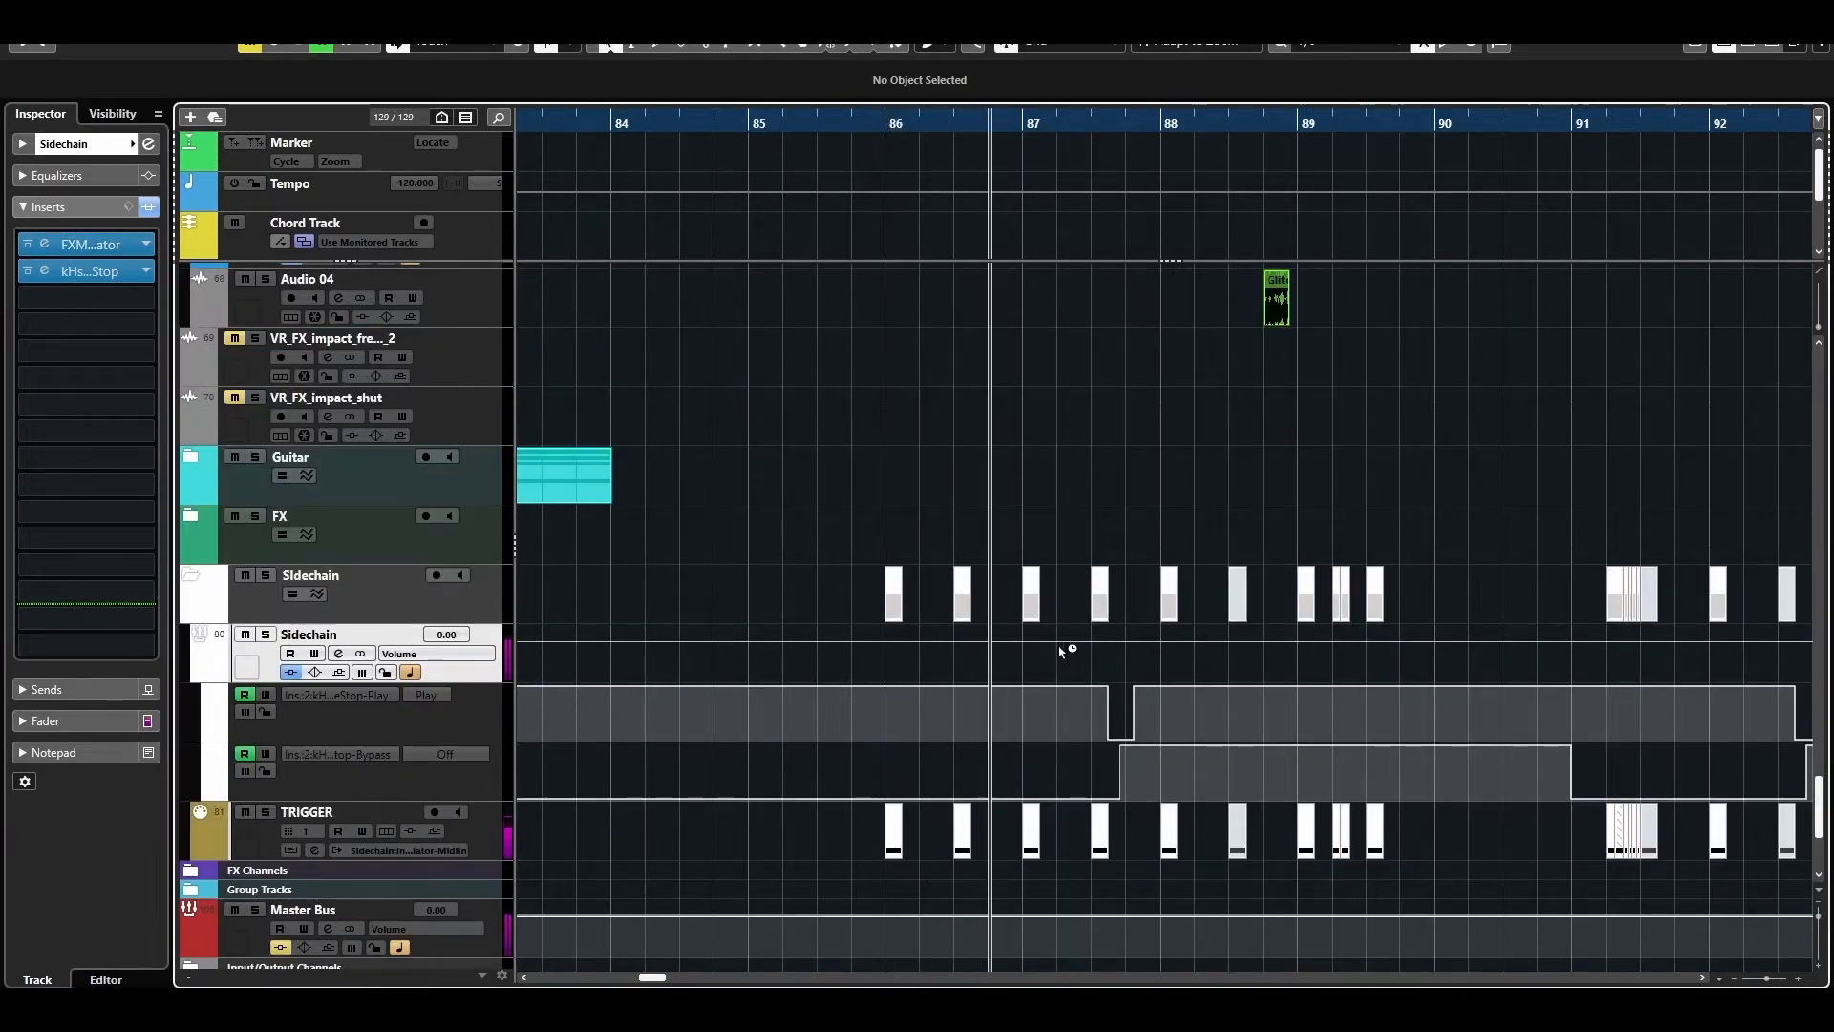
key("space")
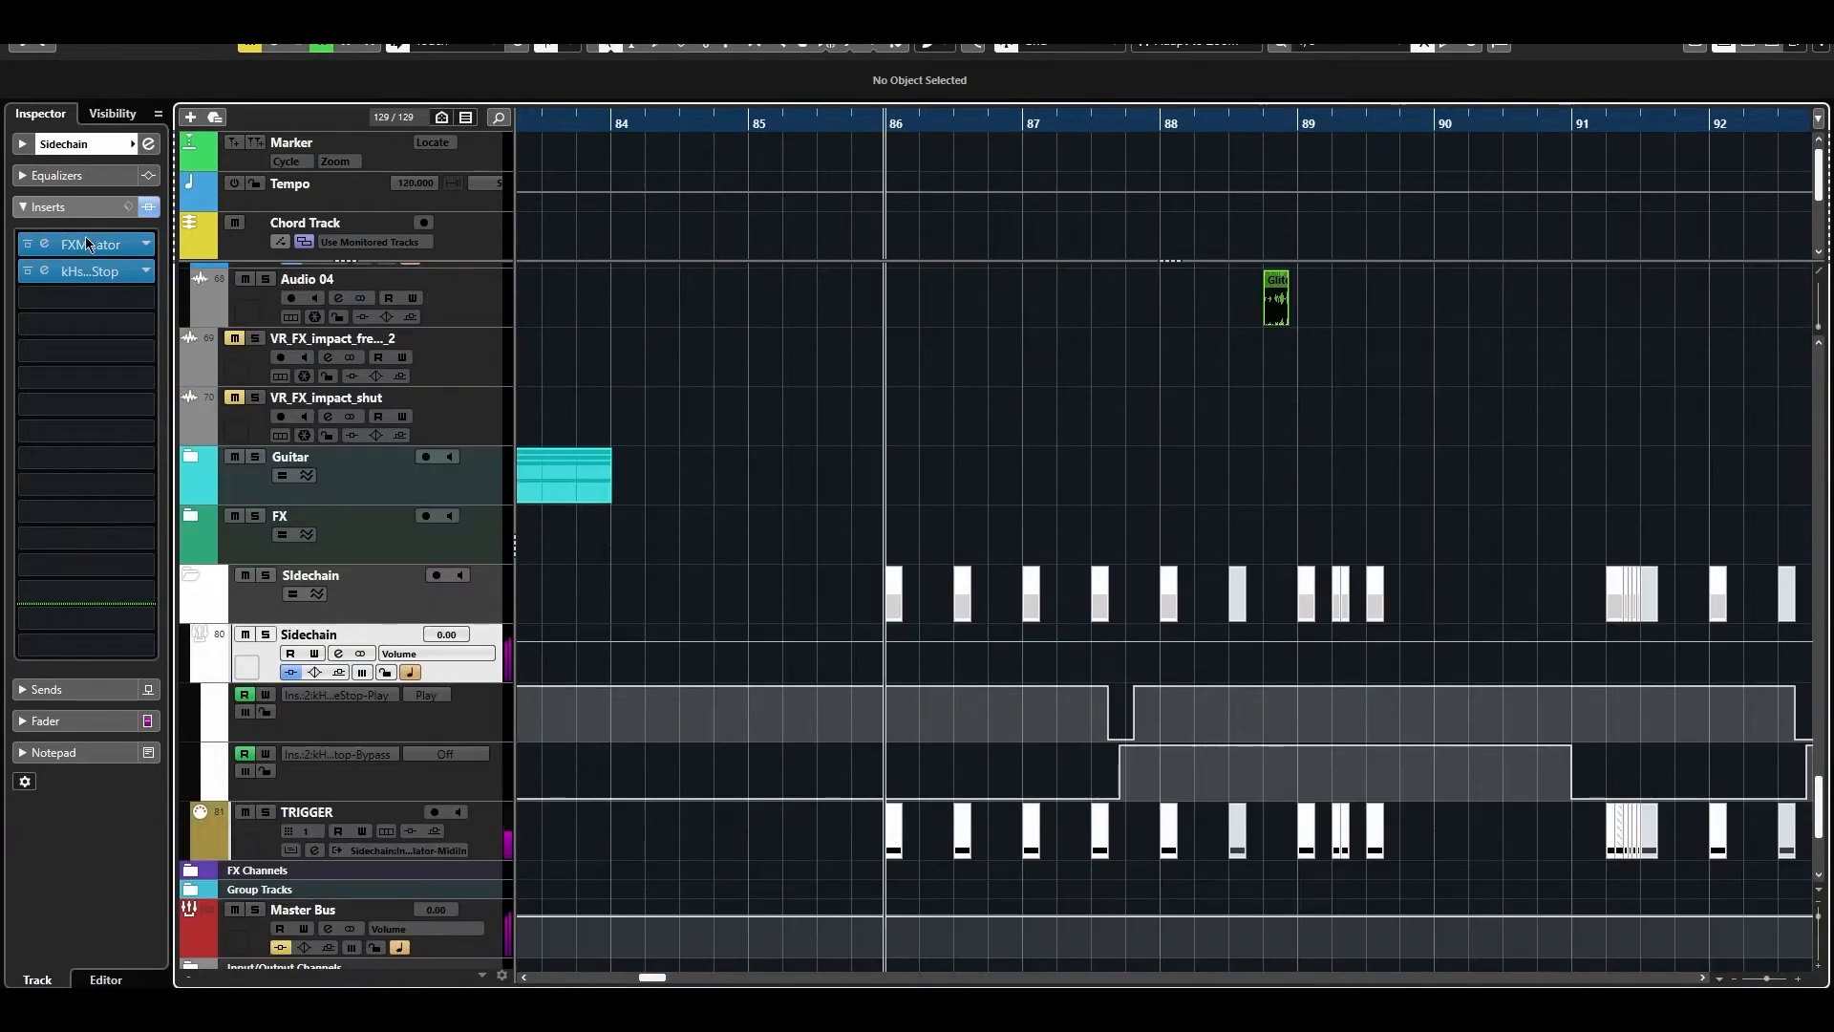
Move FX Modulator's upper curve point to about 2/32 and bend the rise to be slower at first, then close the plug-in.
left_click(95, 245)
left_click_drag(823, 206, 965, 206)
left_click_drag(815, 363, 875, 392)
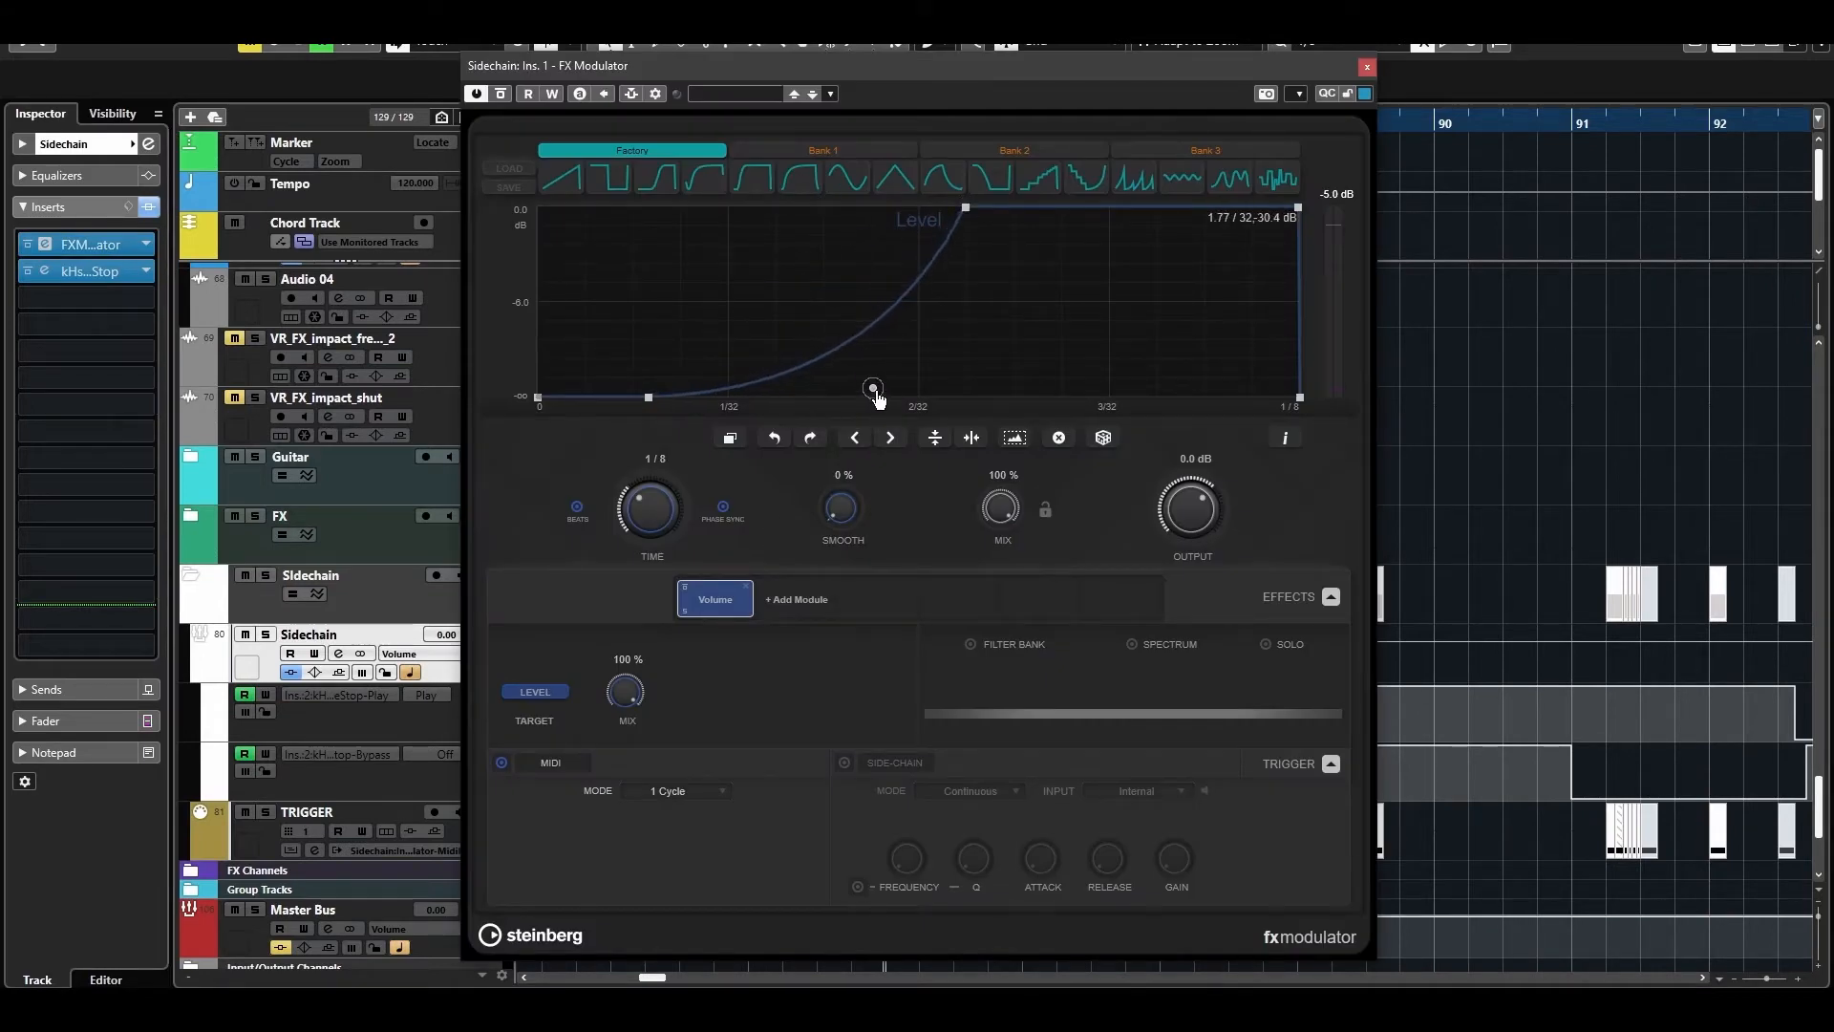
left_click_drag(966, 208, 919, 209)
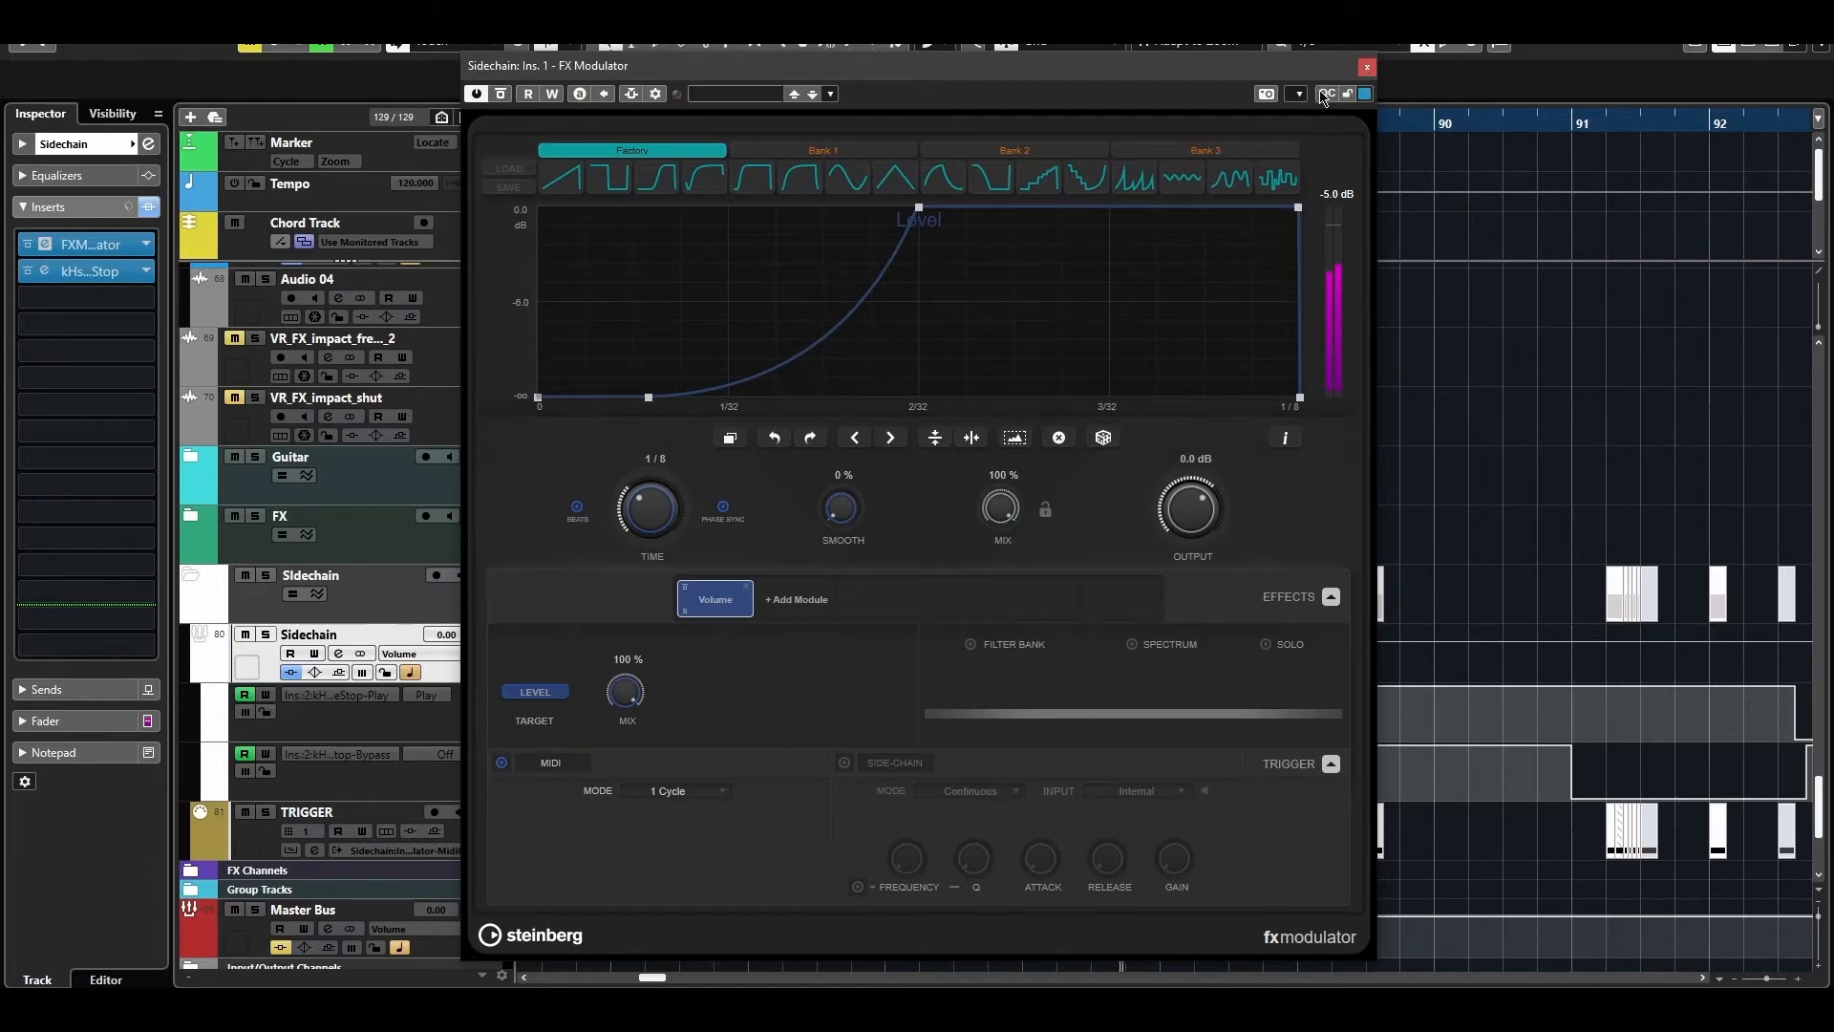
left_click(1368, 69)
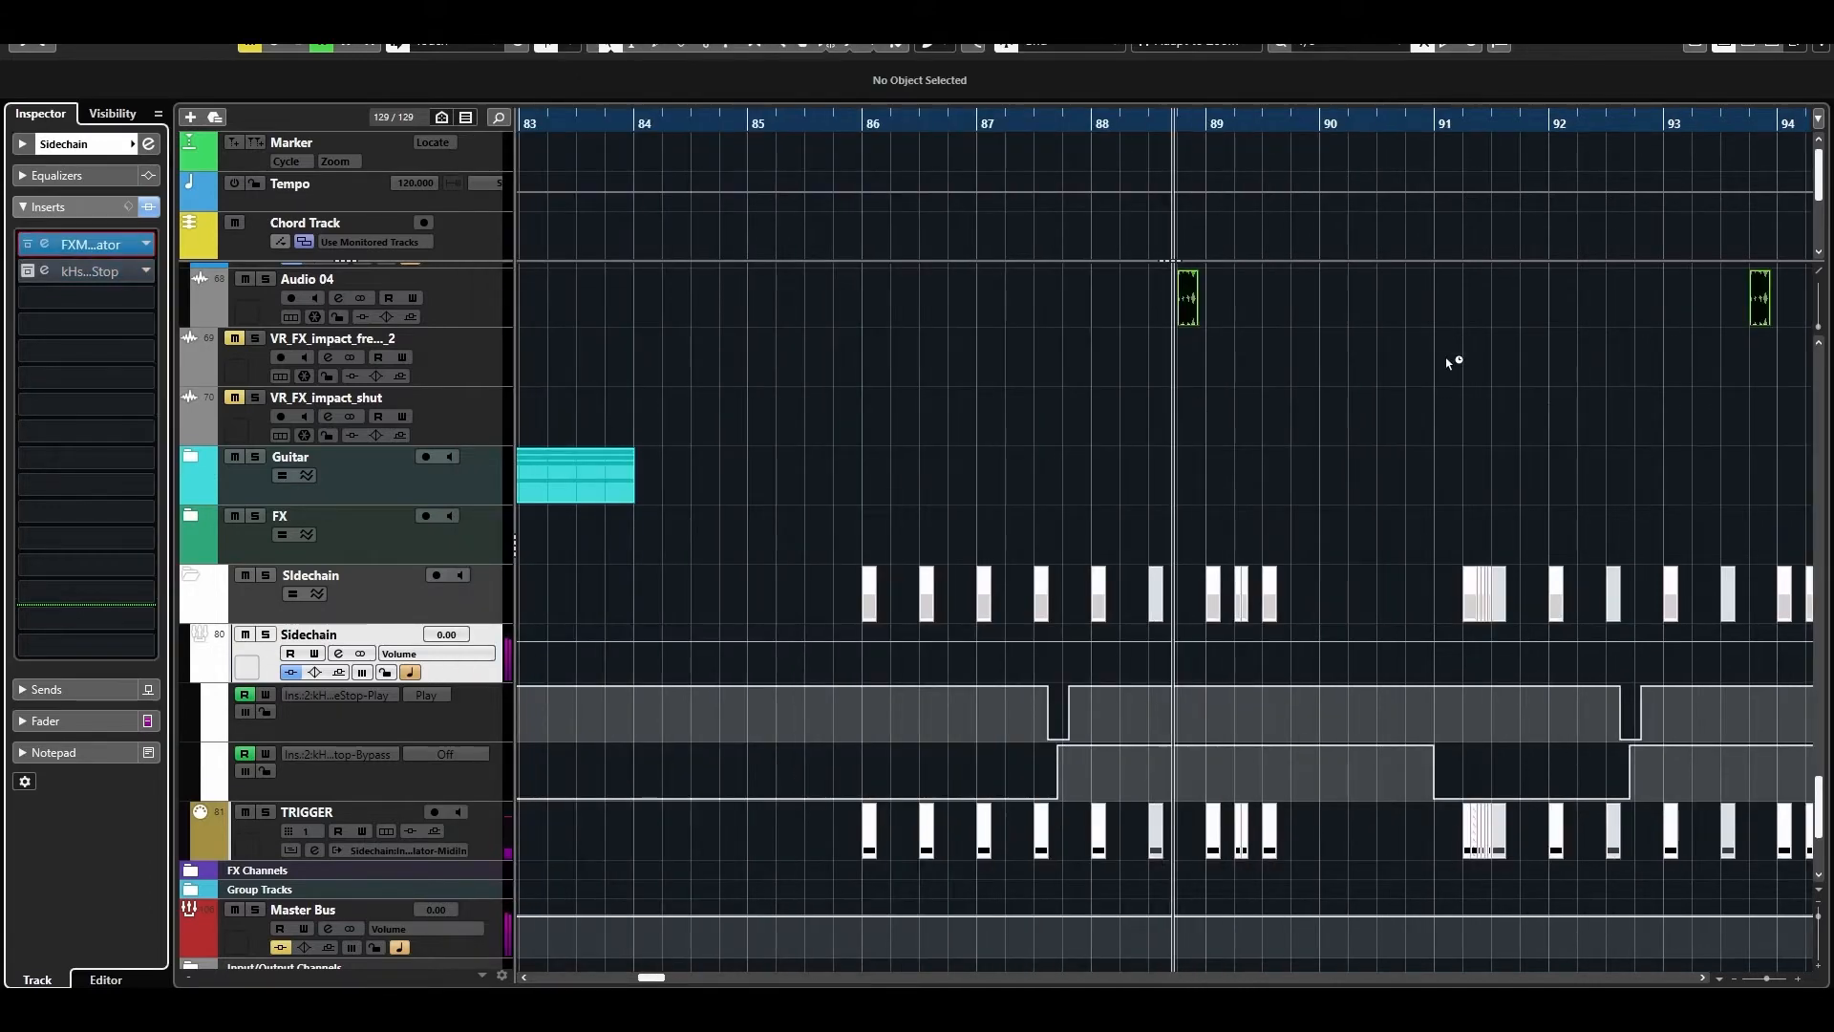
Listen to the drop with the longer ducking curve, follow it across the tracks, and stop playback.
key("g")
key("g")
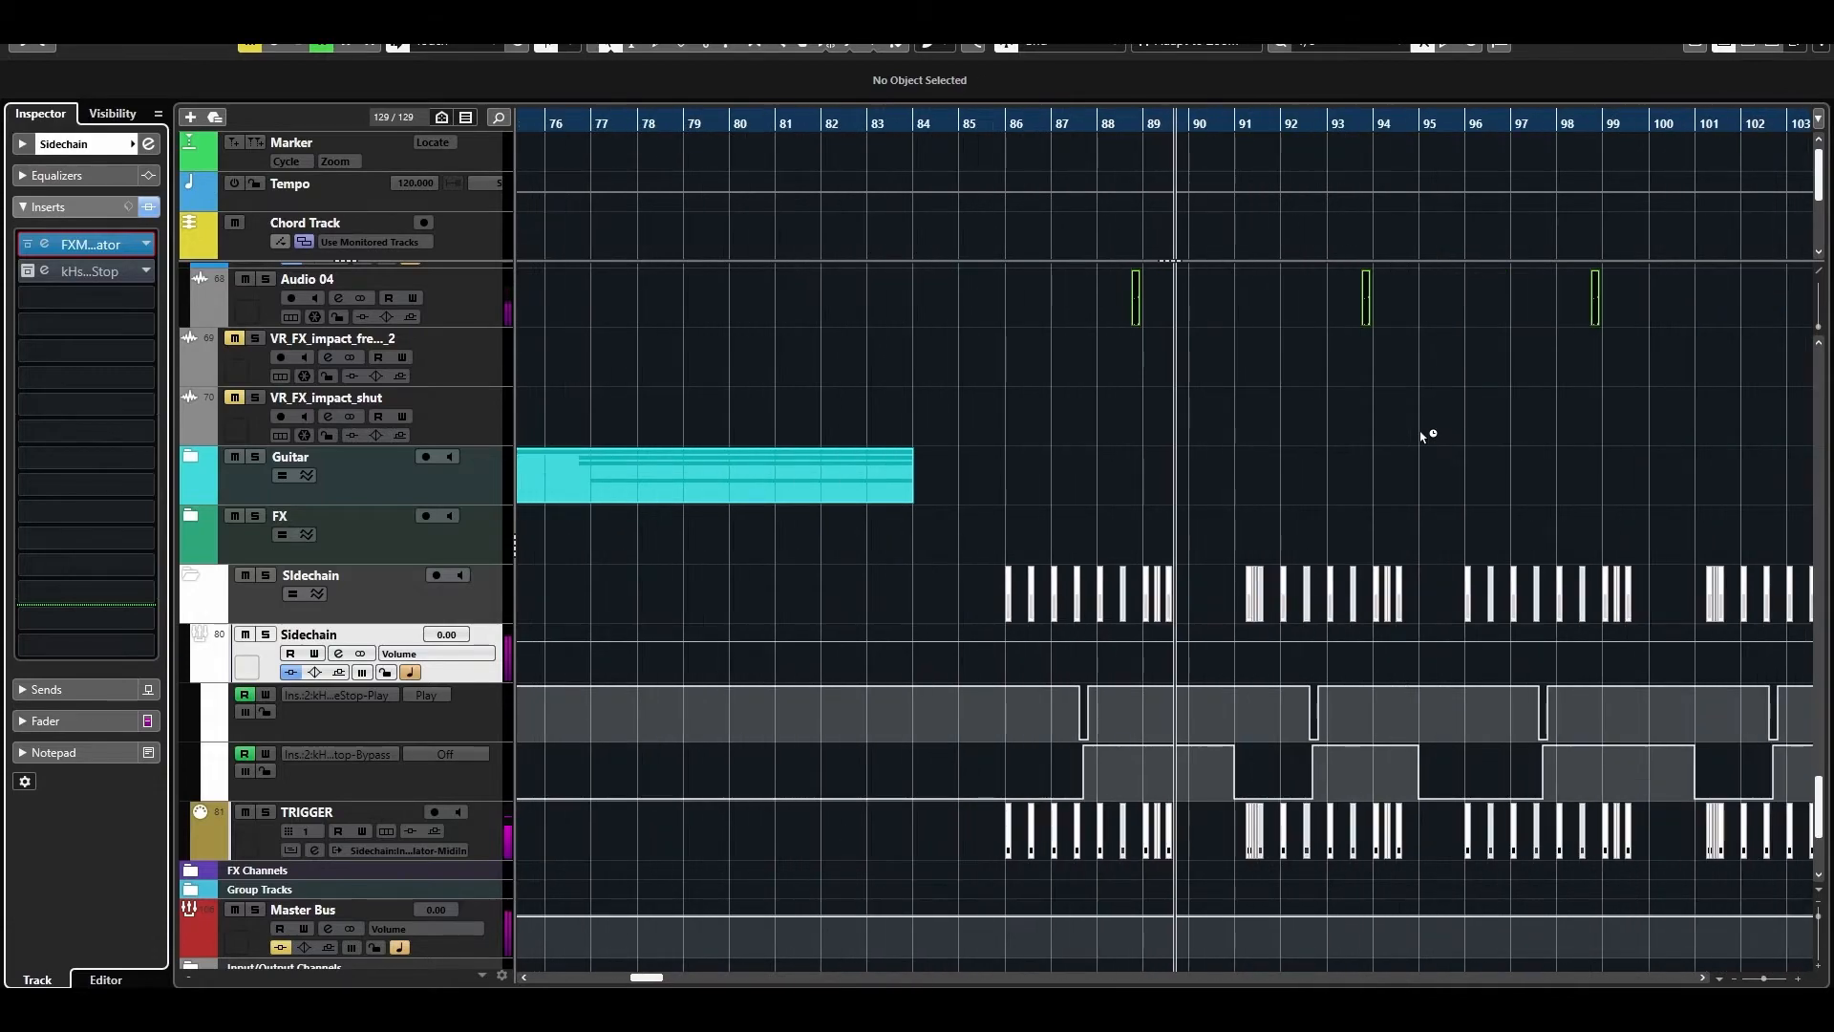
scroll(1423, 434, "up", 5)
key("space")
scroll(1423, 435, "up", 2)
scroll(1424, 435, "down", 5)
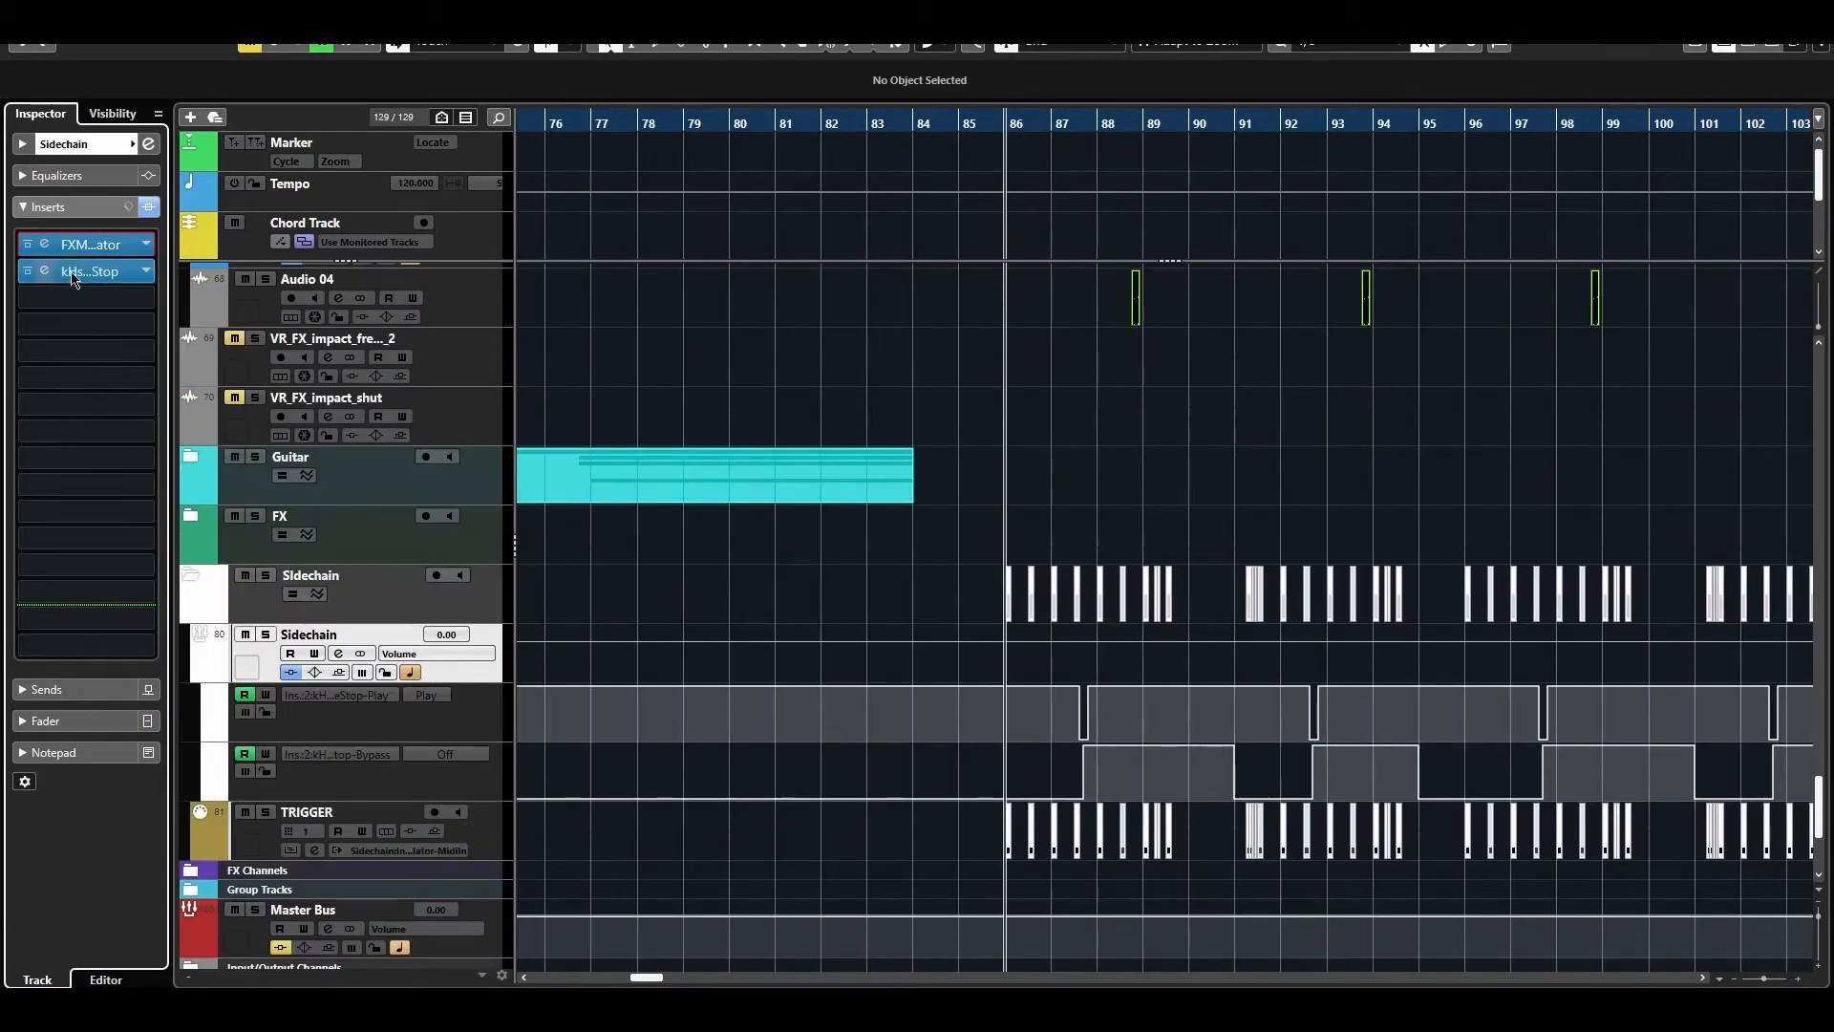
Bend the rising segment of FX Modulator's level curve slightly further down and close the plug-in.
left_click(95, 247)
left_click_drag(839, 393, 851, 413)
left_click(1366, 68)
Solo the Sidechain and TRIGGER tracks and play the drop from bar 86.
key("space")
left_click(496, 829, "shift")
key("s")
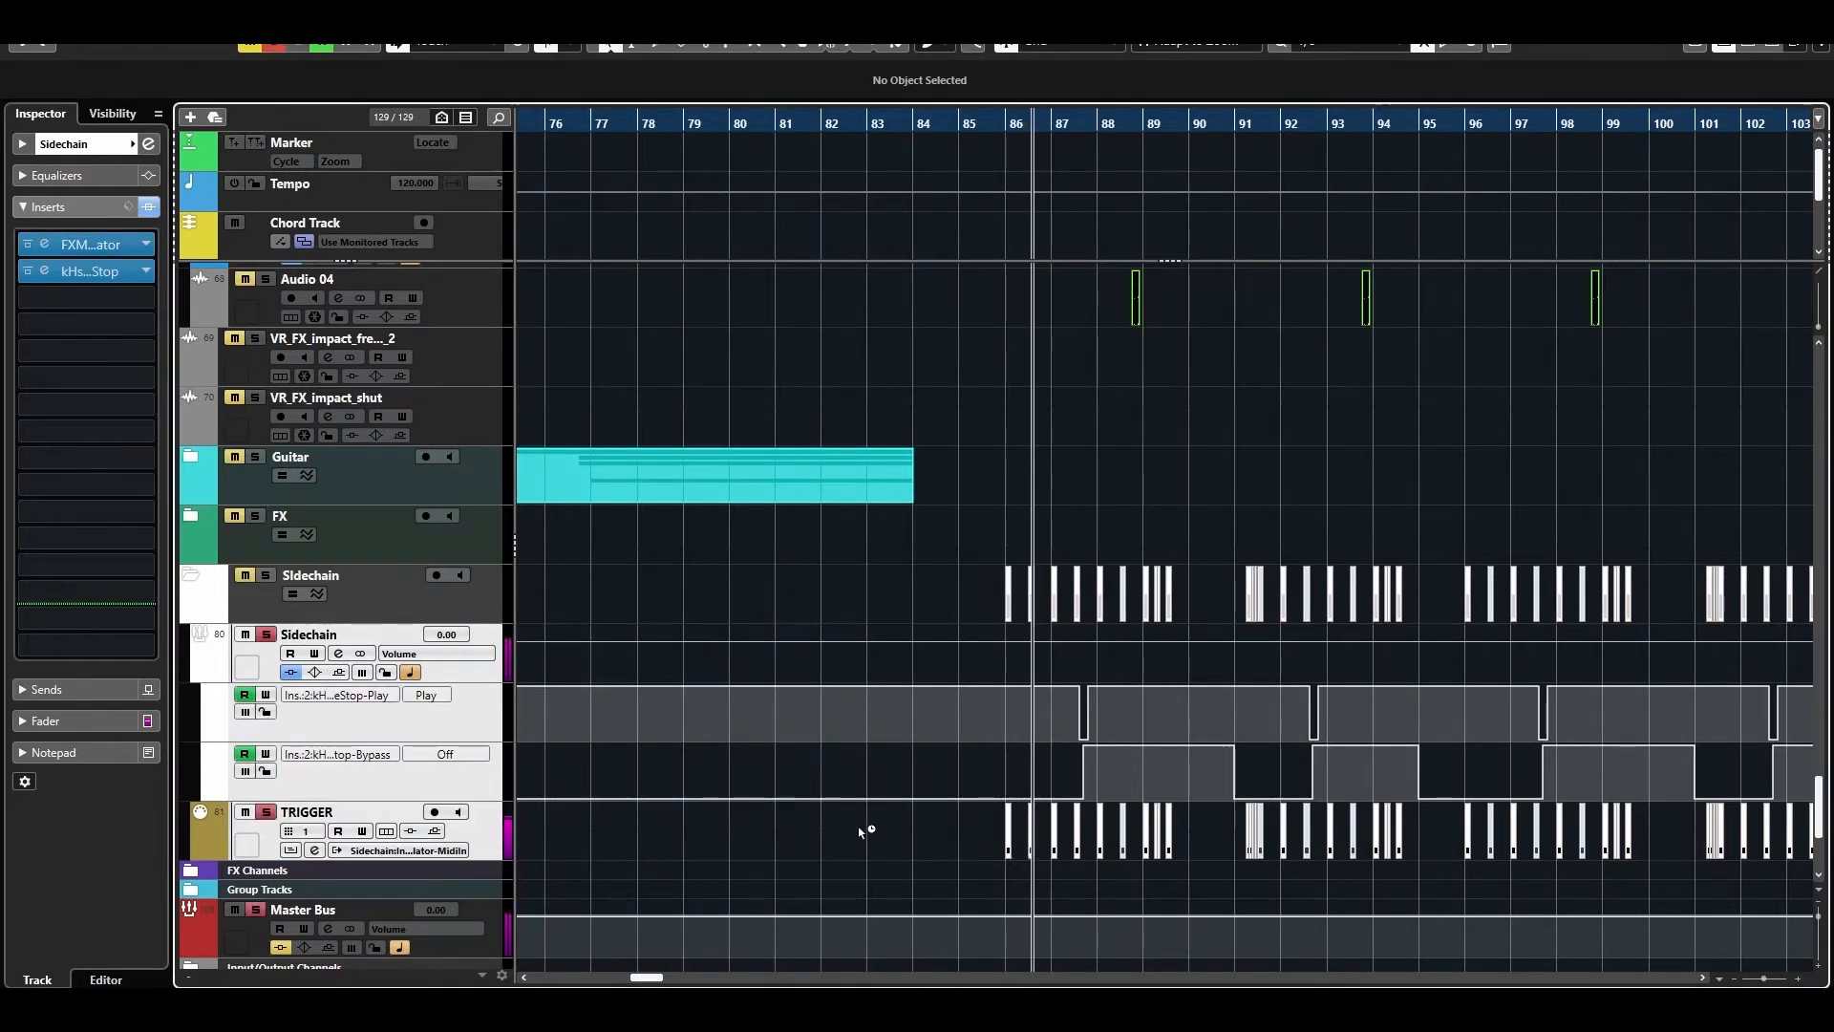
key("h")
key("h")
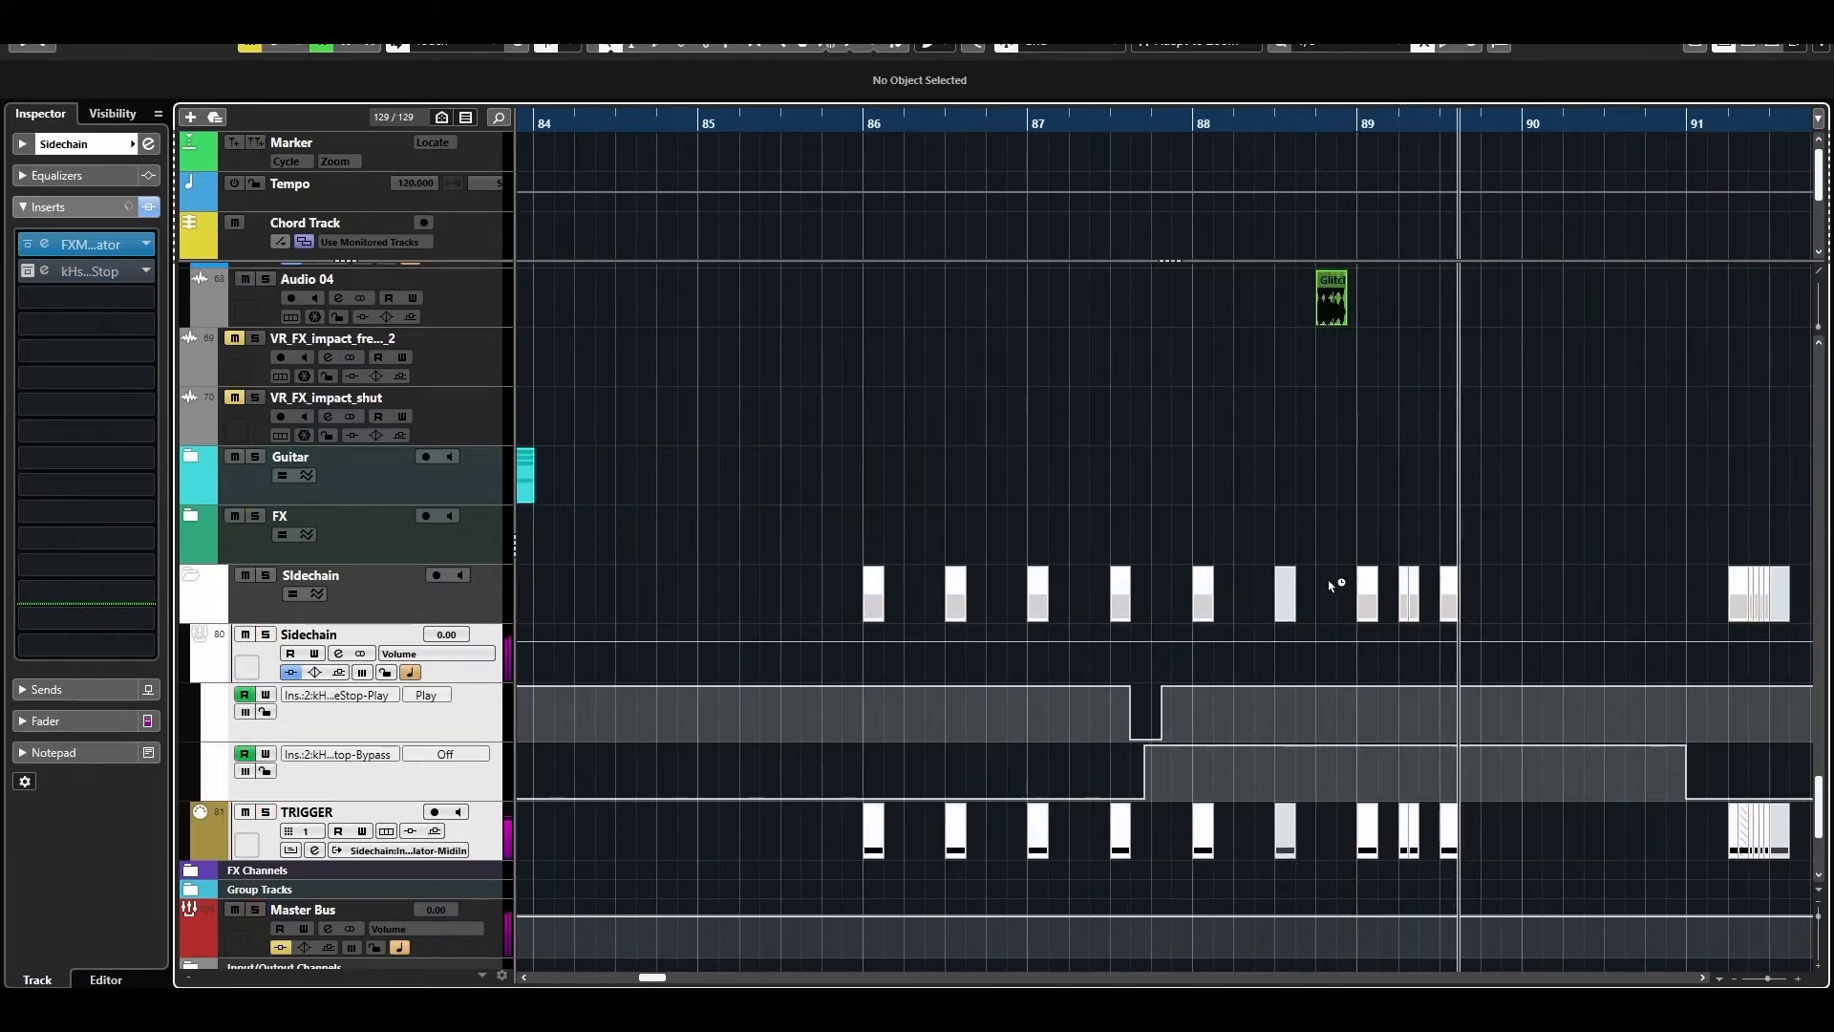
Stop playback and unmute the trigger part at bar 88.3.
left_click(1283, 600)
key("space")
key("shift+u")
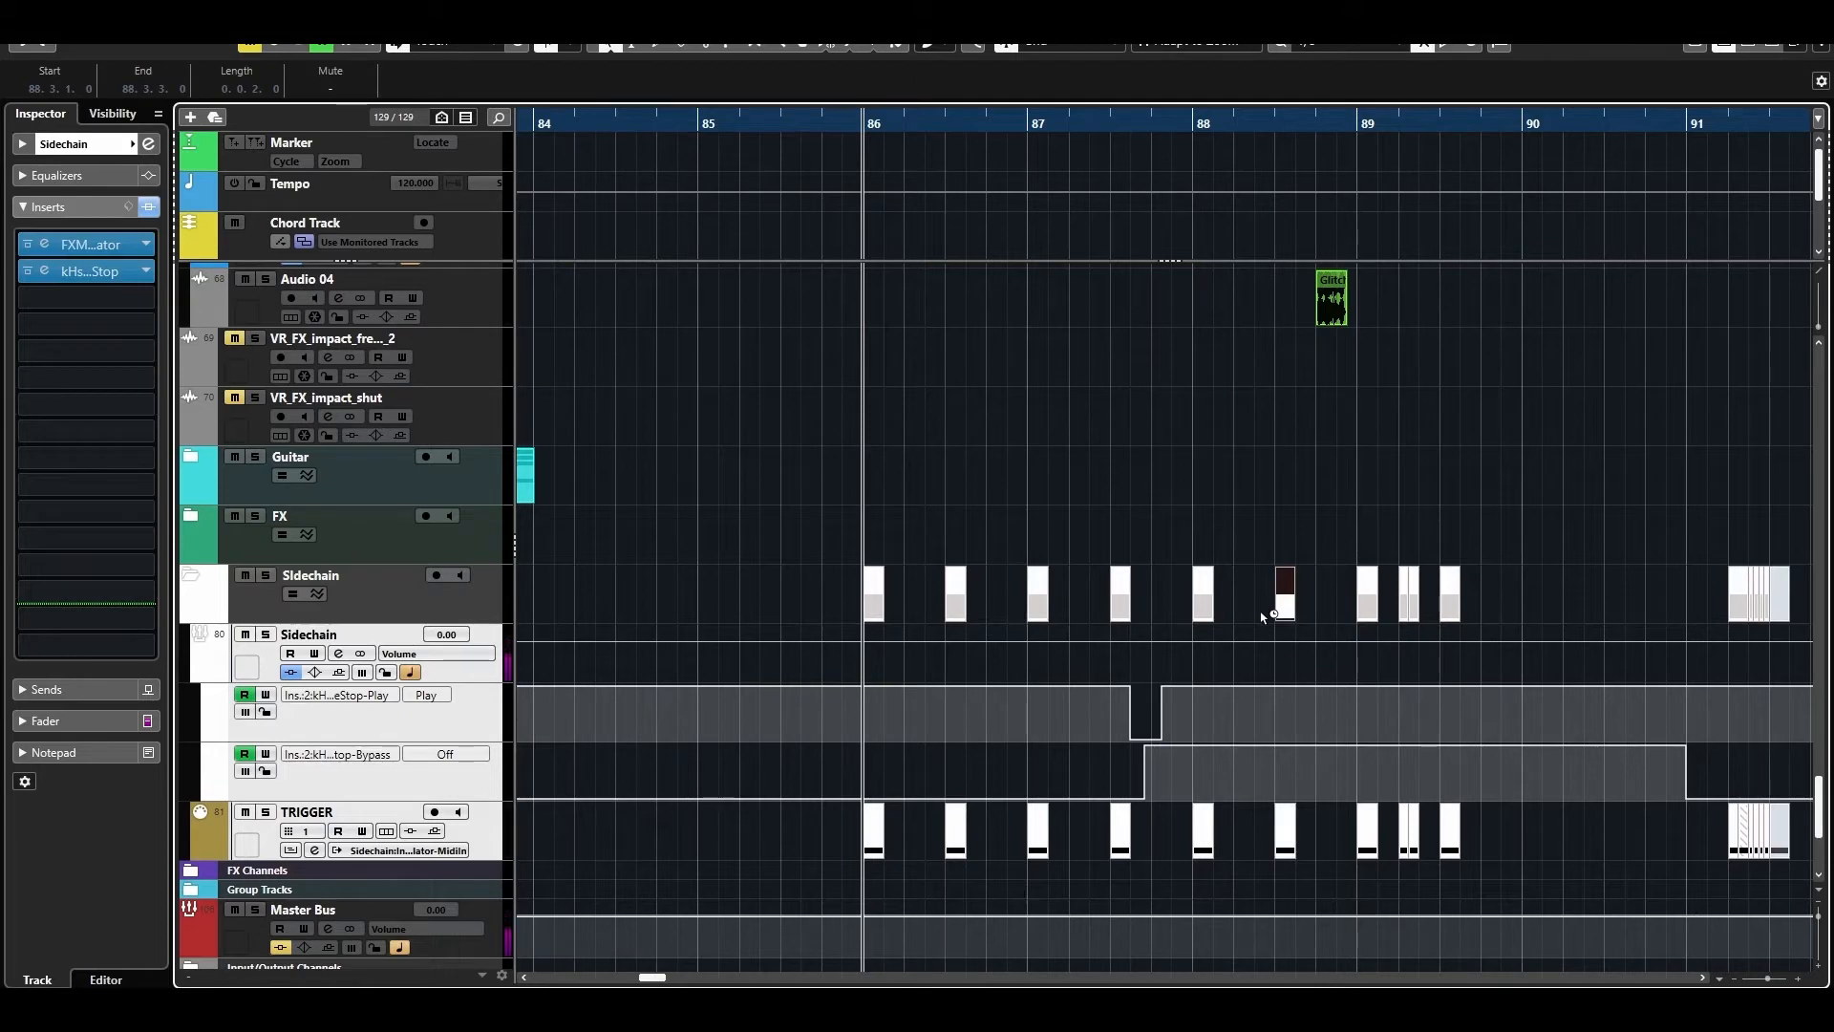
Play the drop from bar 86 with the trigger part at bar 88.3 active and stop playback.
left_click(1123, 471)
key("space")
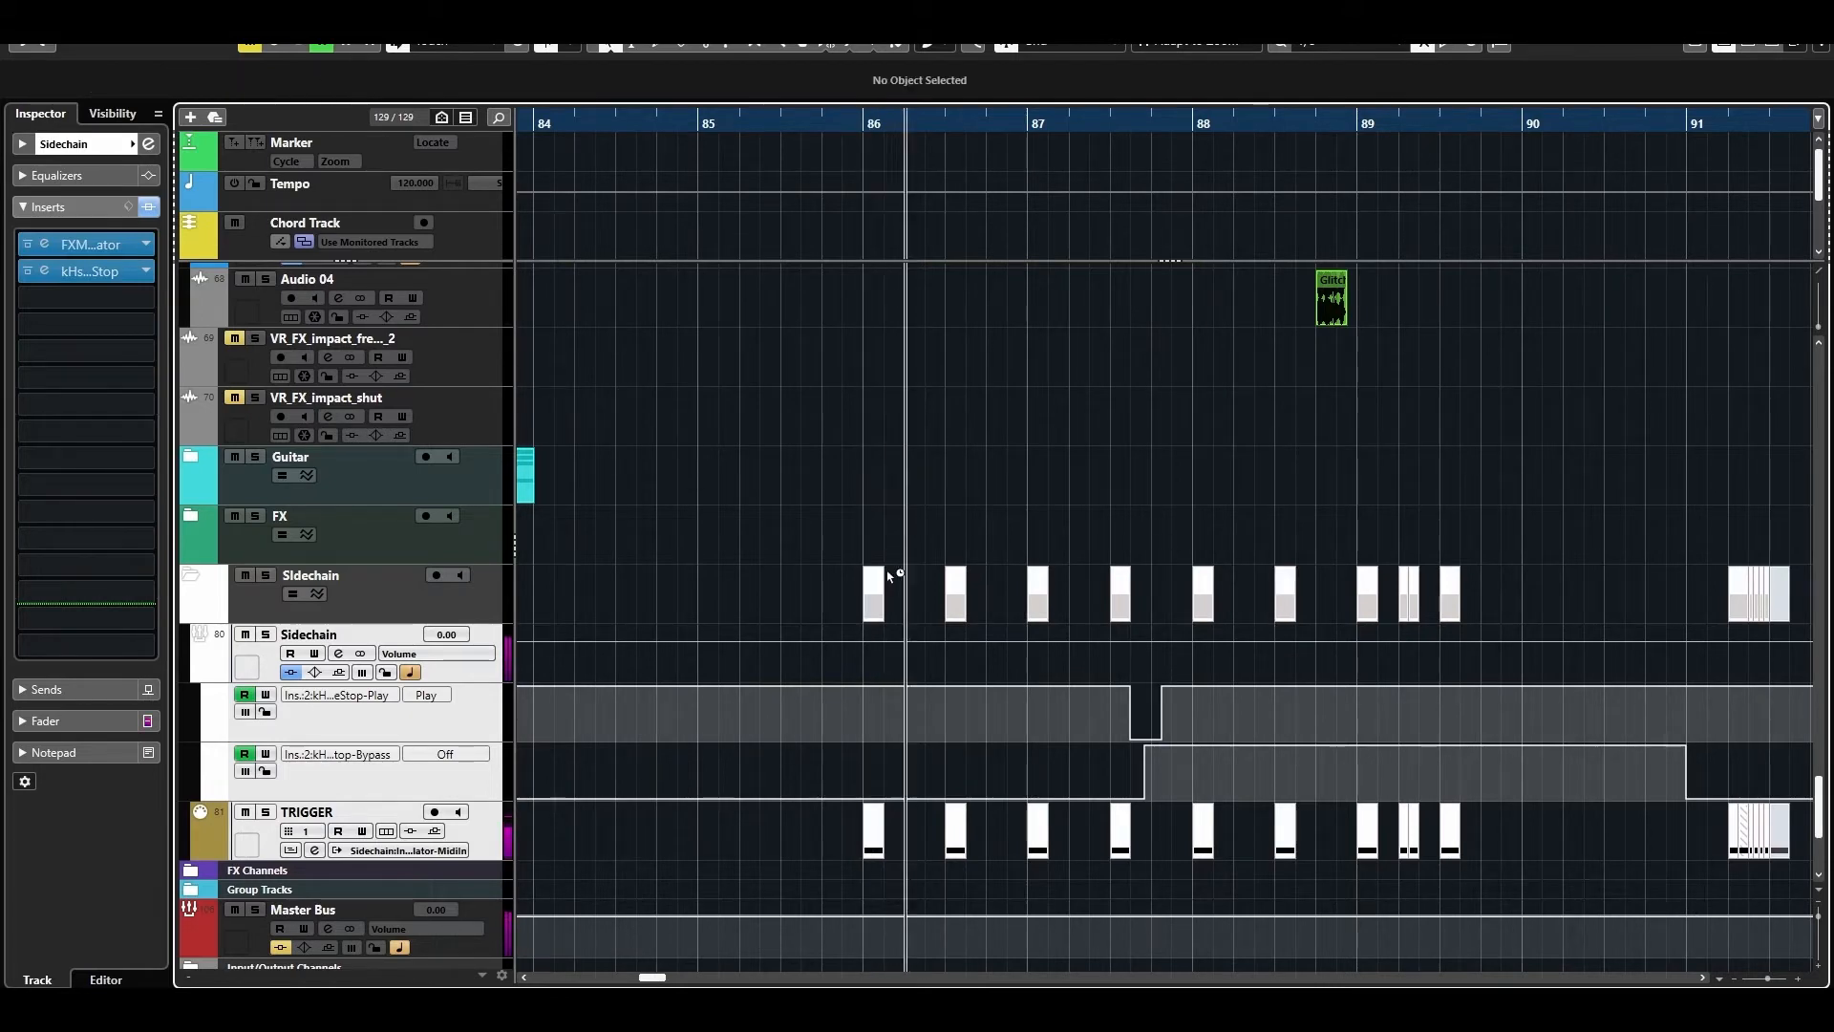
key("space")
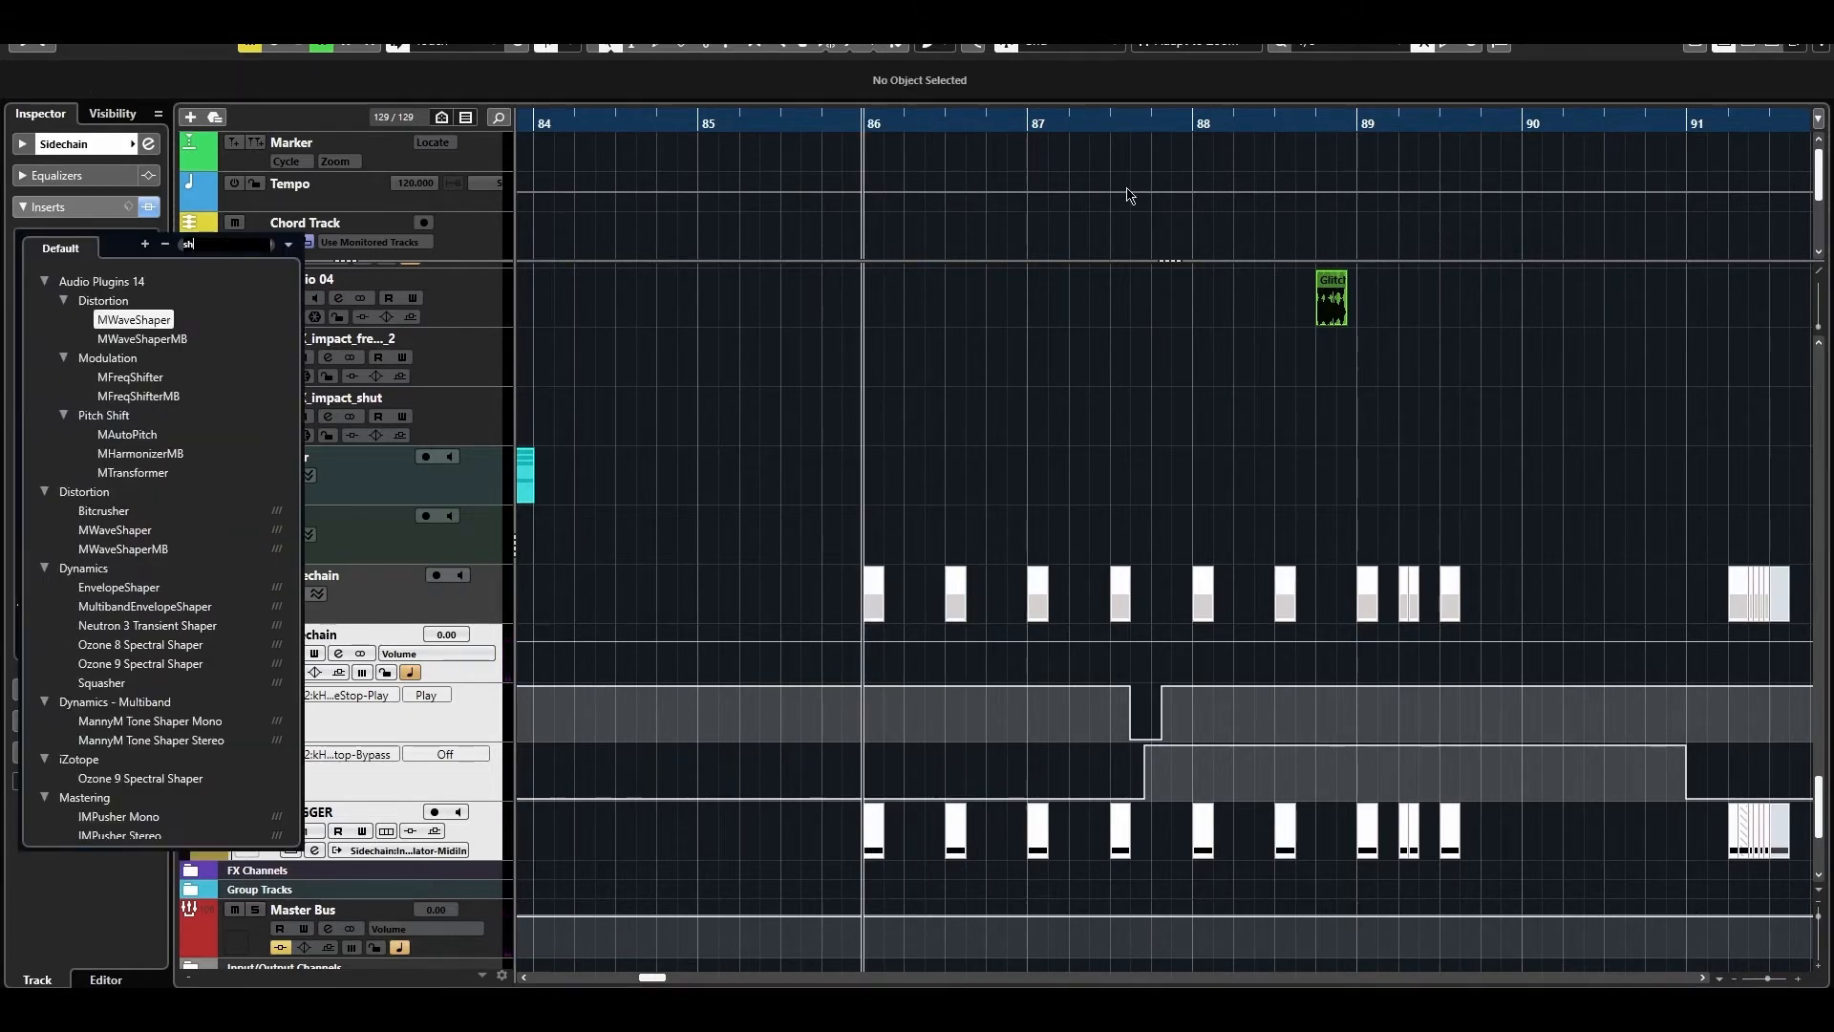
Replace FX Modulator in the Sidechain group's first insert slot with Kickstart 2.
key("BackSpace")
key("BackSpace")
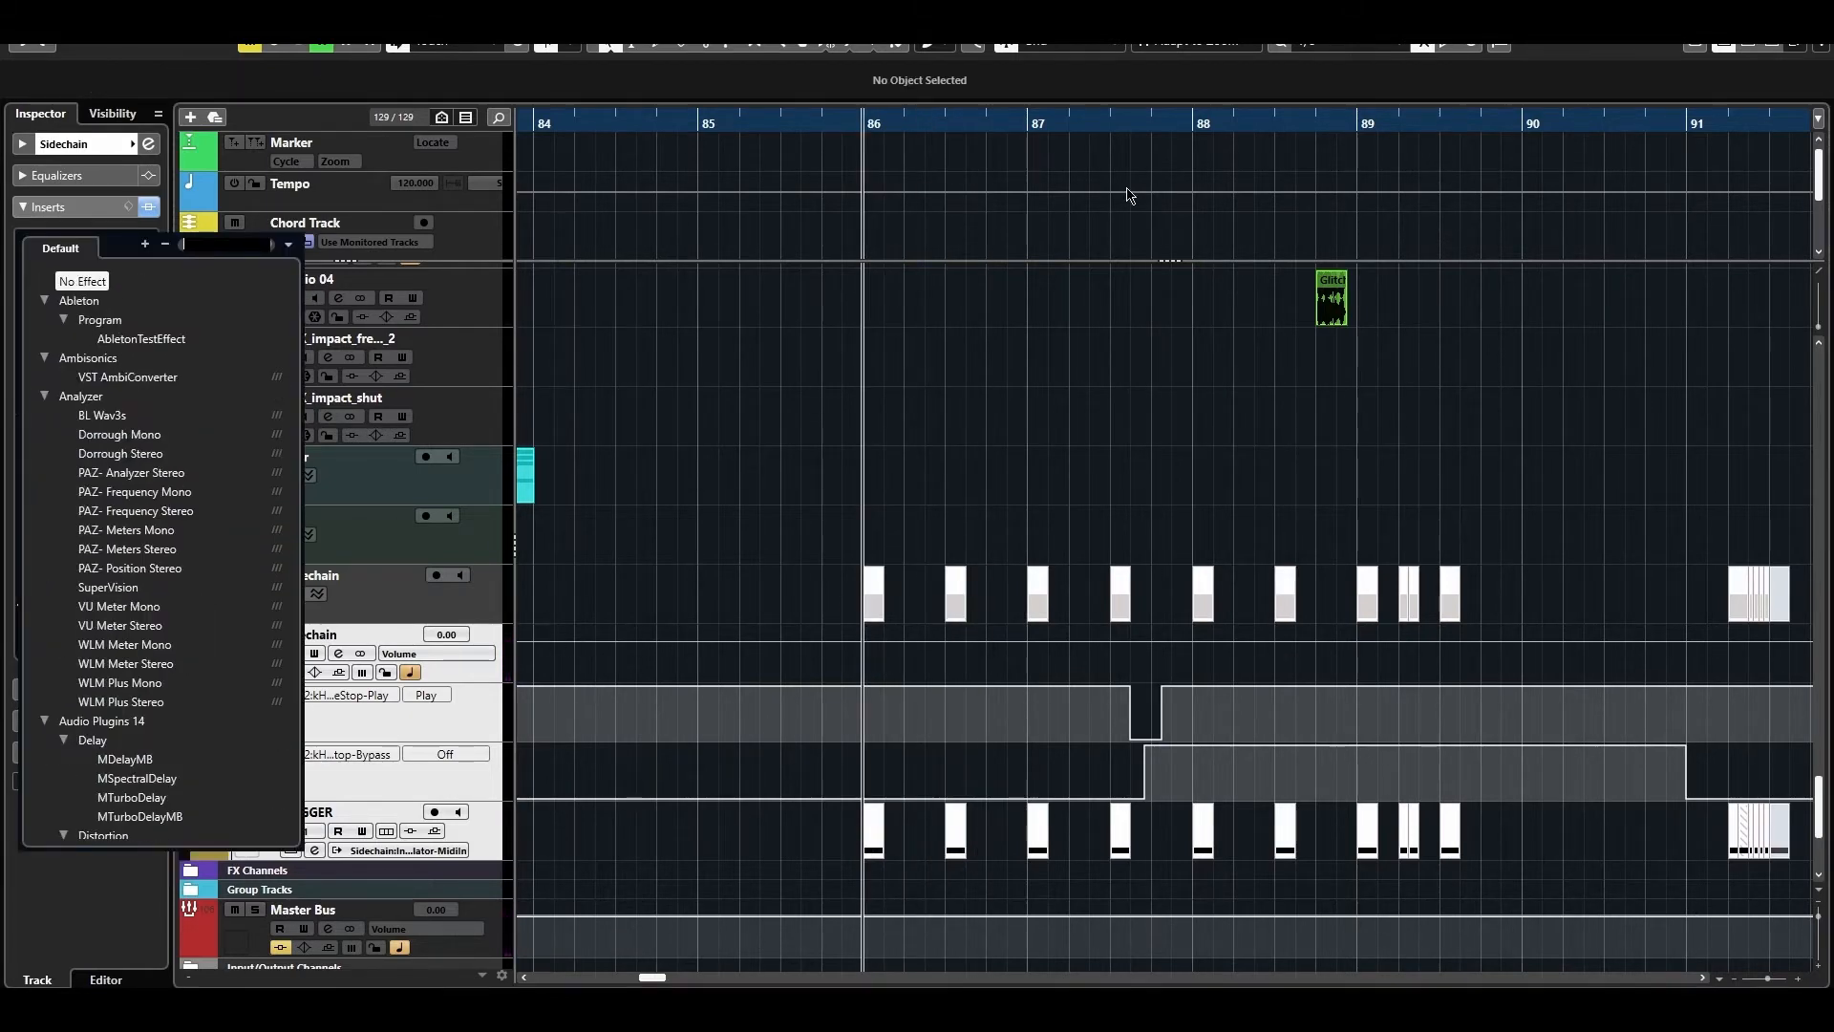
type("kick")
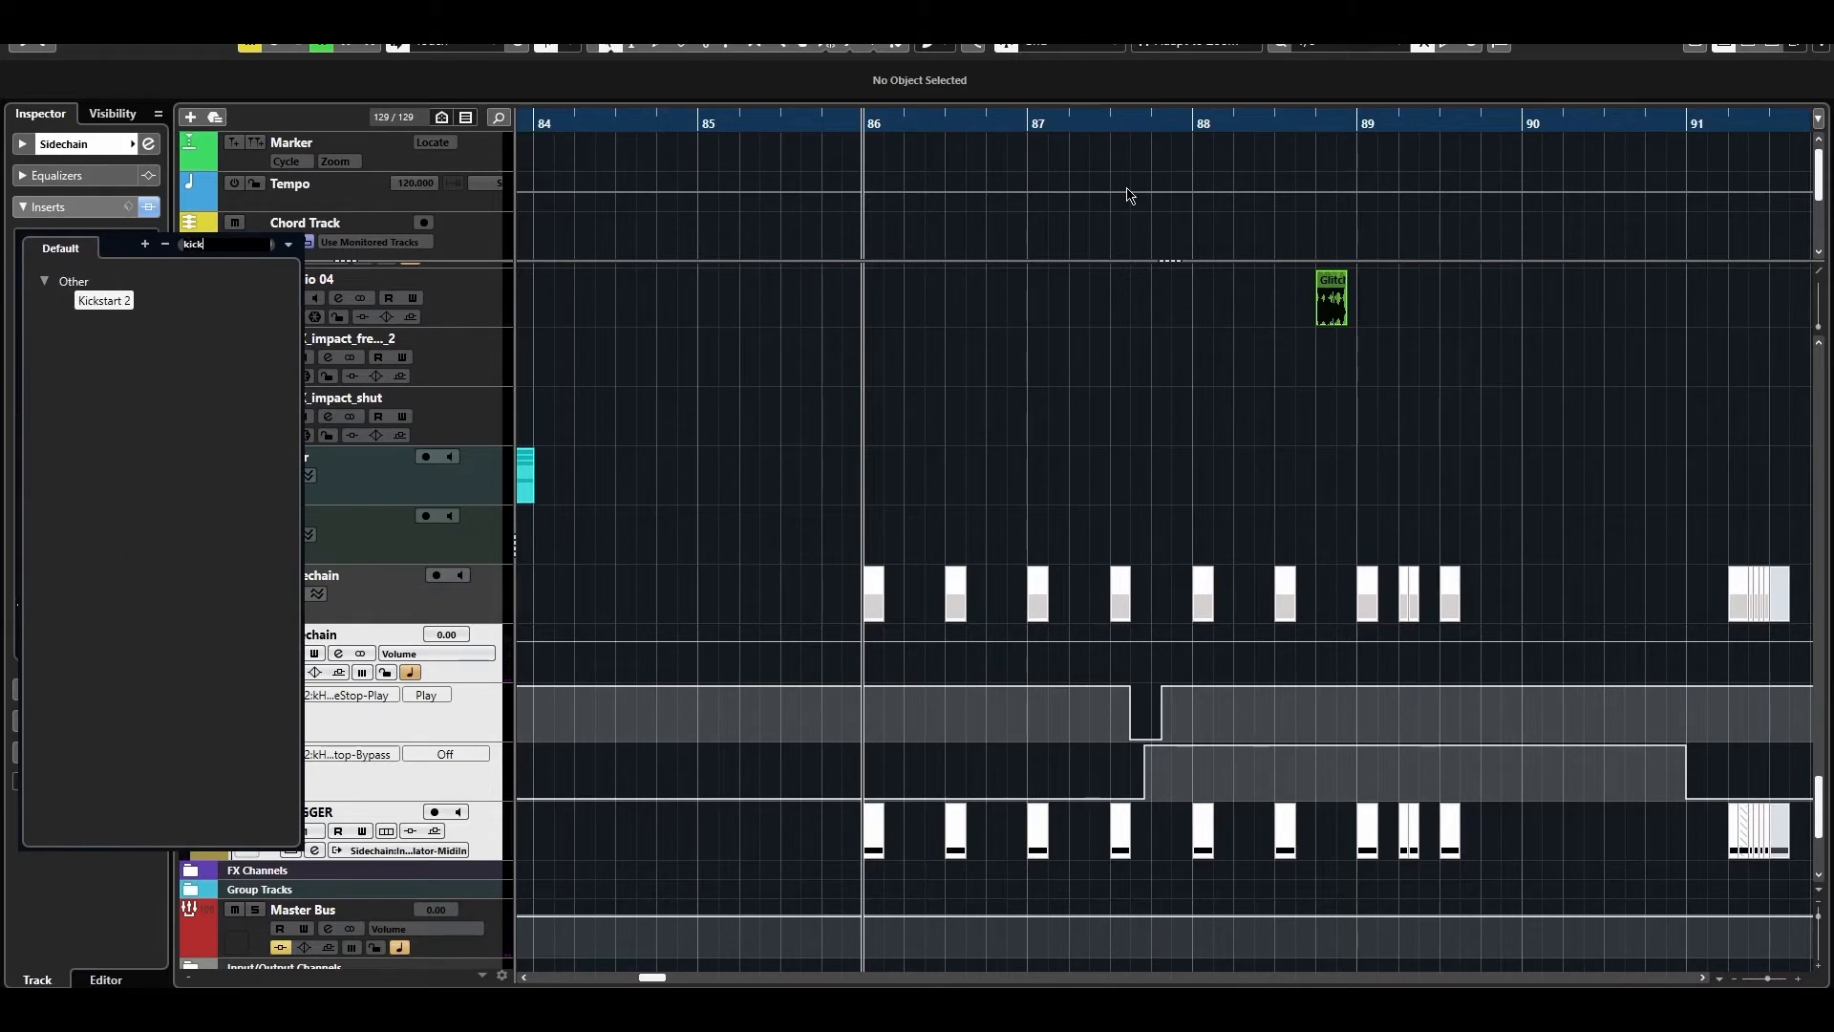
left_click(97, 302)
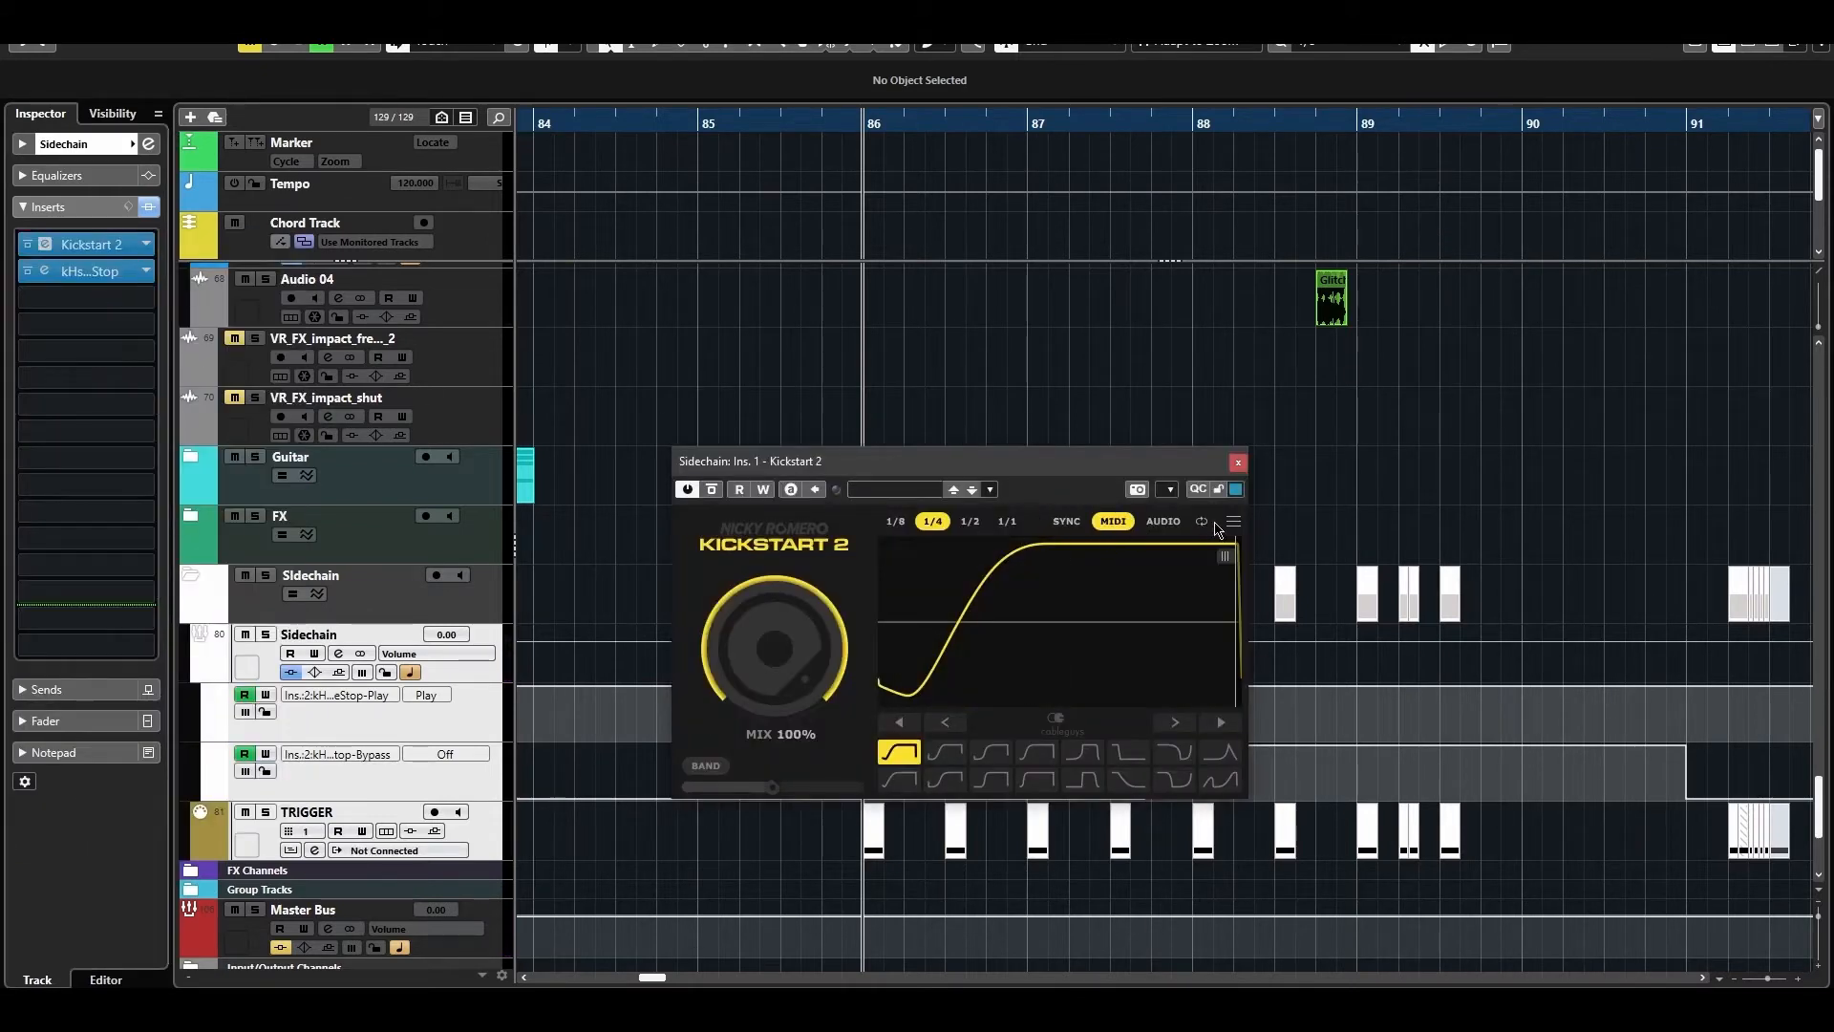
Check Kickstart 2's settings menu and choose the second ducking curve shape in its first row.
left_click(1233, 522)
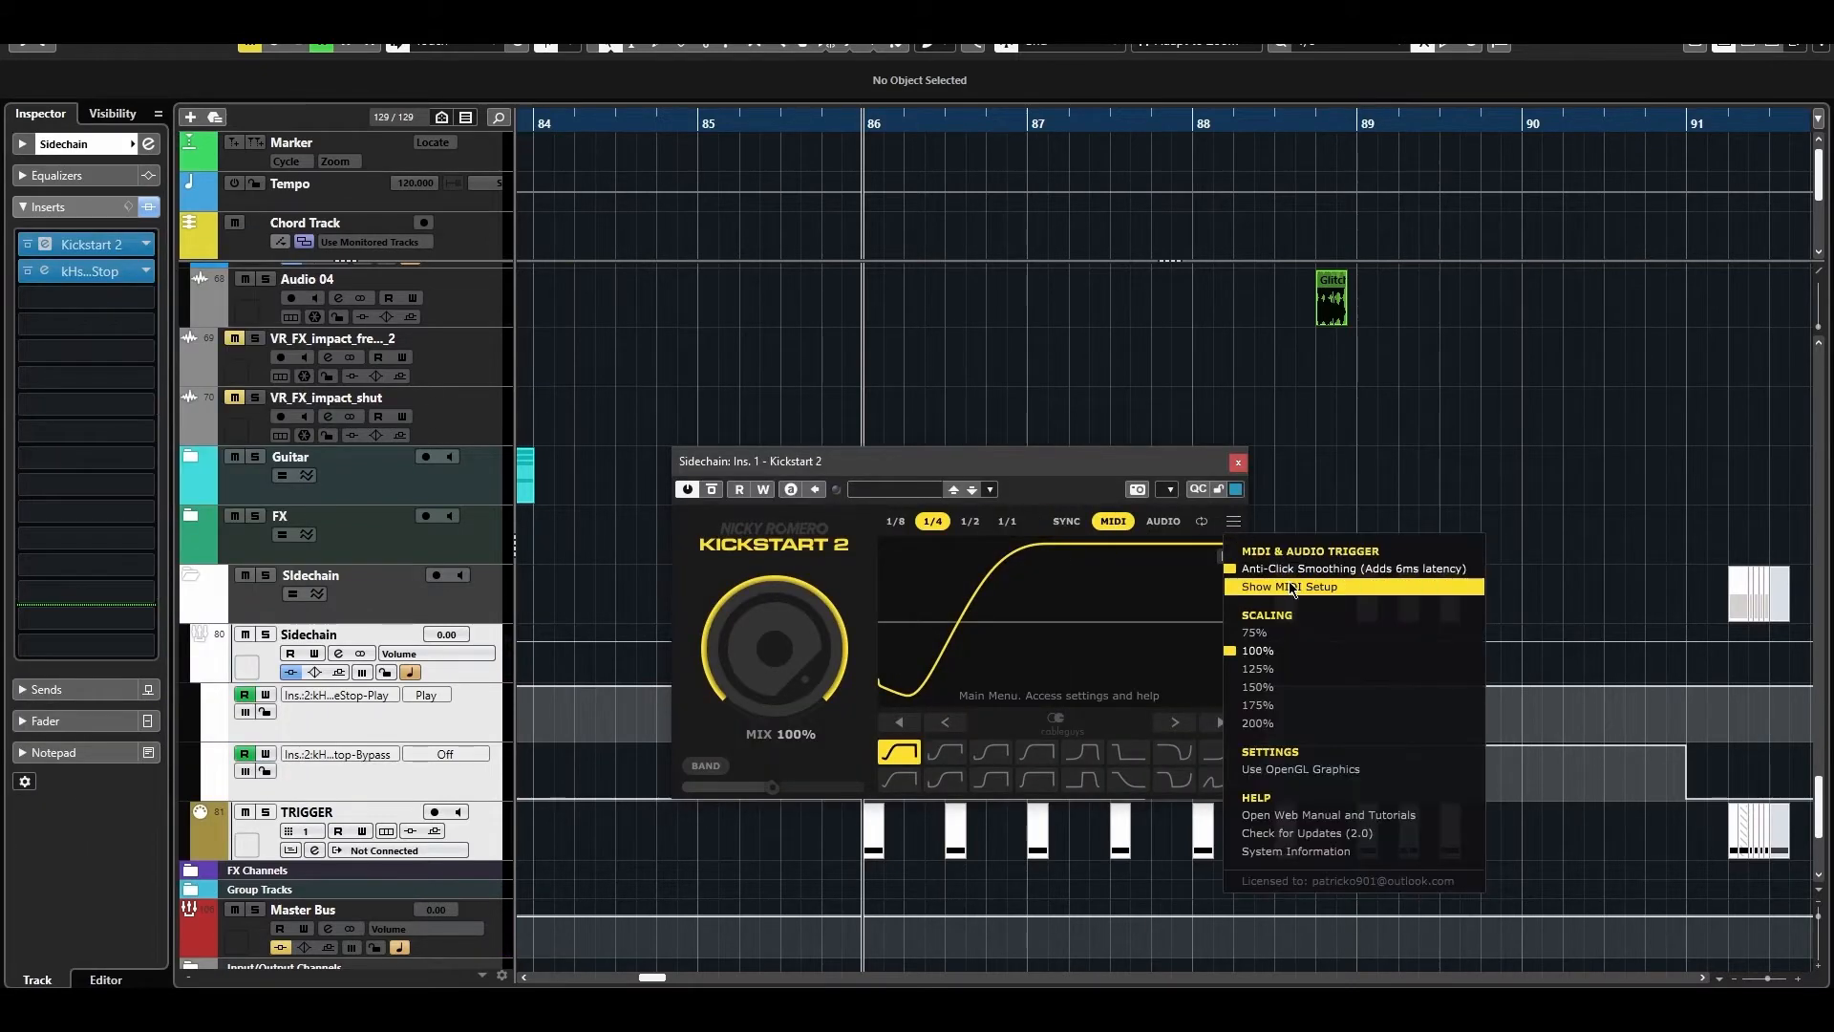
left_click(993, 753)
left_click(945, 752)
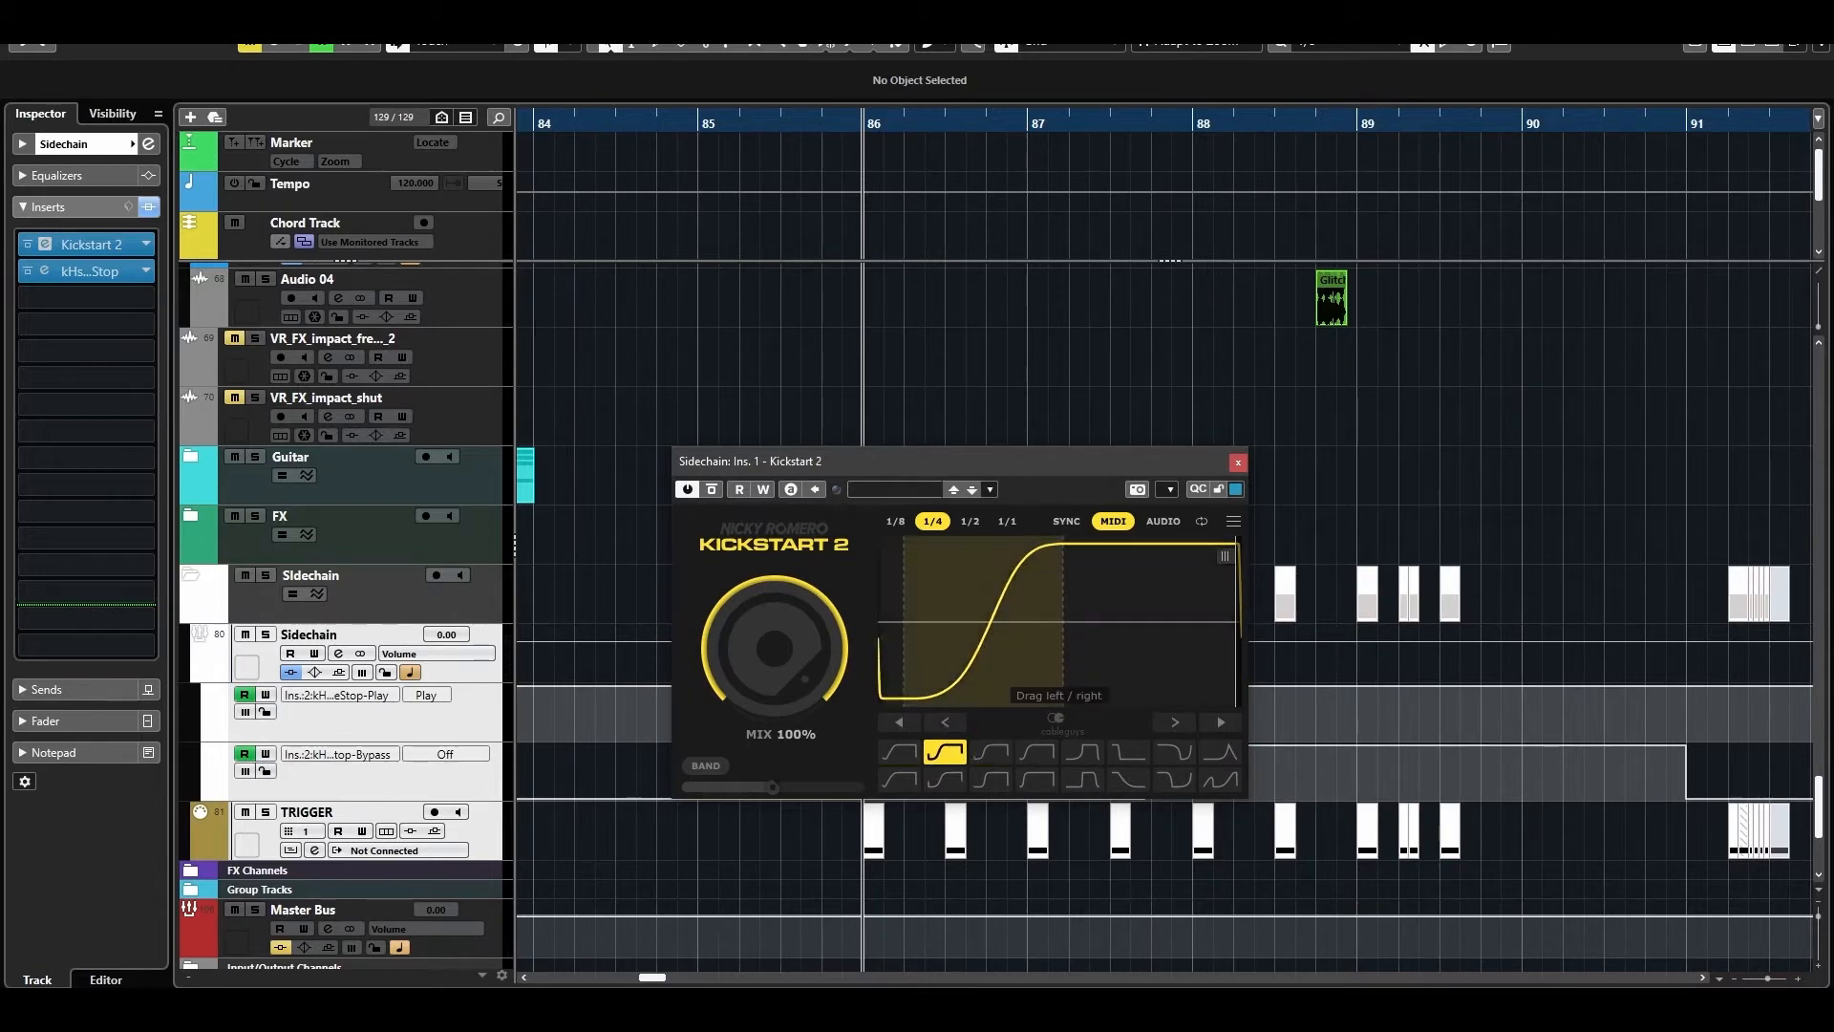
left_click(1233, 522)
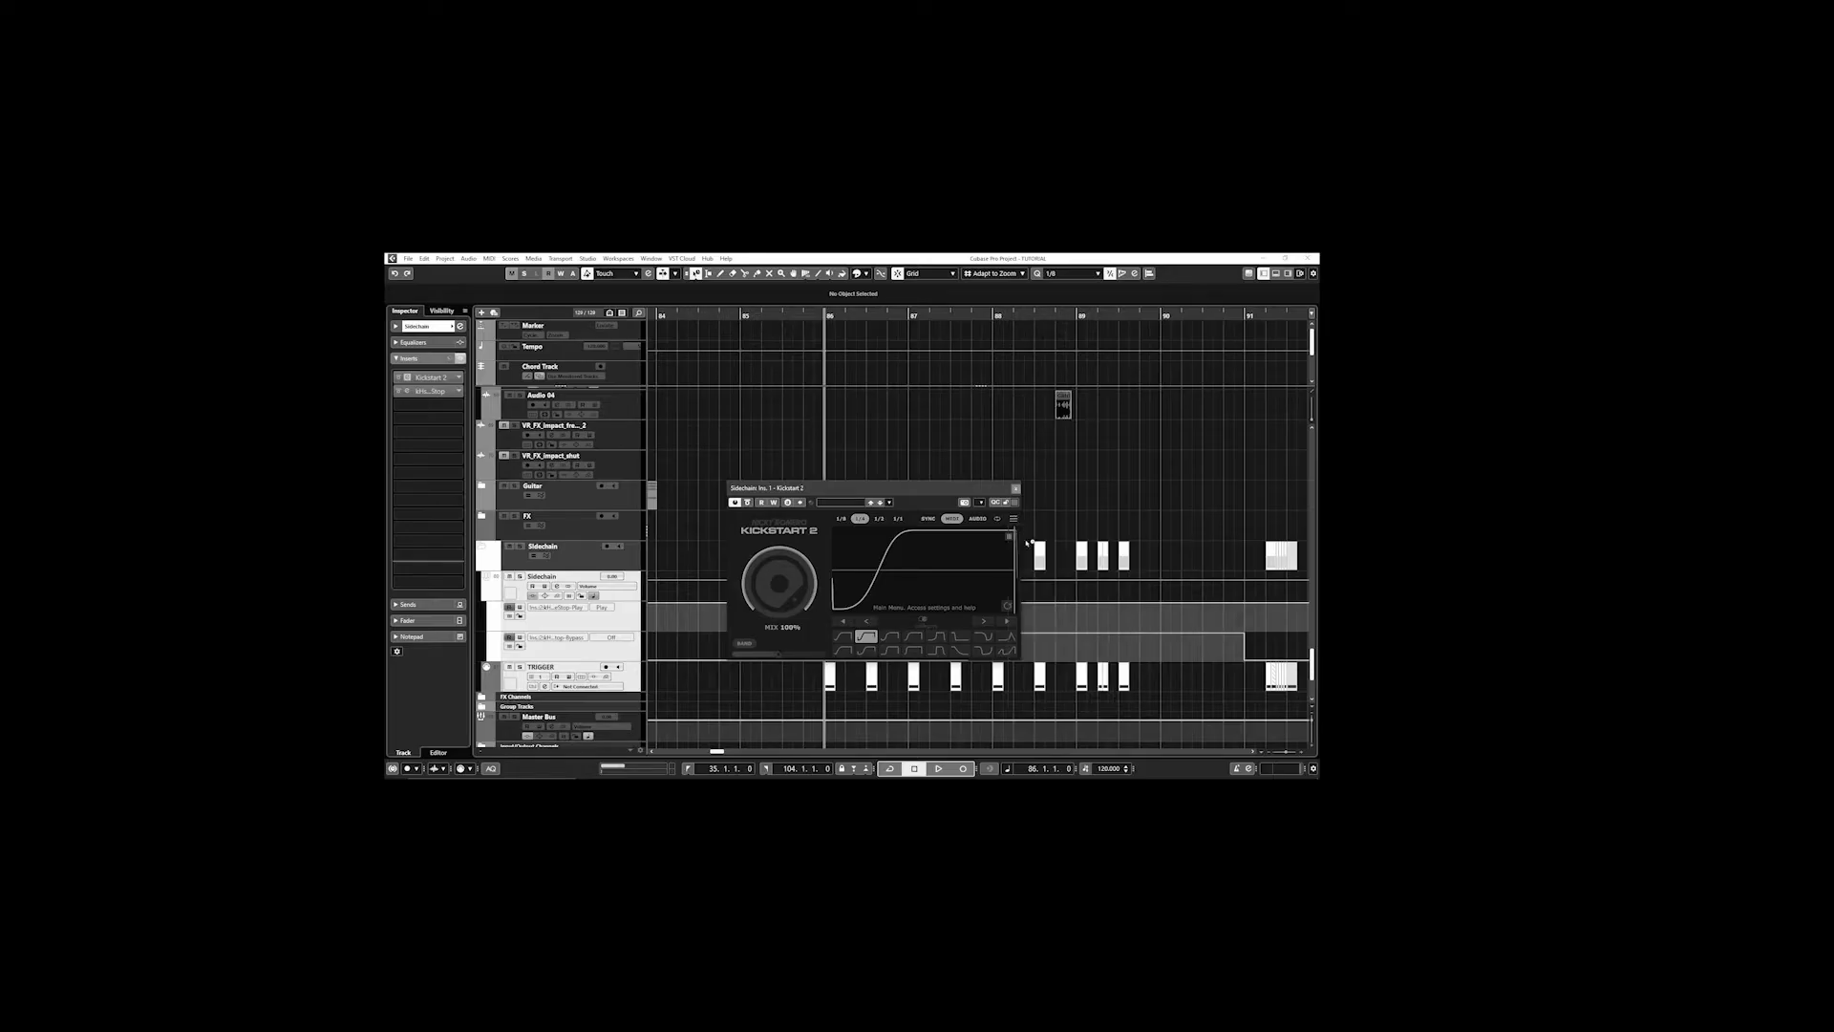
left_click(1029, 543)
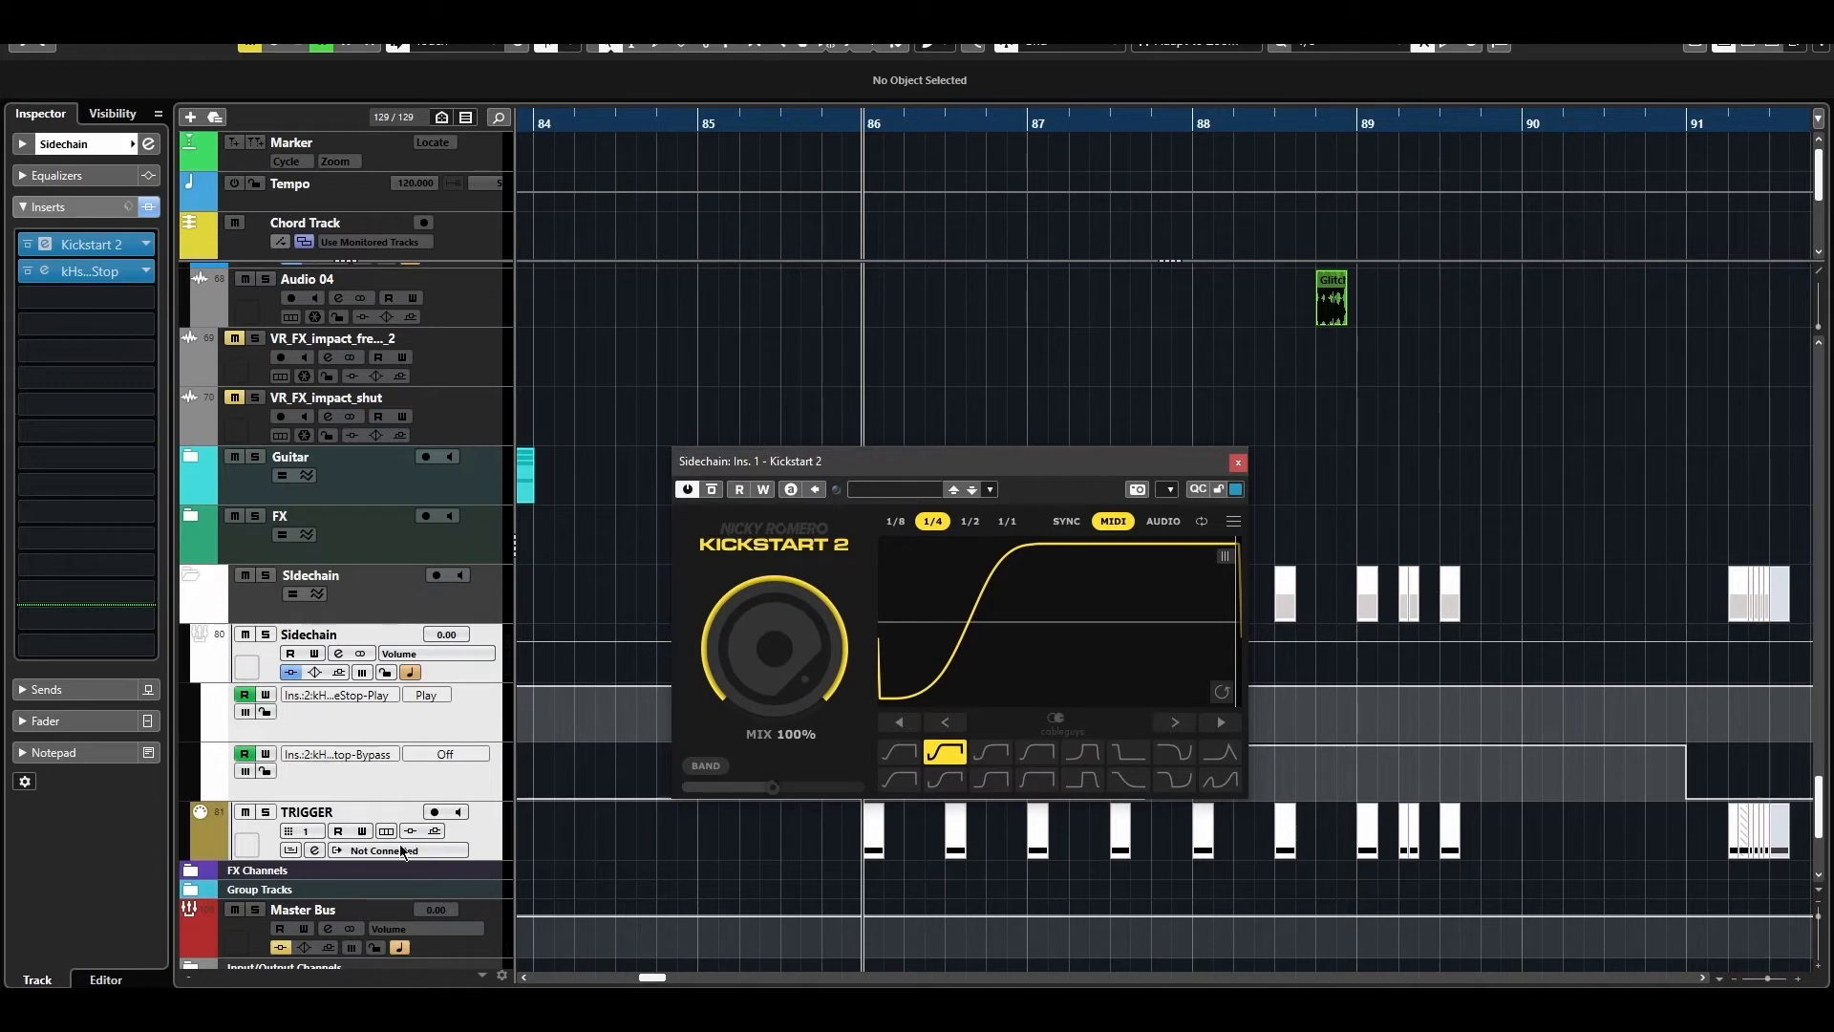
Route the TRIGGER track's MIDI output to Kickstart 2 on the Sidechain group's first insert.
left_click(402, 851)
type("kick")
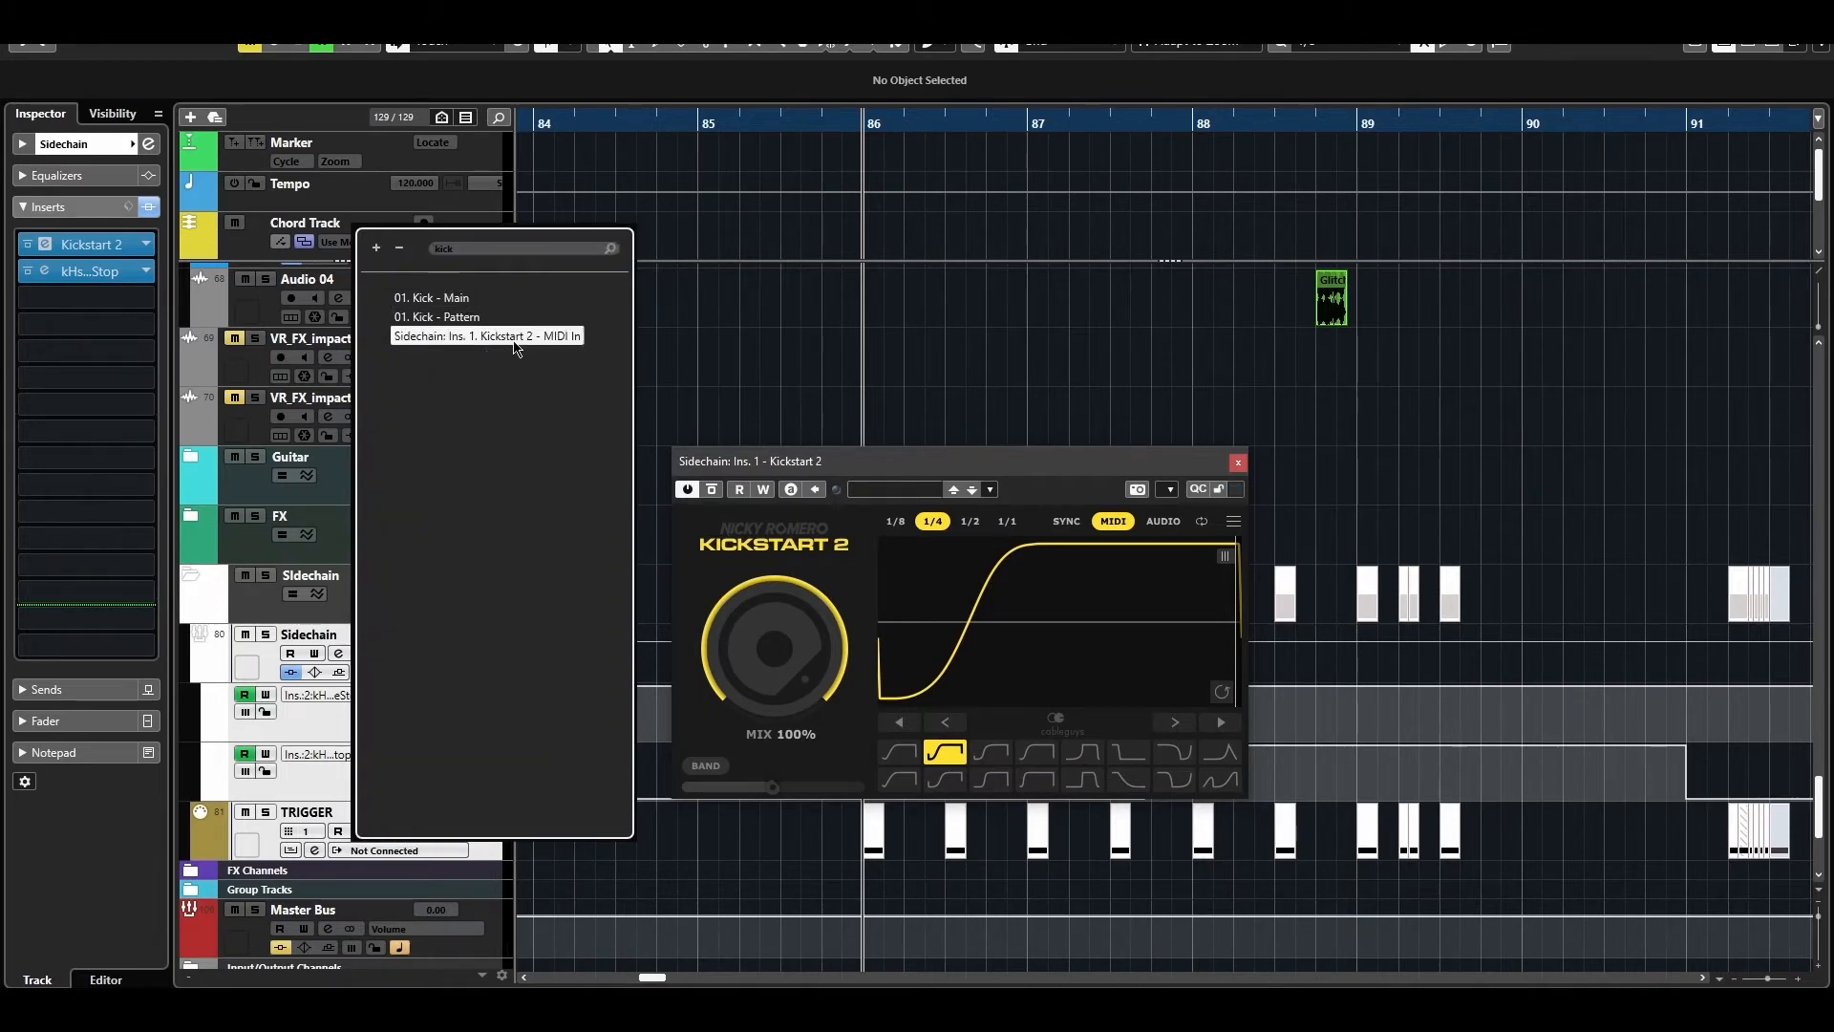
left_click(487, 336)
Play the drop with Kickstart 2 active, watch the ducking in its curve display, and close the plug-in.
left_click(1238, 463)
key("space")
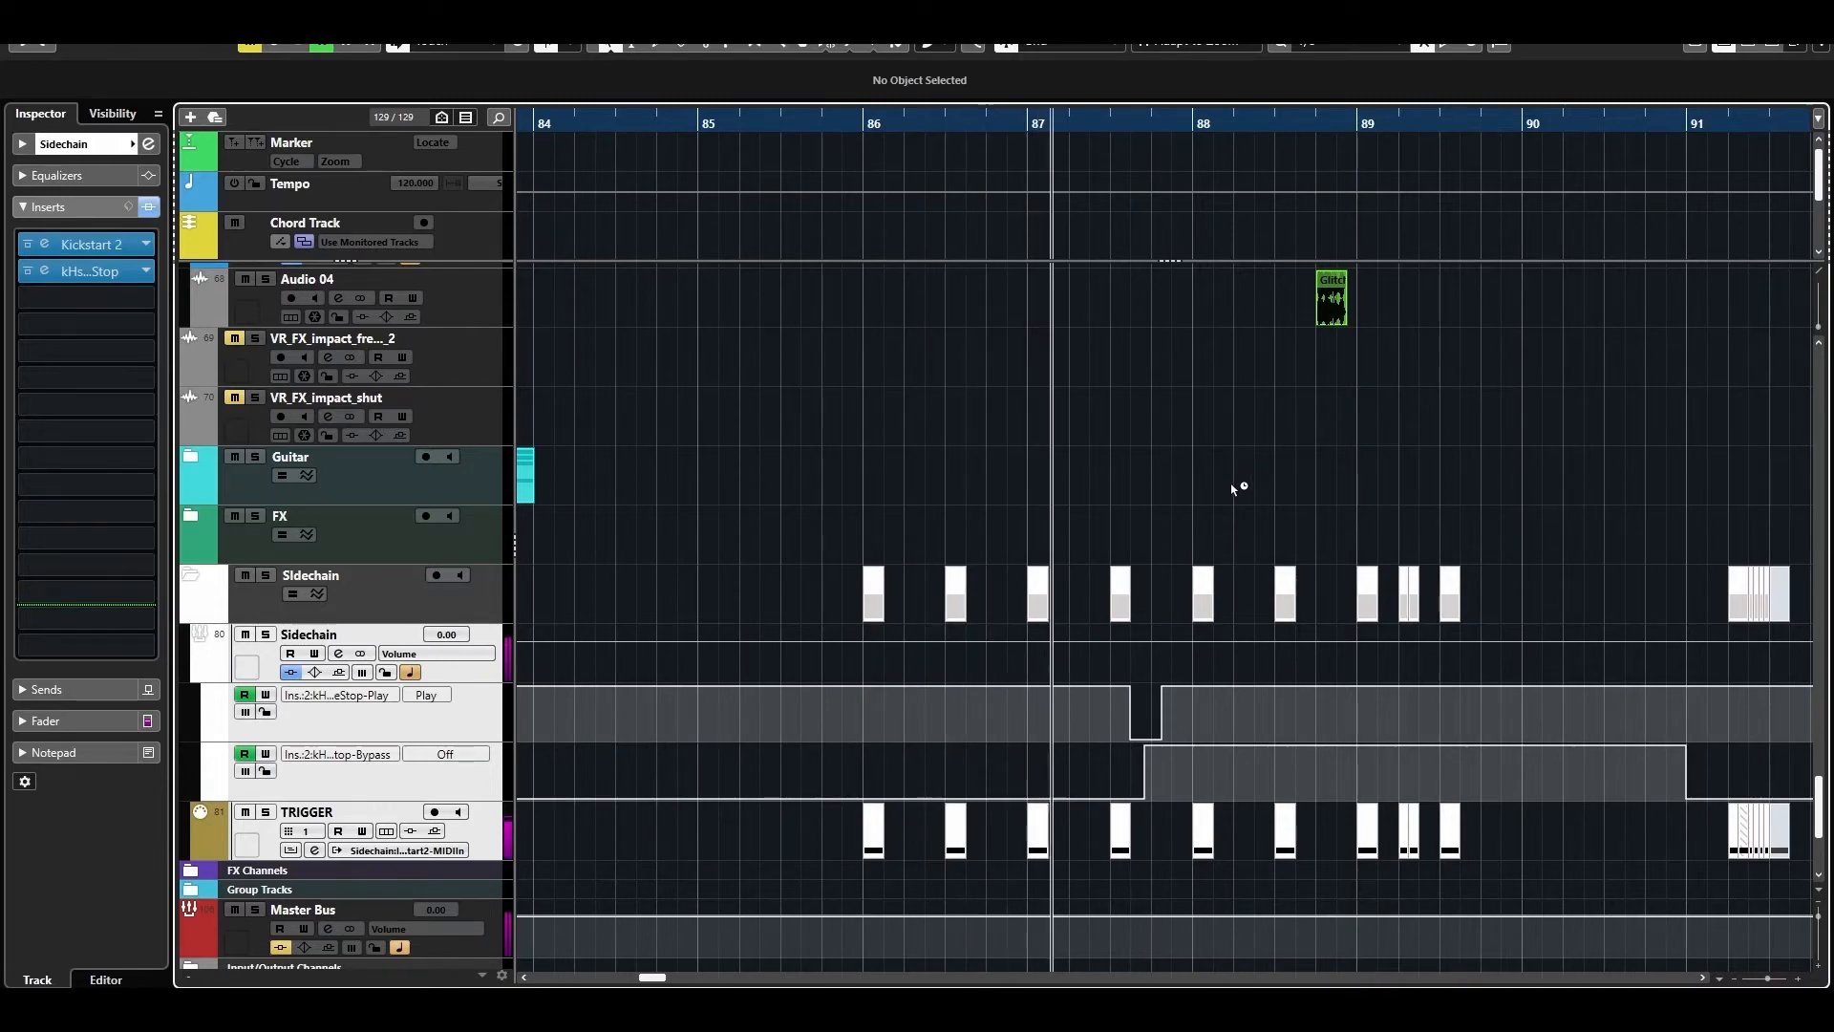
left_click(84, 245)
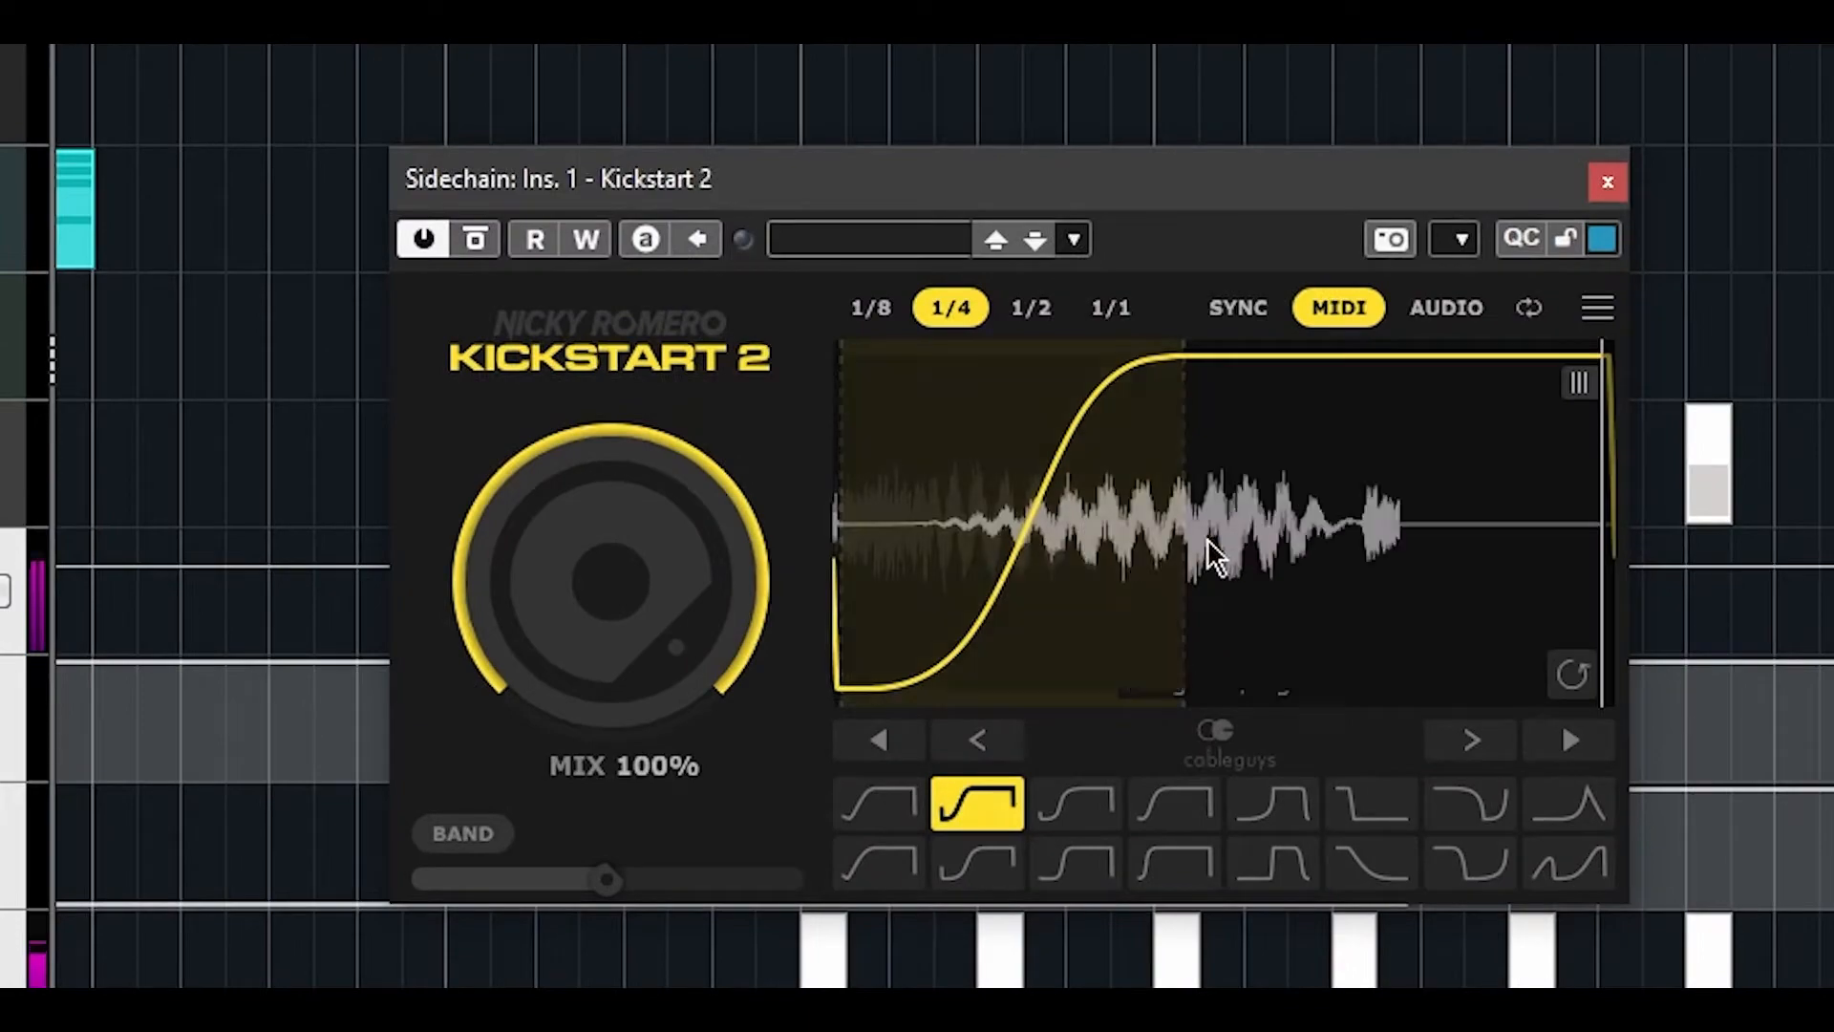
left_click(1560, 228)
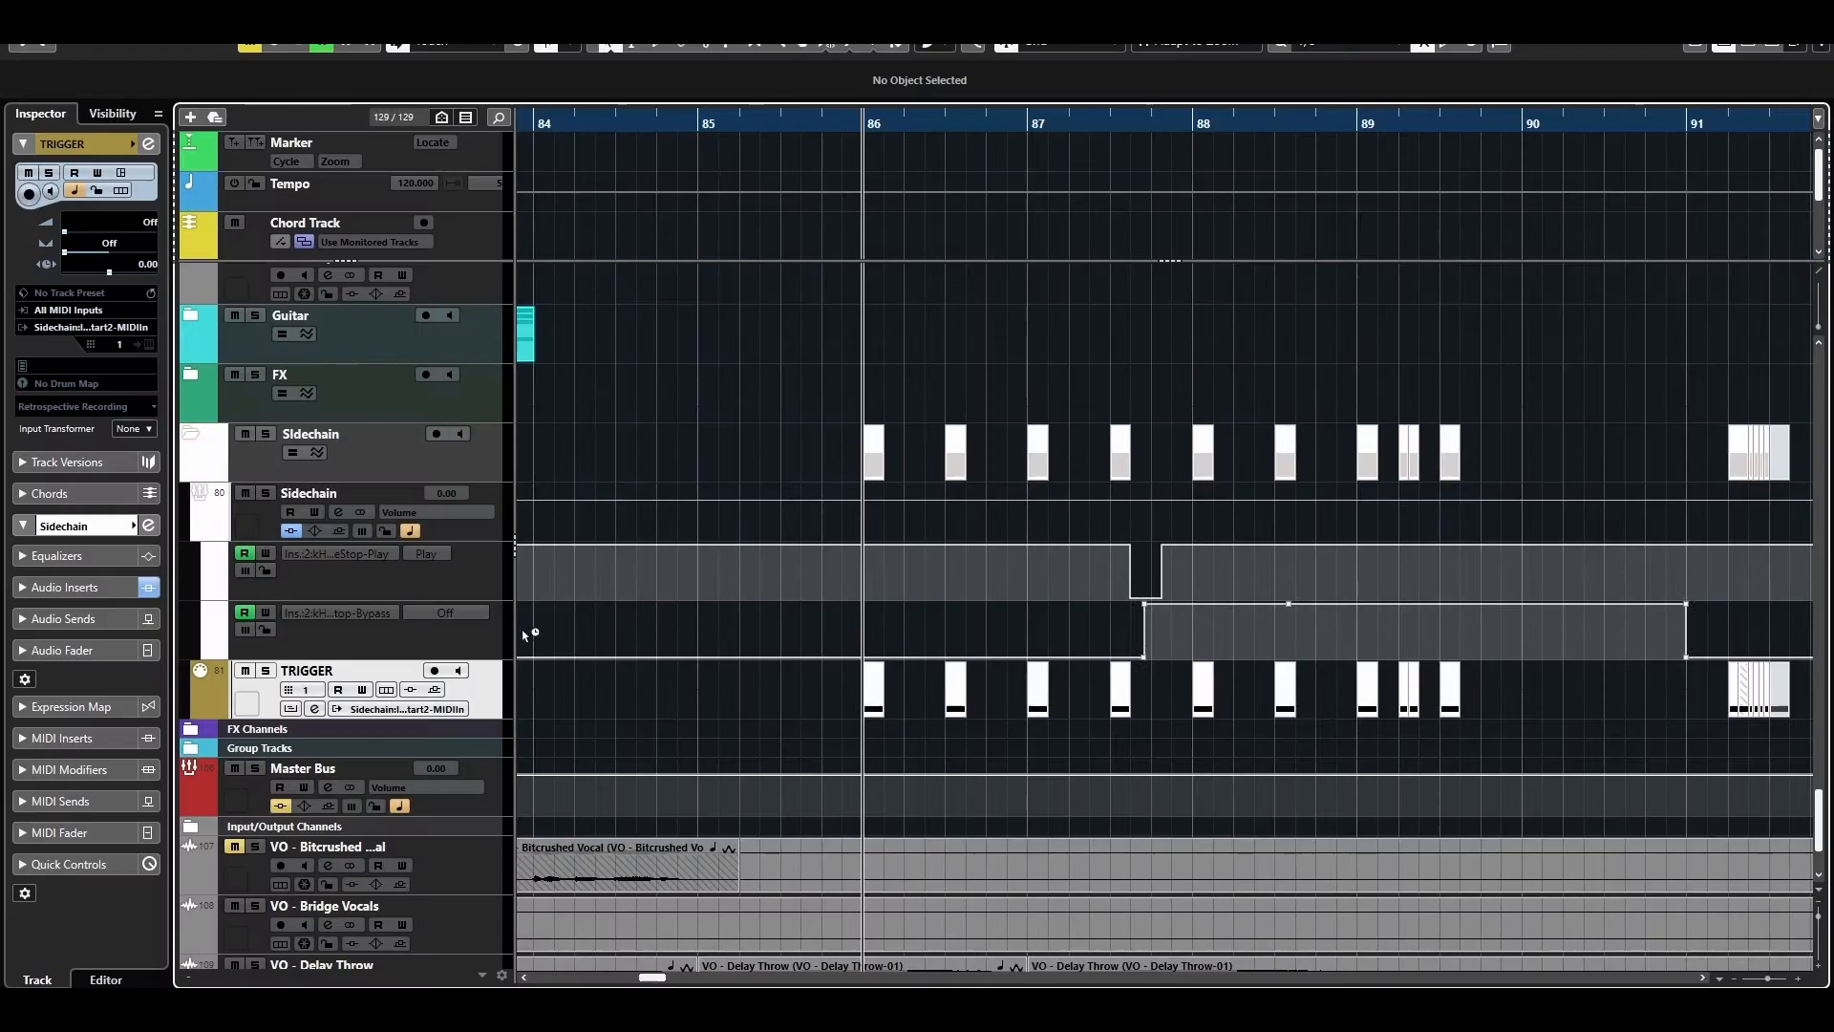
Remove Kickstart 2 and draw a curved Sidechain volume ramp from -oo at bar 86 up to 0.00 at 86.1.2.23.
left_click_drag(88, 245, 1005, 552)
left_click_drag(885, 121, 821, 242)
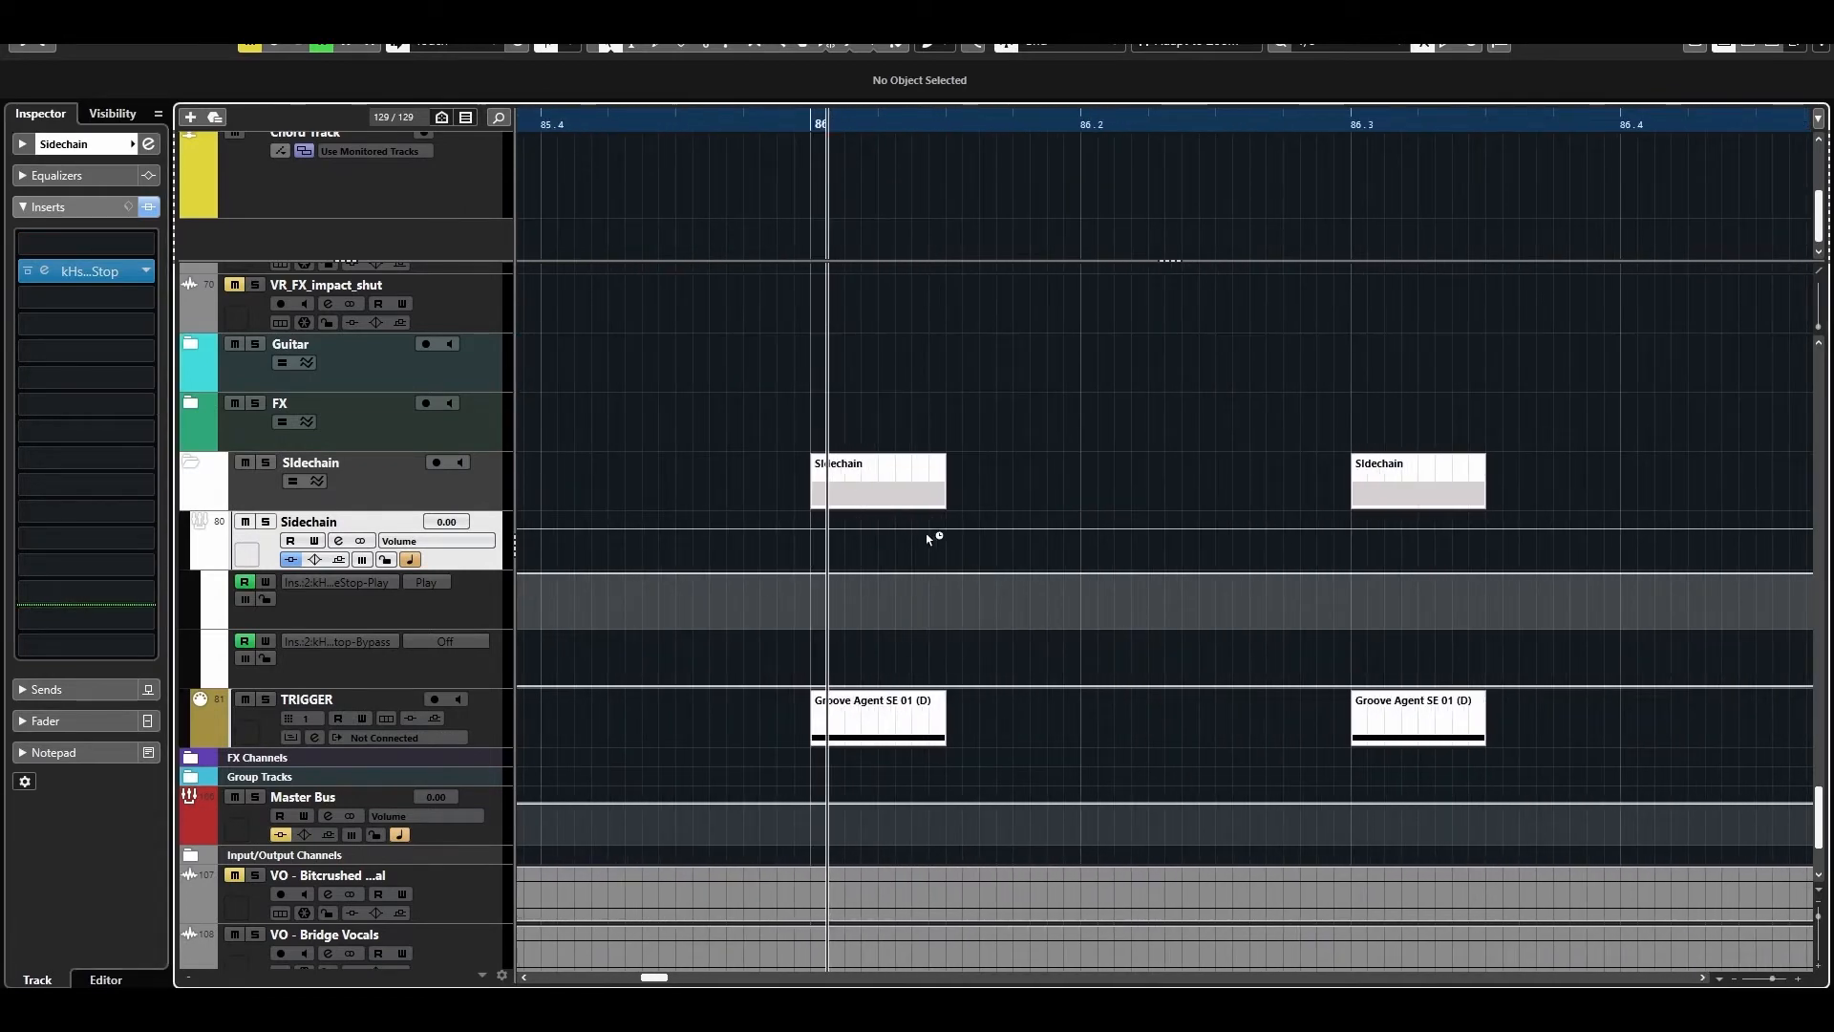
left_click_drag(896, 518, 810, 566)
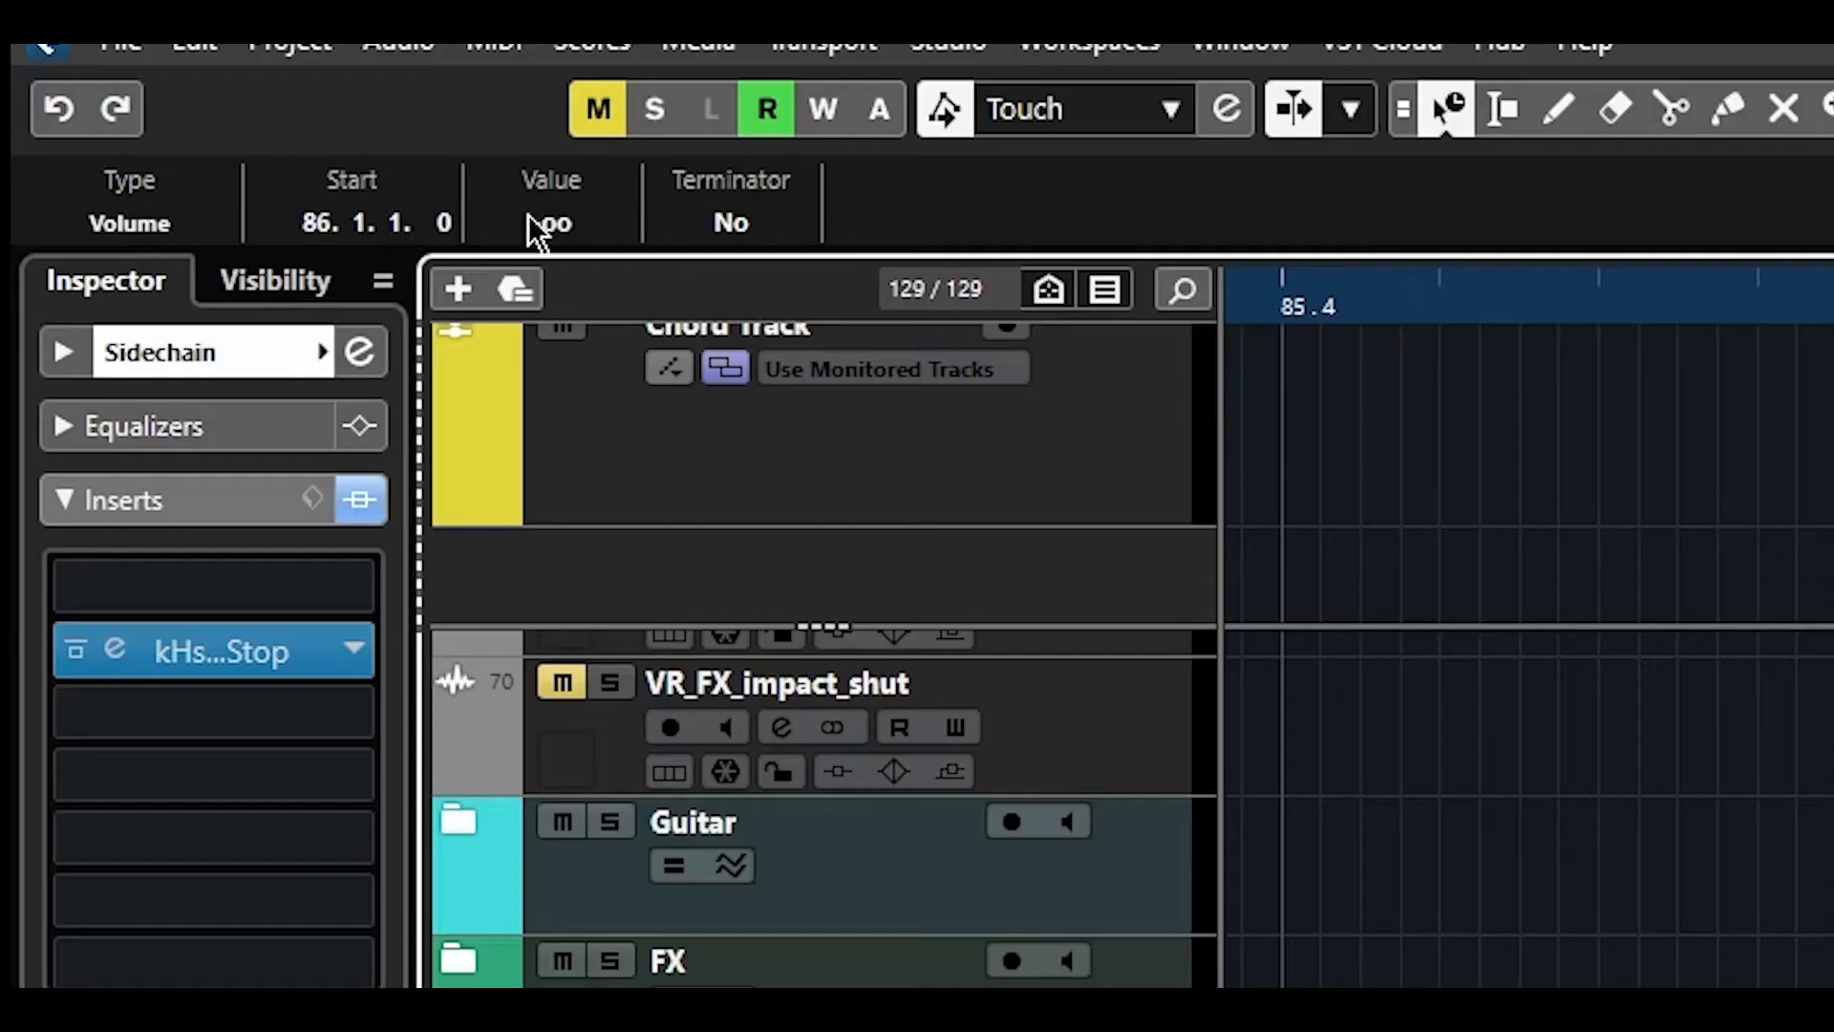
left_click(890, 527)
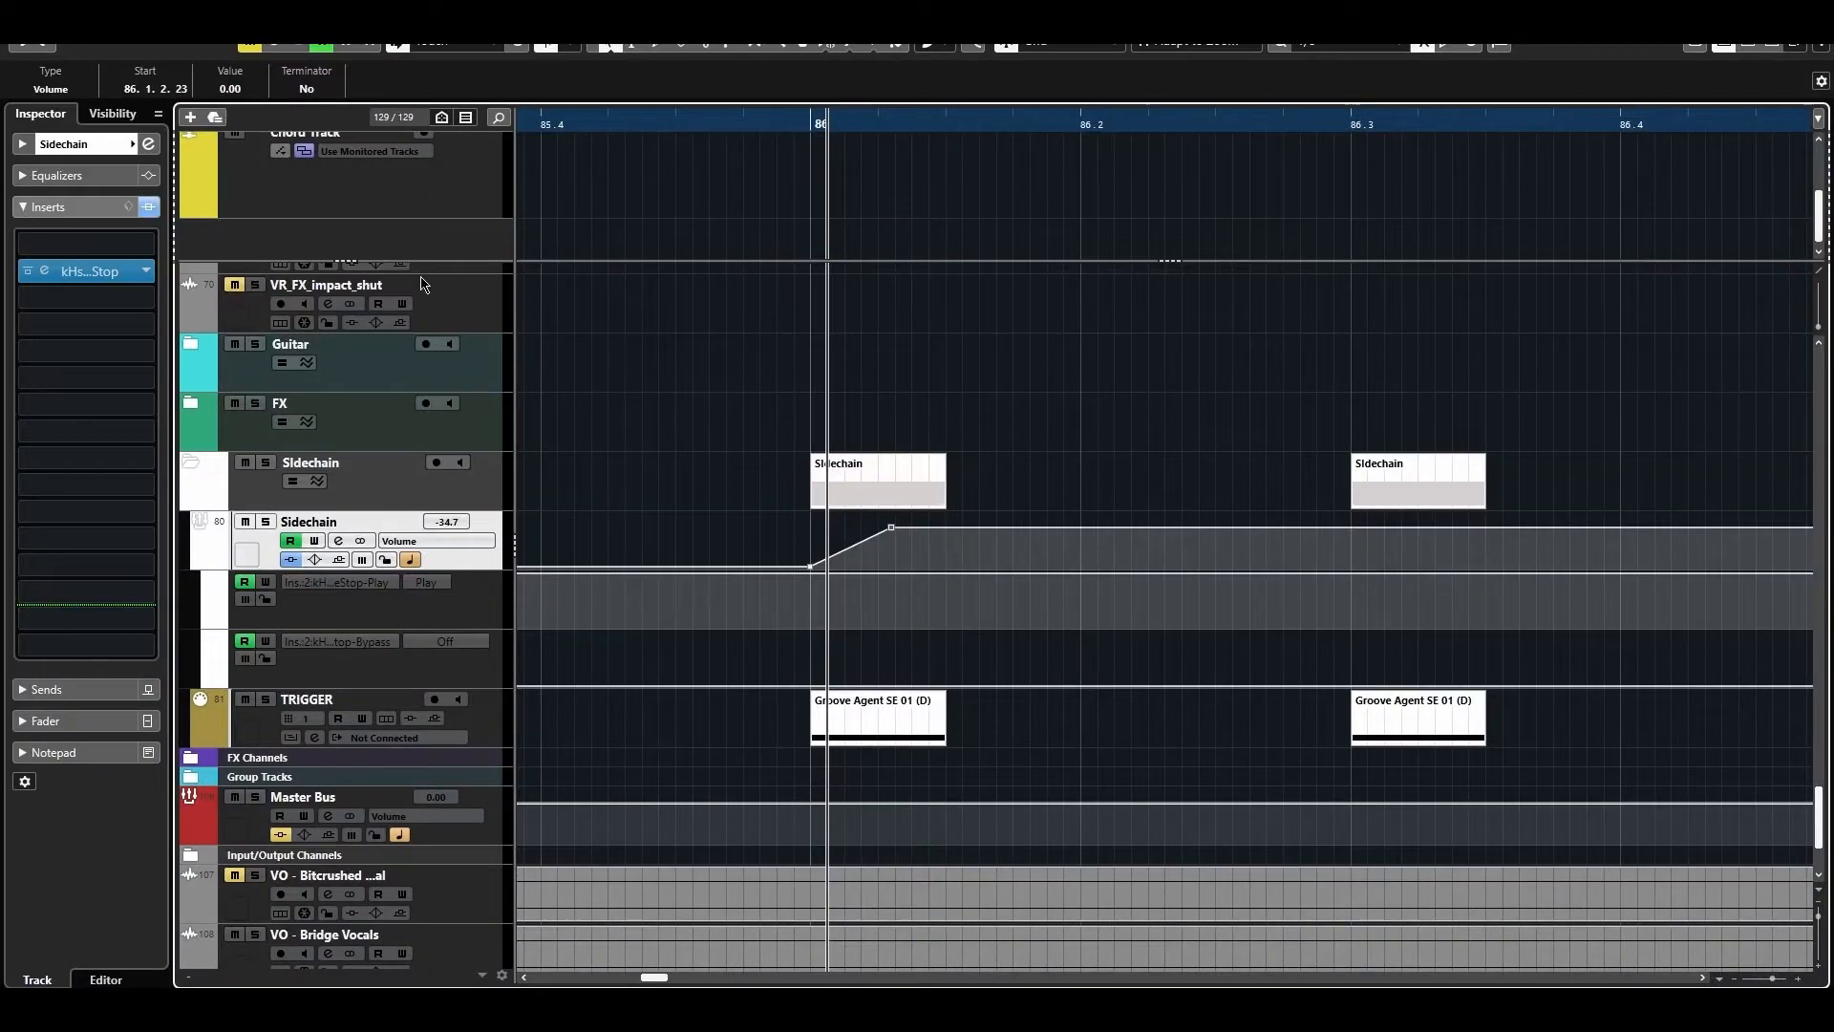
left_click_drag(853, 554, 1363, 537)
Select the two-beat volume automation range from bar 86 and duplicate it three times up to bar 88 during playback.
key("2")
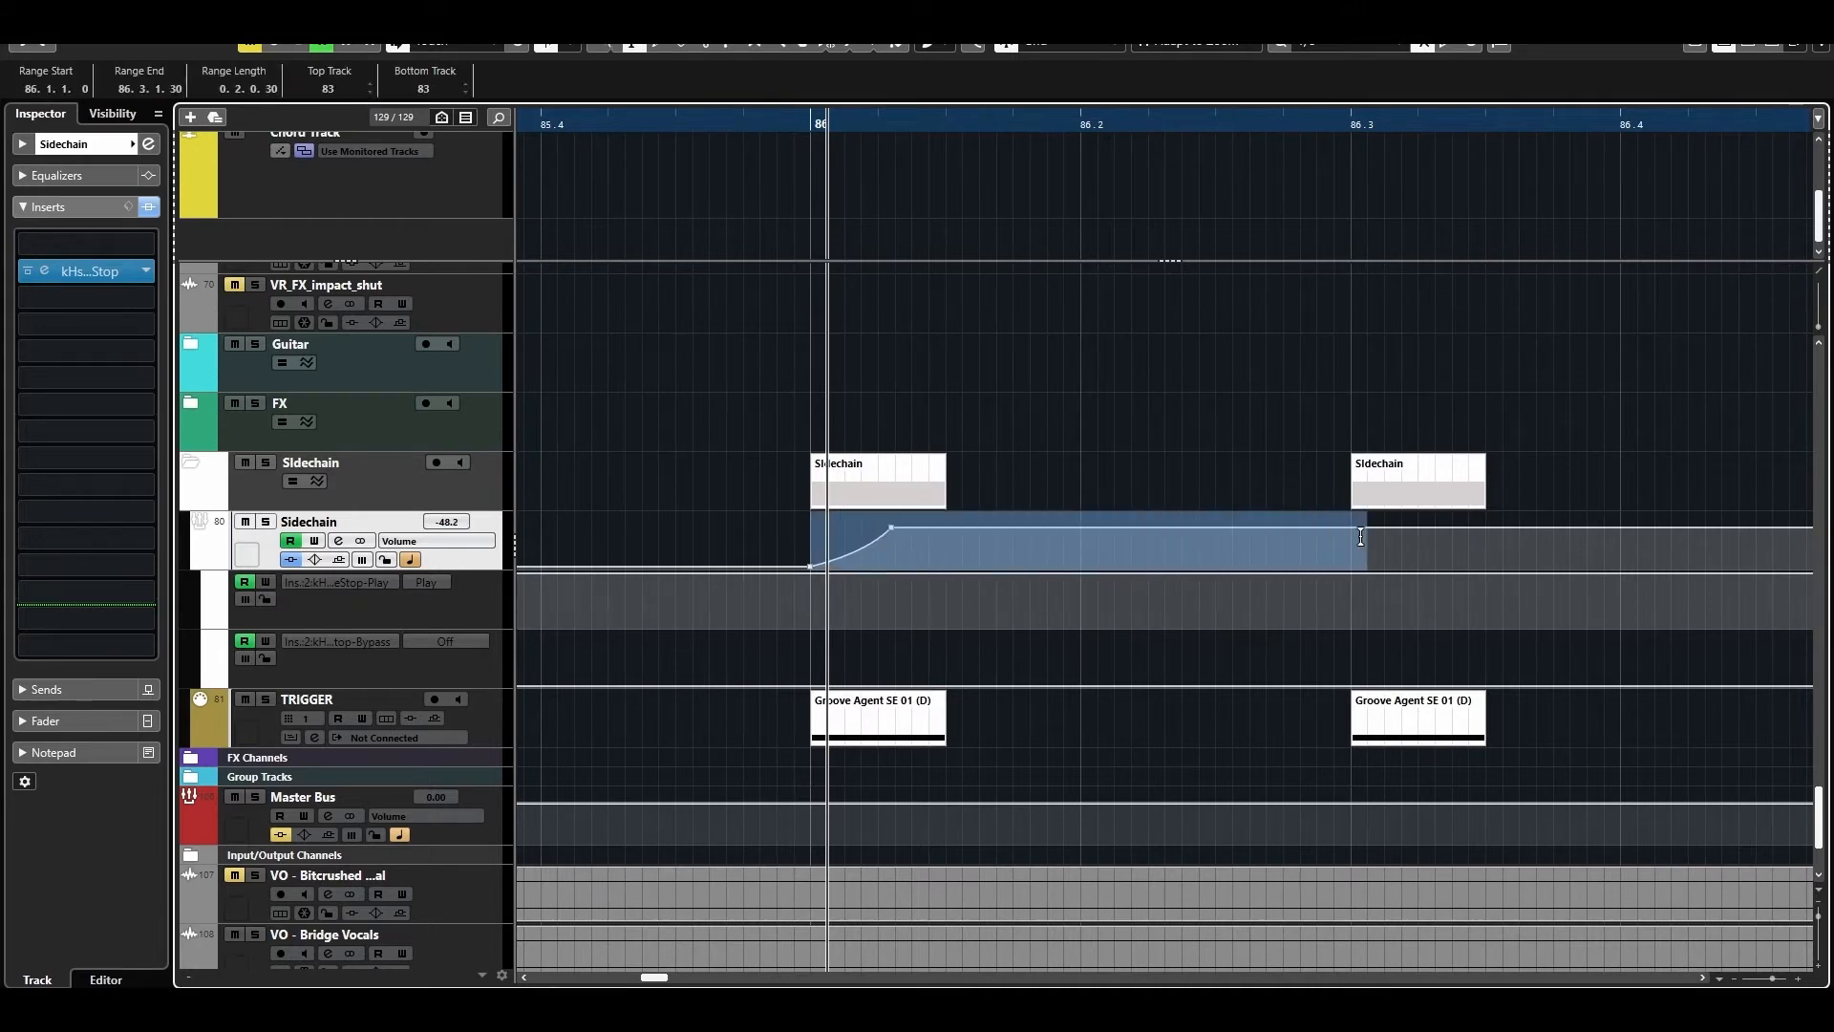
key("ctrl+d")
key("g")
key("g")
key("g")
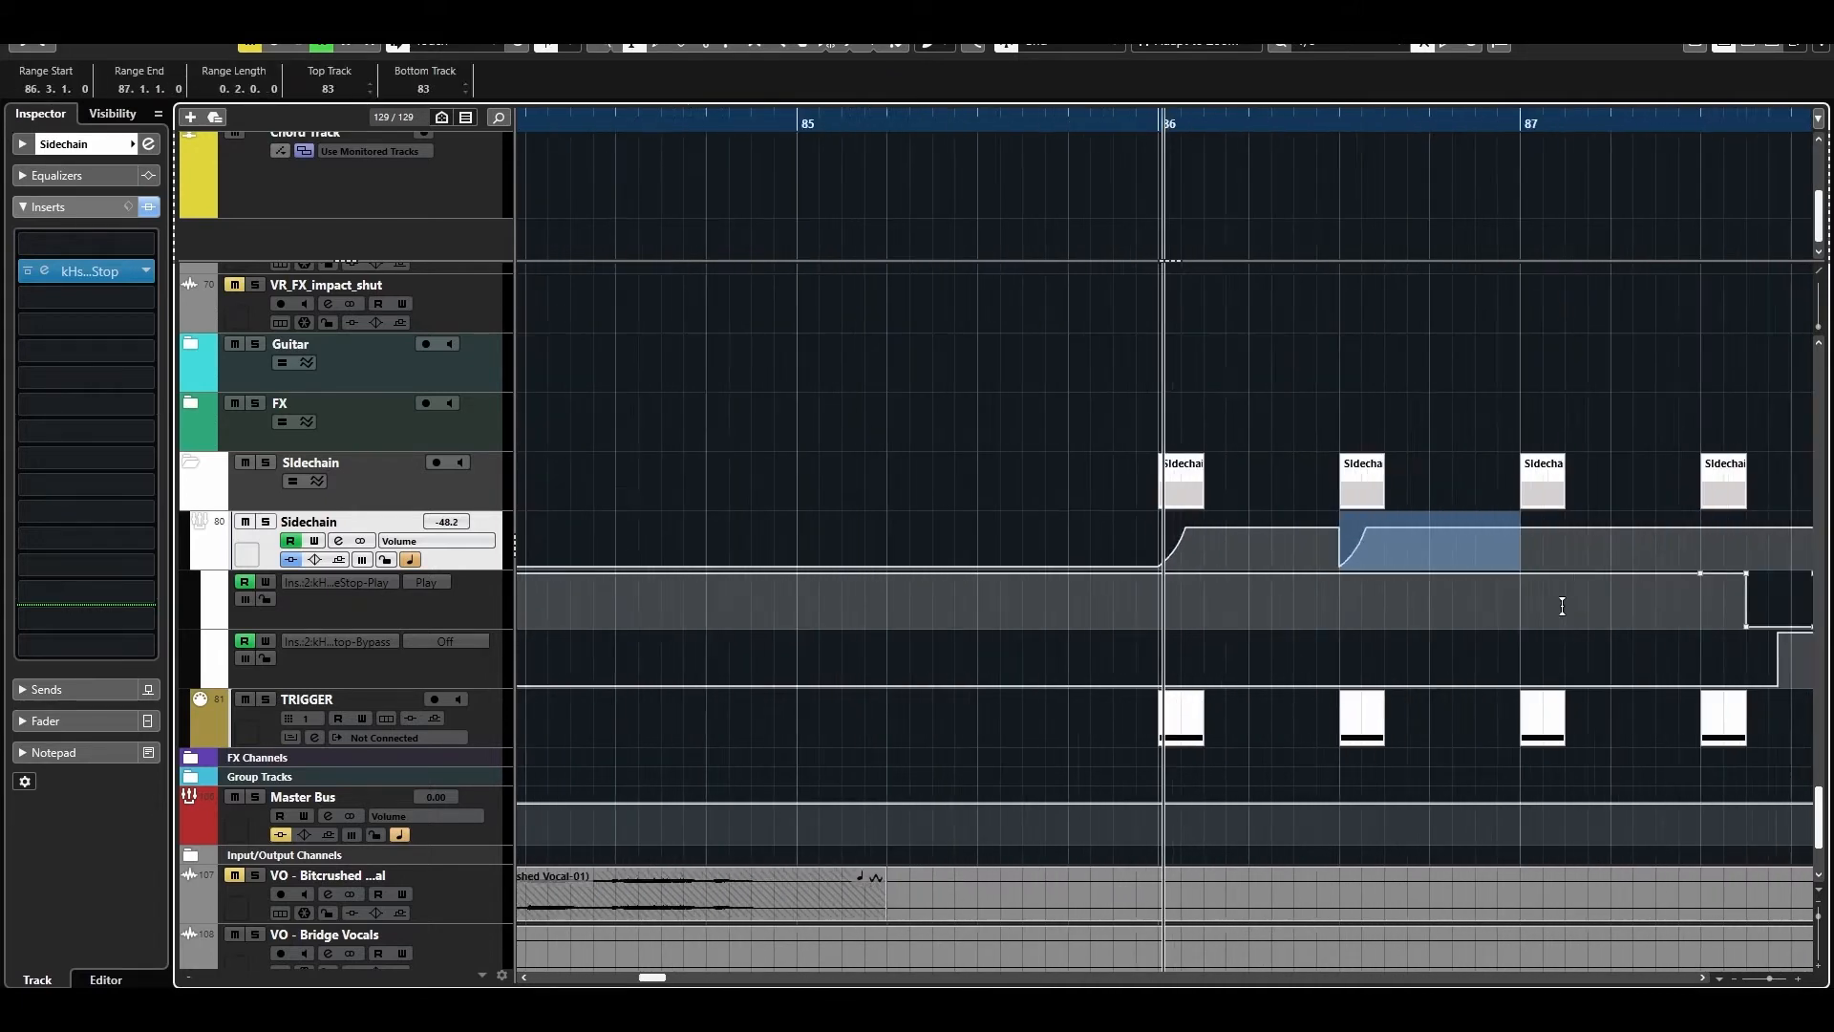
key("space")
key("ctrl+d")
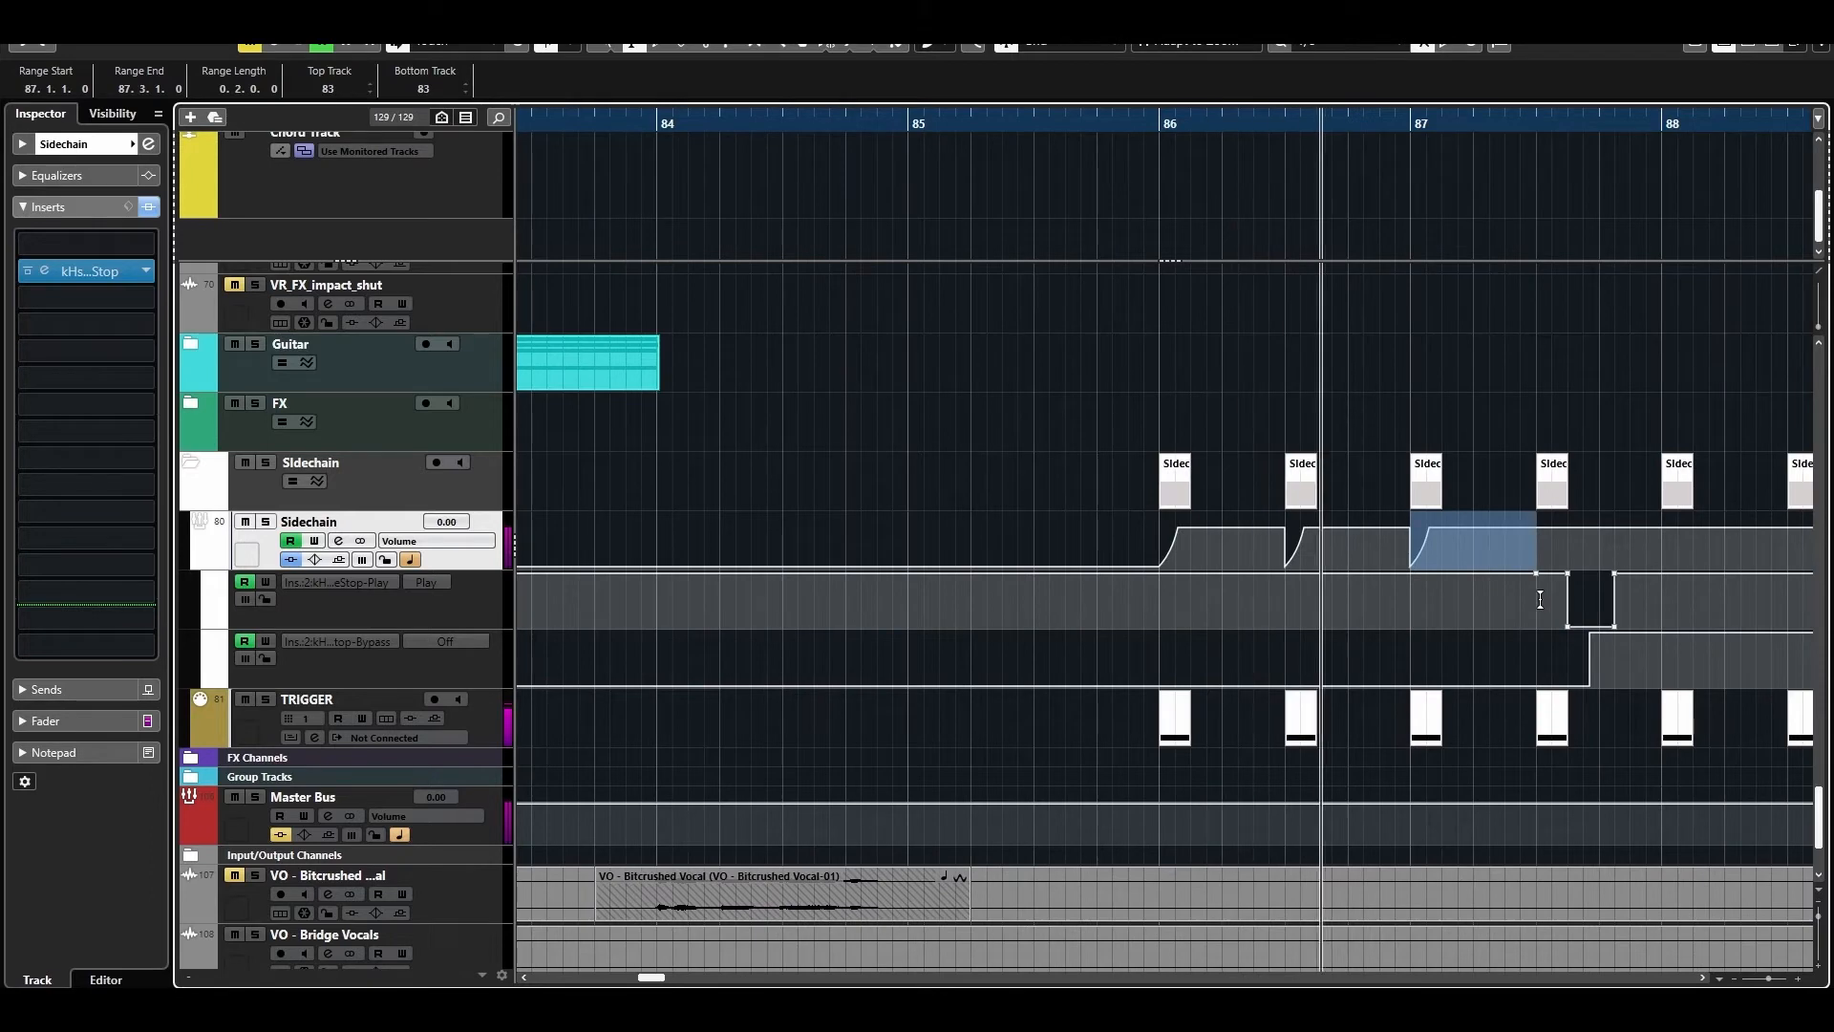
key("g")
key("ctrl+d")
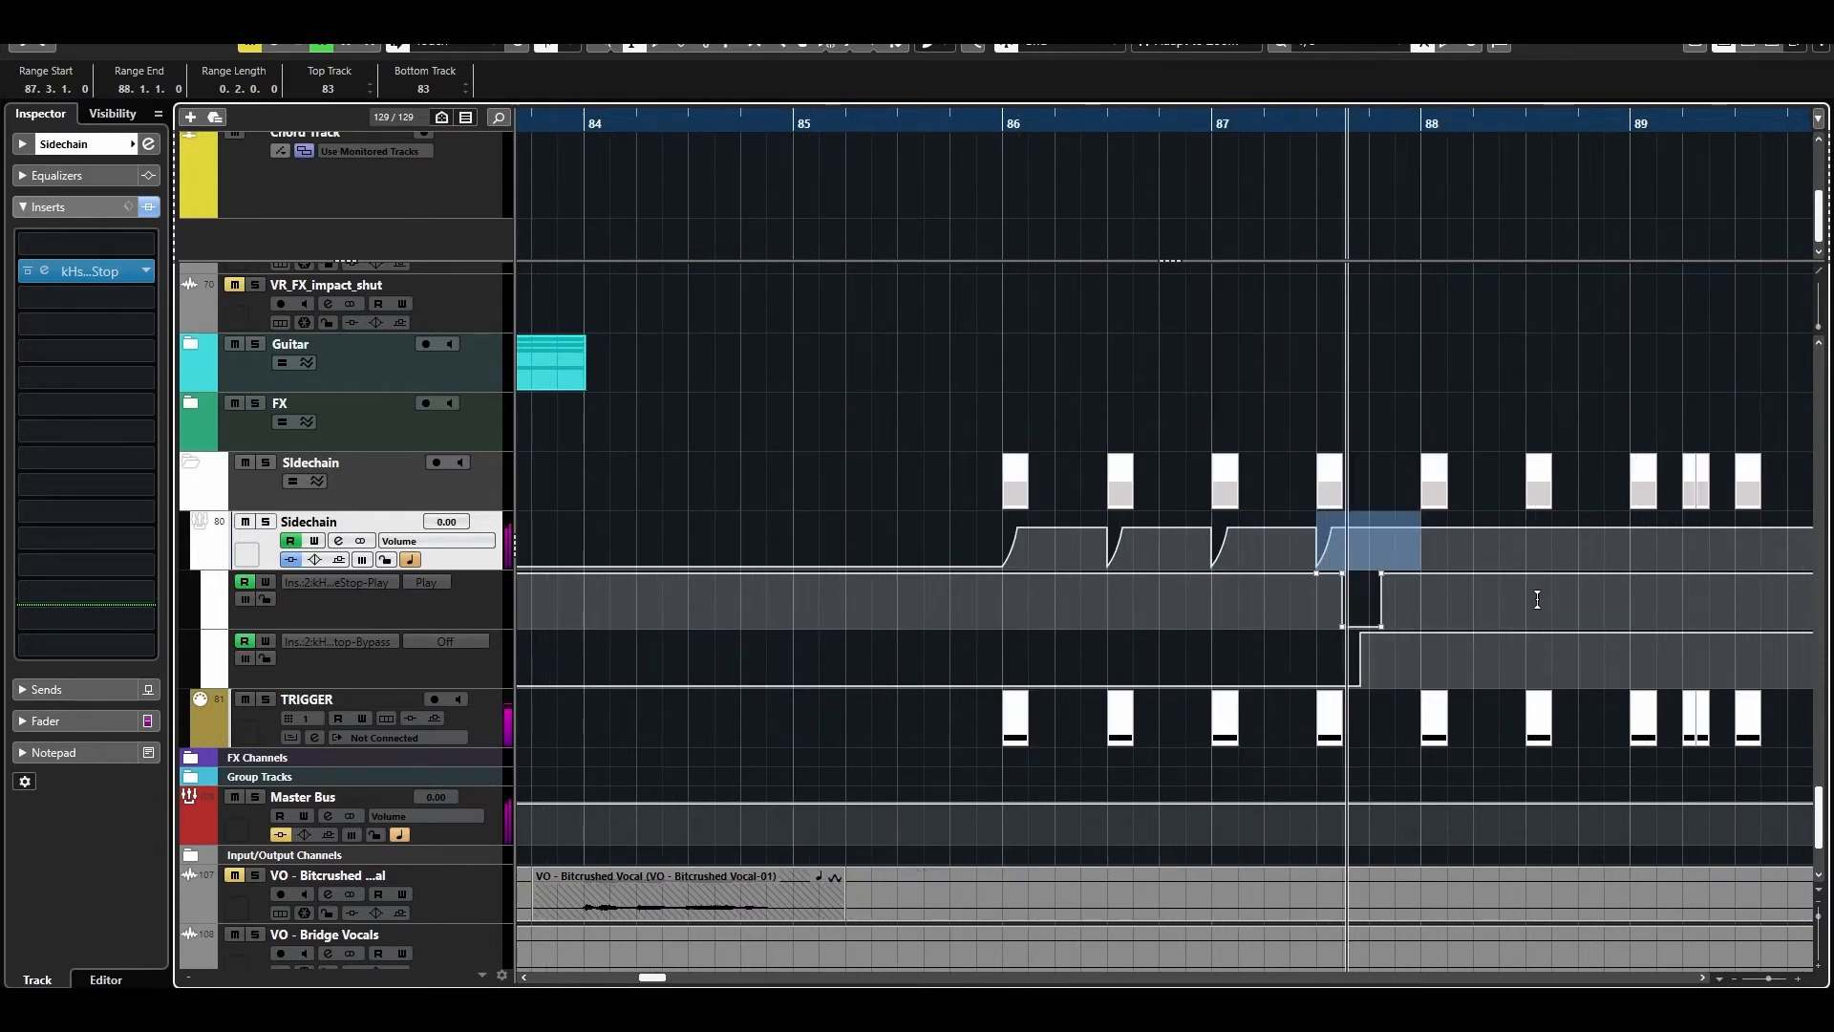
Examine the shape of the duplicated volume ramps around bar 86.3 and across bars 86 and 87.
key("s")
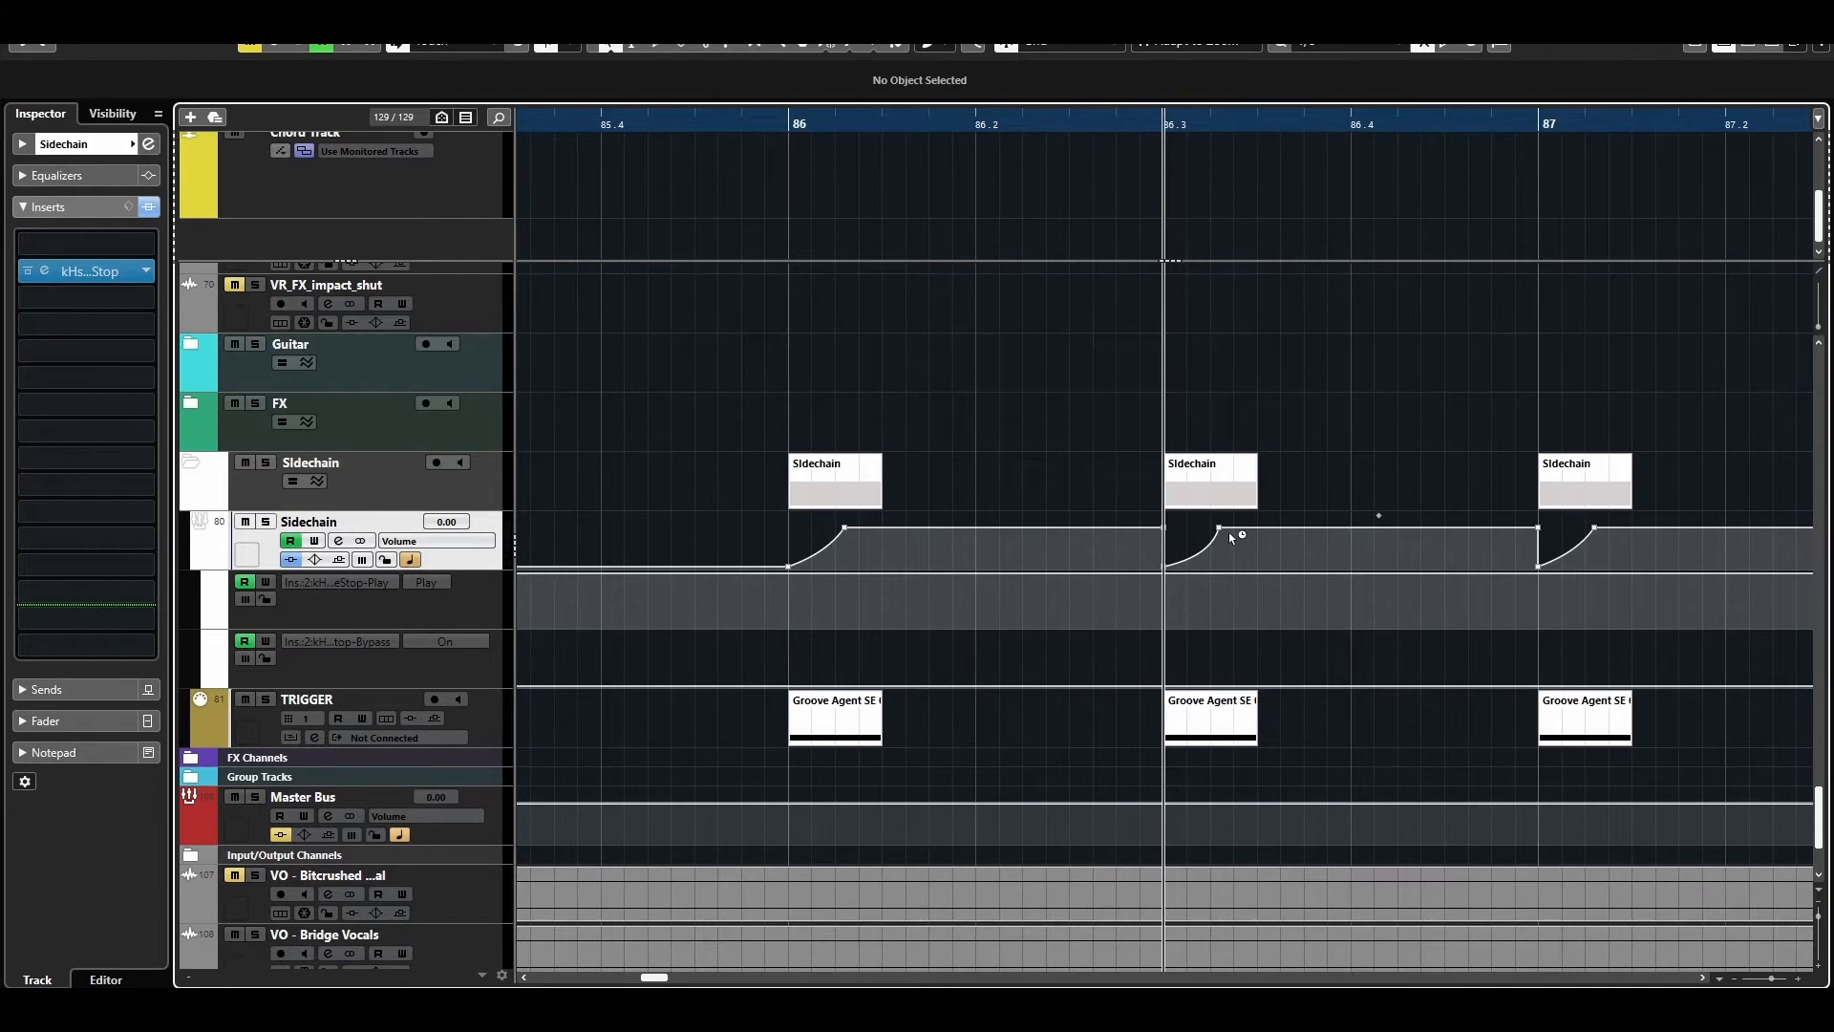
key("h")
key("h")
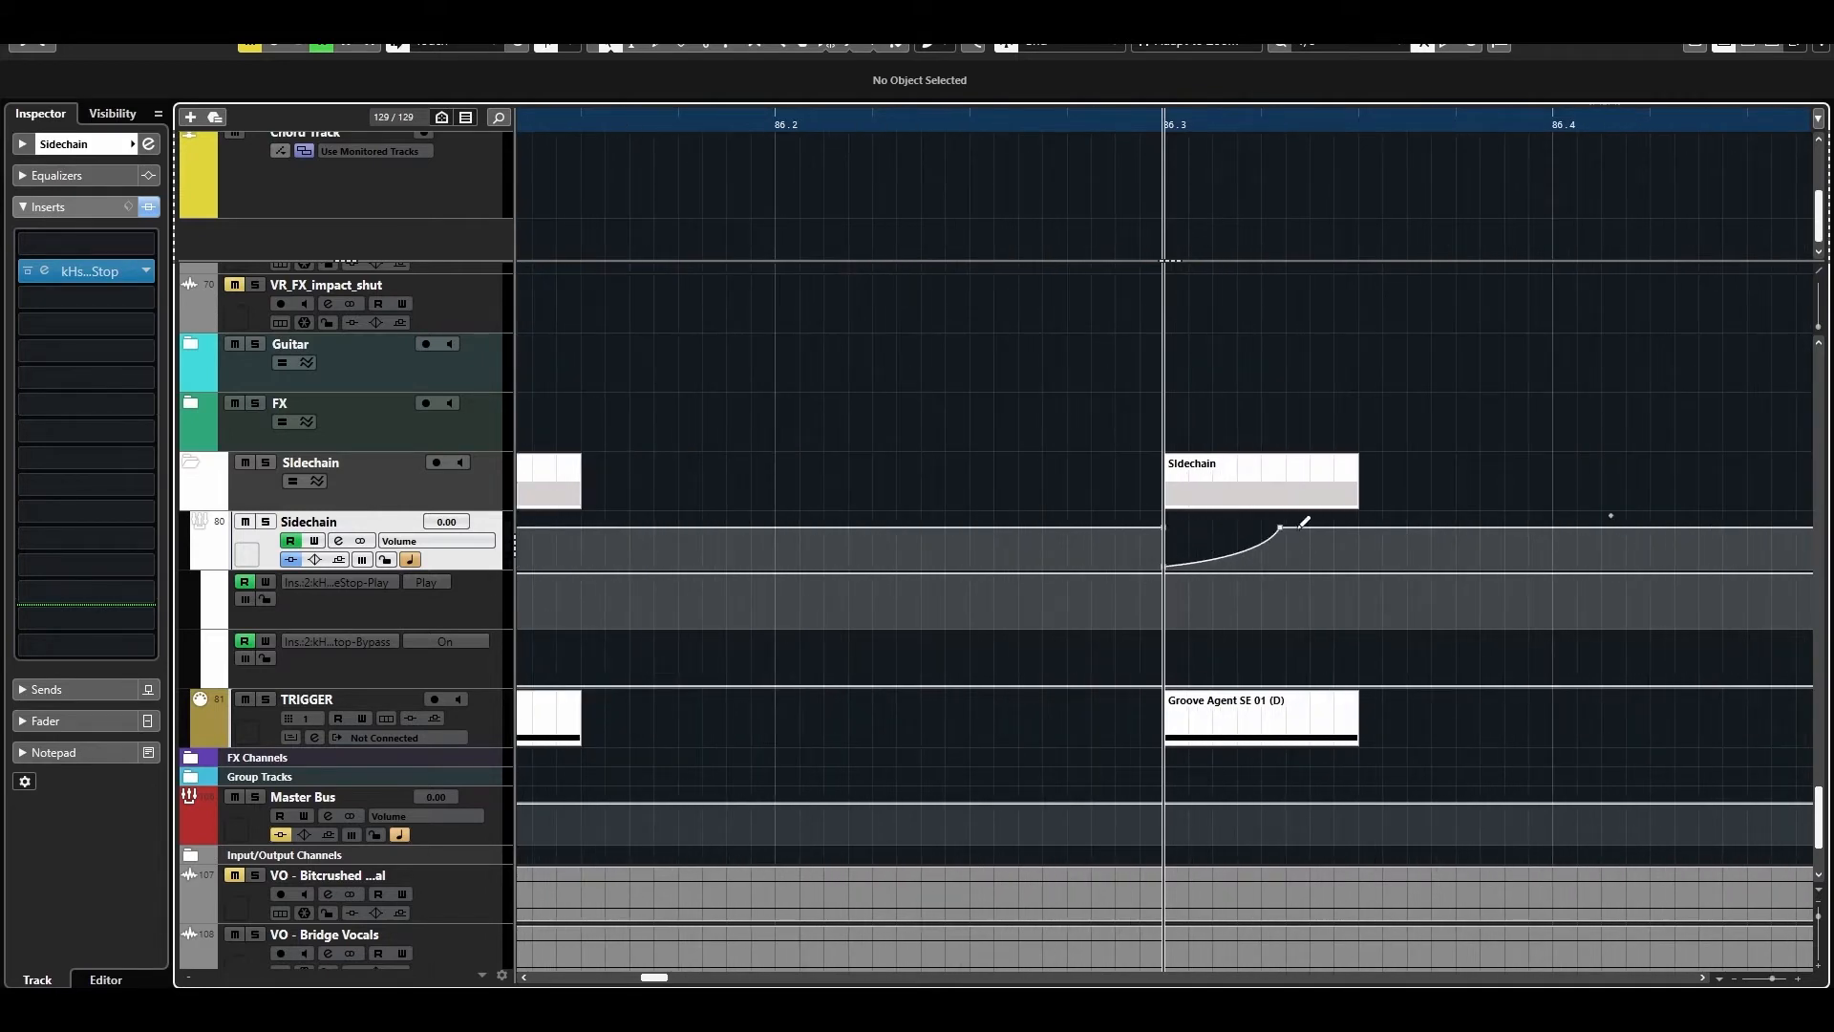
key("g")
key("g")
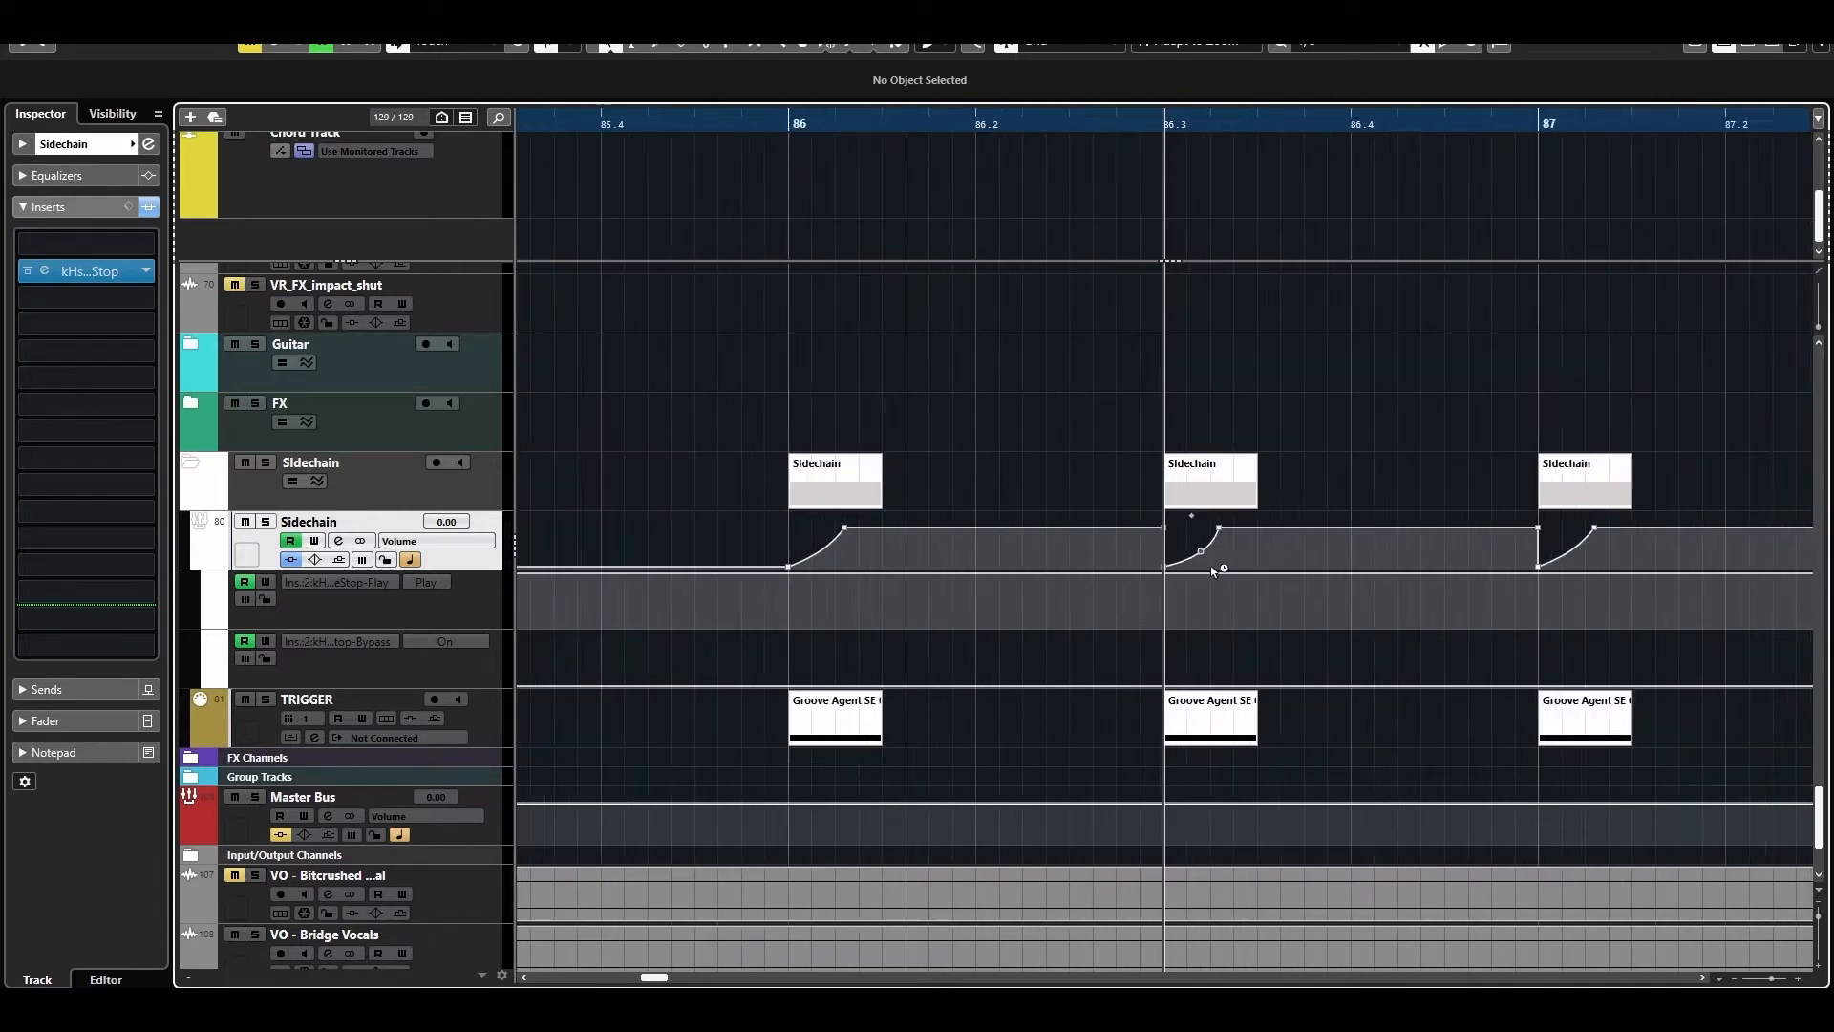
key("g")
key("g")
key("g")
key("g")
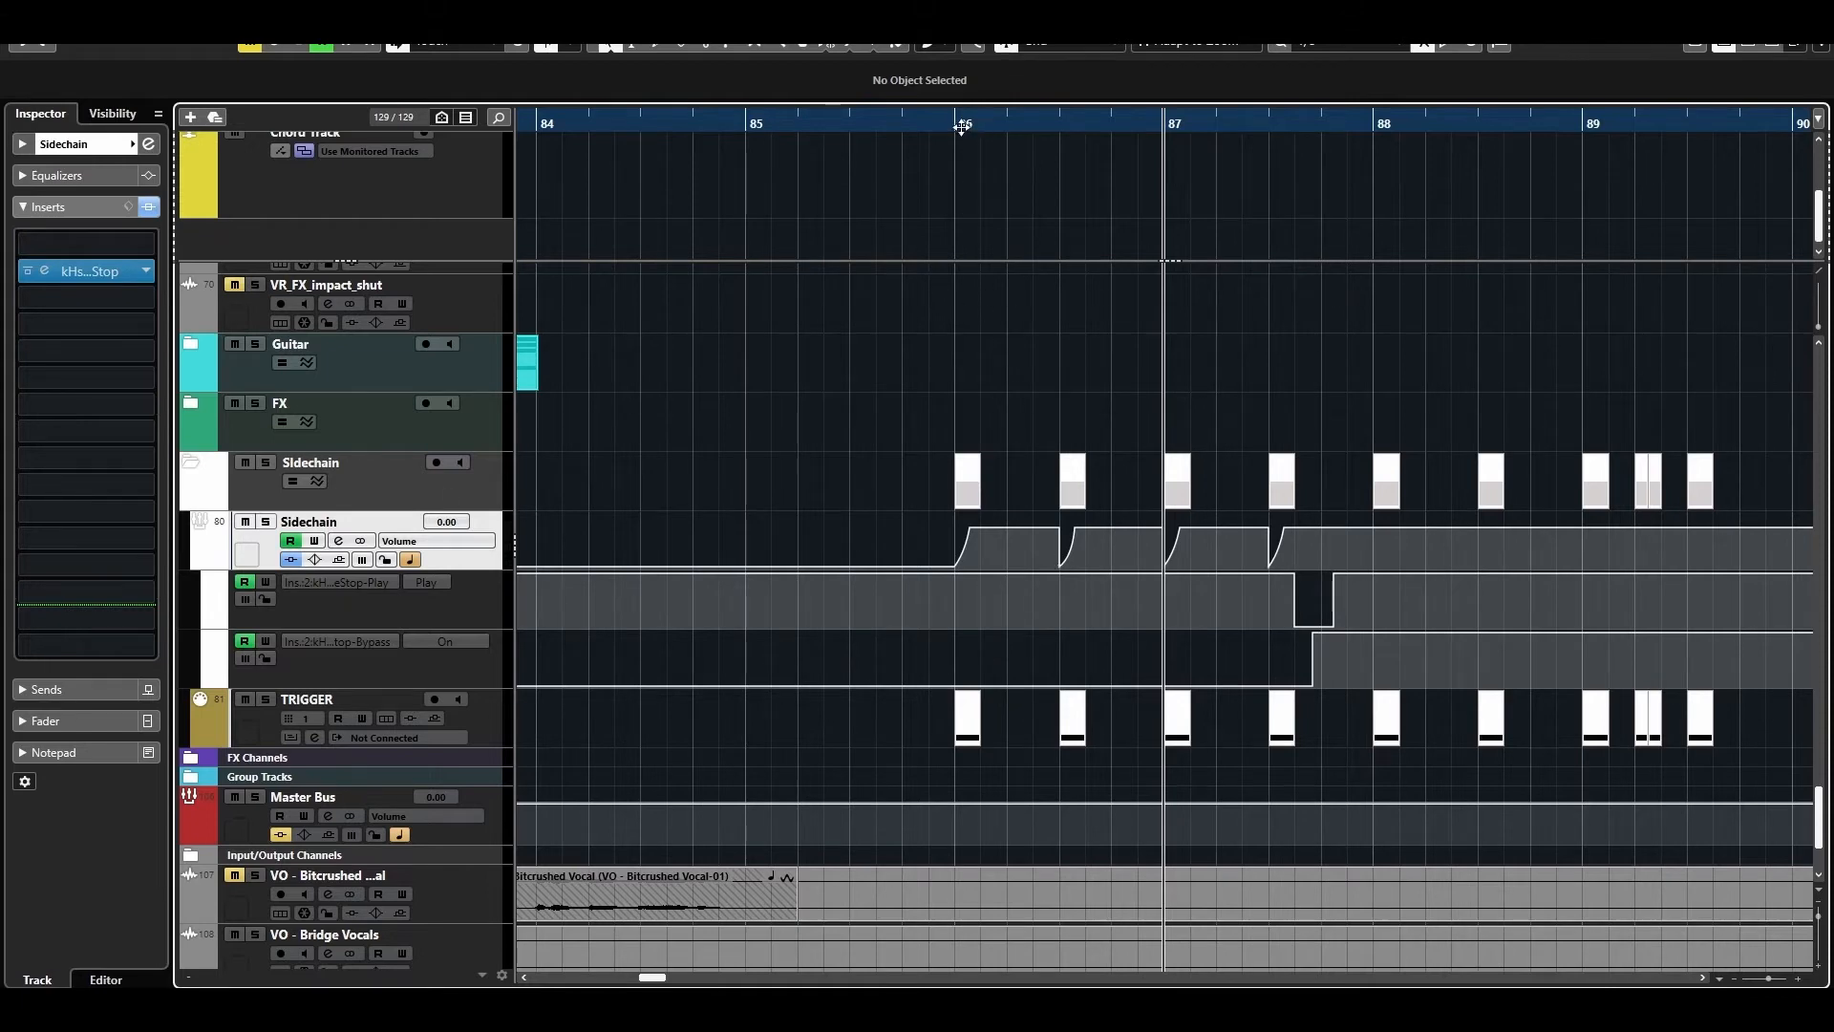
Play the drop from bar 86 with the drawn volume automation and stop playback.
left_click_drag(962, 127, 958, 160)
key("space")
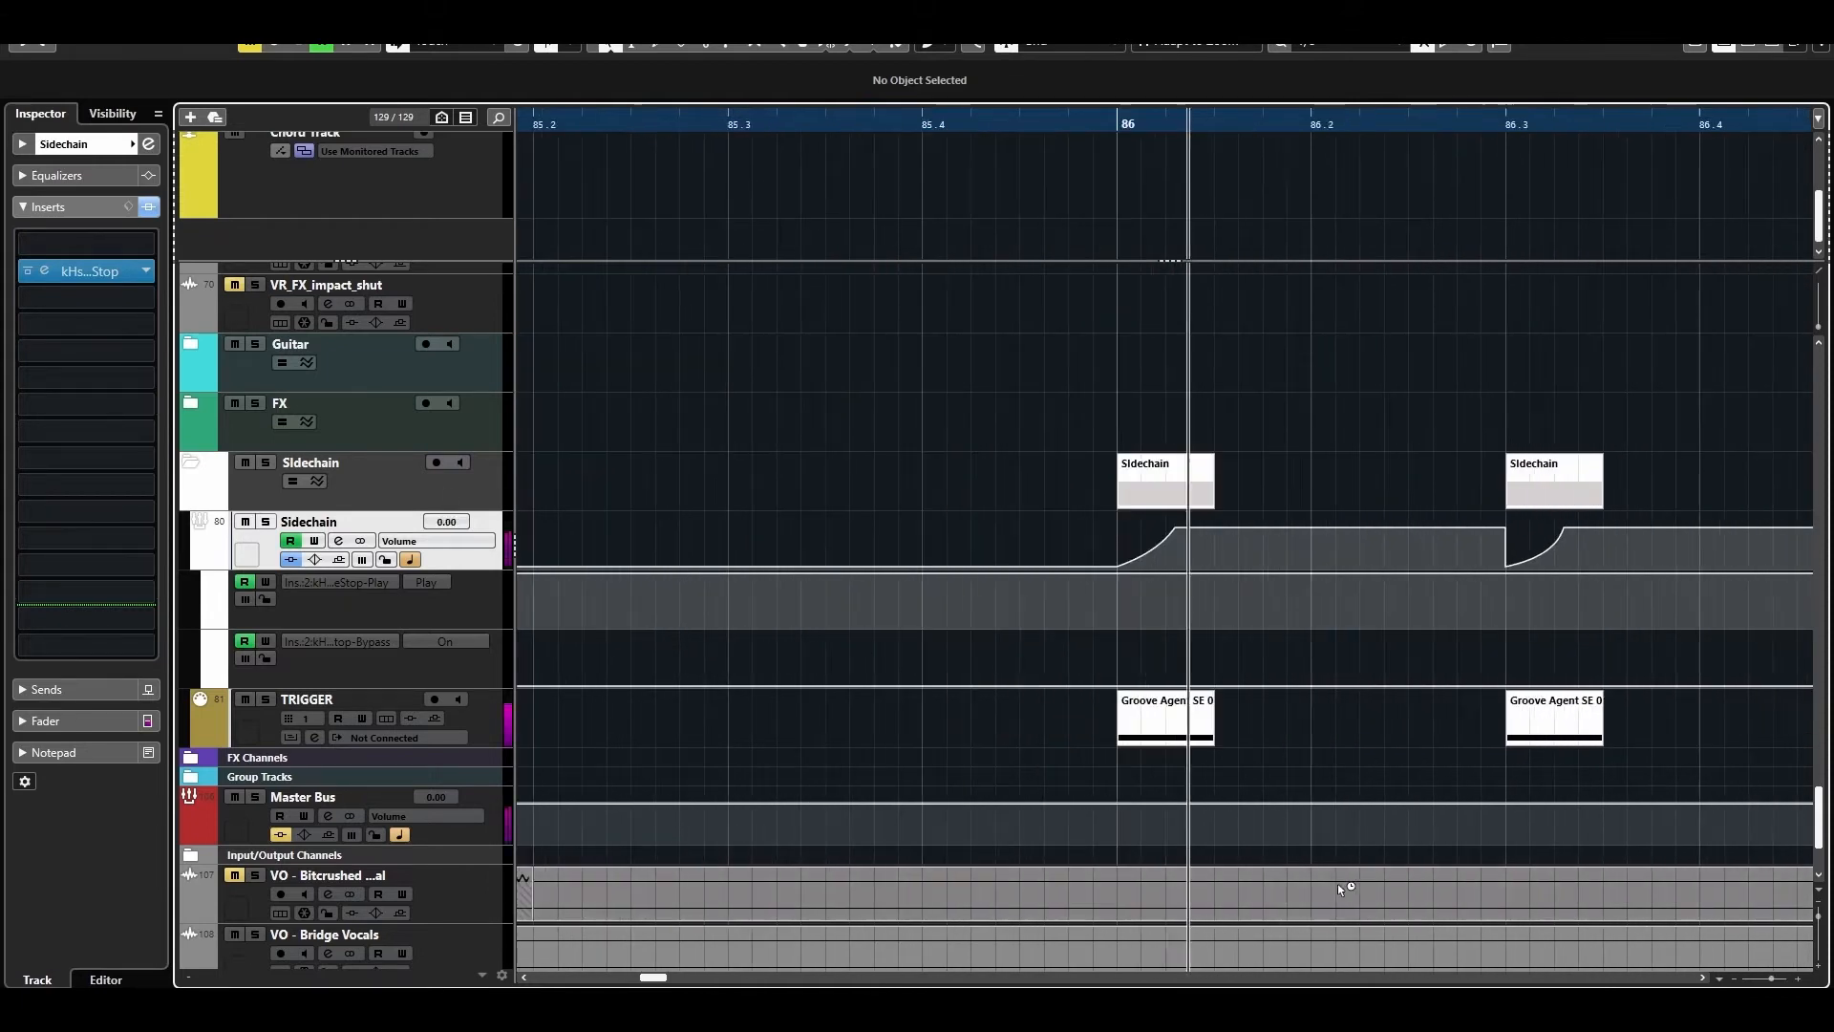
key("g")
key("g")
key("g")
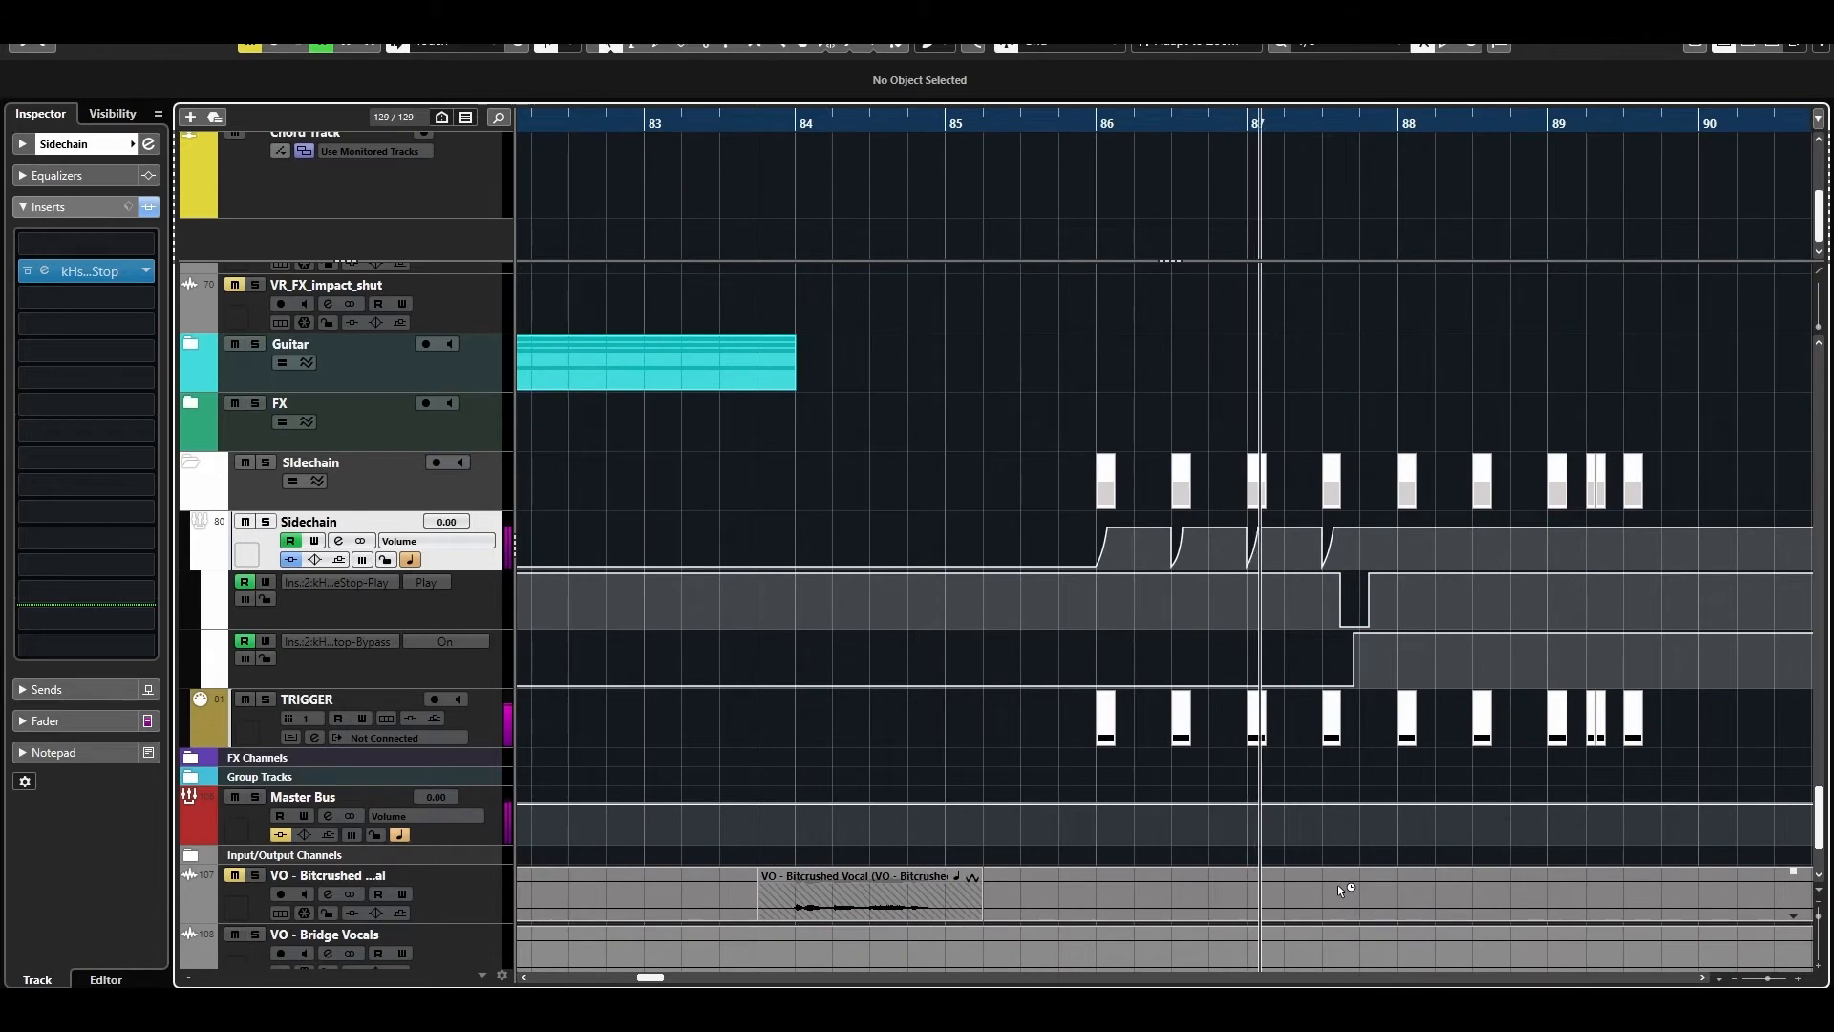
key("space")
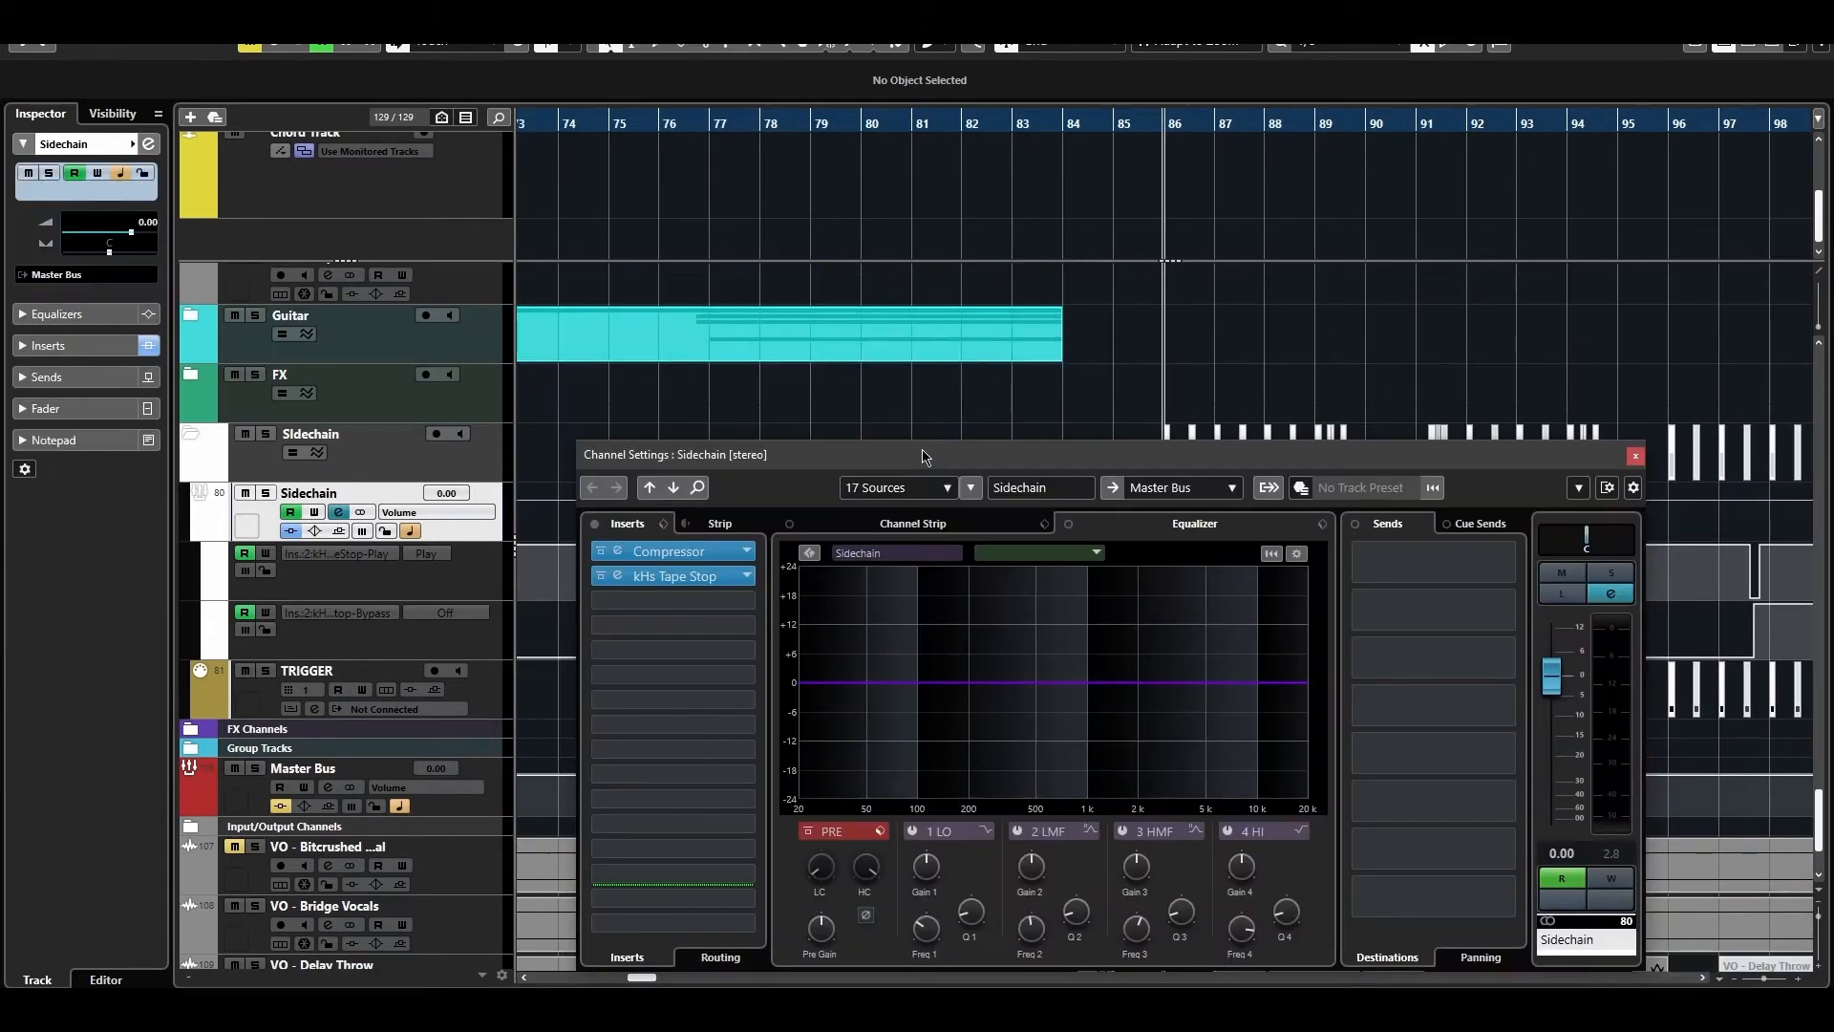
Reposition the Sidechain channel settings window and open the Compressor on the first insert.
left_click_drag(924, 455, 919, 399)
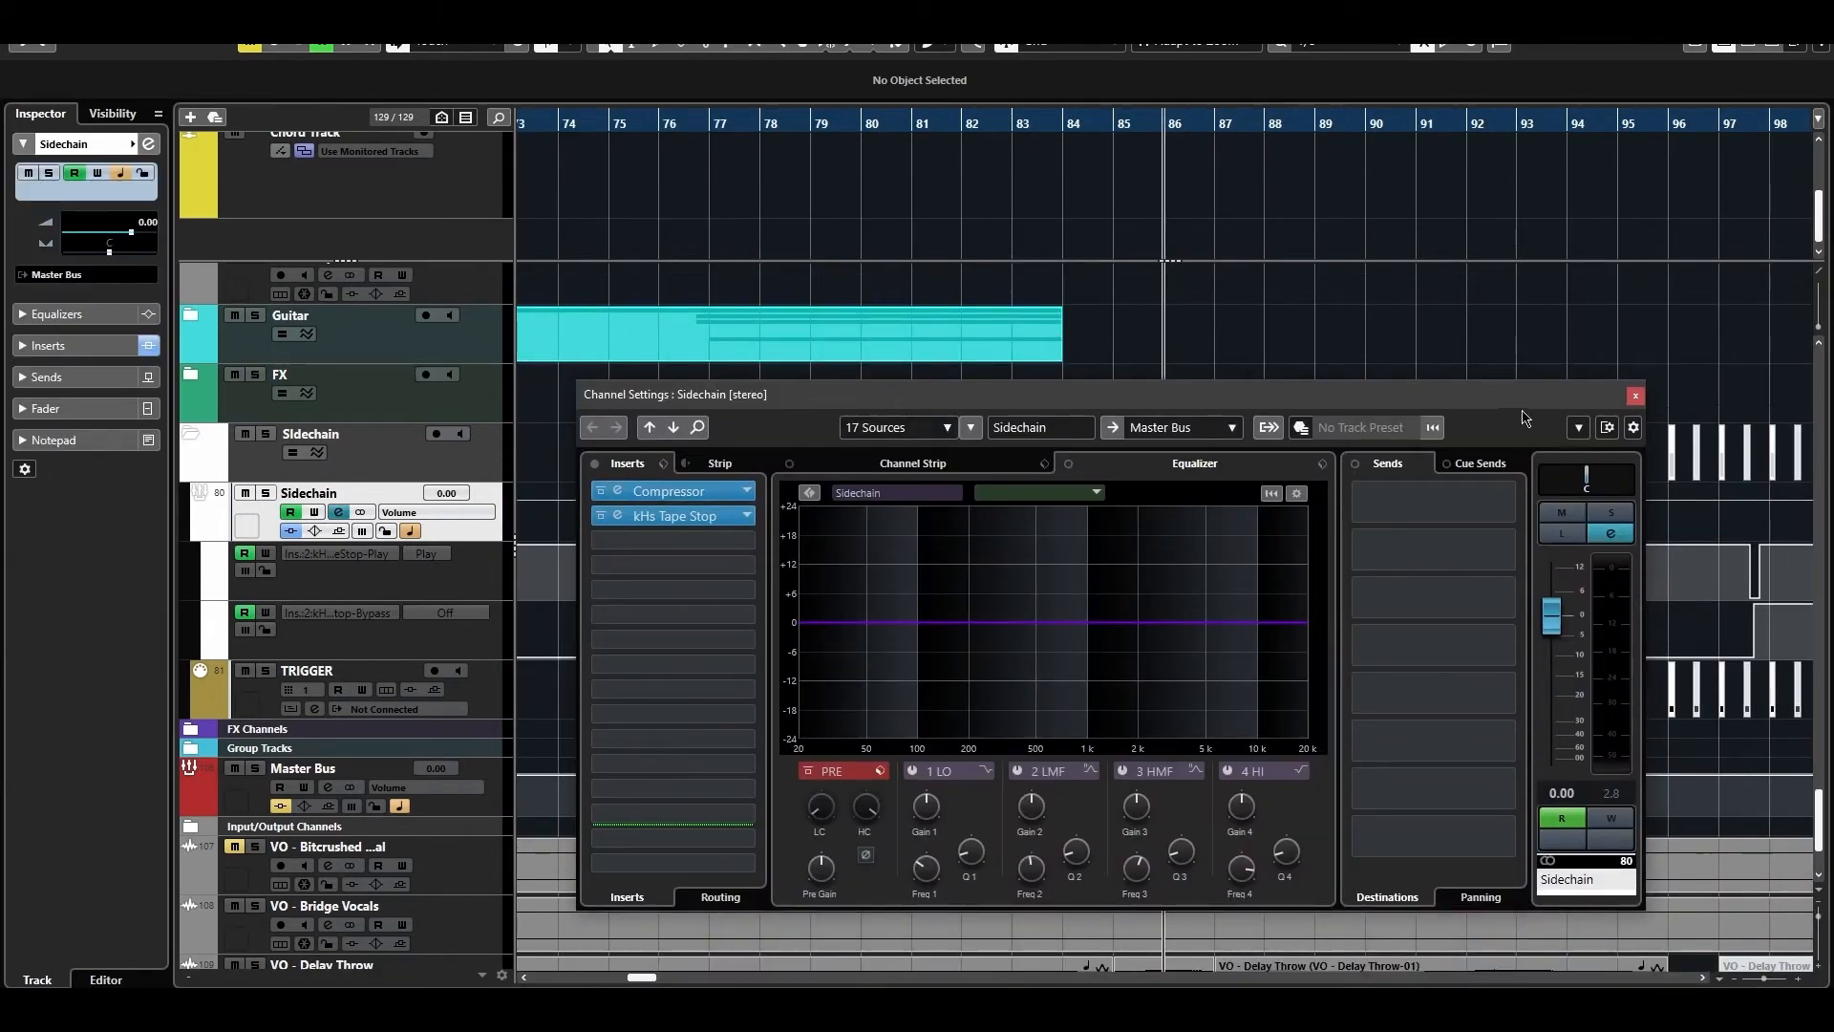
left_click_drag(1334, 409, 1396, 376)
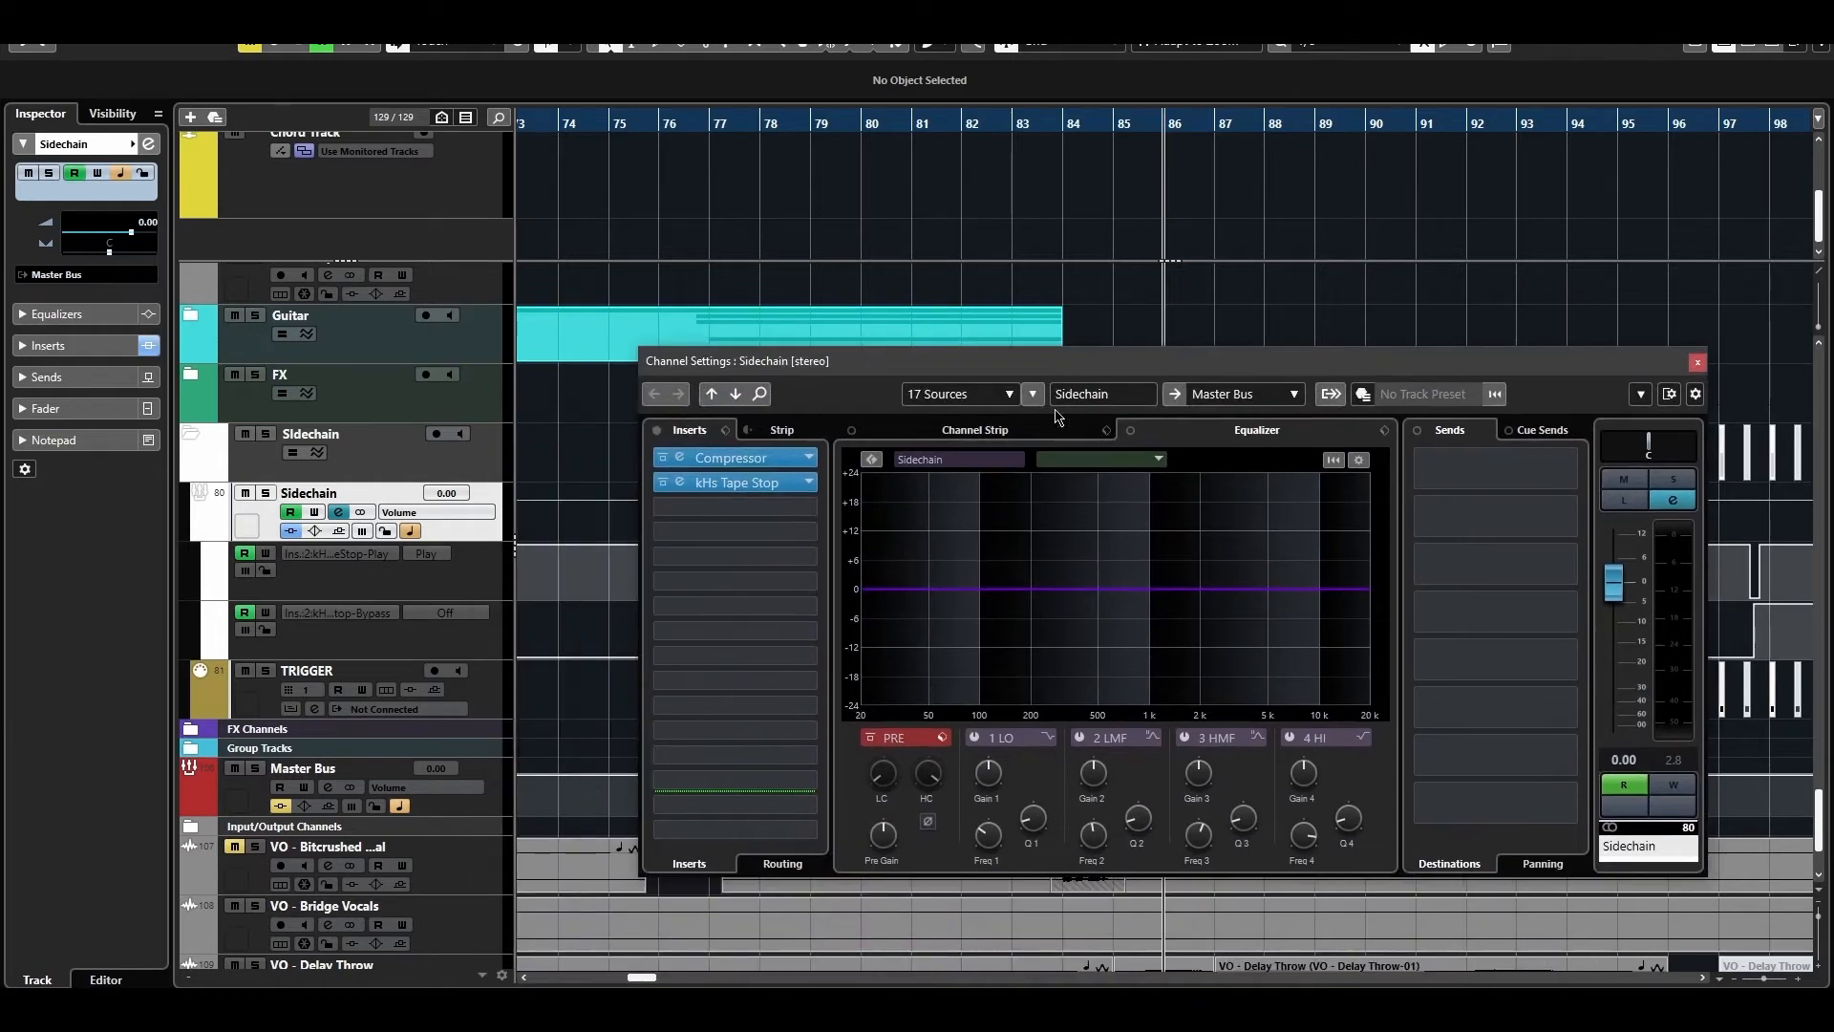
left_click(705, 457)
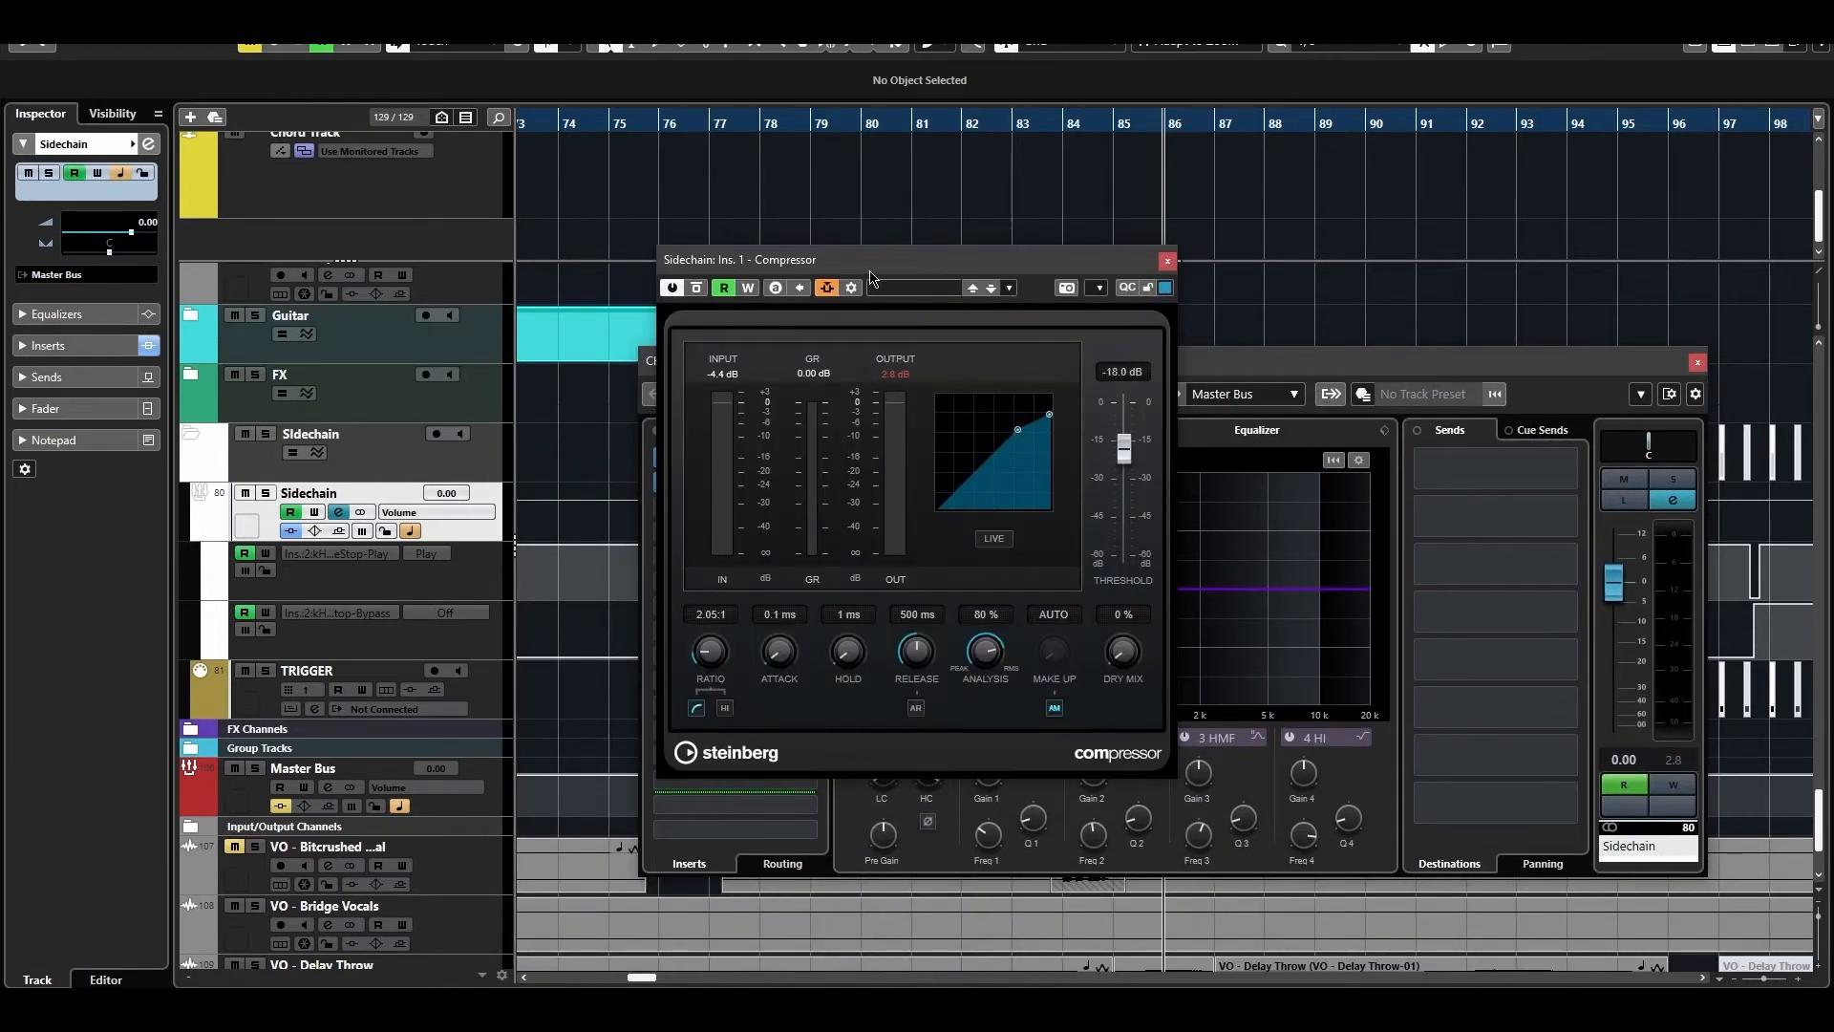
Replace the Kick source in the Compressor's side-chain routing with DROP KICK and close the routing.
left_click(827, 288)
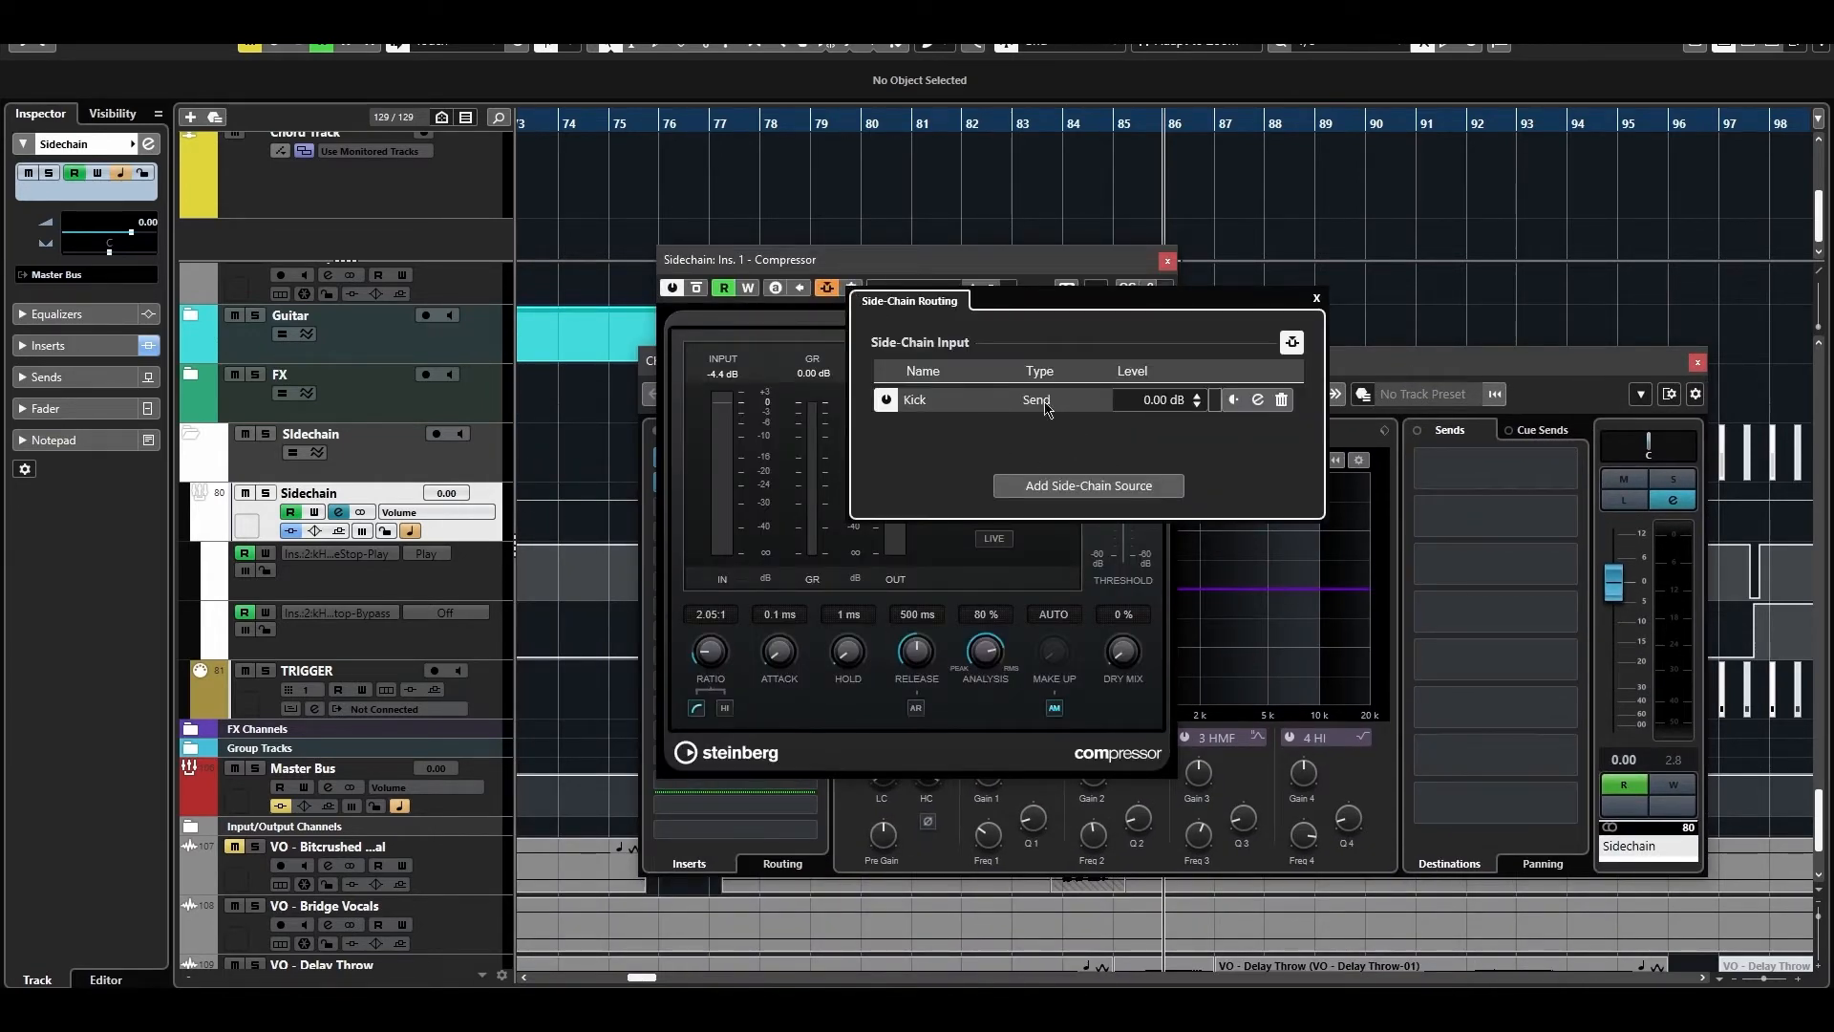
left_click(1281, 399)
left_click(1108, 485)
type("dro")
left_click(1208, 535)
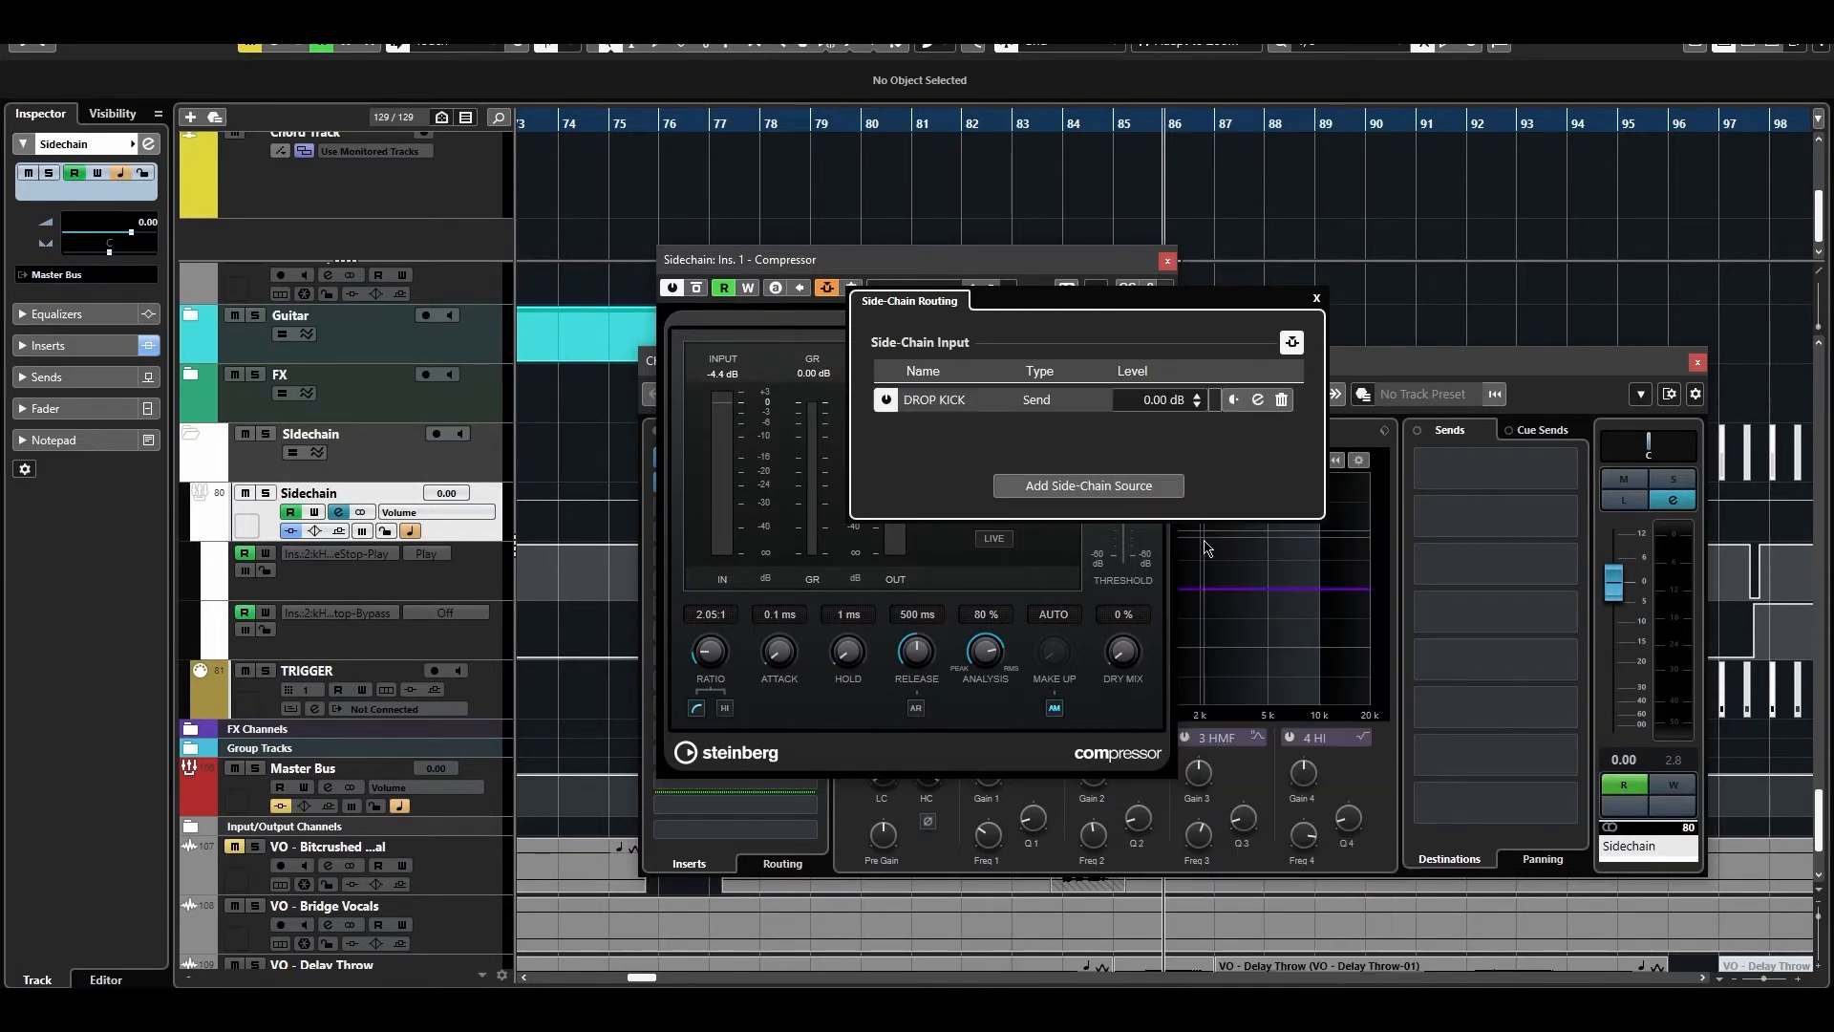
left_click(1204, 541)
left_click(1187, 737)
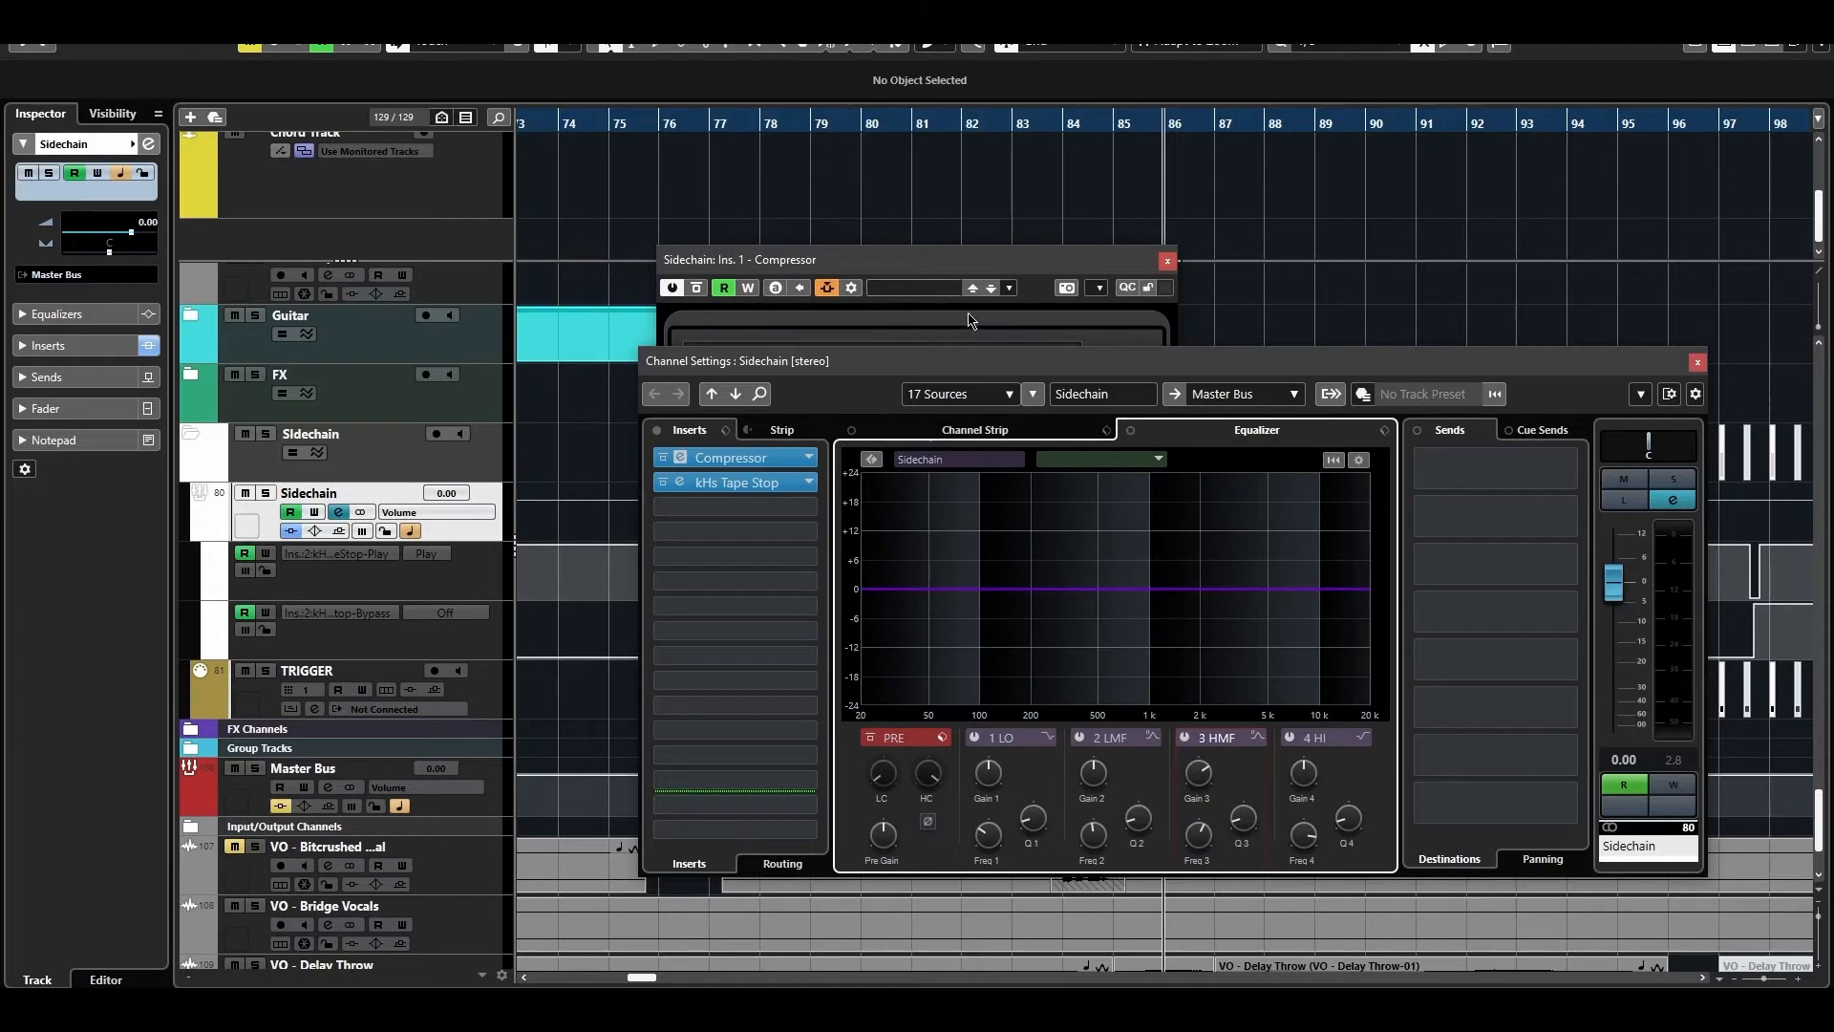
Set the Compressor's threshold to -20.0 dB and play the drop from bar 86.
left_click(1032, 269)
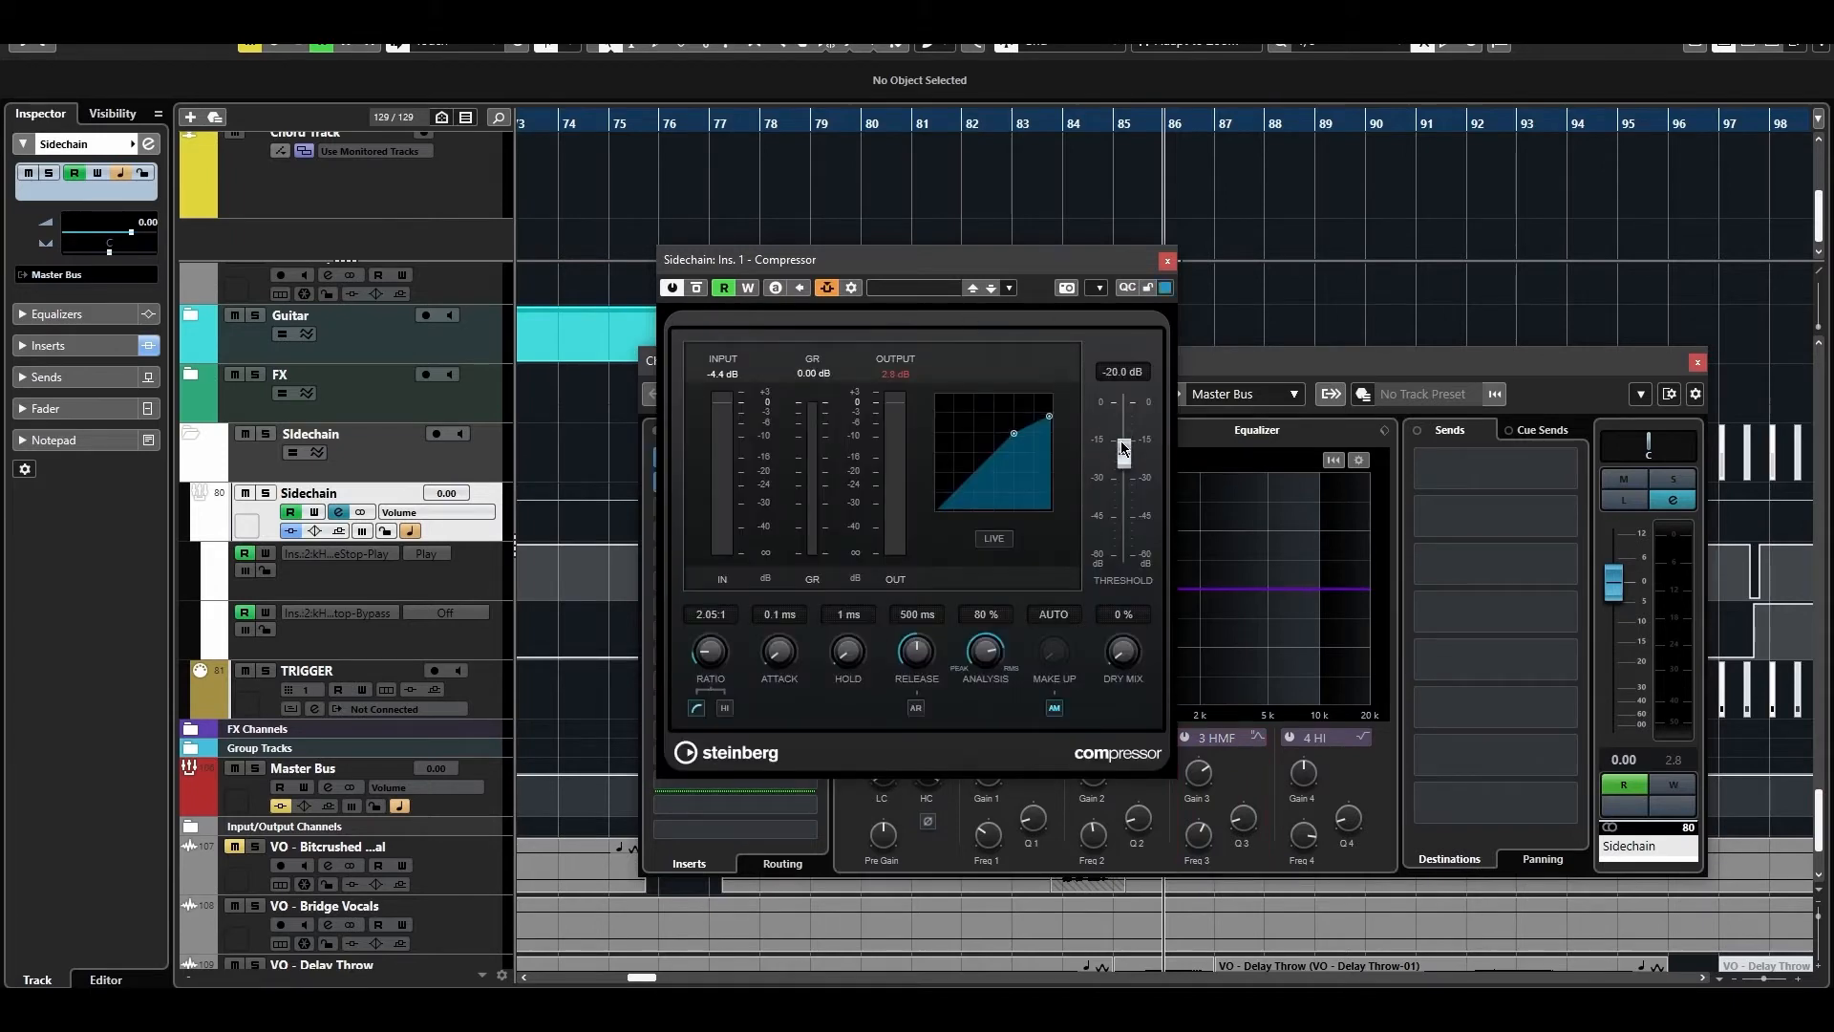
key("space")
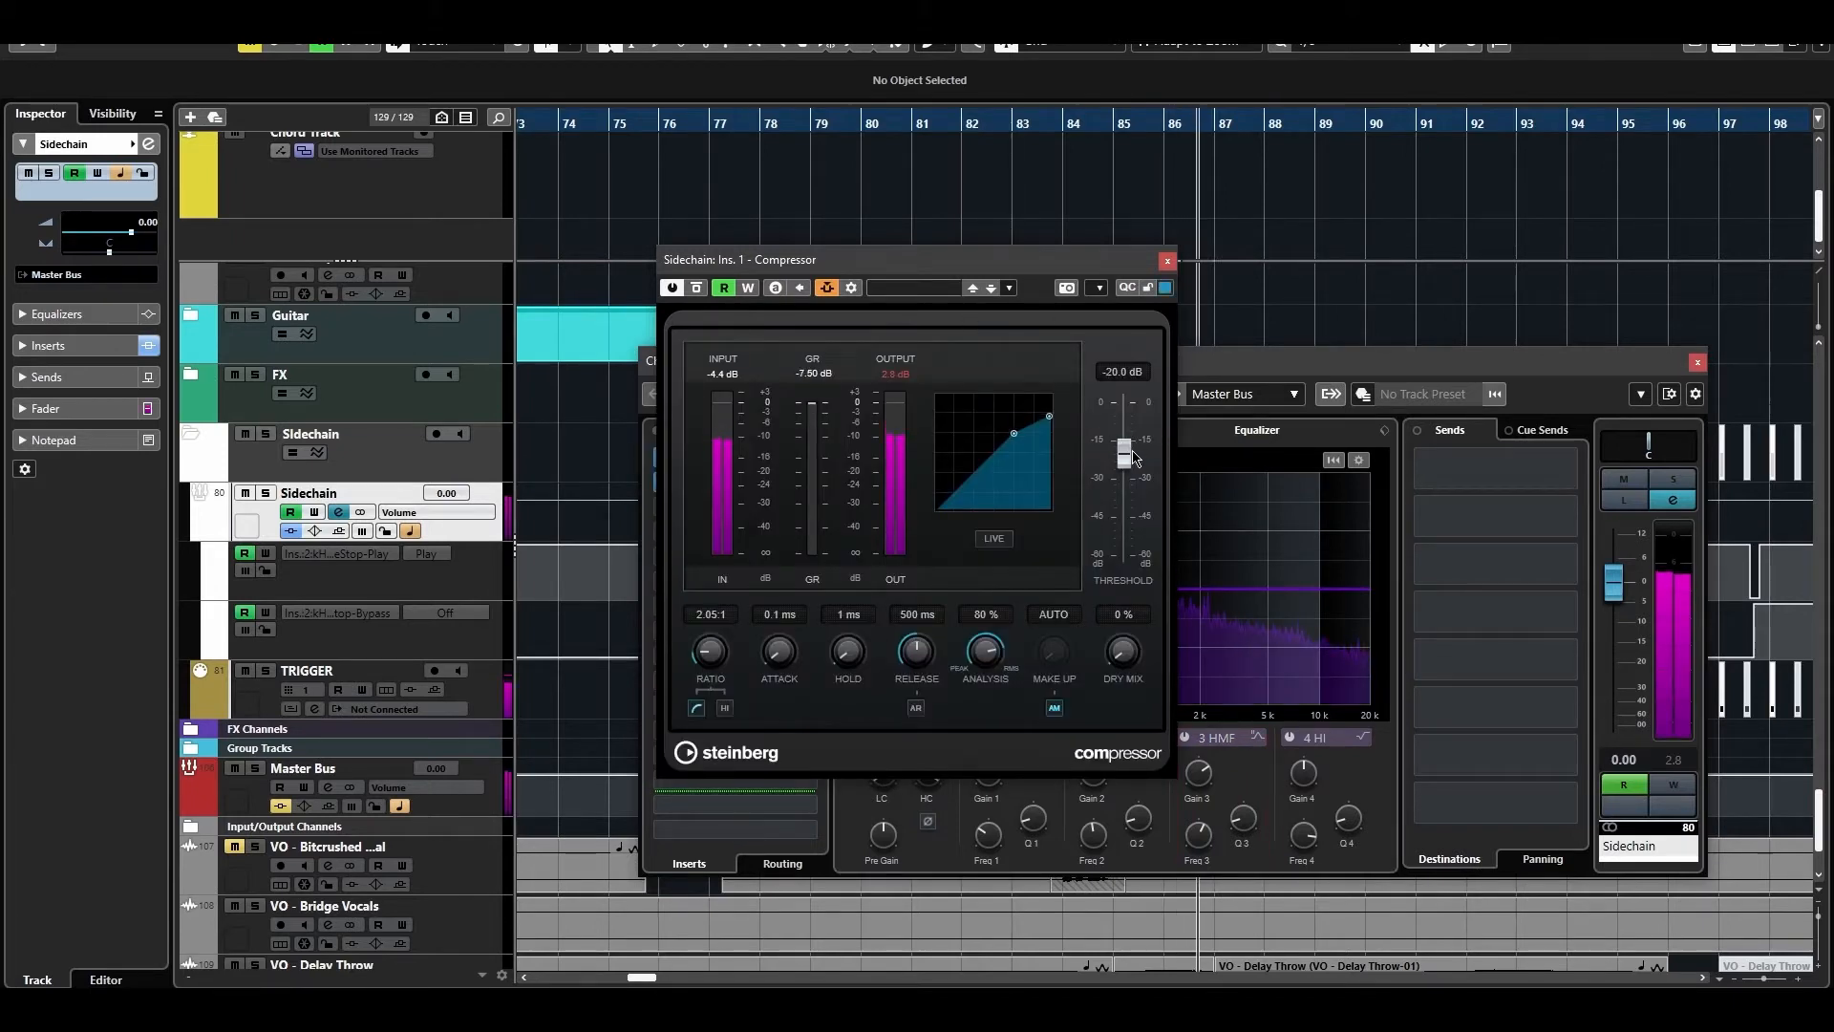
Set the Compressor's release to 74 ms, threshold to -25.5 dB and ratio to 7.86:1 while playing the drop, stop playback and close the Compressor.
key("space")
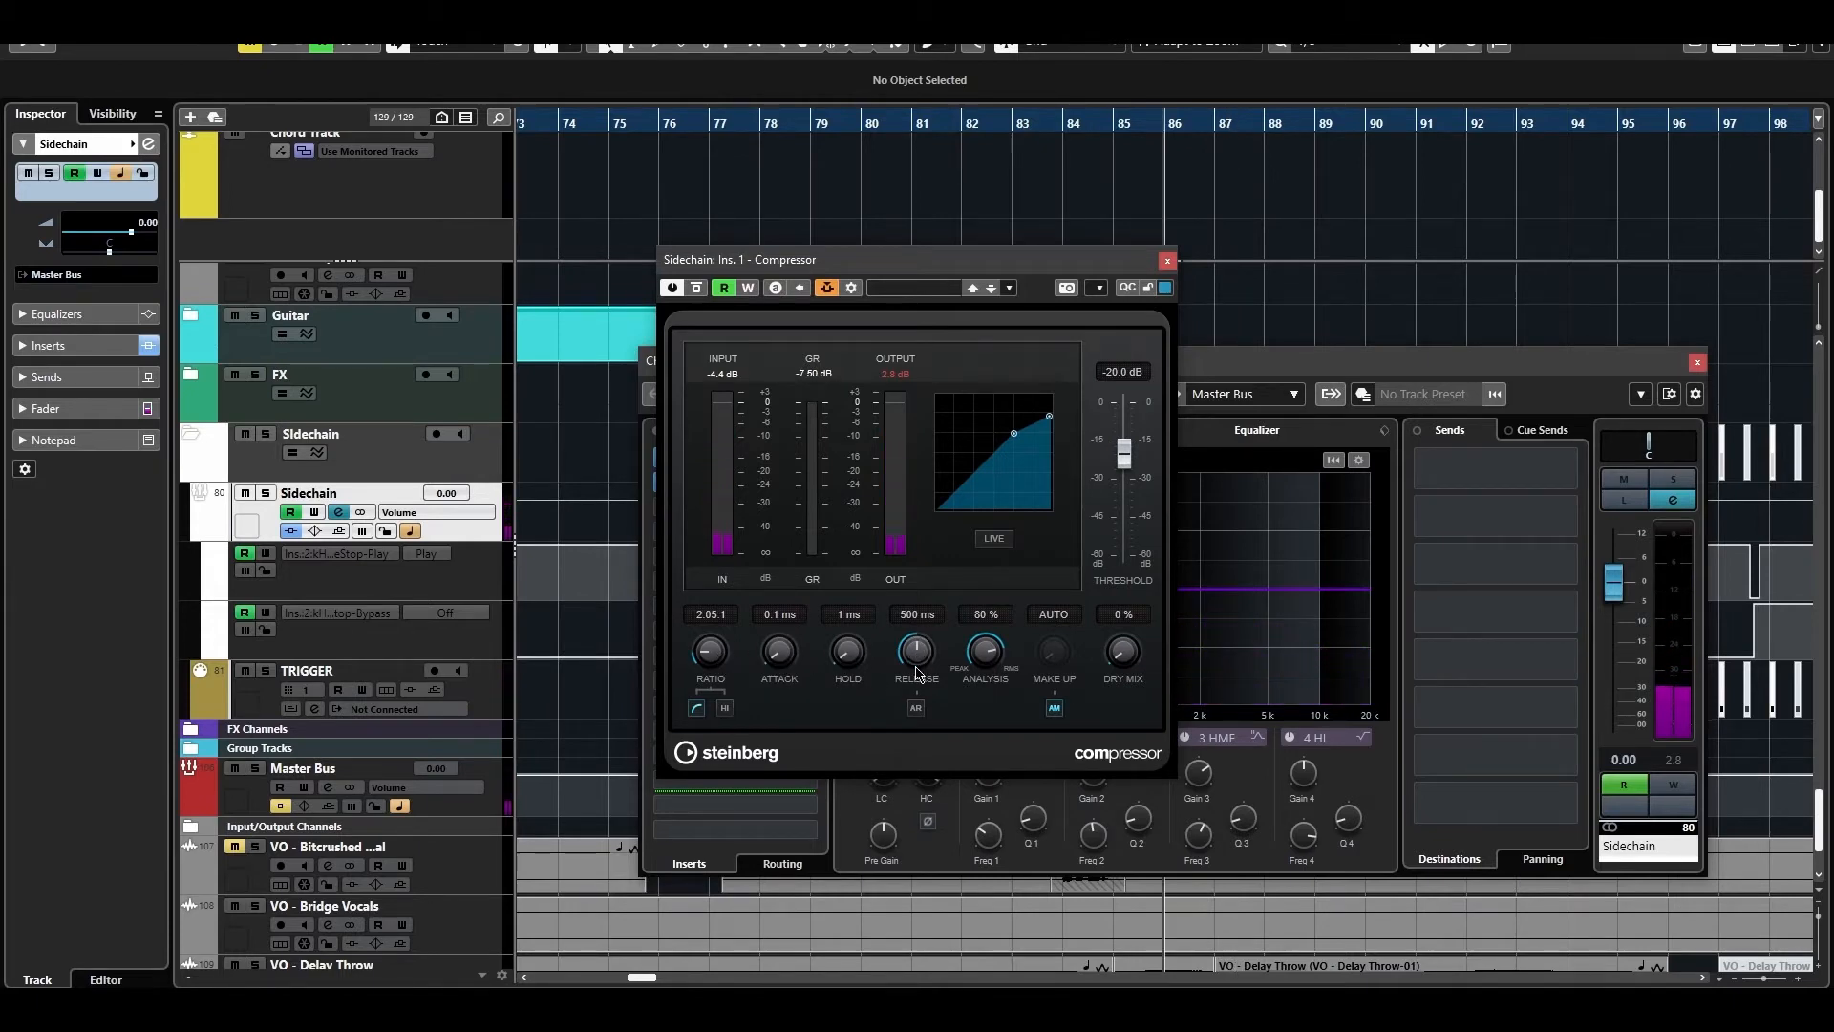
left_click_drag(920, 756, 923, 648)
key("space")
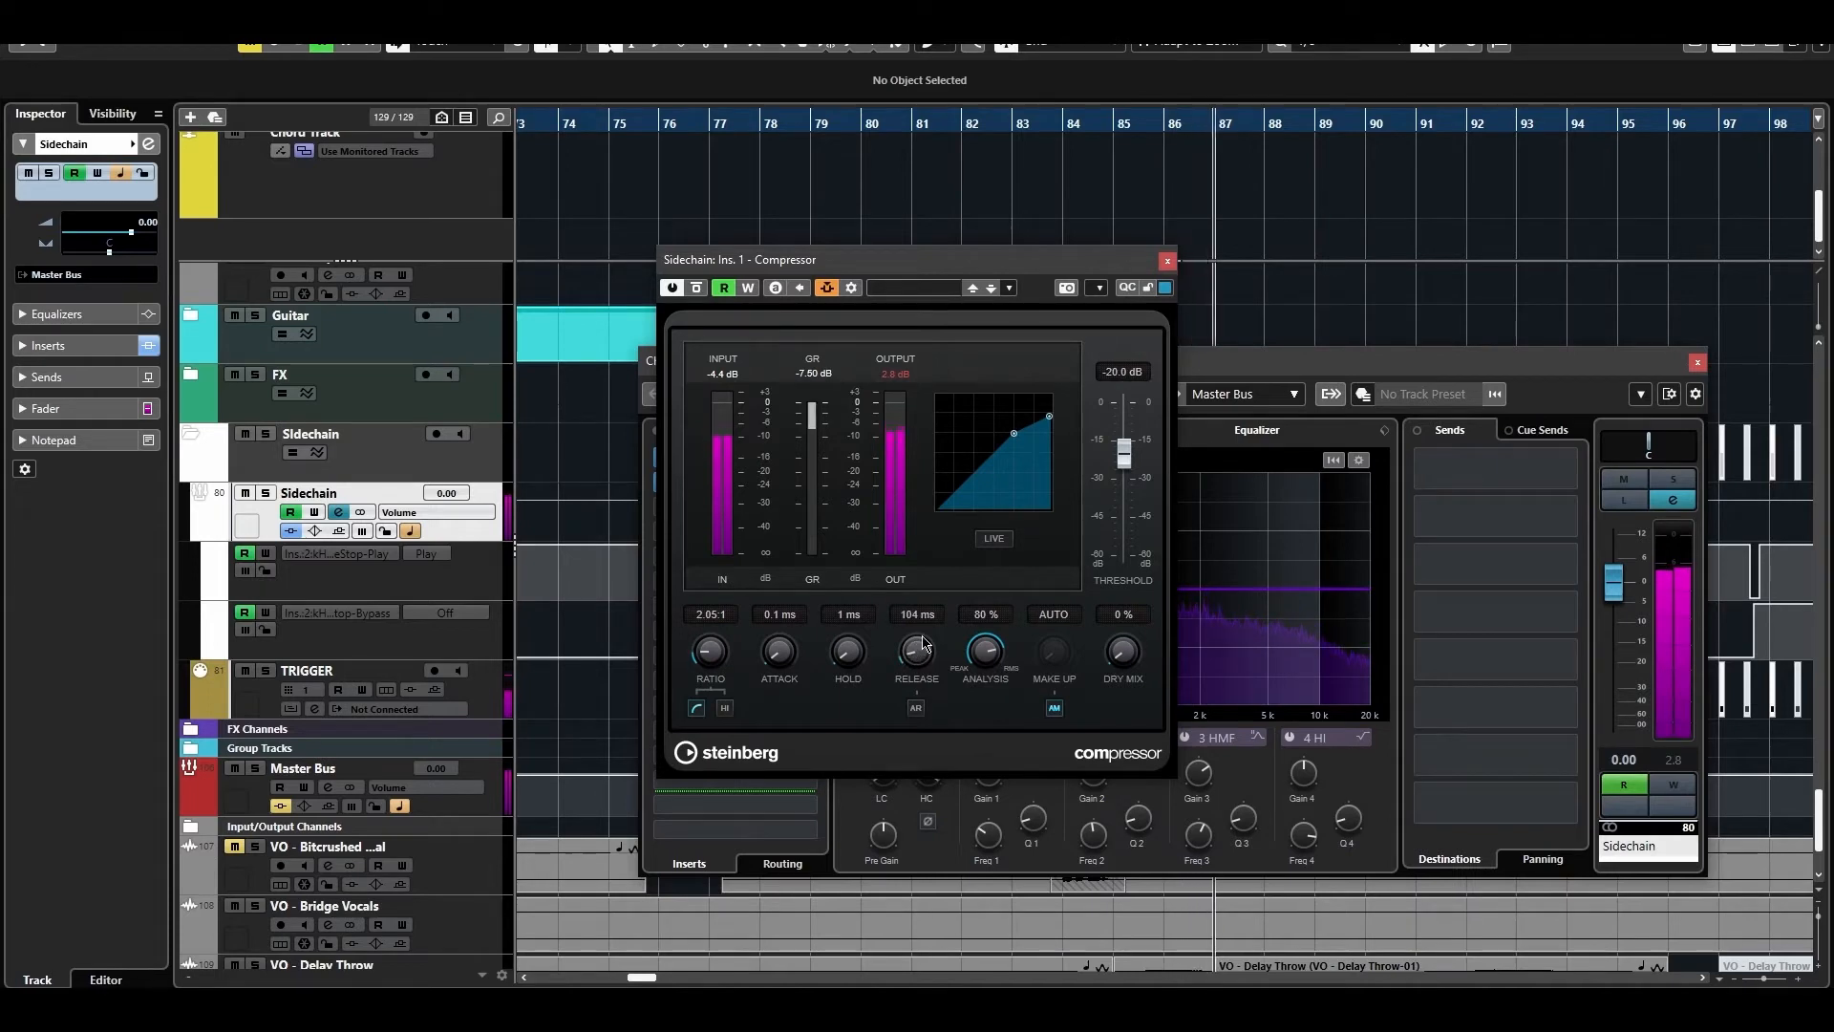
left_click_drag(922, 647, 926, 612)
left_click_drag(1126, 453, 1130, 488)
left_click_drag(713, 652, 722, 508)
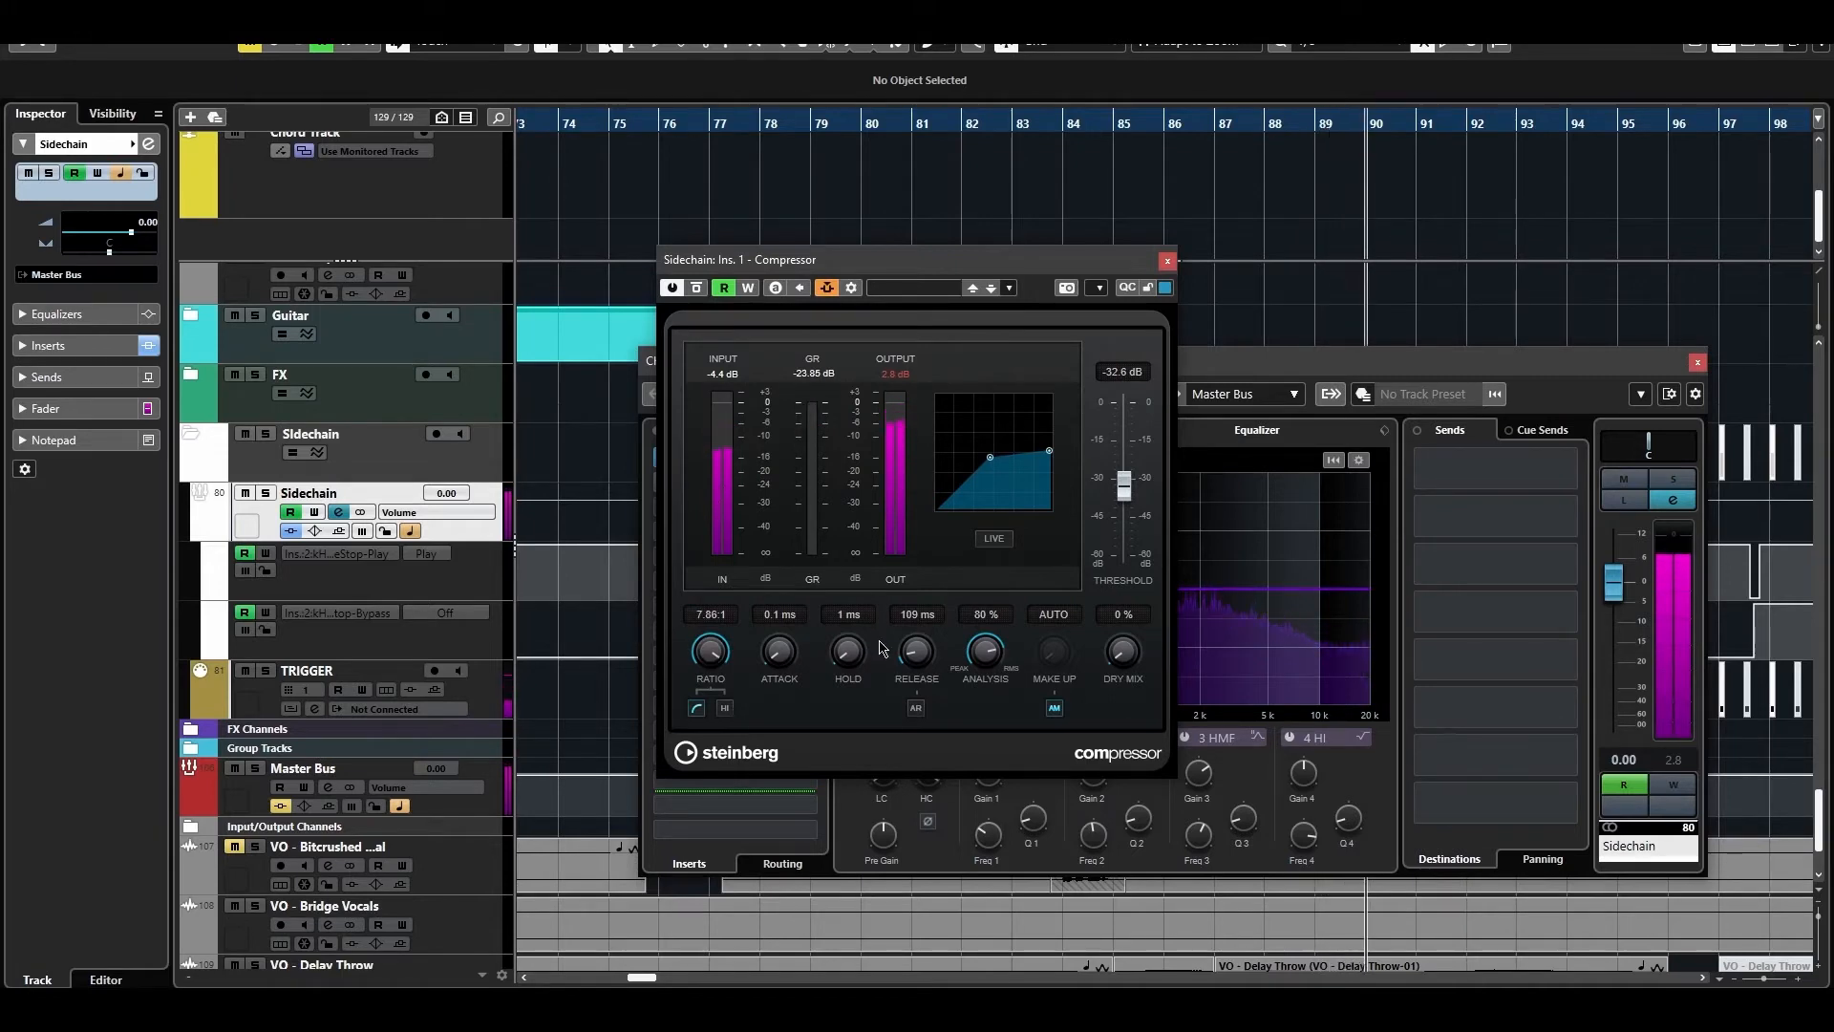
key("space")
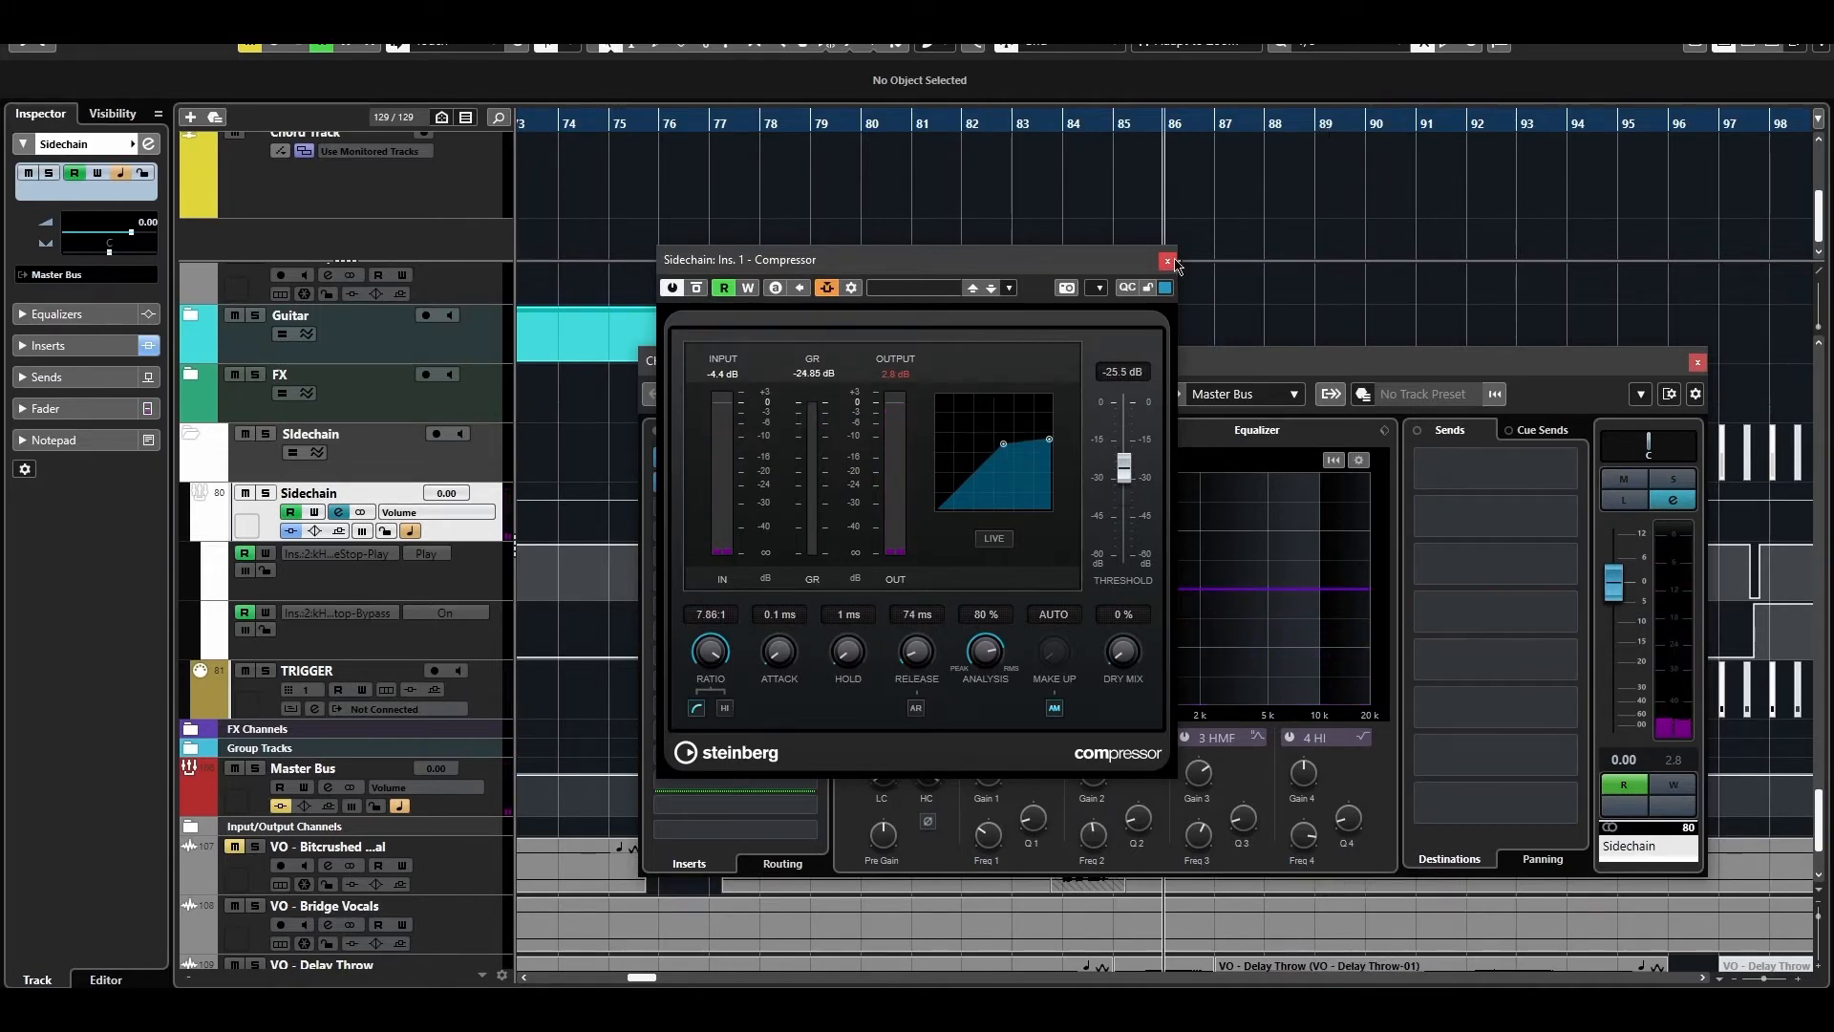
left_click_drag(895, 273, 1033, 330)
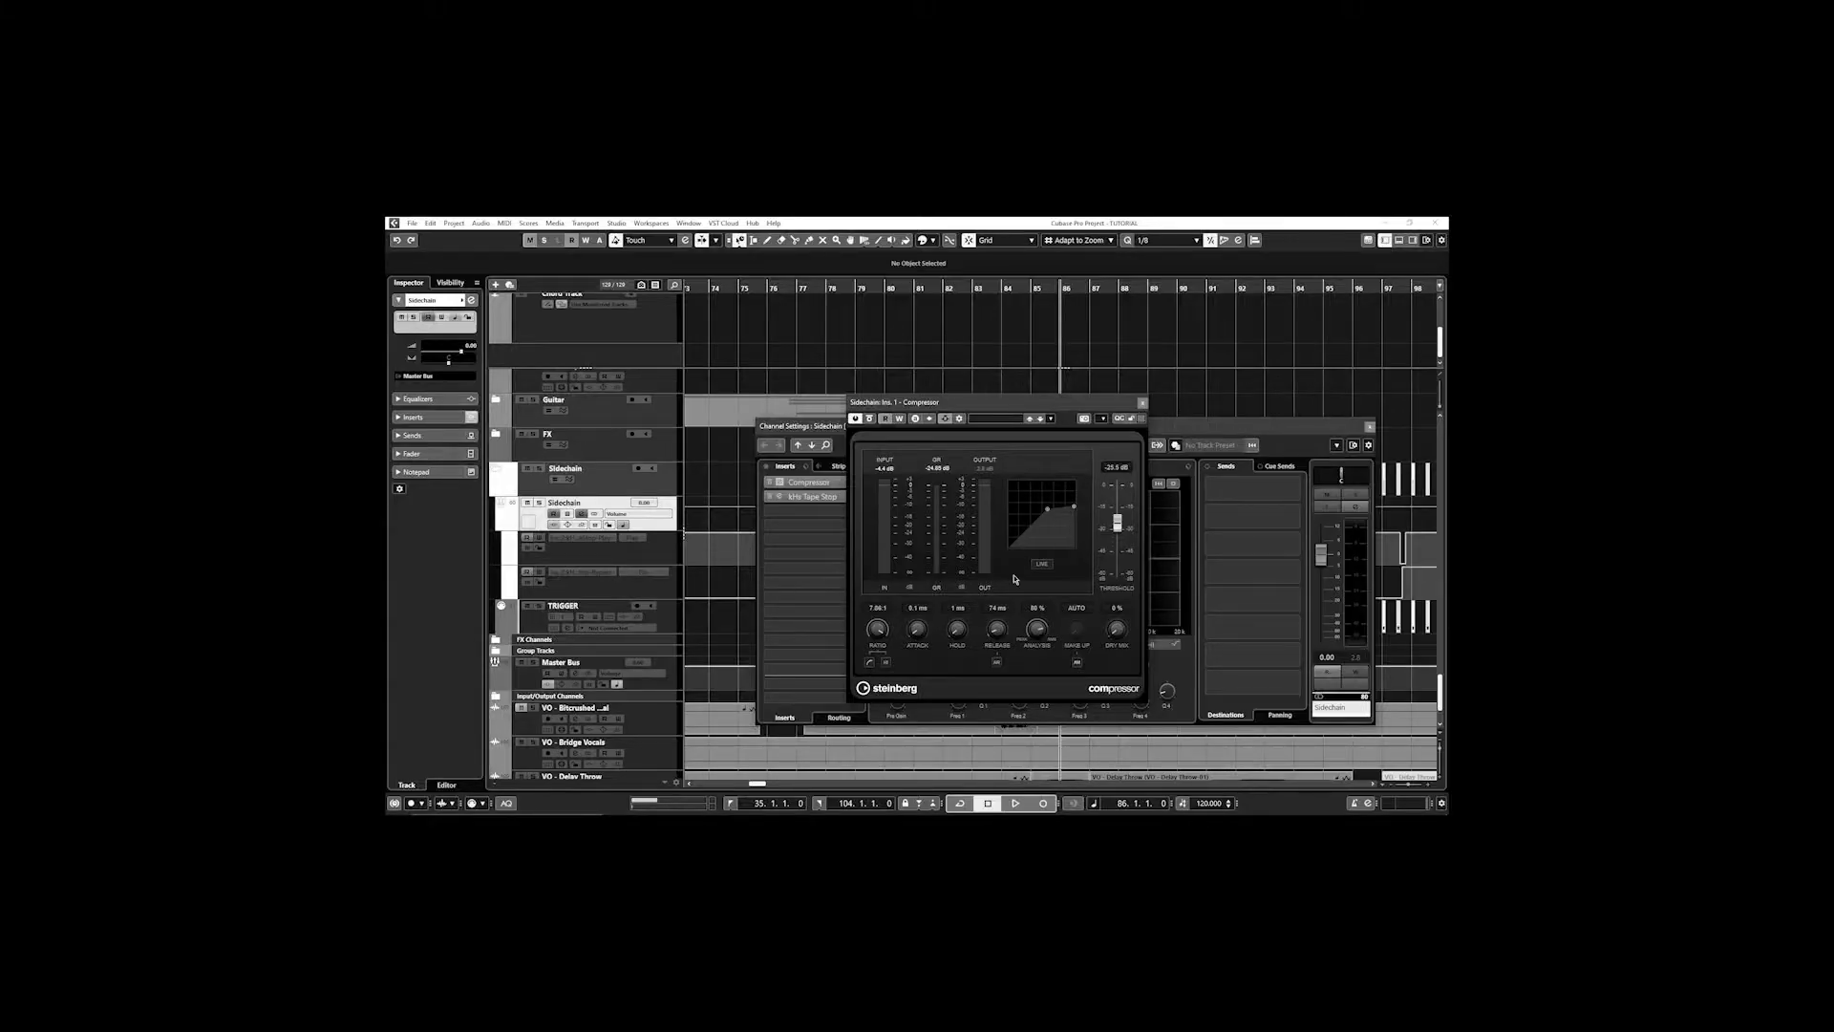
left_click(1142, 404)
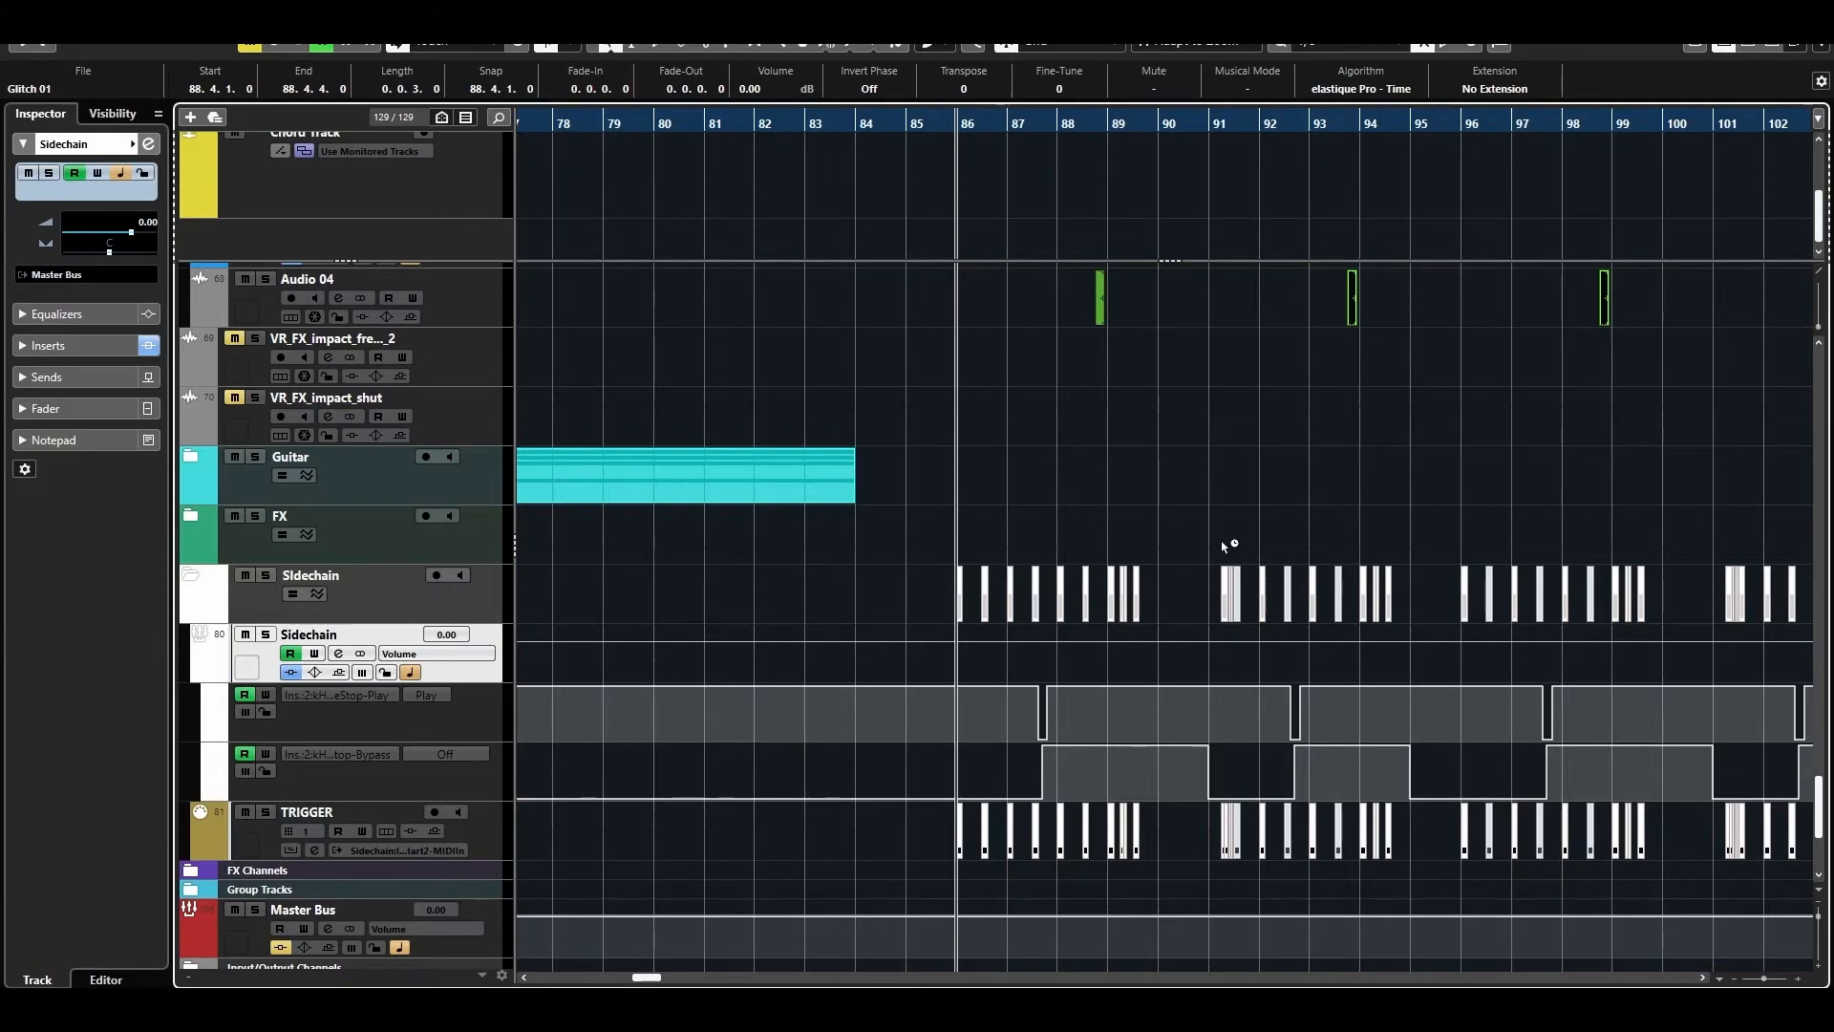
Examine the bass noise and SUB tracks of the drop and return to the Sidechain tracks.
scroll(1223, 544, "up", 6)
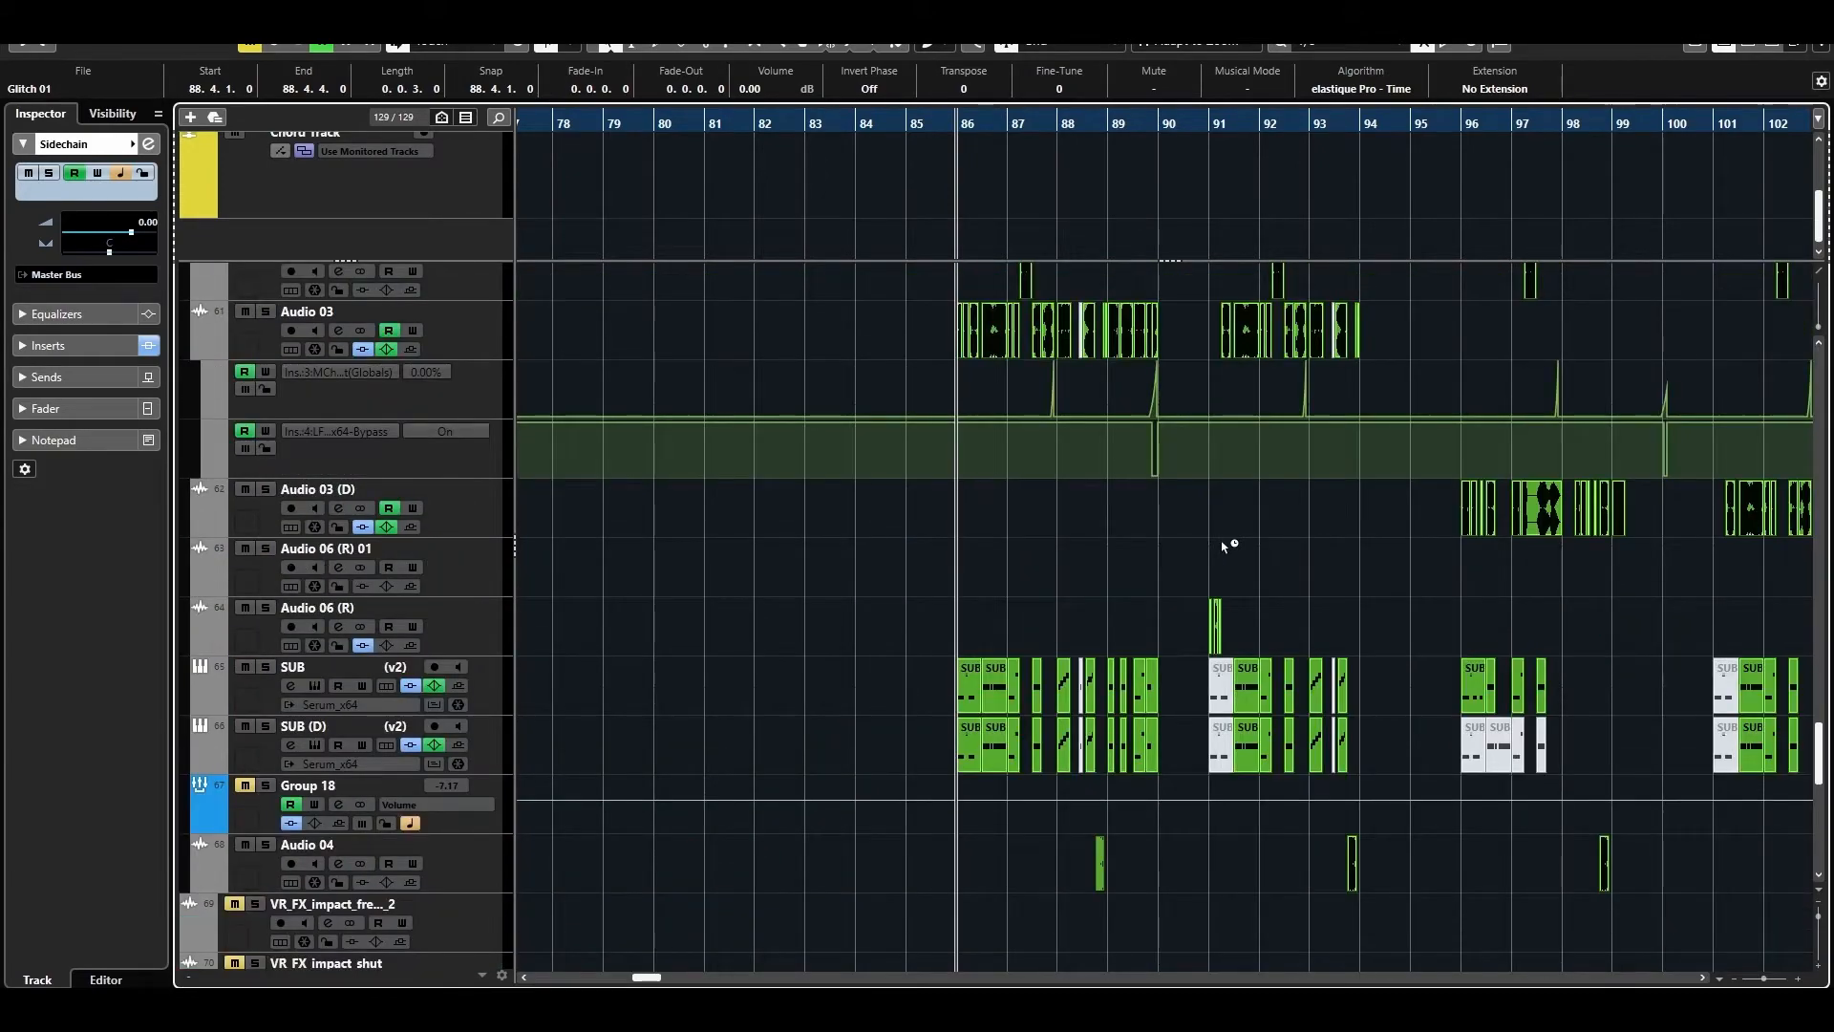
scroll(1224, 545, "up", 3)
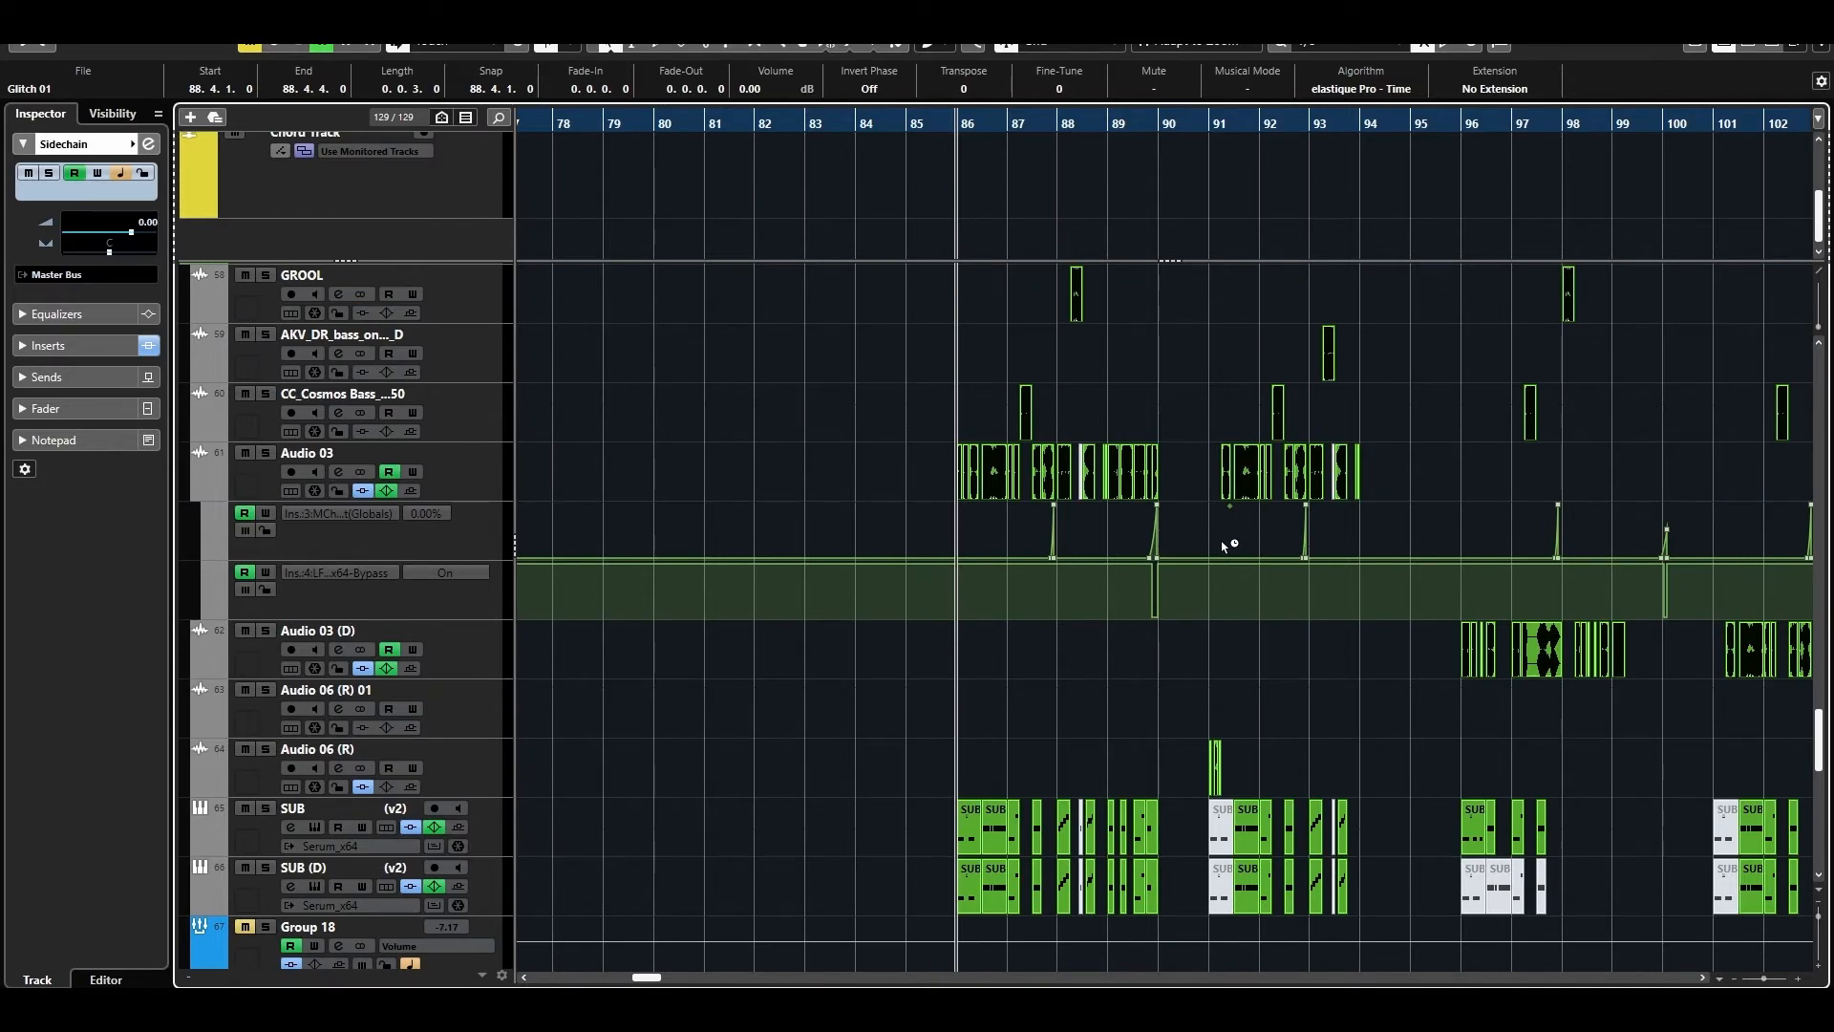
scroll(1223, 546, "down", 6)
scroll(1224, 546, "down", 2)
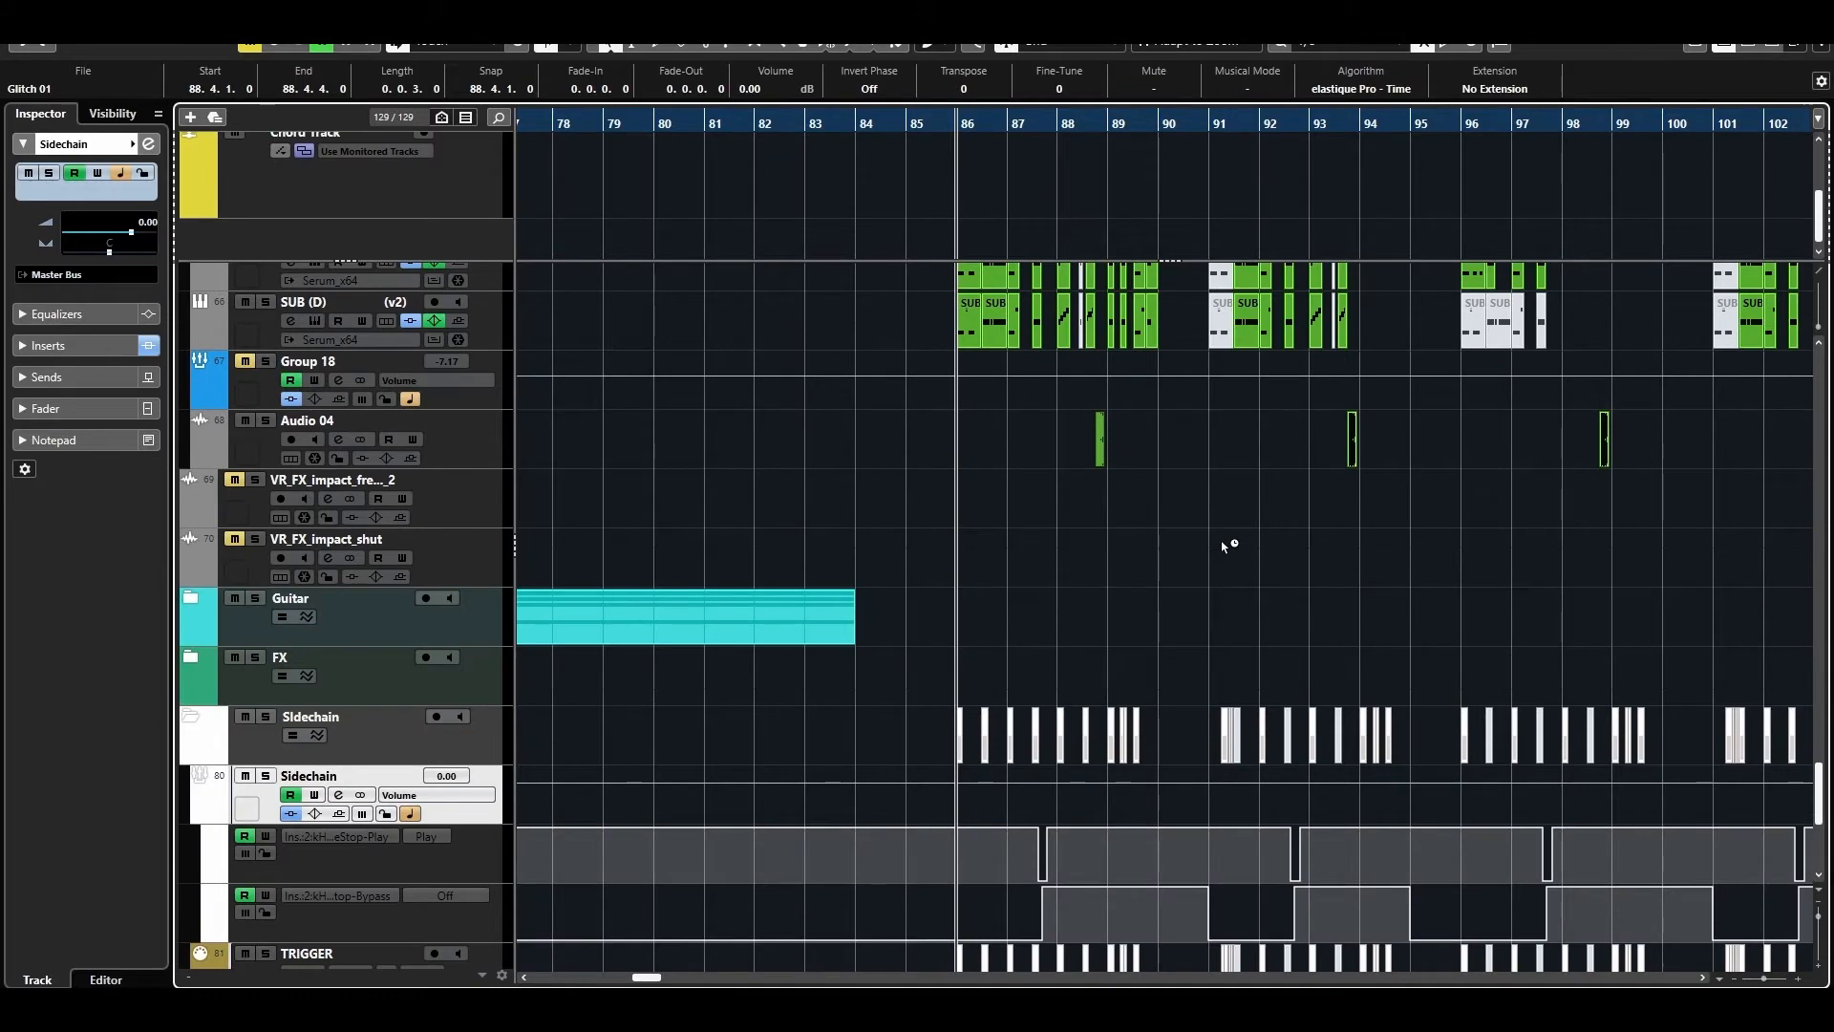
scroll(1223, 547, "down", 4)
scroll(1224, 547, "up", 2)
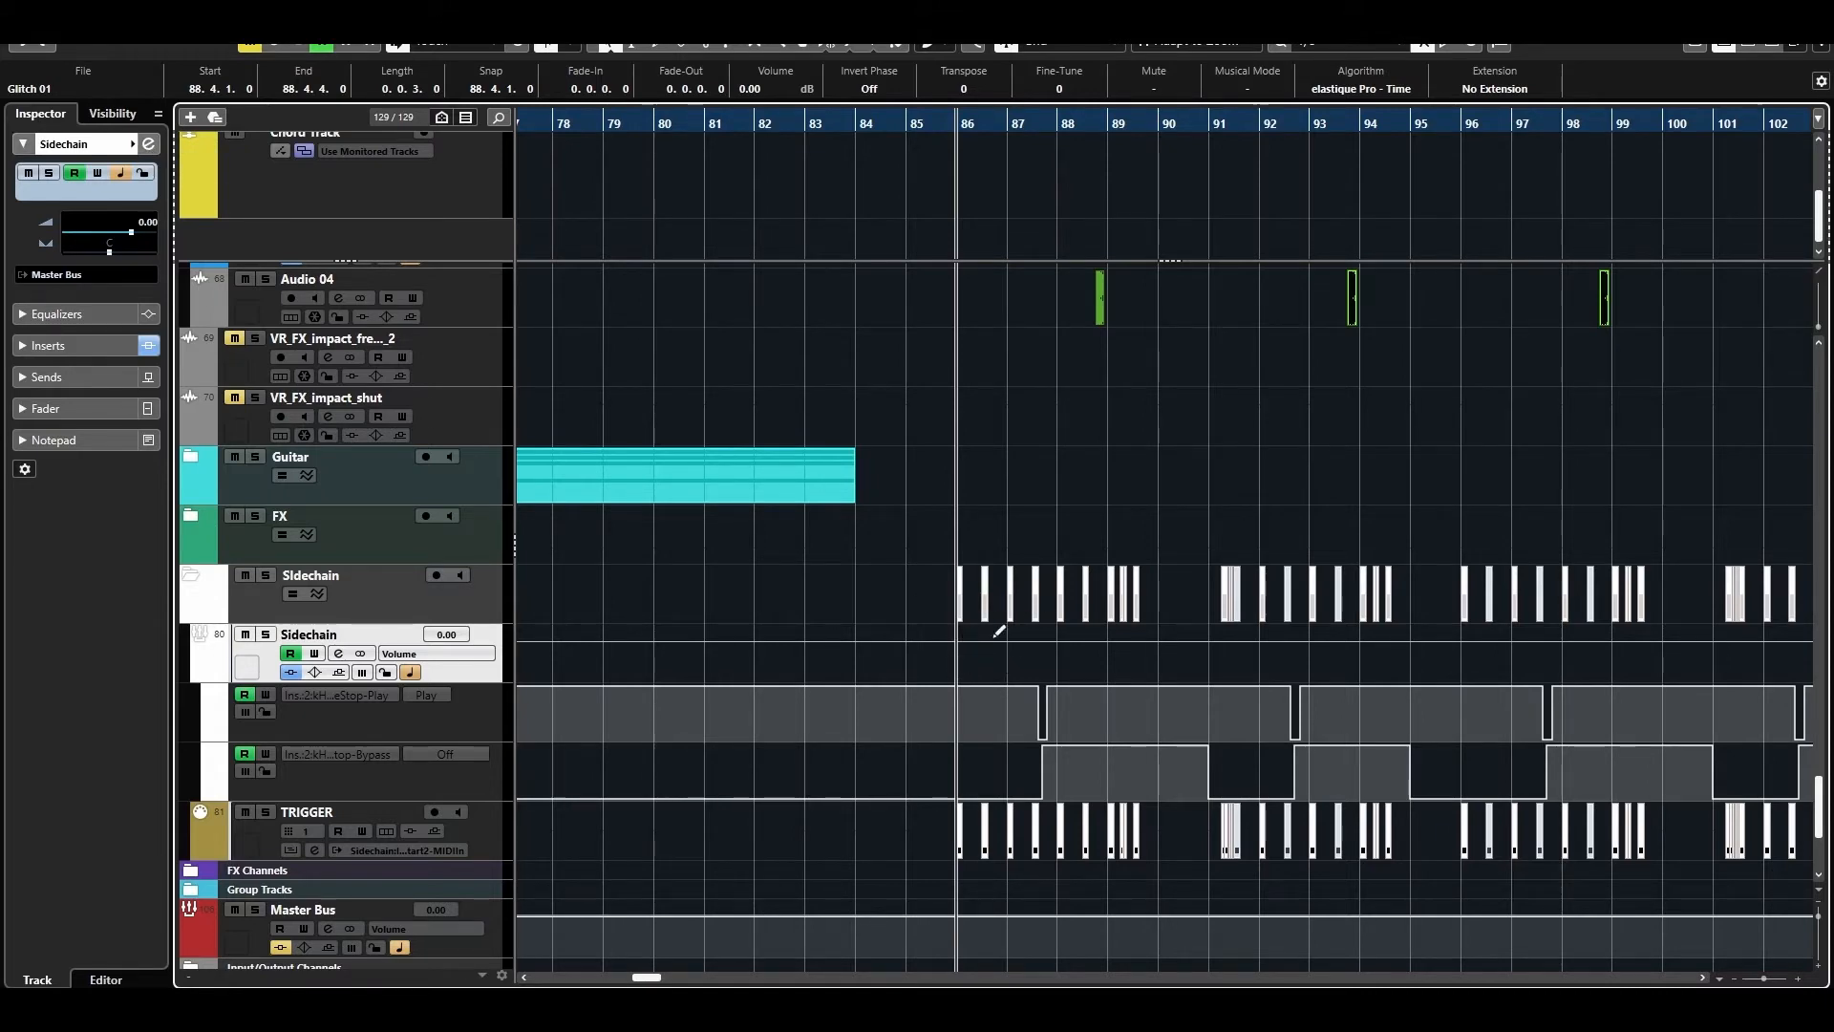
Select the Sidechain folder's parts across the drop from bar 86 to about bar 104, and clear the selection.
key("g")
left_click(1106, 571)
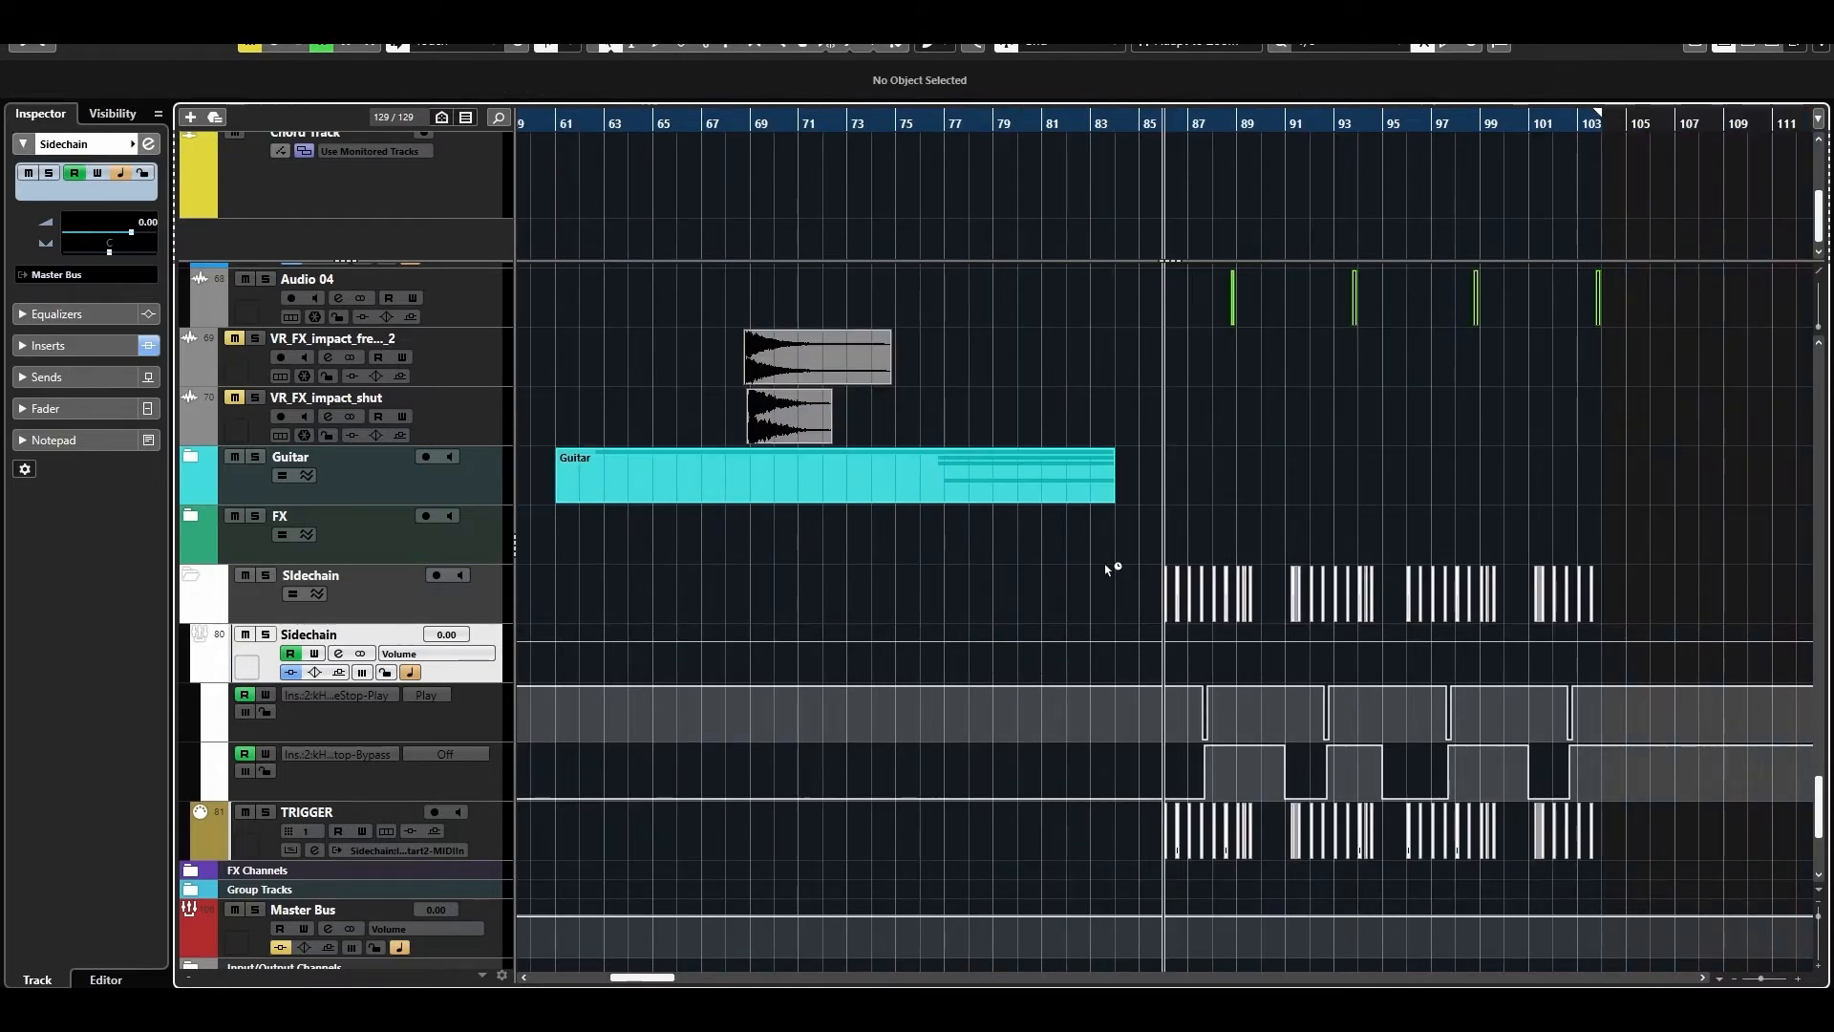
left_click_drag(1108, 569, 1624, 608)
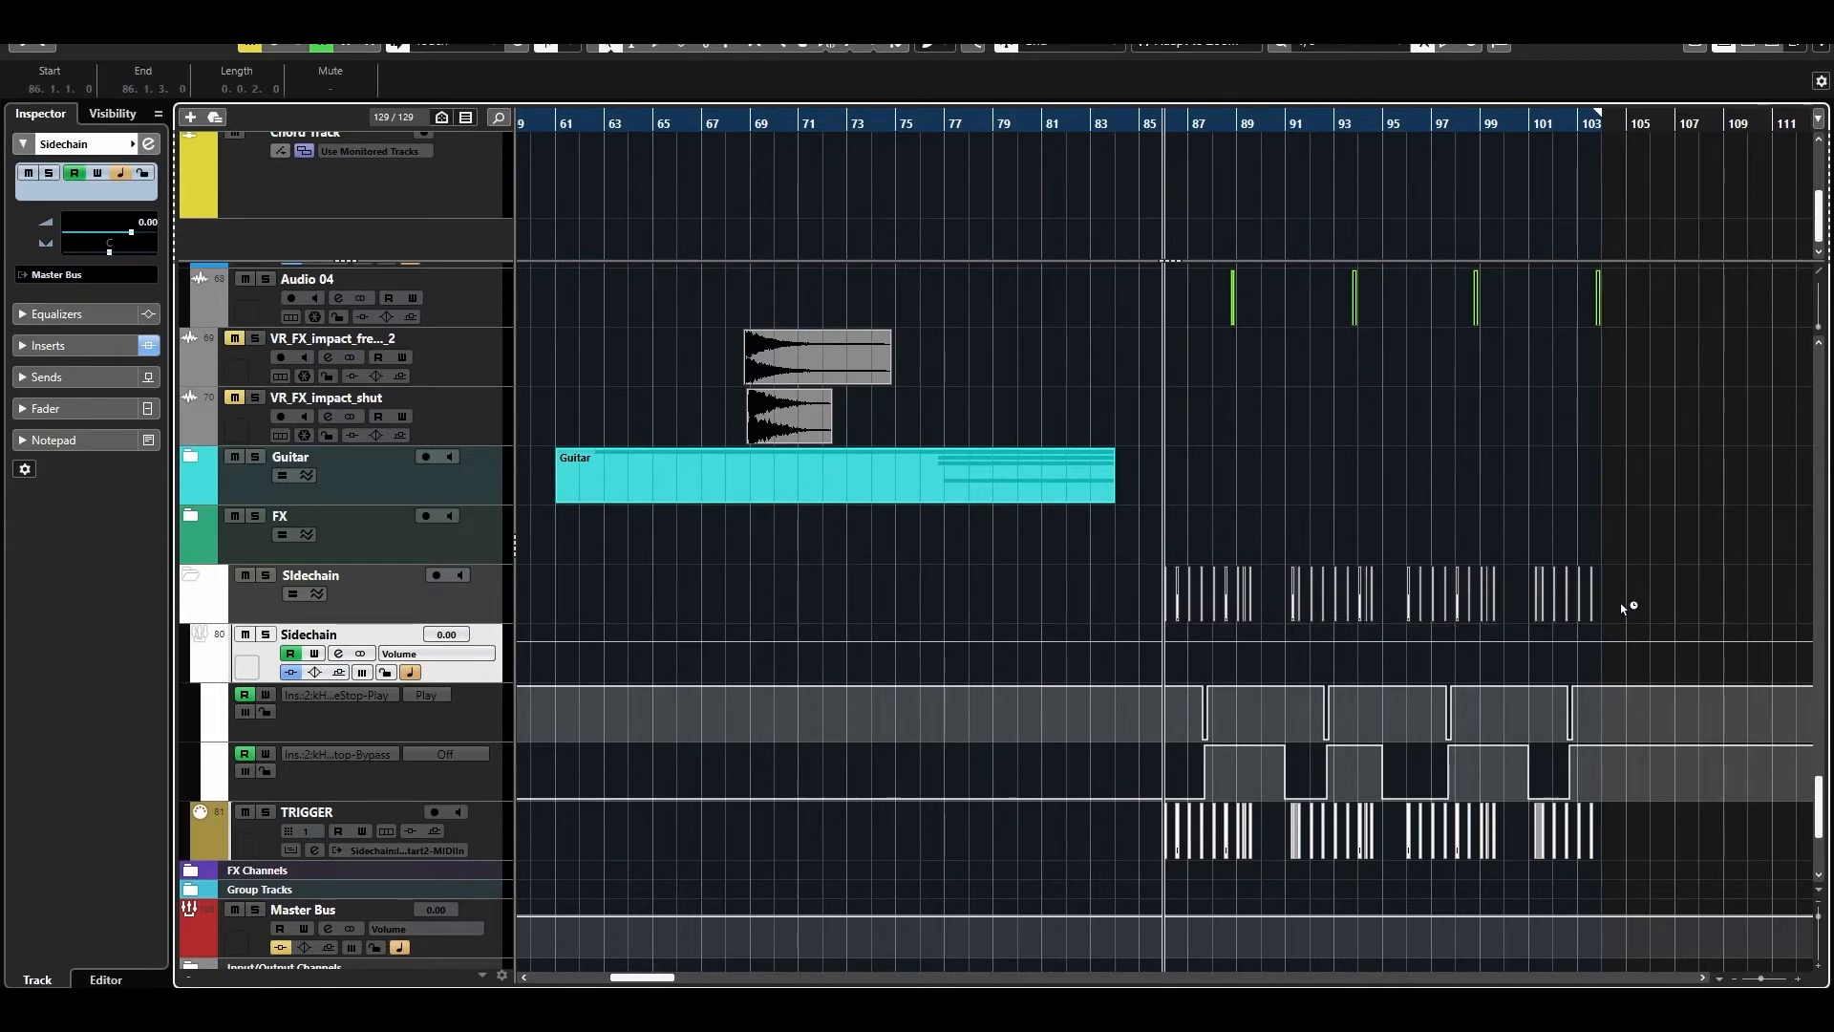
left_click(1661, 585)
Move the playhead to bar 61 and play the section where the Bass parts begin.
scroll(1375, 604, "up", 7)
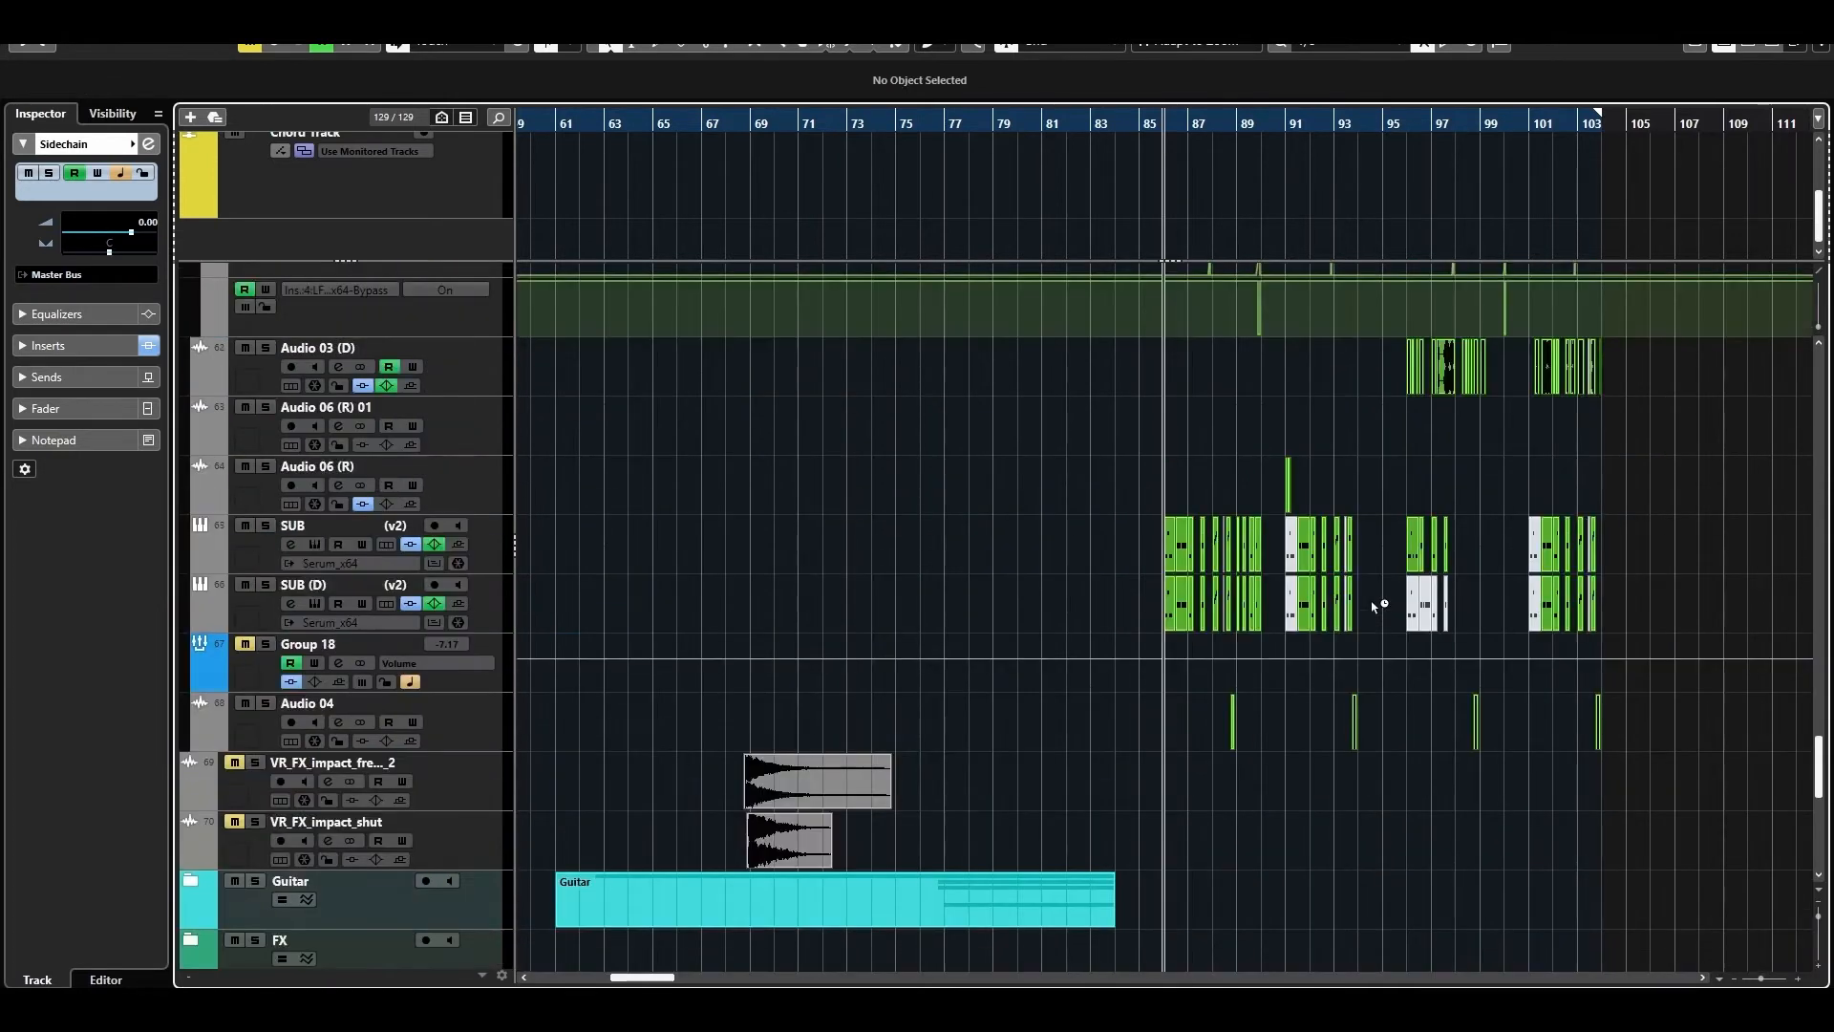
scroll(1375, 603, "up", 2)
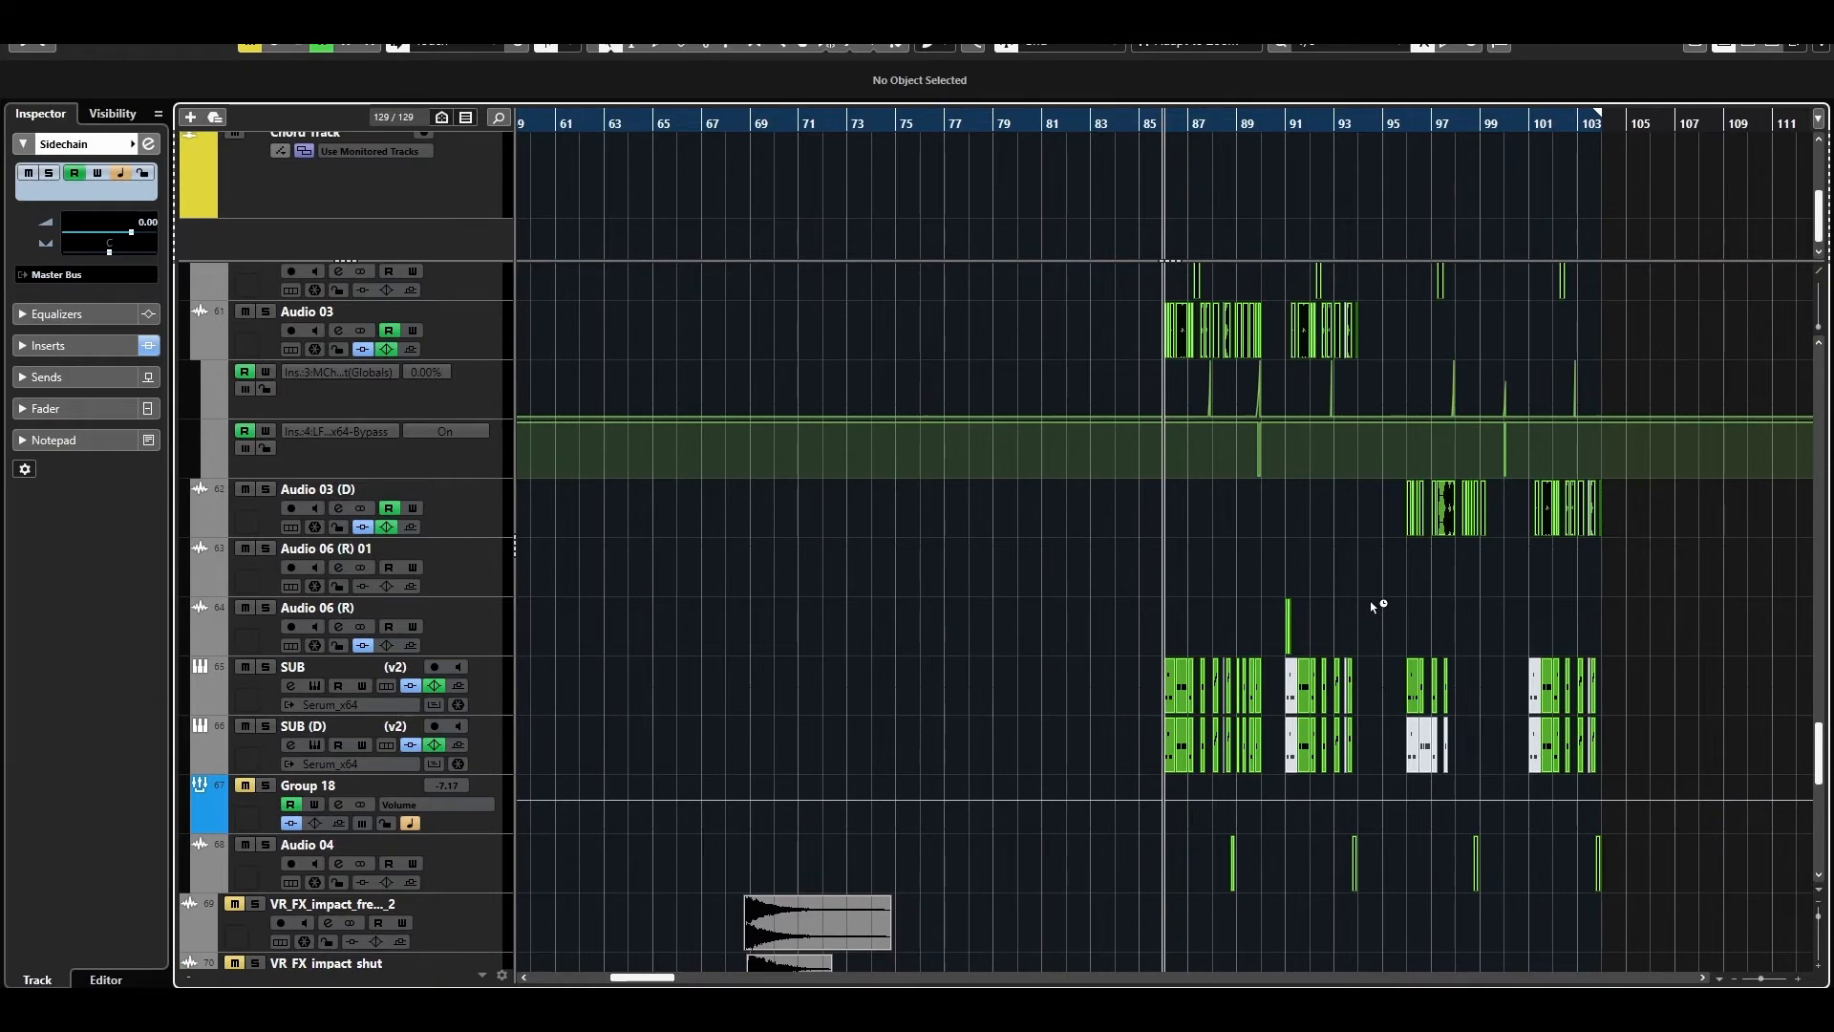
scroll(1376, 603, "up", 9)
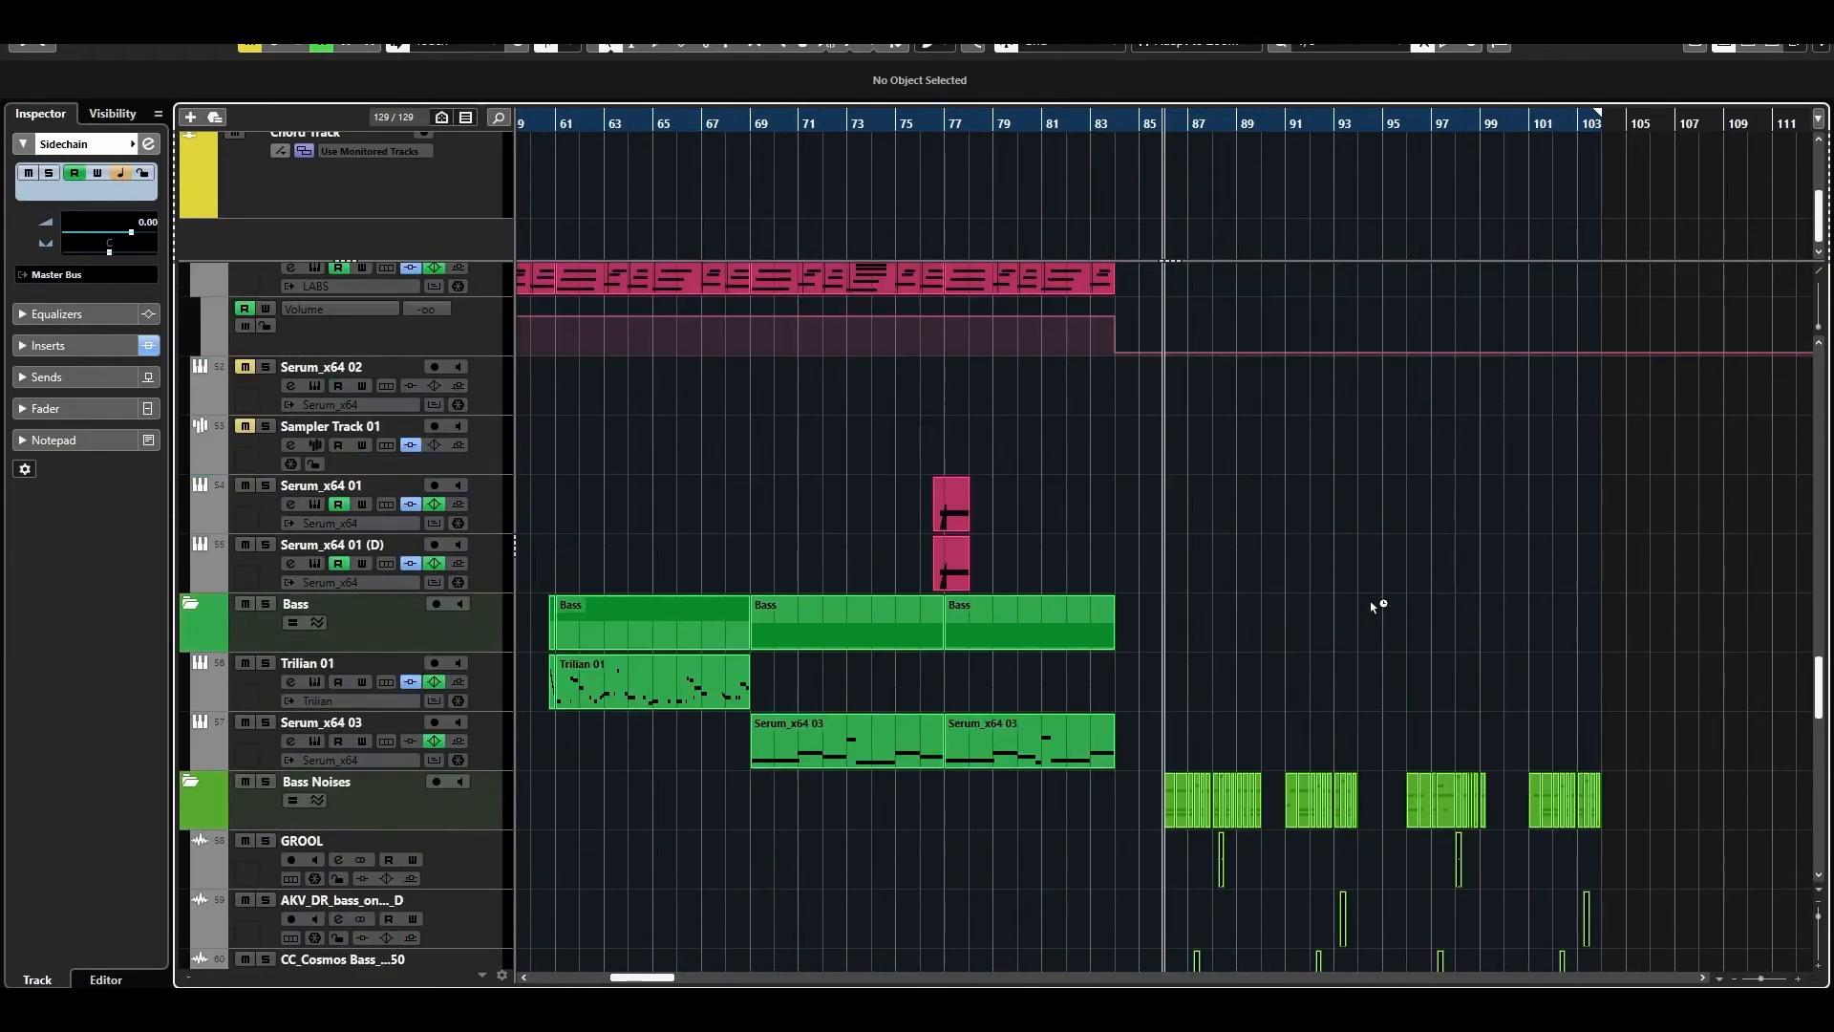
left_click(557, 125)
key("space")
Collapse the expanded track folders, including Harmony, to get an overview of the project.
key("h")
key("h")
key("h")
scroll(904, 671, "up", 4)
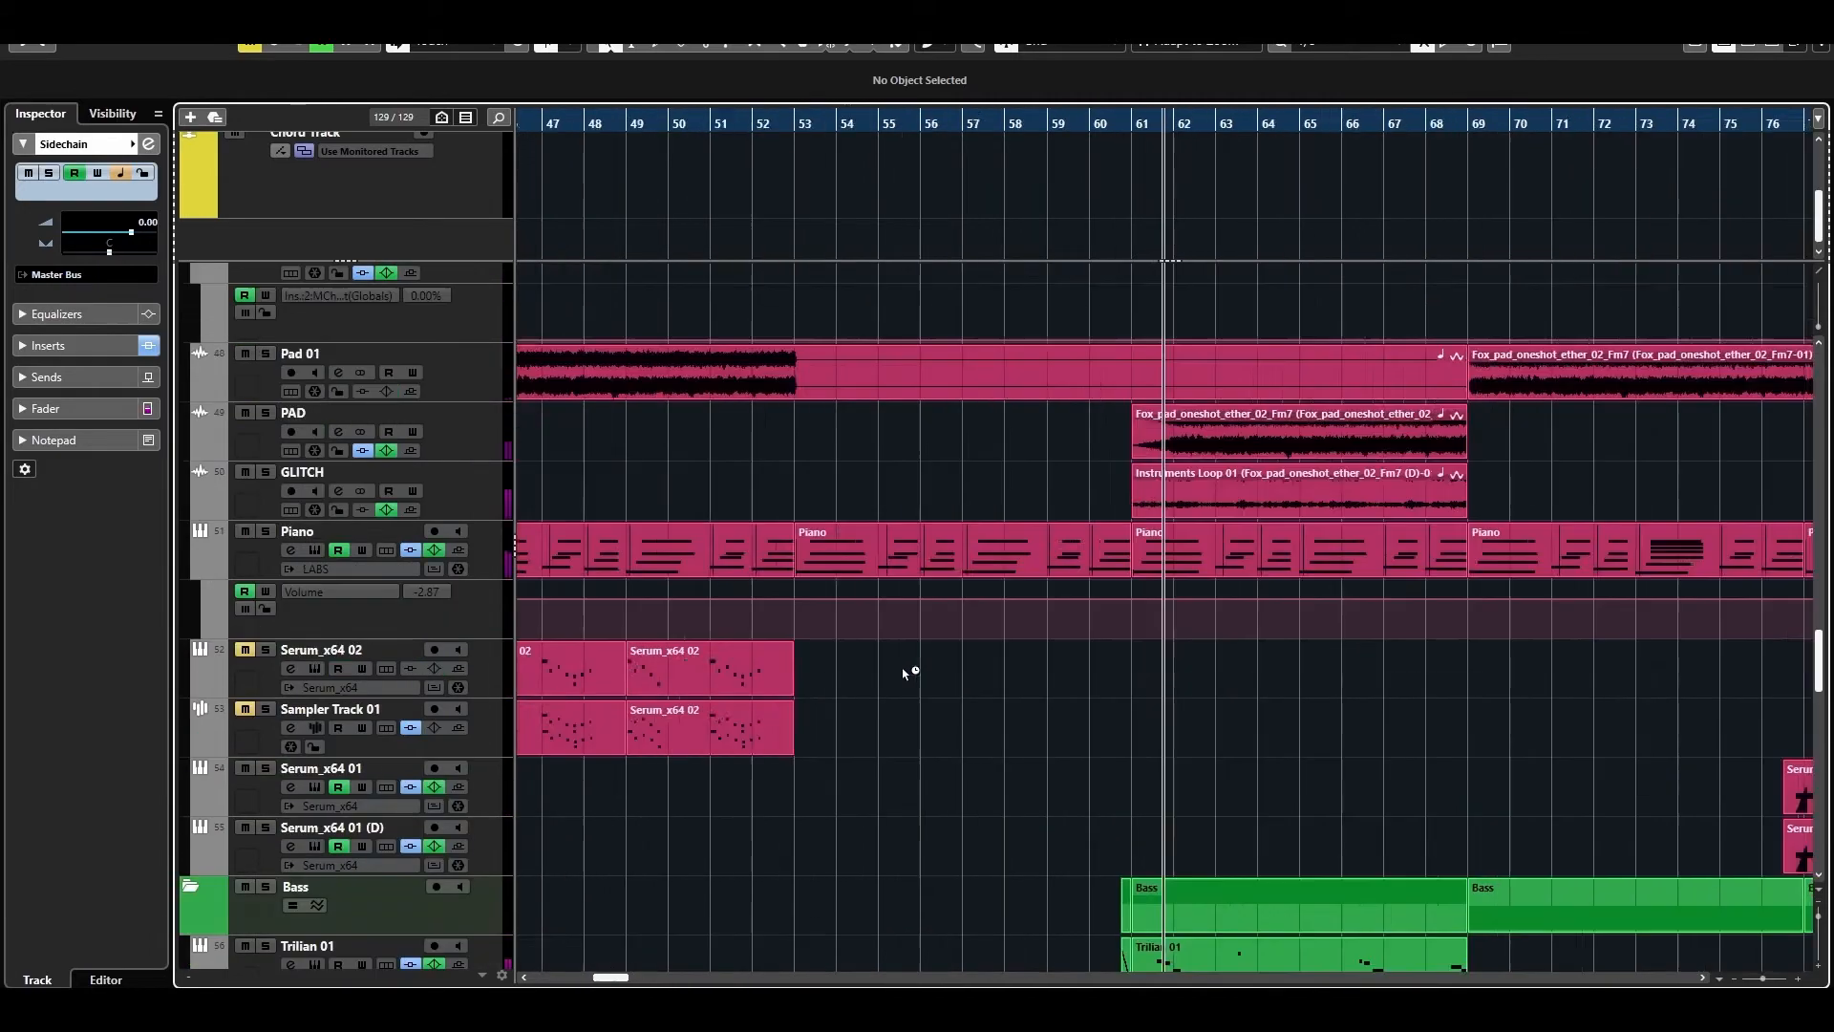
key("h")
key("h")
key("h")
scroll(1281, 668, "up", 6)
key("g")
scroll(1278, 667, "down", 1)
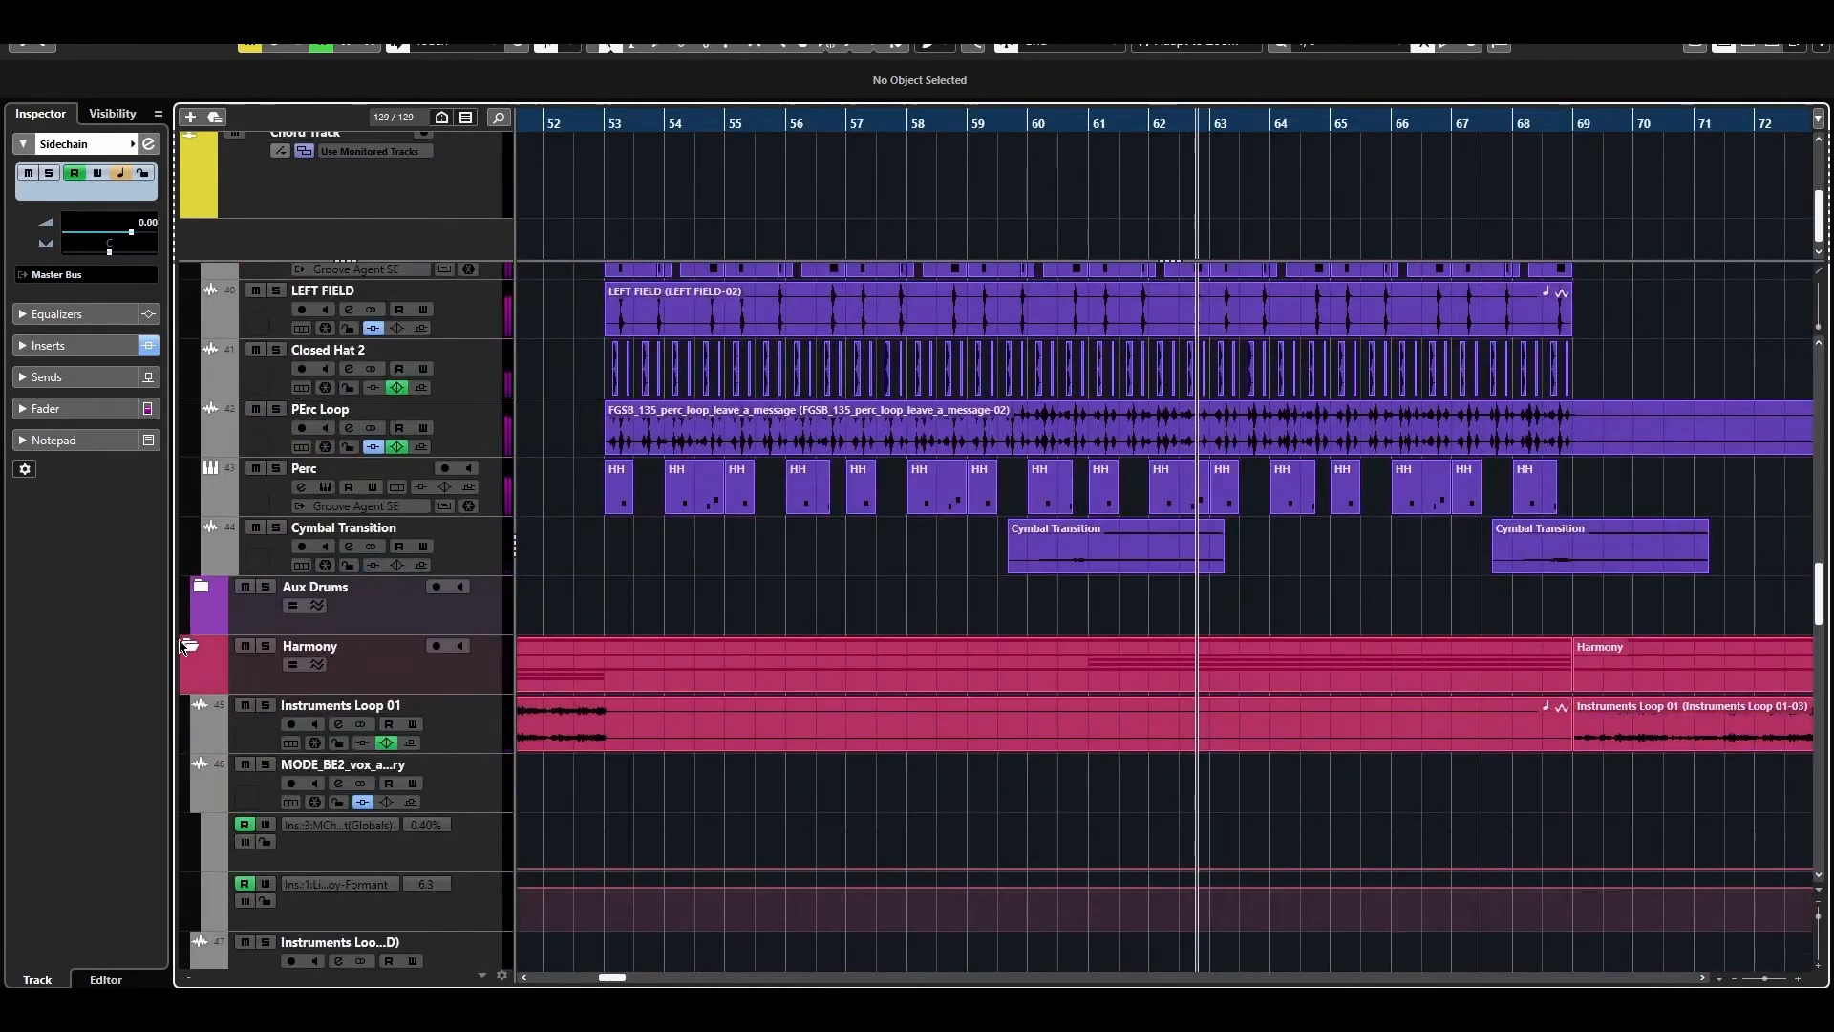
left_click(182, 647, "ctrl")
scroll(1163, 621, "up", 4)
scroll(1127, 631, "down", 2)
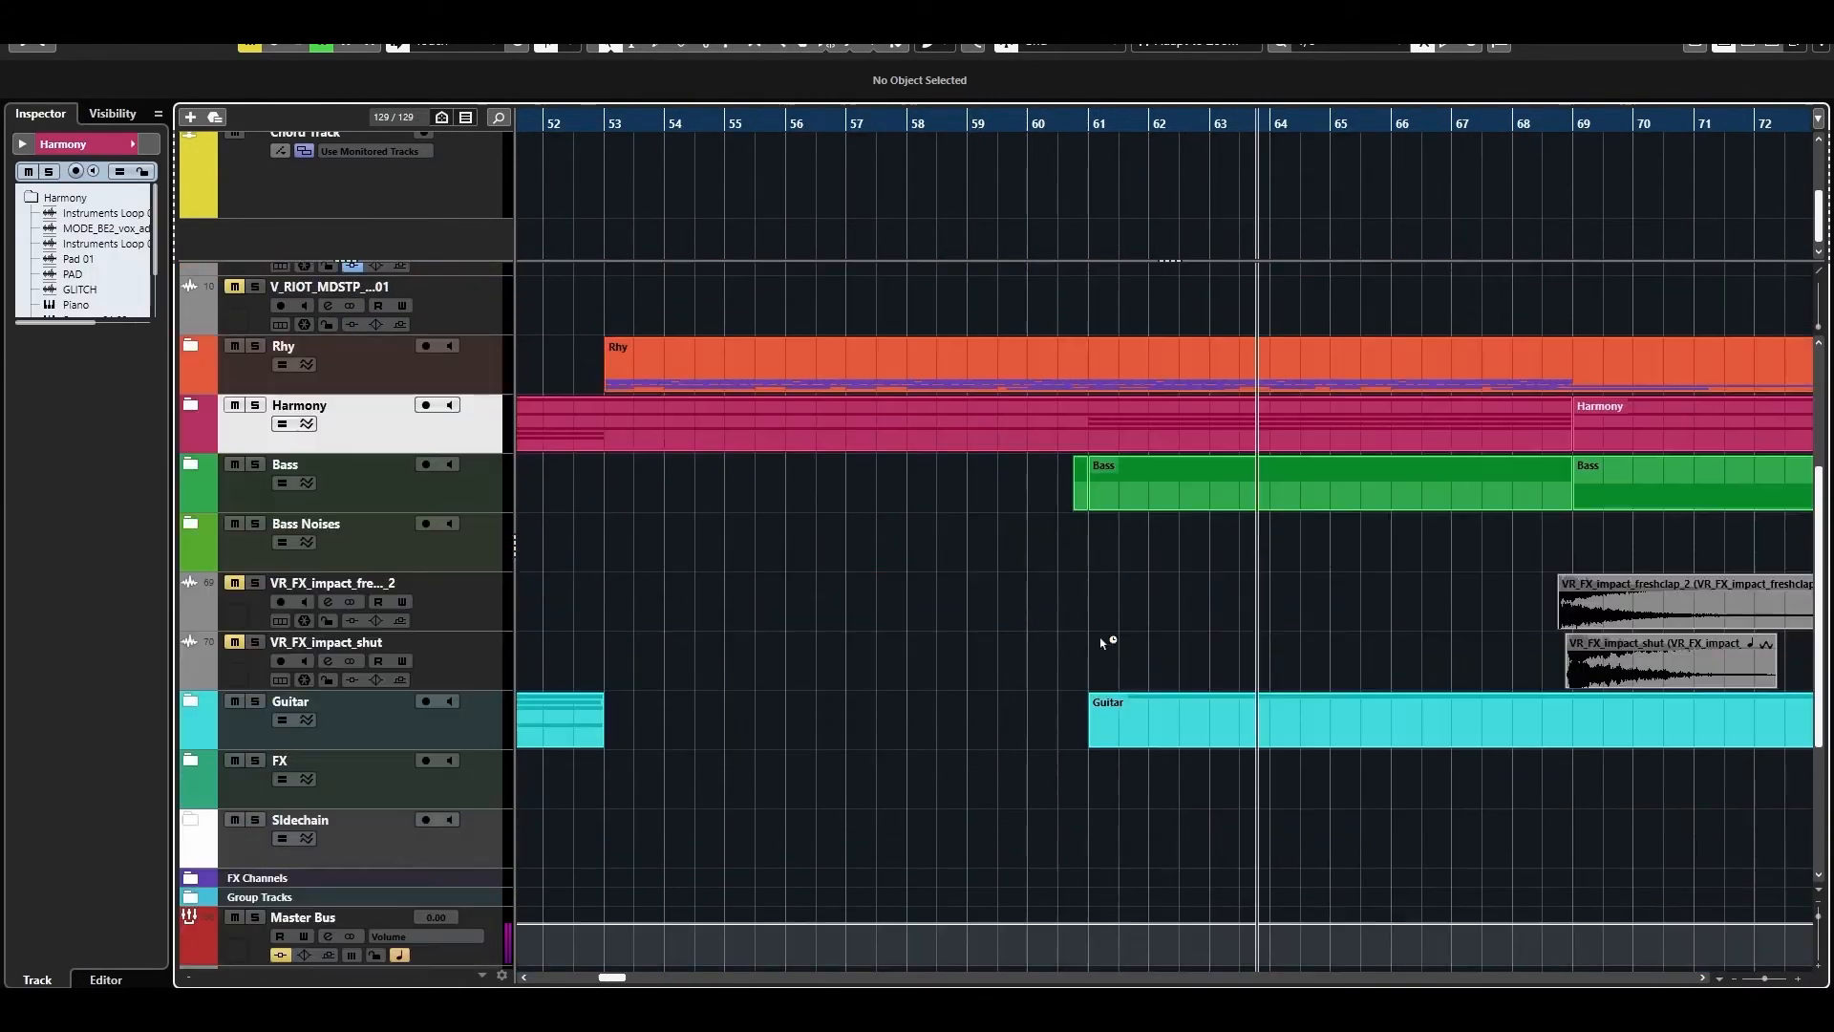
Expand the Bass, Rhy and Main Drums folders to reach the Kick and Snare tracks.
left_click(187, 464)
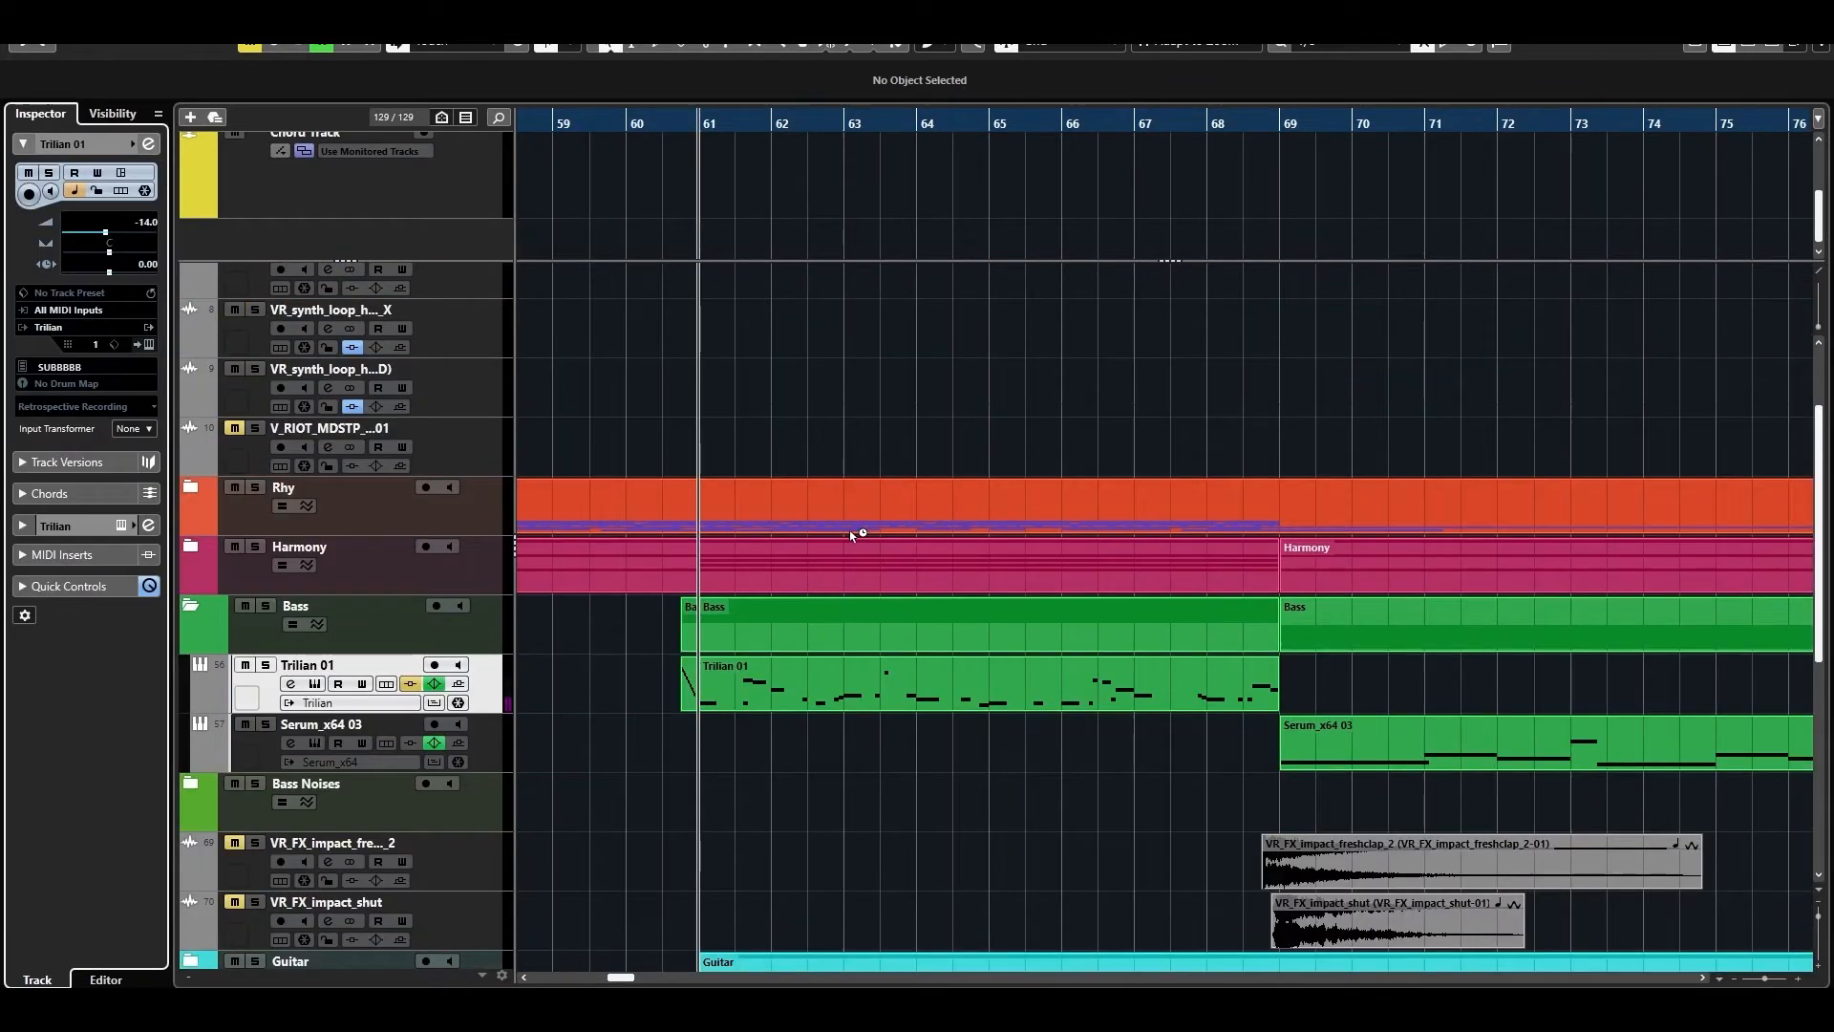
scroll(854, 536, "up", 2)
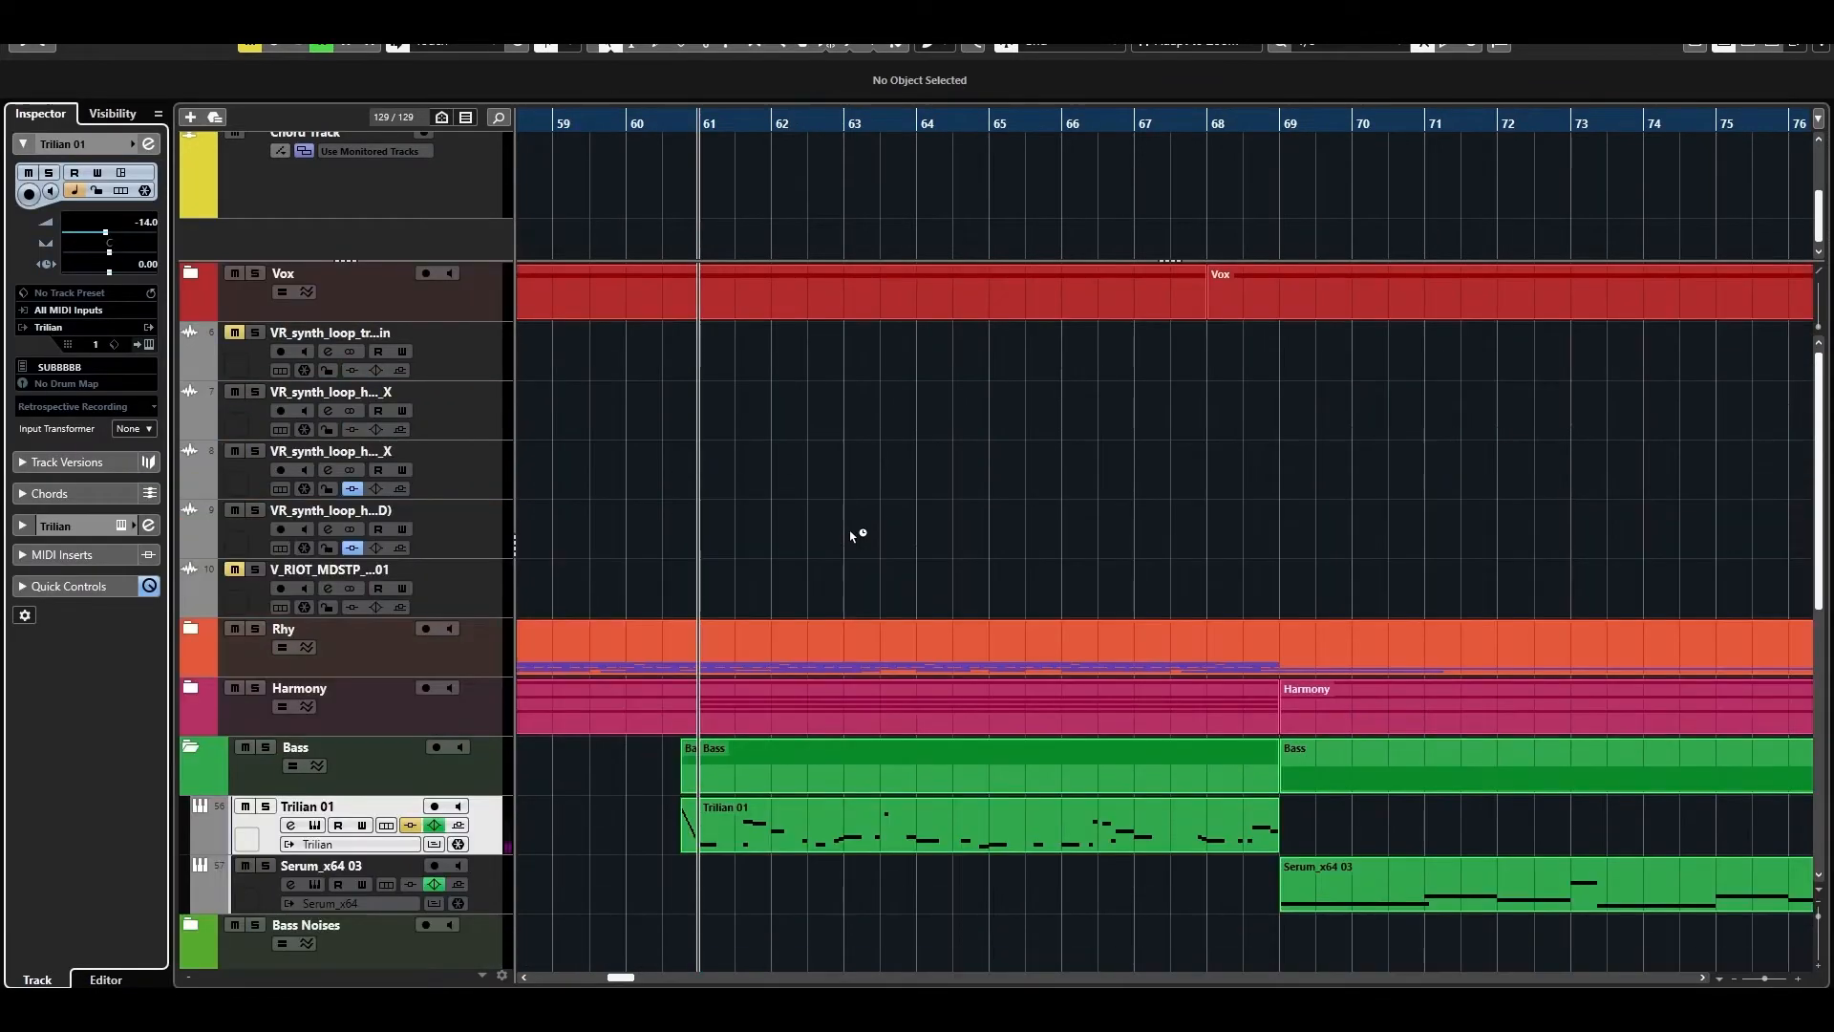
left_click(194, 628)
scroll(806, 557, "down", 3)
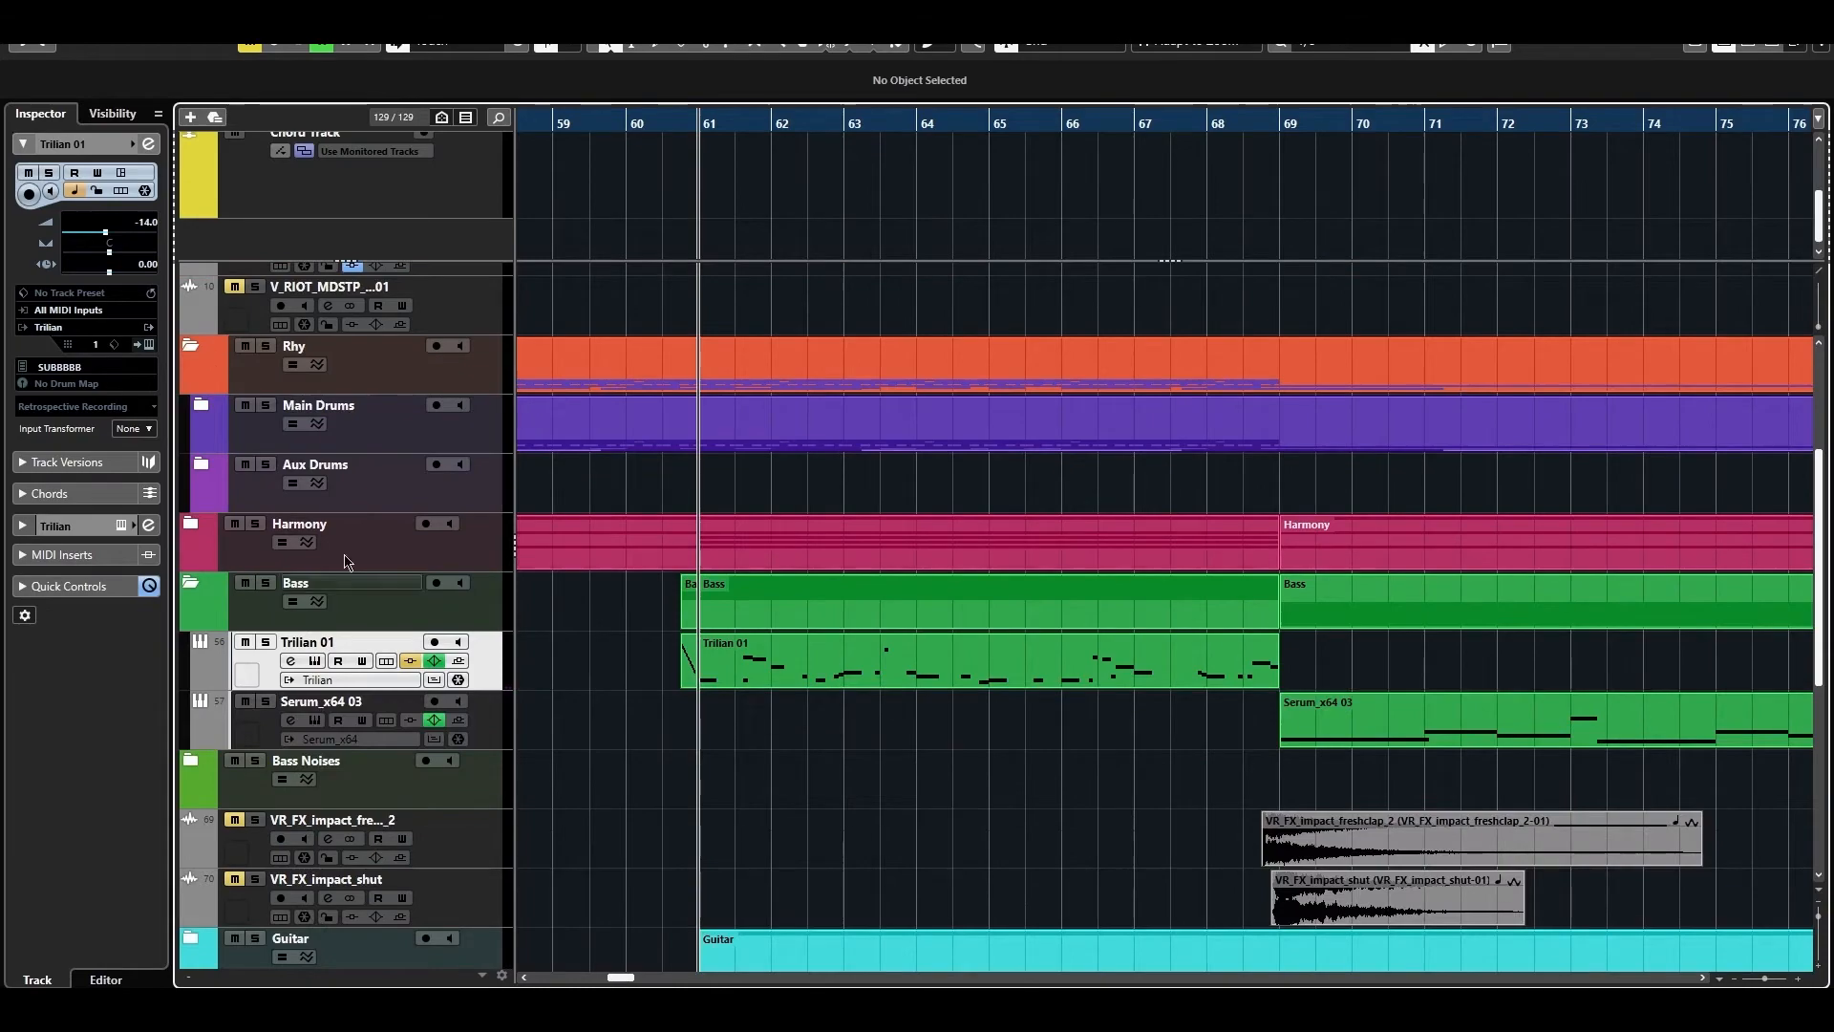
left_click(219, 420)
scroll(655, 398, "down", 15)
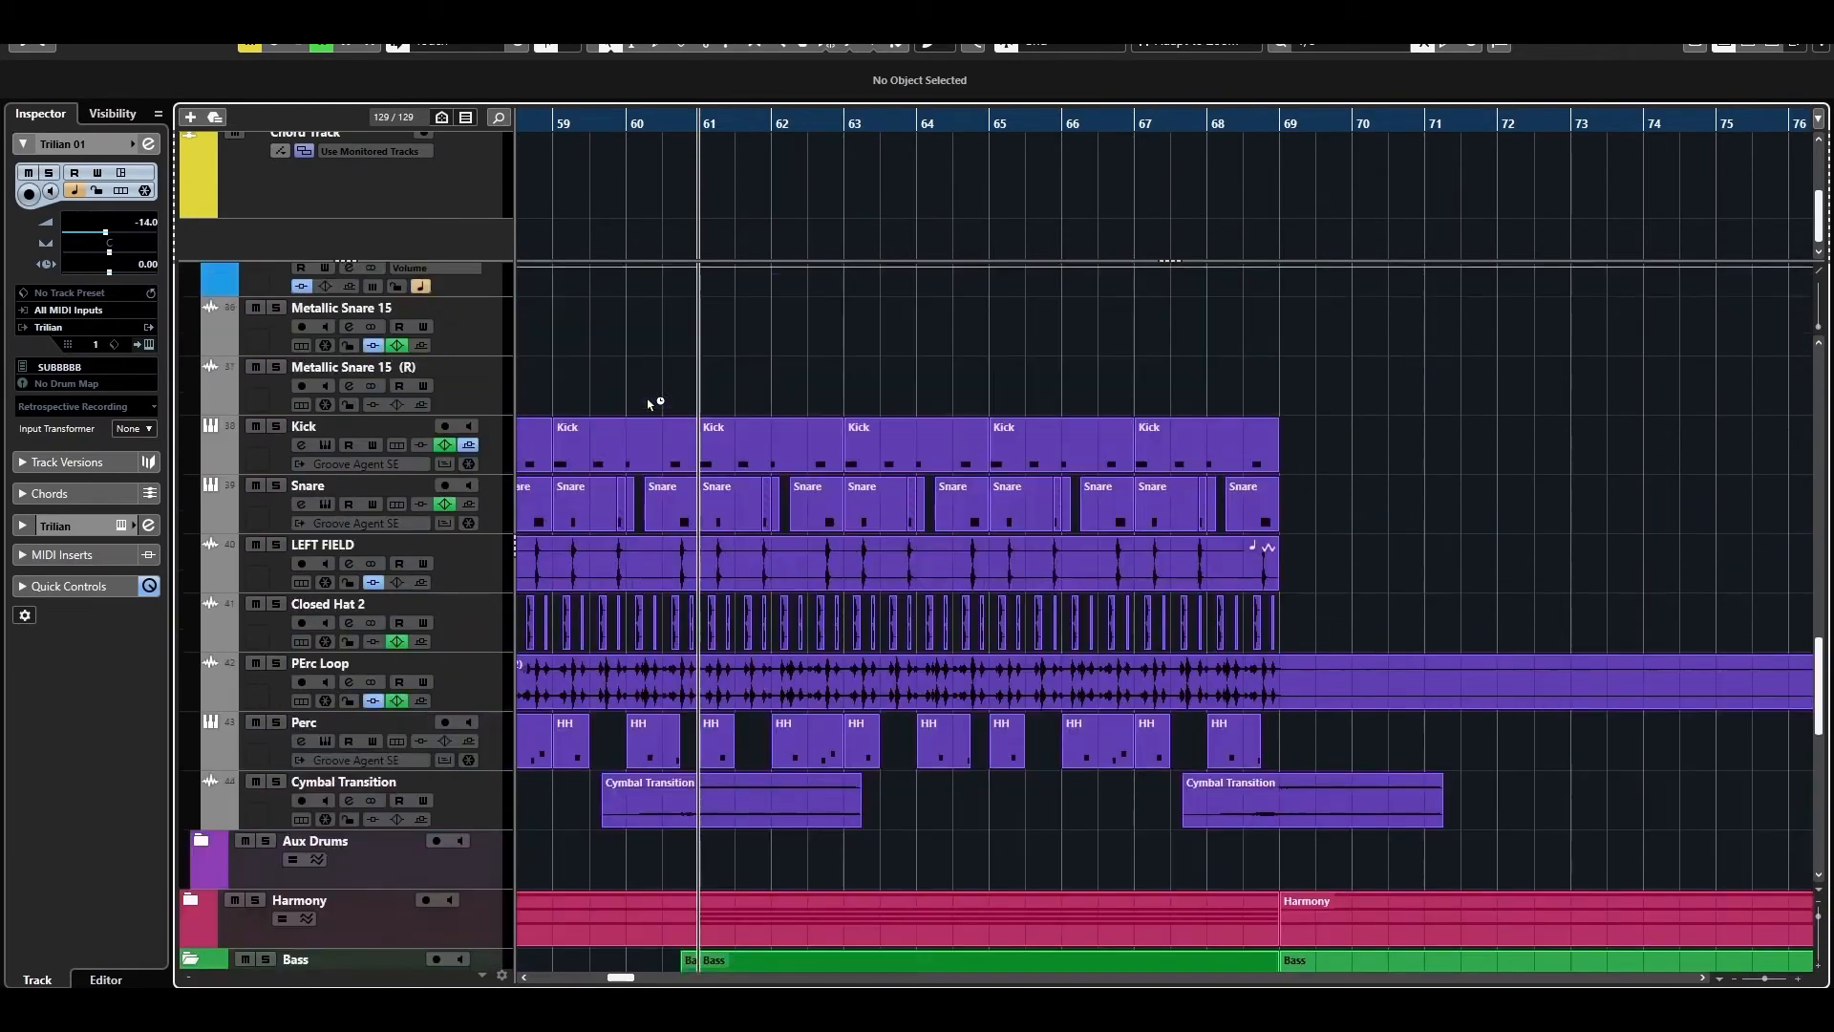
Audition the Kick and Snare tracks in solo from bar 61 and turn the solo off.
scroll(621, 429, "up", 2)
left_click(507, 604)
key("s")
key("space")
left_click(503, 655)
key("space")
left_click(276, 627)
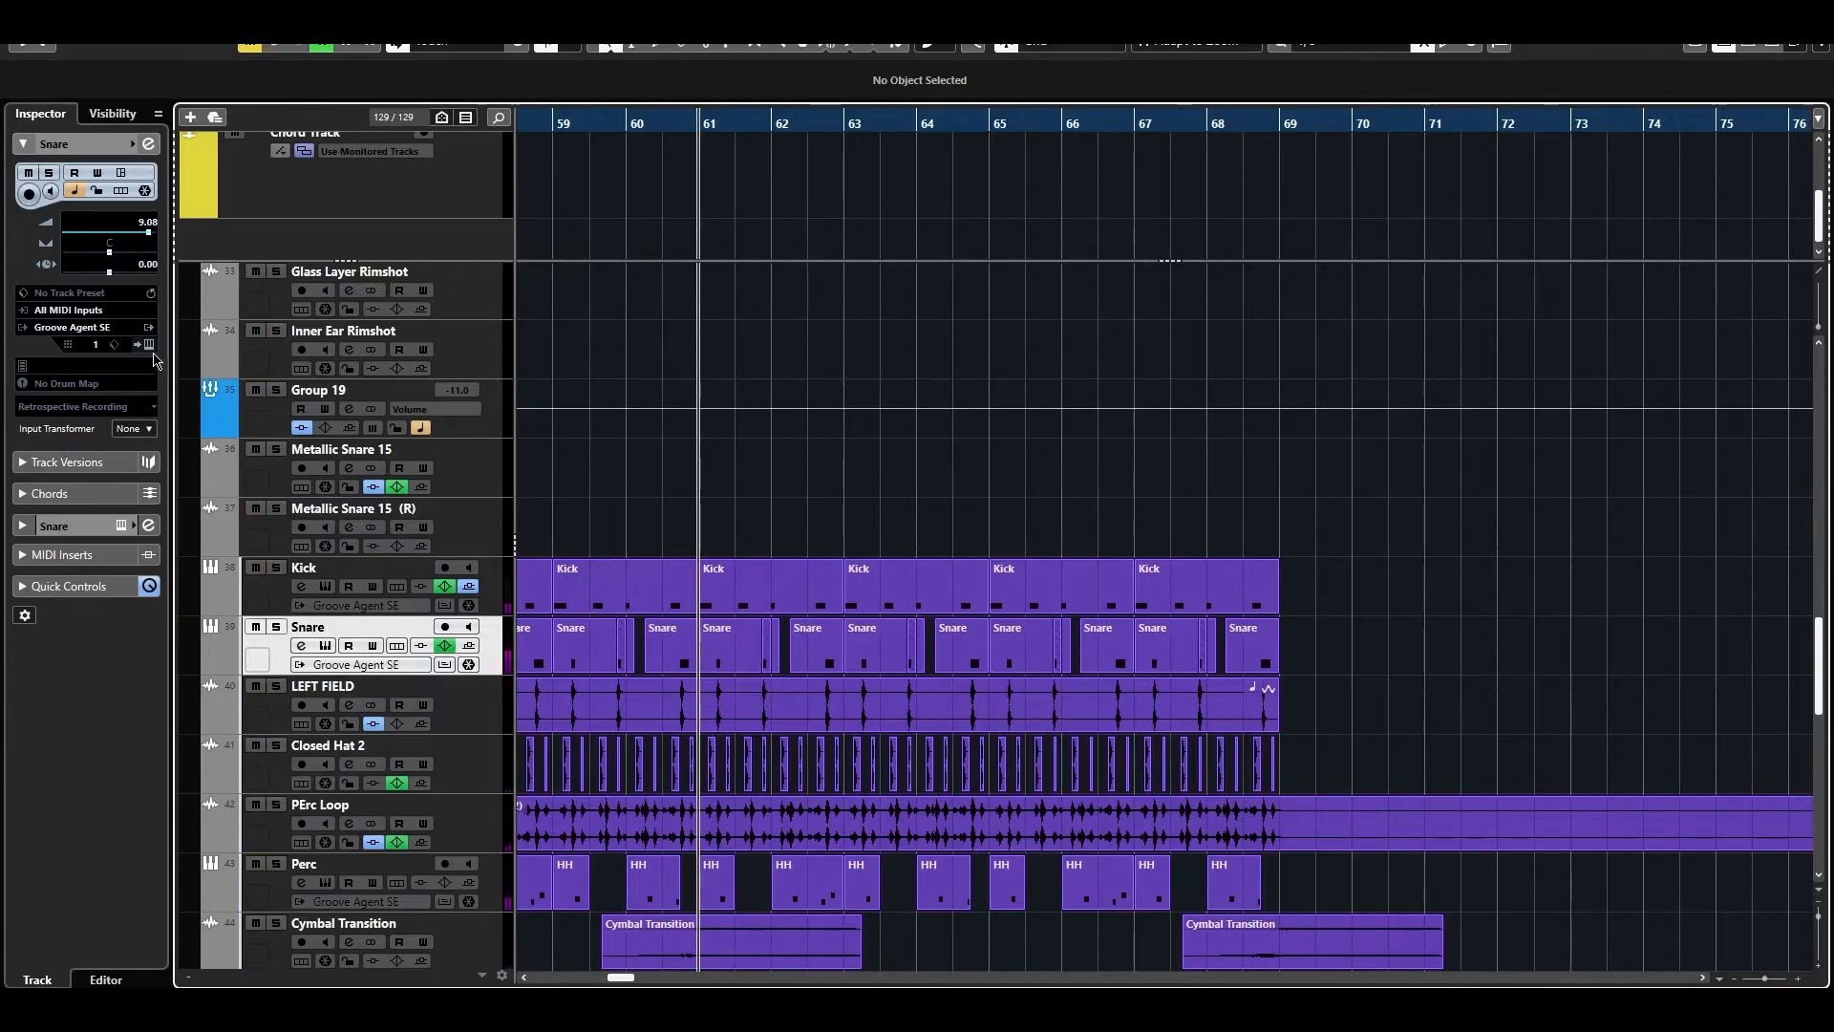
Audition the LEFT FIELD and Closed Hat 2 tracks one after the other in solo from bar 61.
scroll(755, 573, "down", 2)
left_click(479, 574)
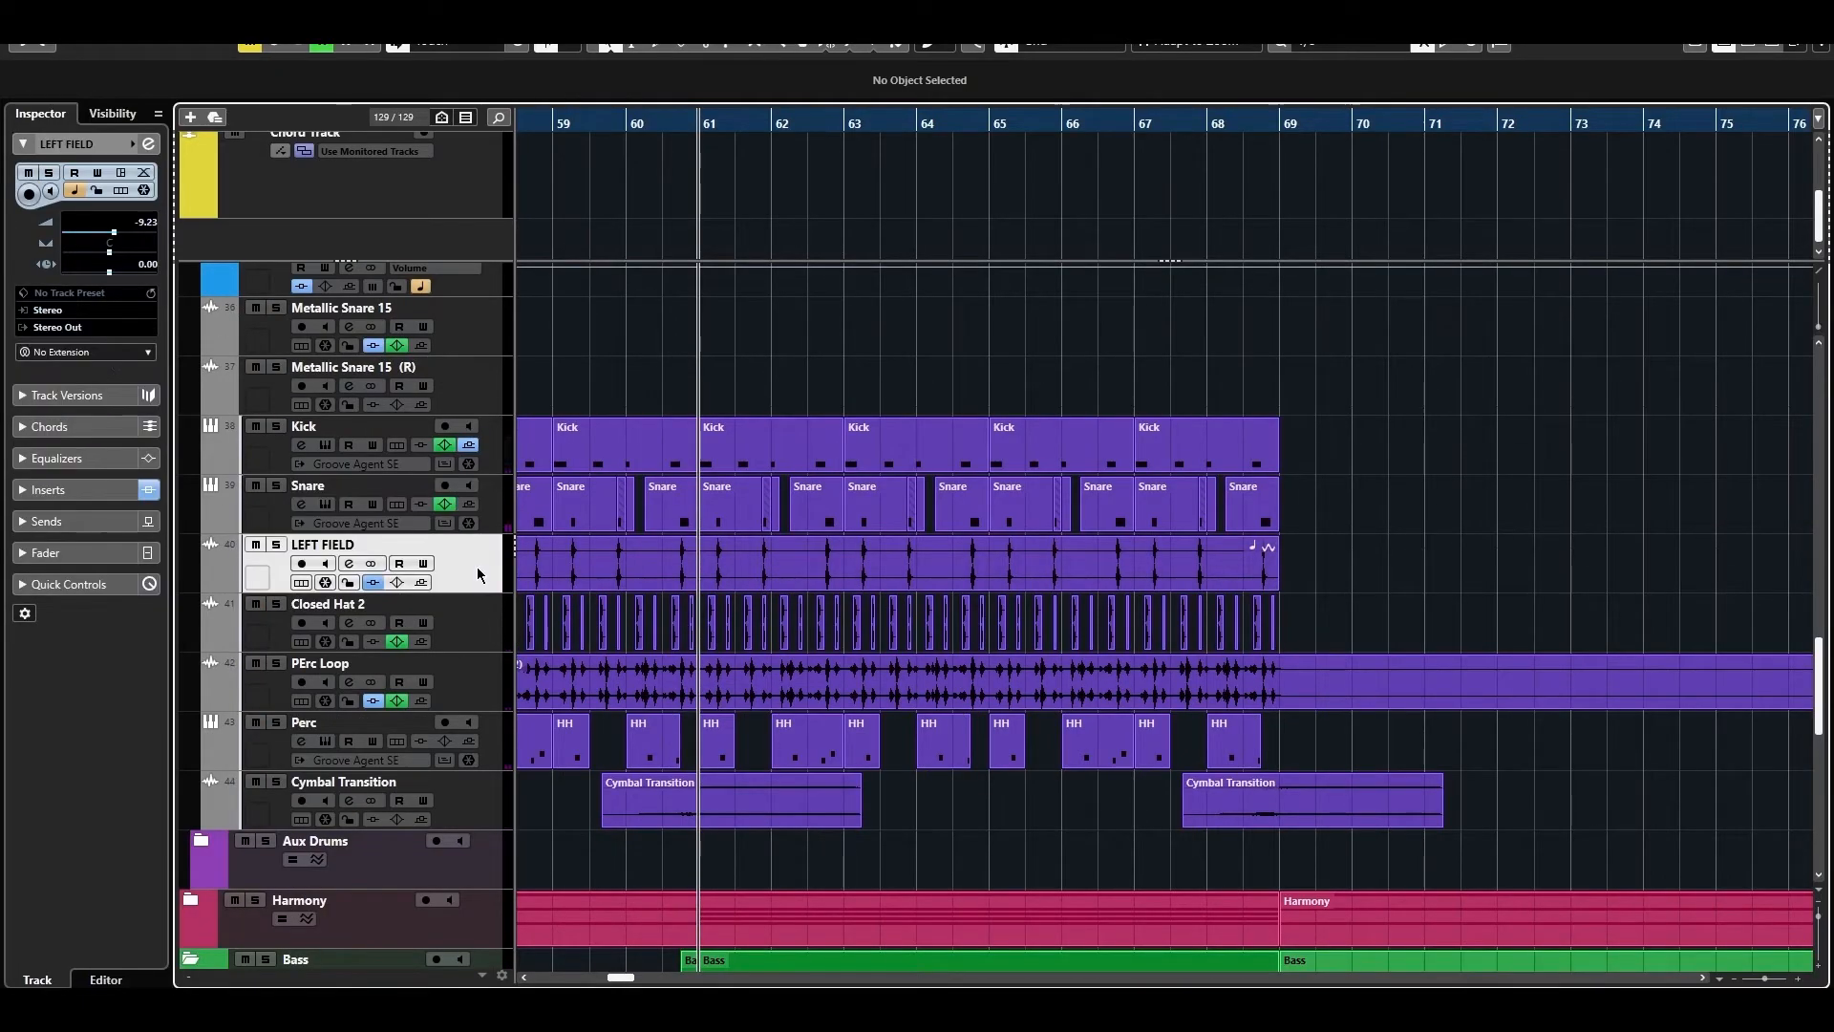
key("space")
key("space")
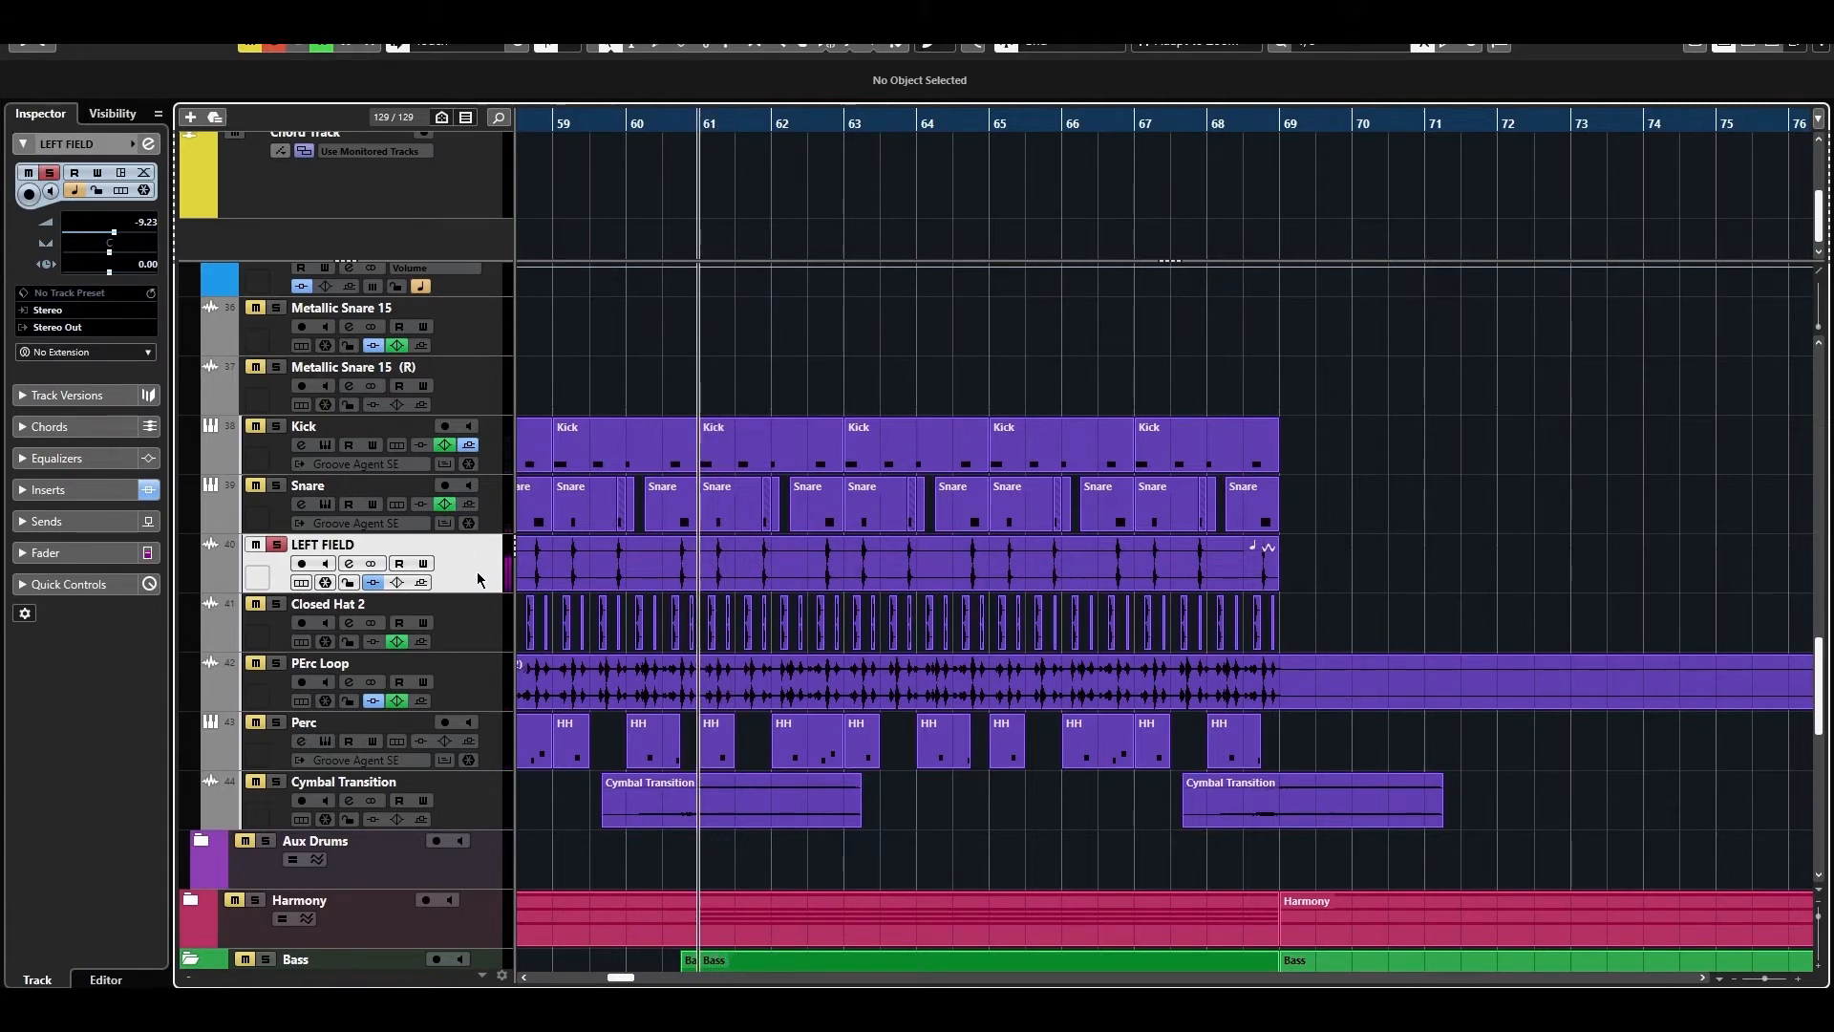
key("s")
left_click(485, 625)
key("s")
key("space")
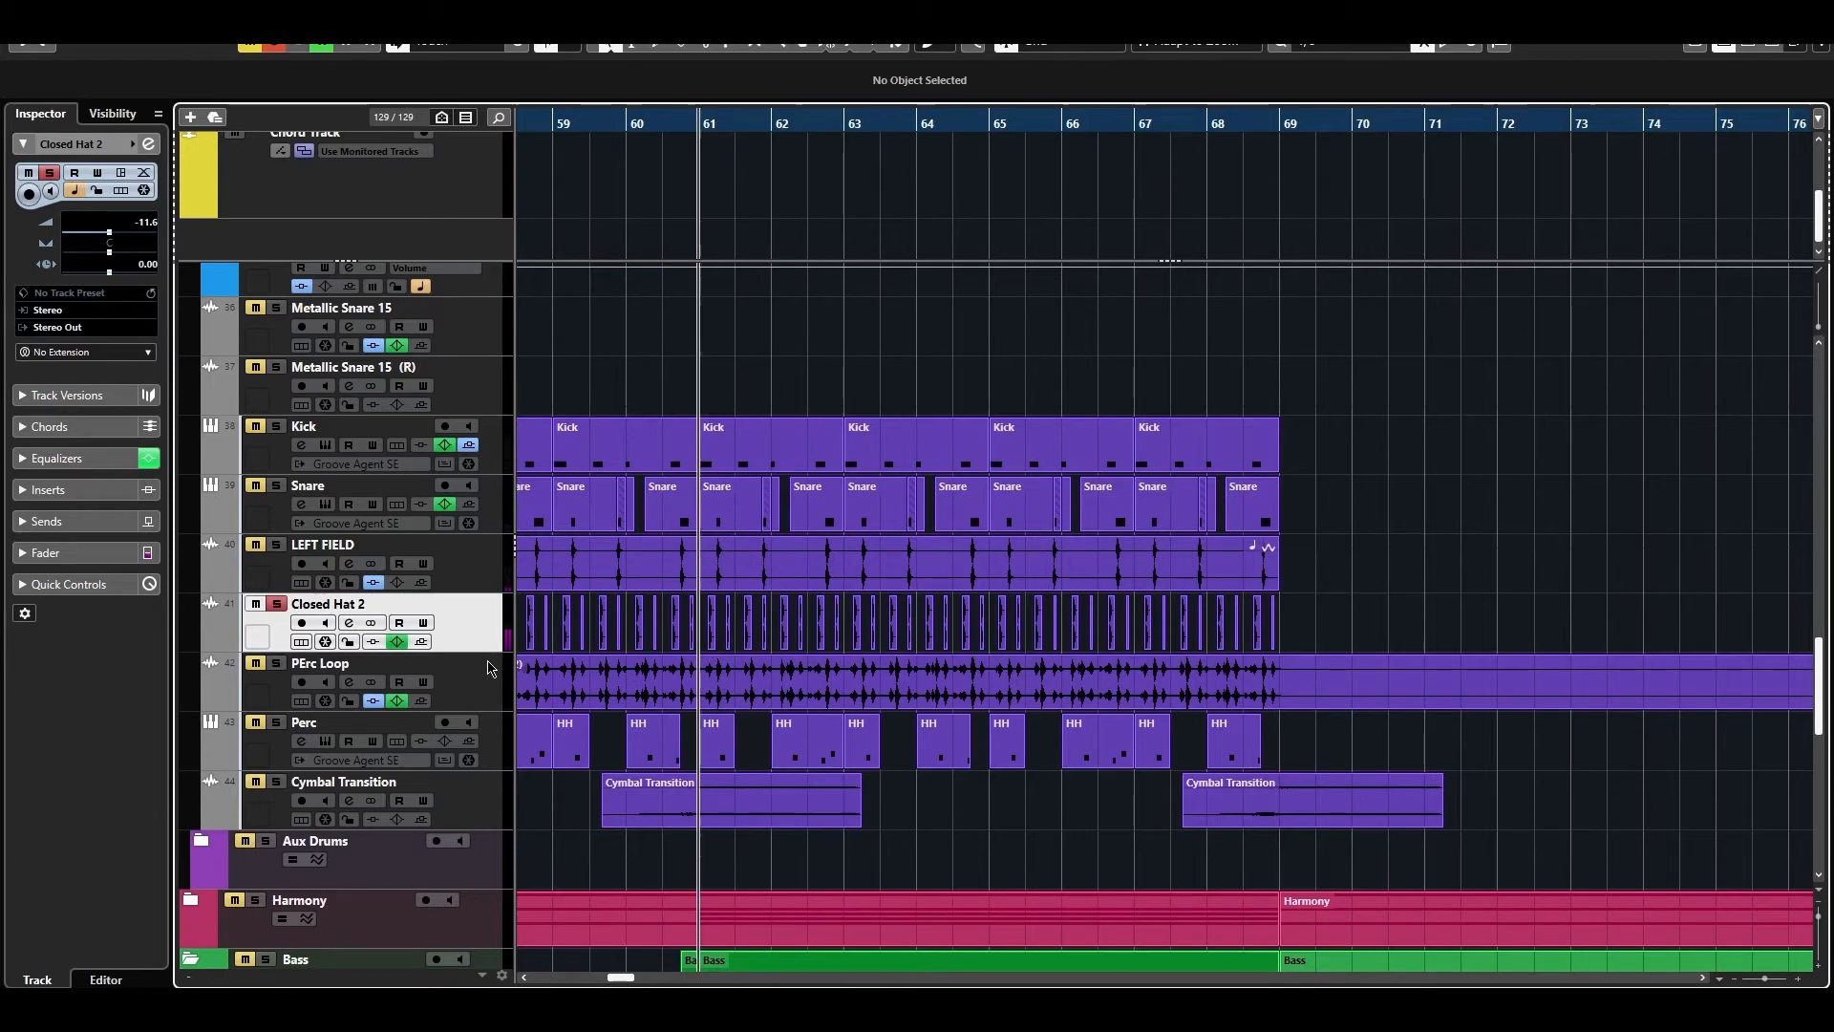
key("space")
Audition the PErc Loop and Perc tracks one after the other in solo from bar 61.
left_click(482, 684)
key("s")
key("space")
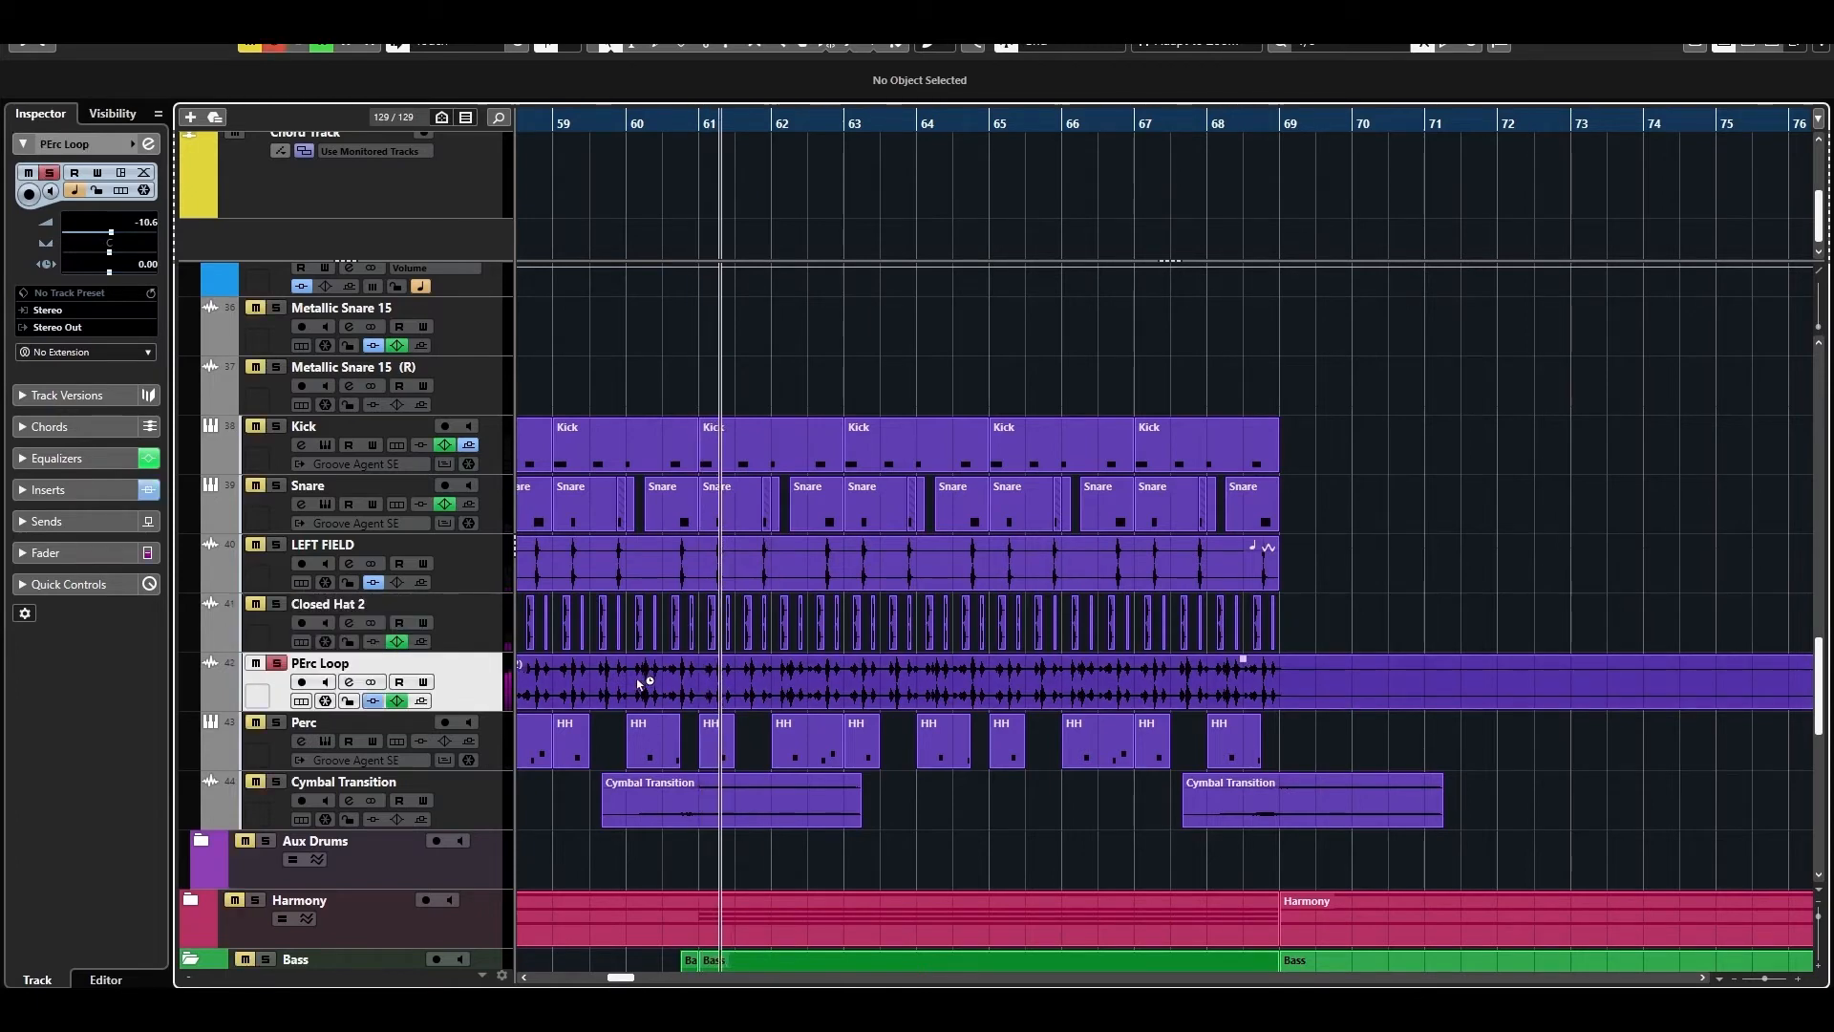
key("space")
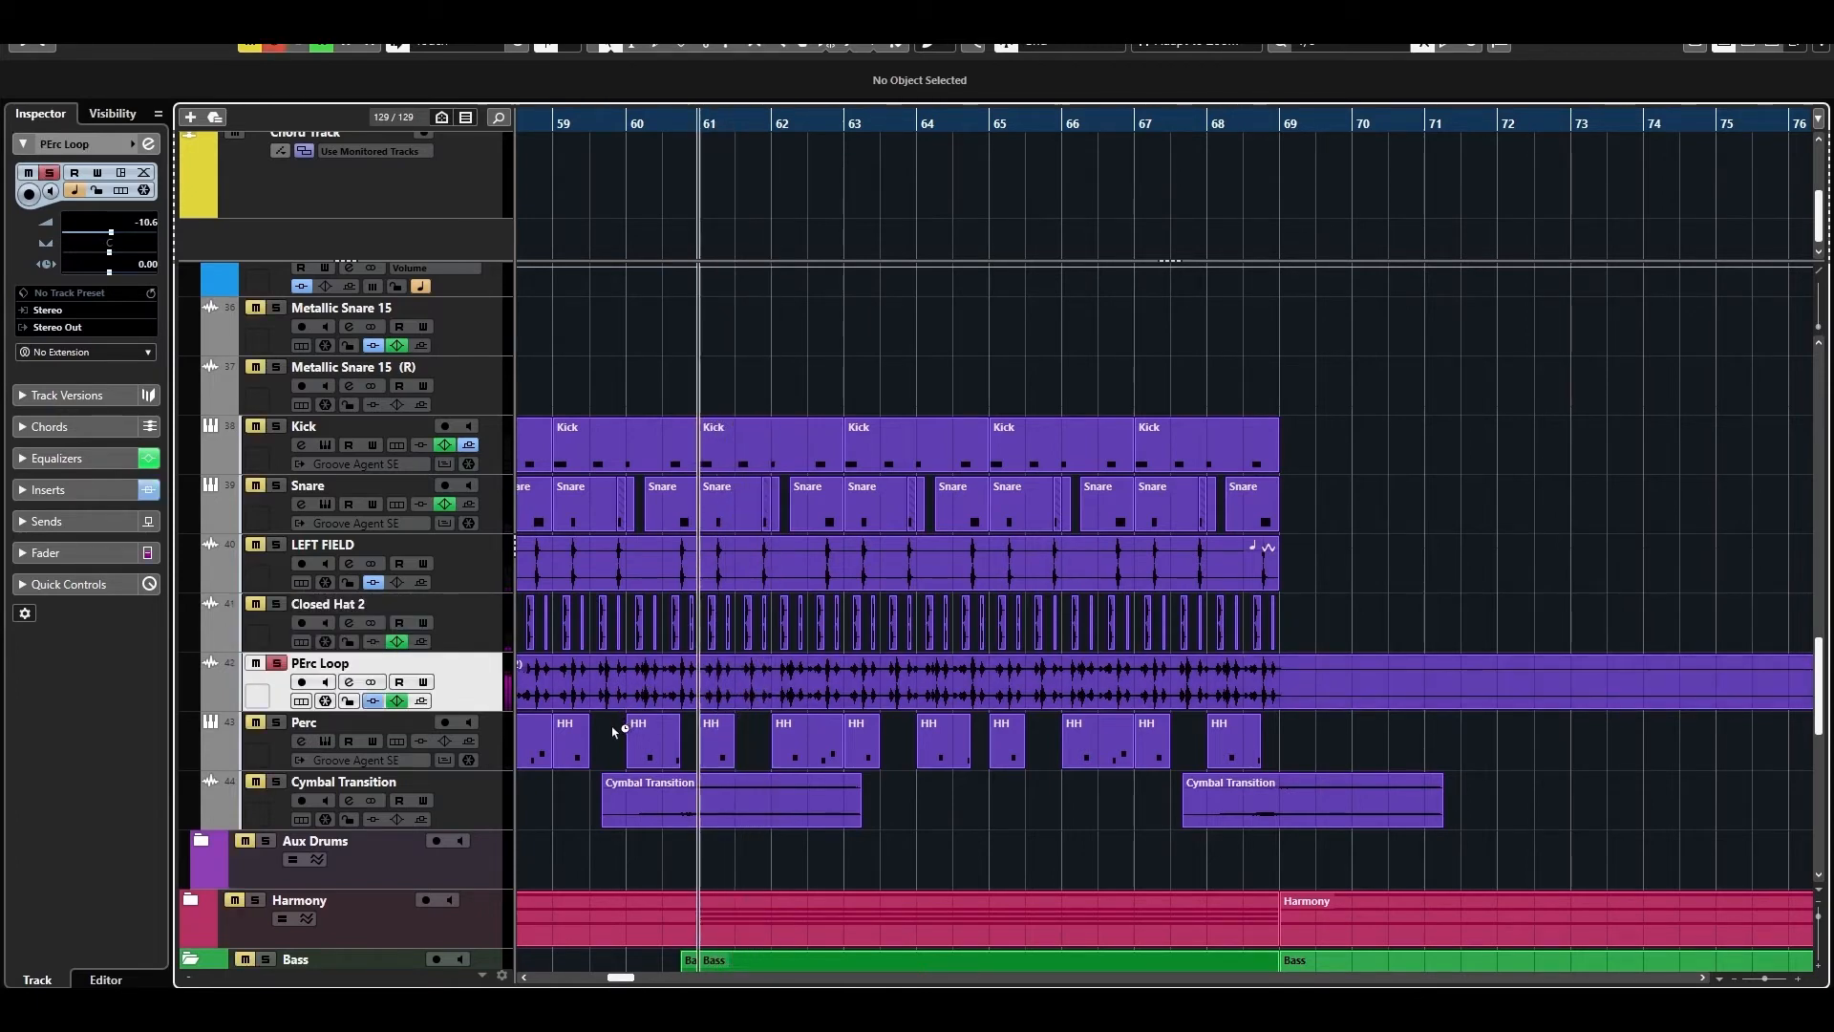
left_click(505, 752)
key("s")
key("space")
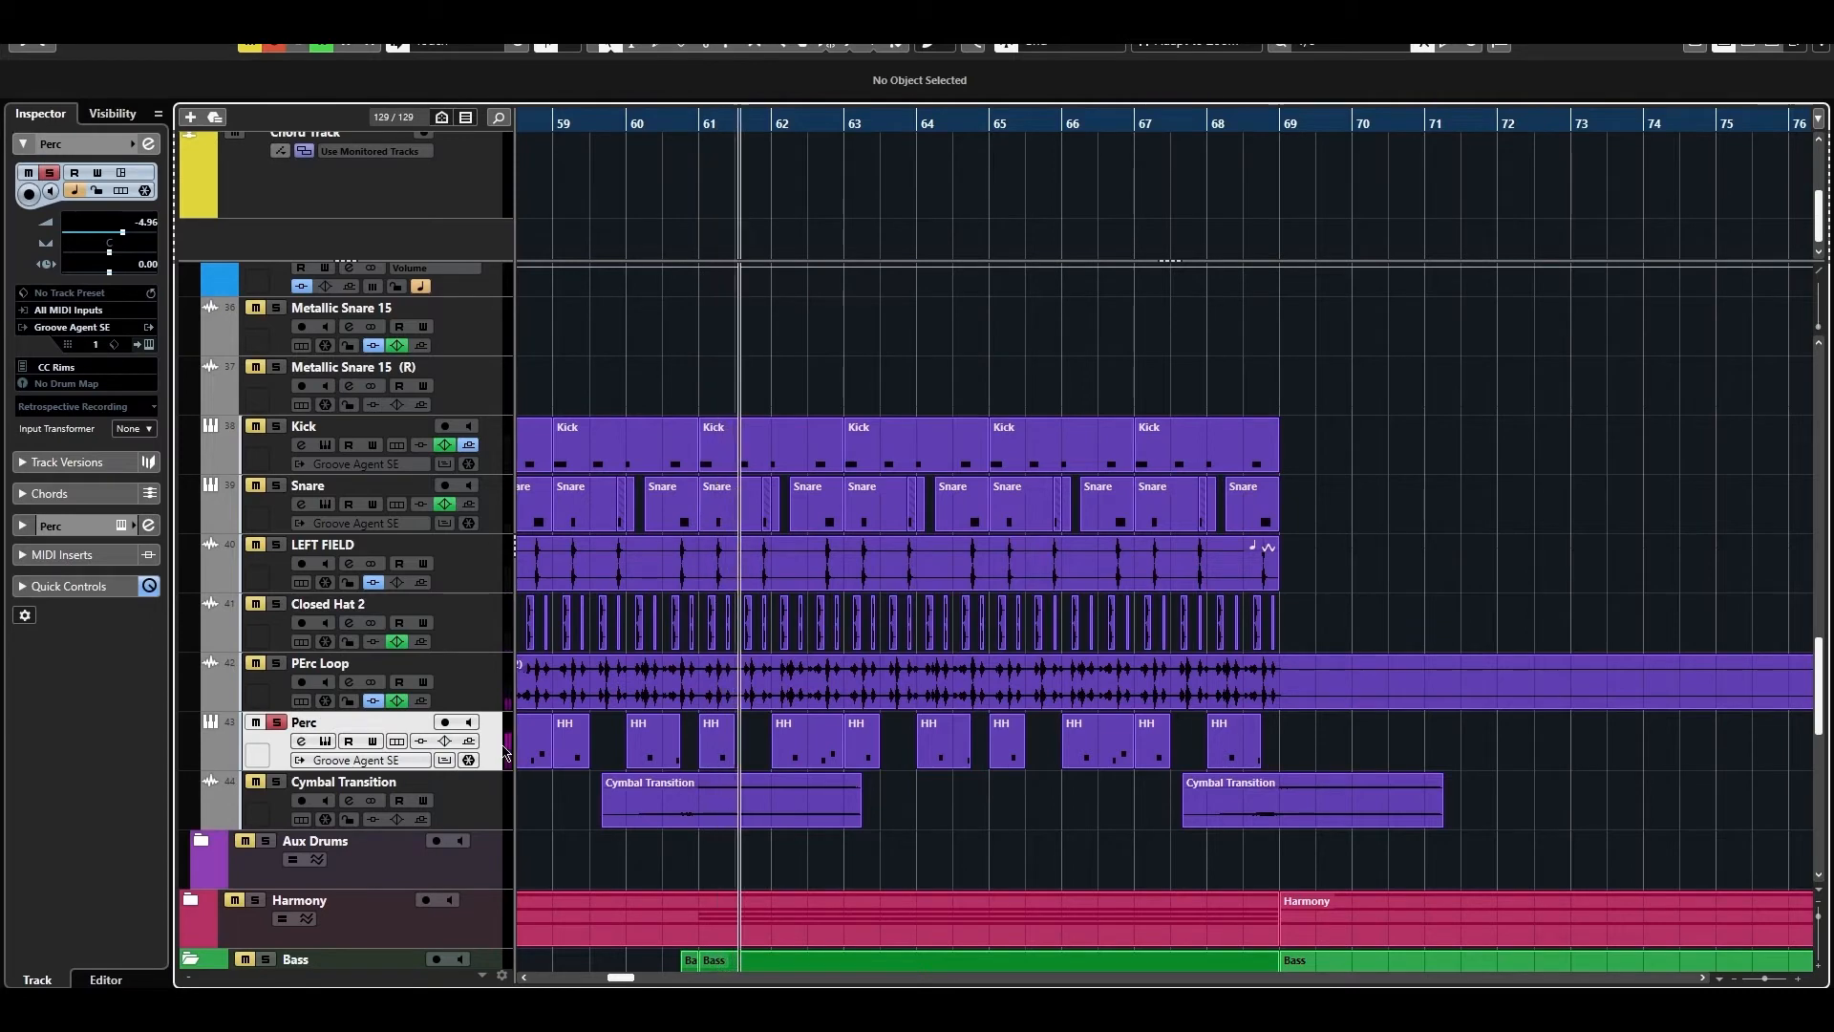
key("space")
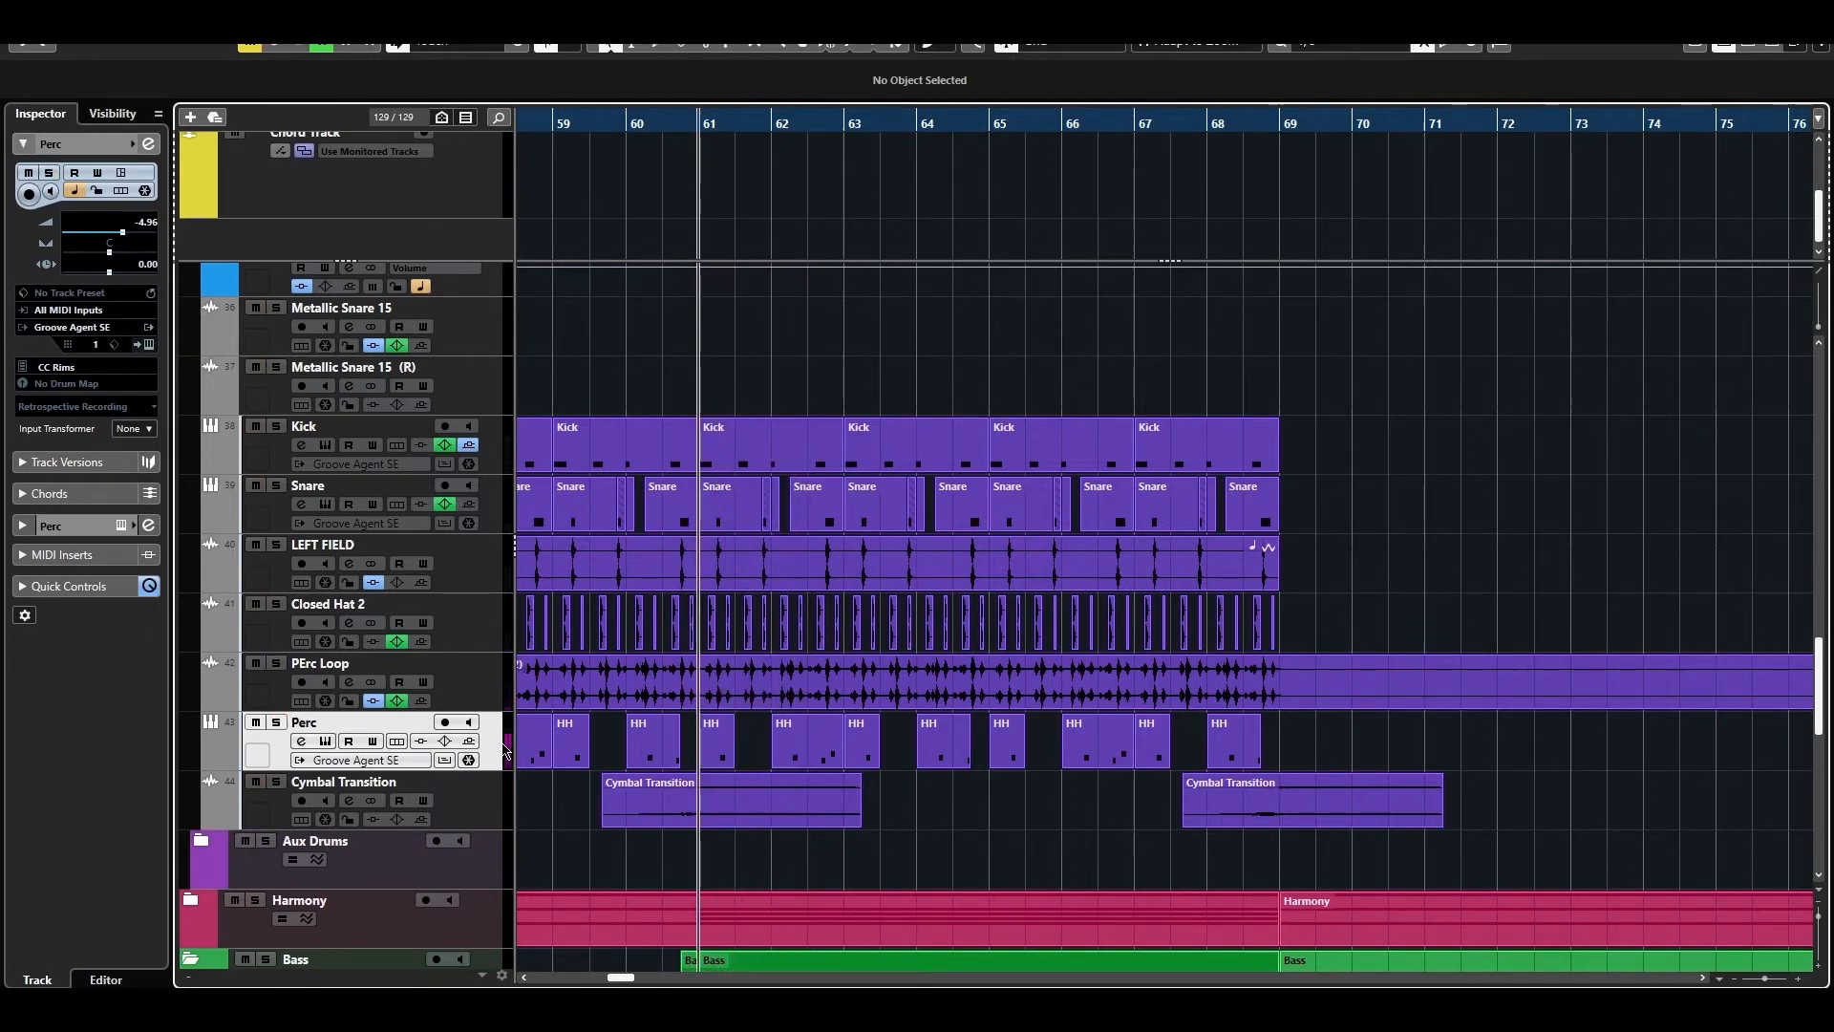
Play the full arrangement from bar 61, expand the Harmony folder to reach its pad and piano tracks, and stop playback.
scroll(1249, 399, "down", 5)
key("space")
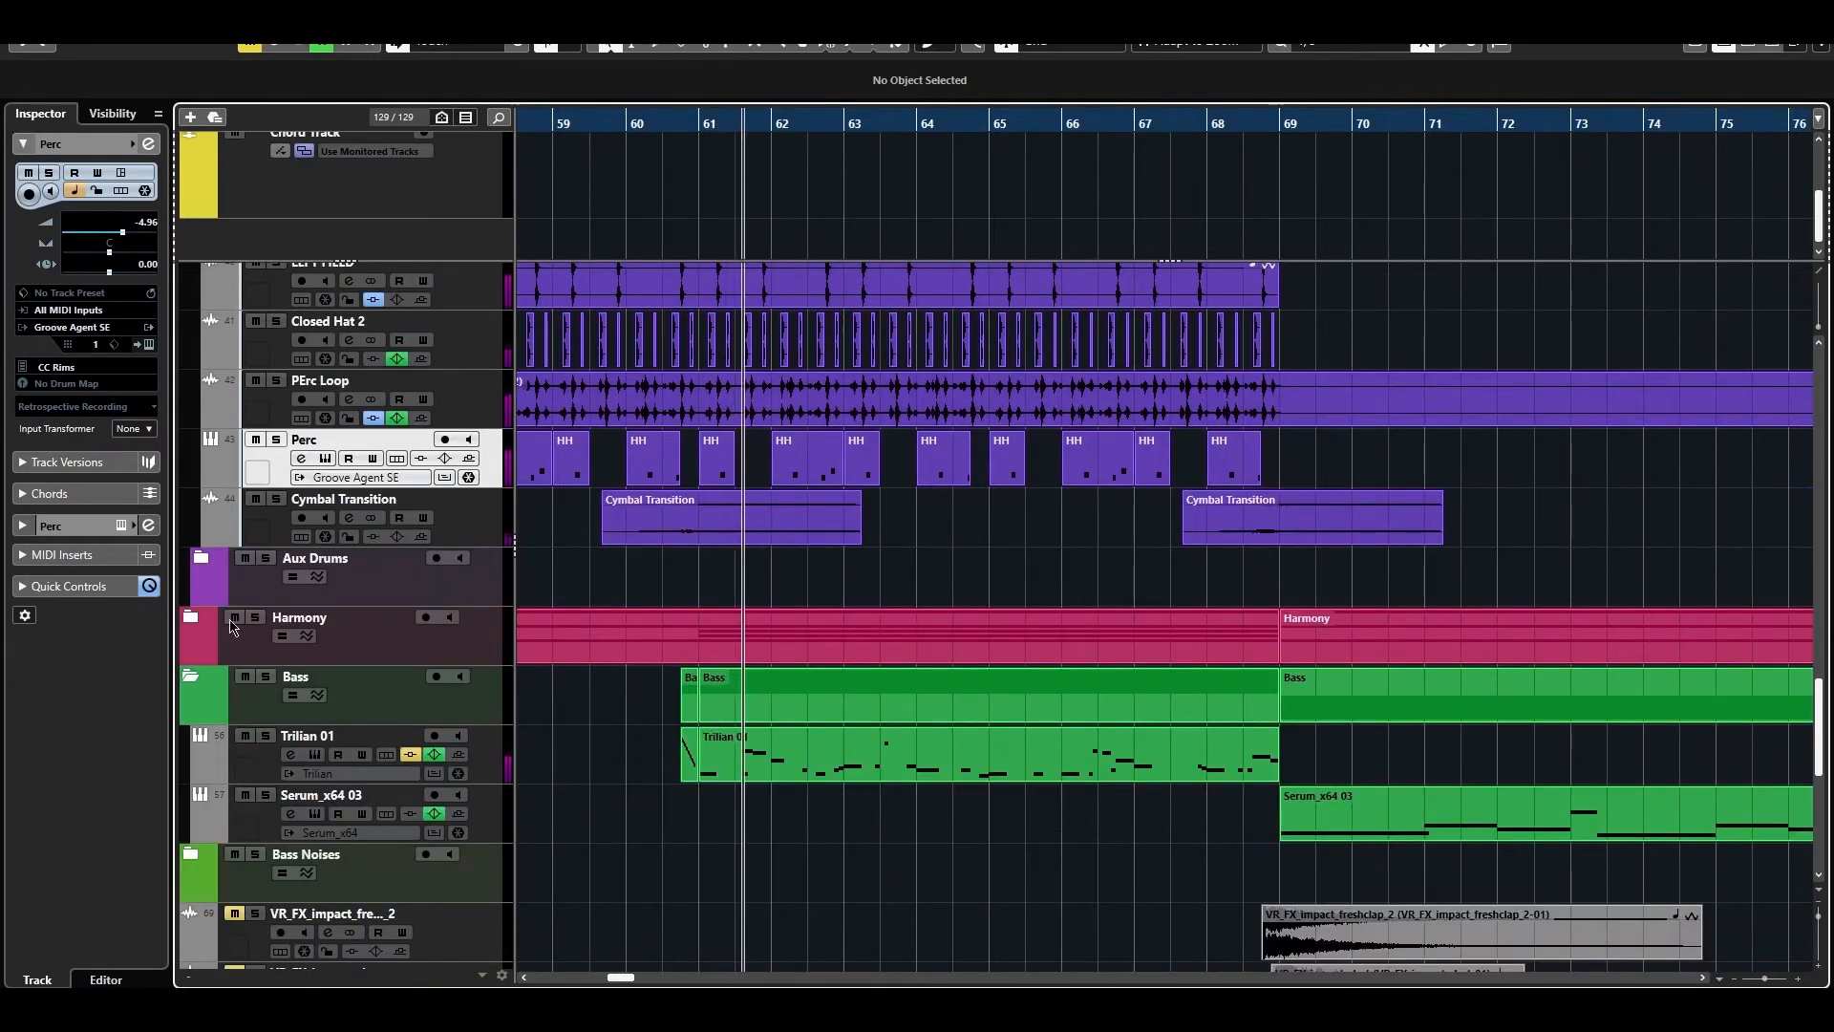
left_click(212, 616)
scroll(424, 418, "down", 8)
key("space")
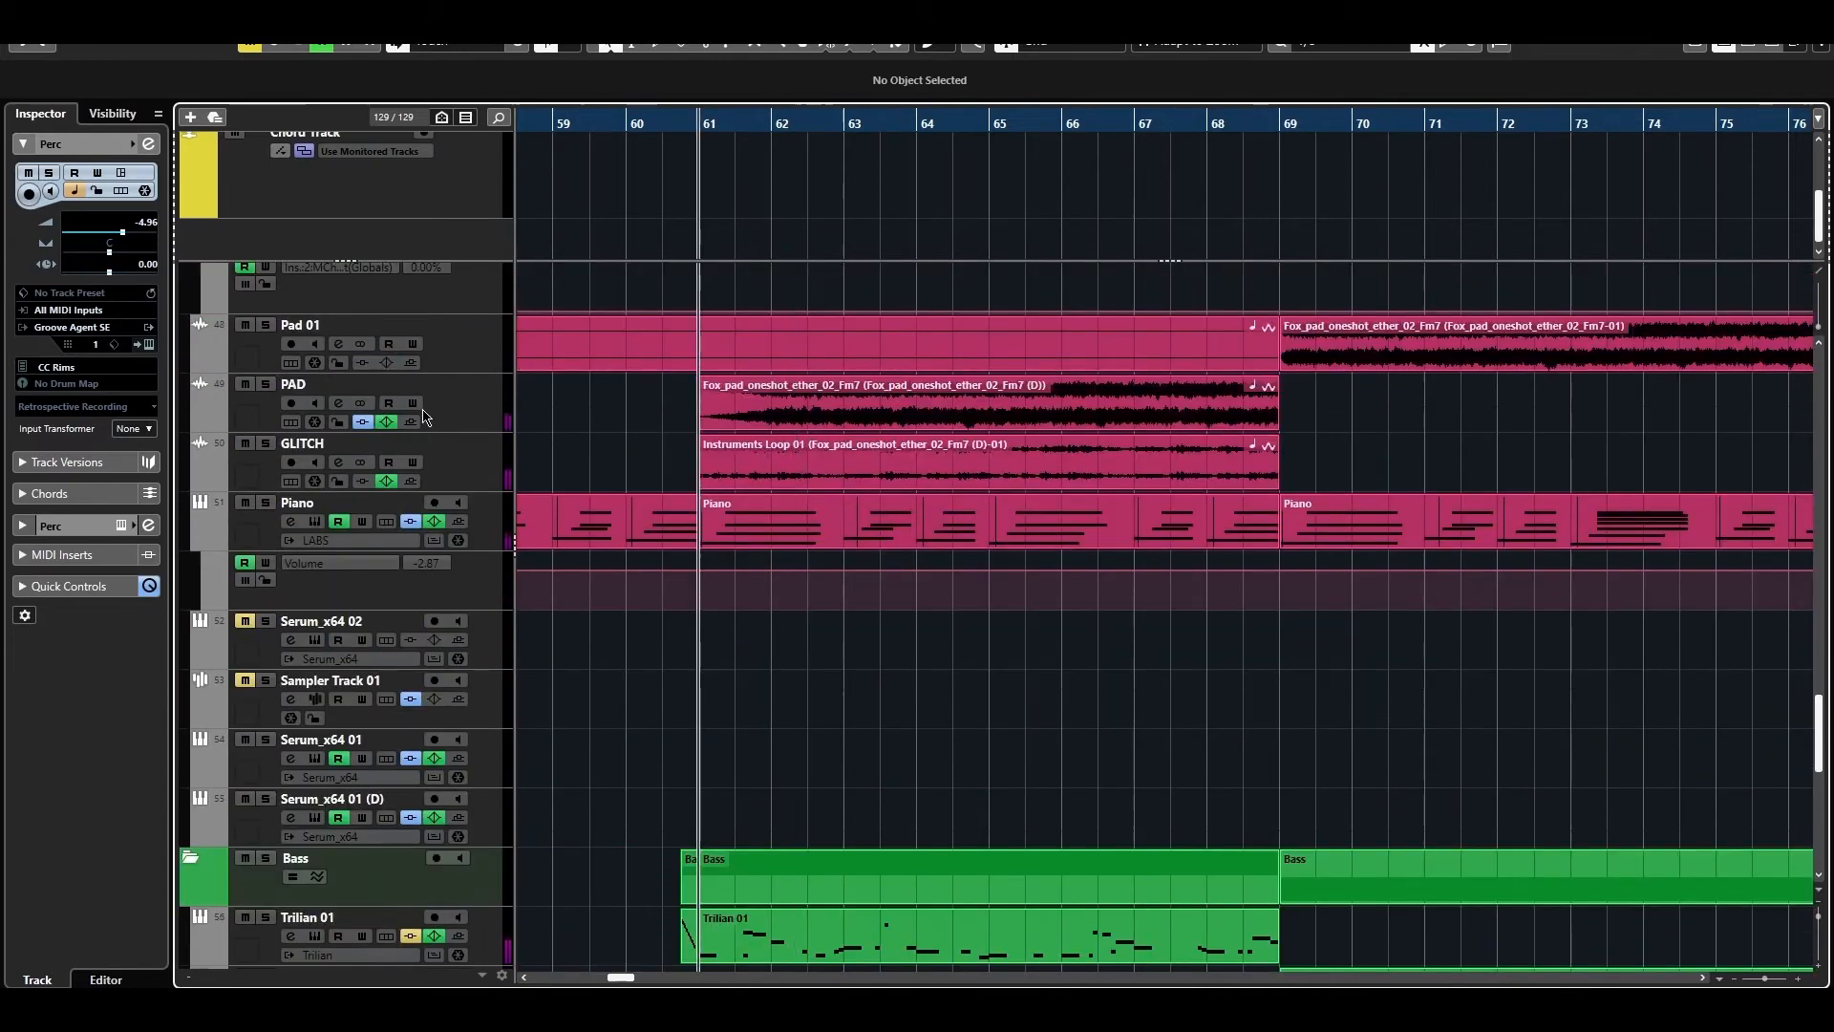
Solo the GLITCH, Piano and PAD tracks in turn while playing from bar 61, and stop playback.
left_click(468, 451)
key("s")
key("space")
left_click(478, 512)
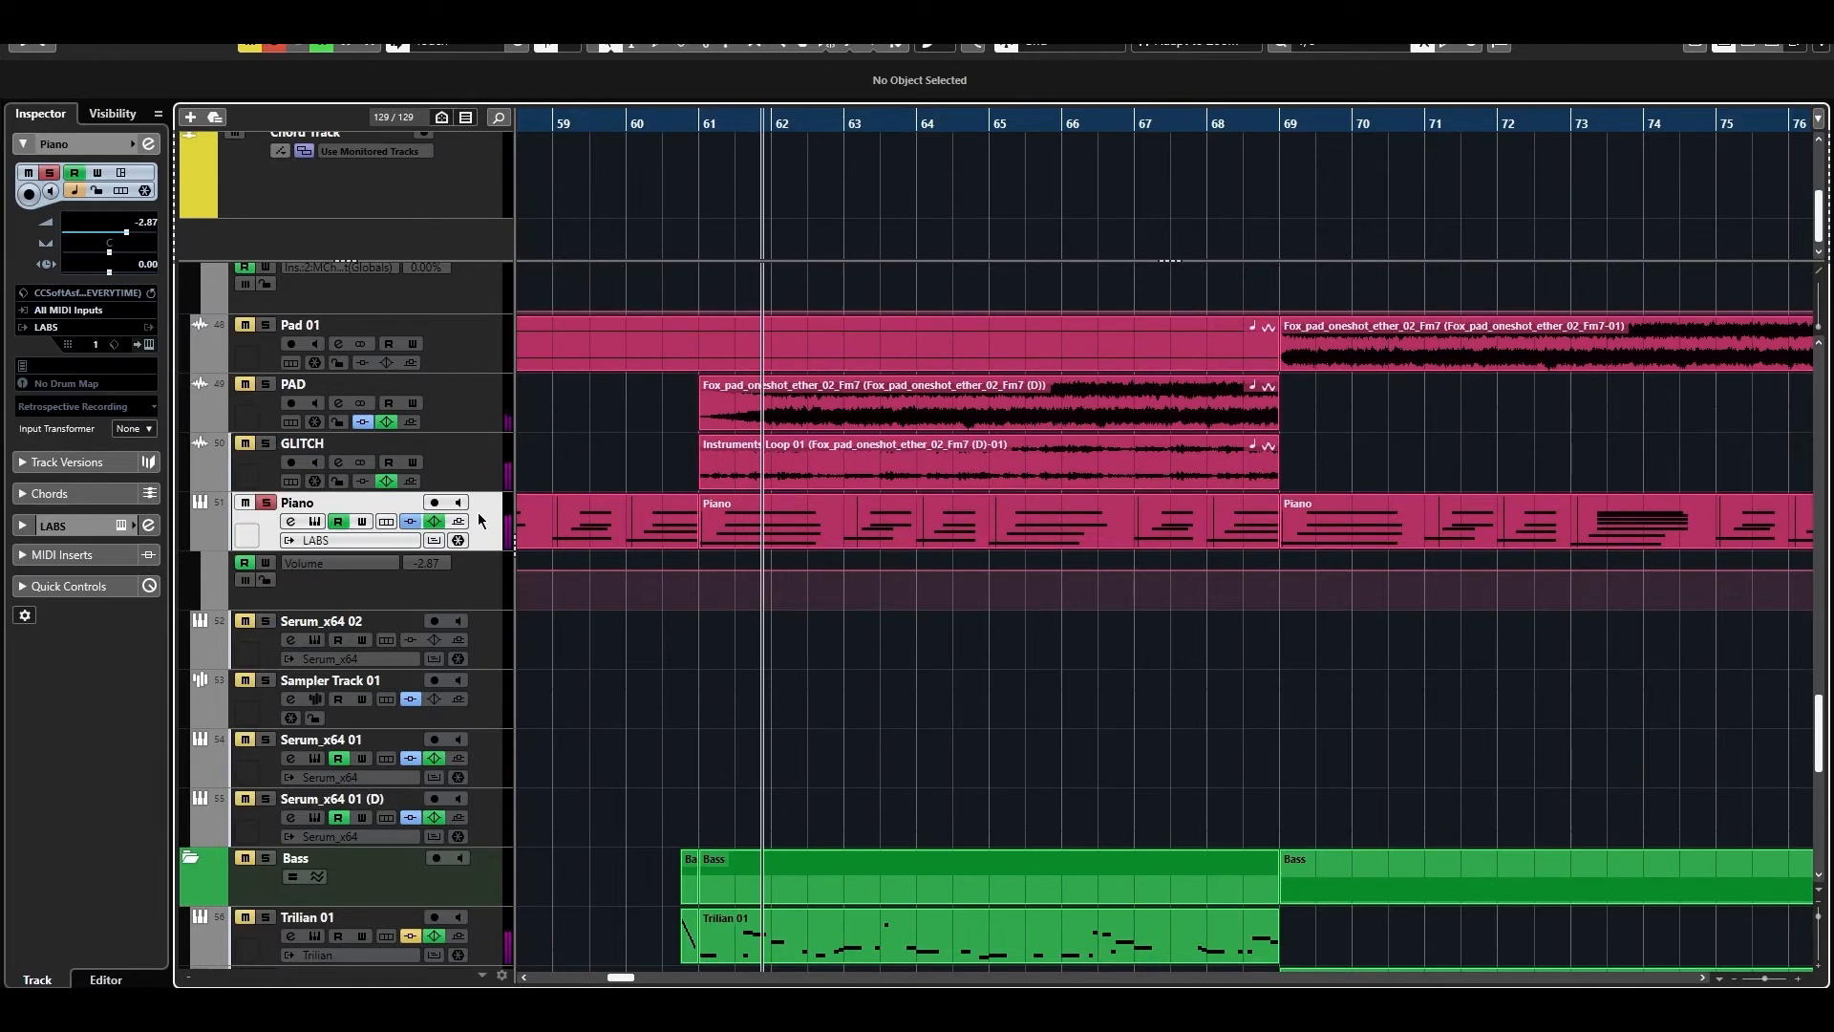
left_click(474, 392)
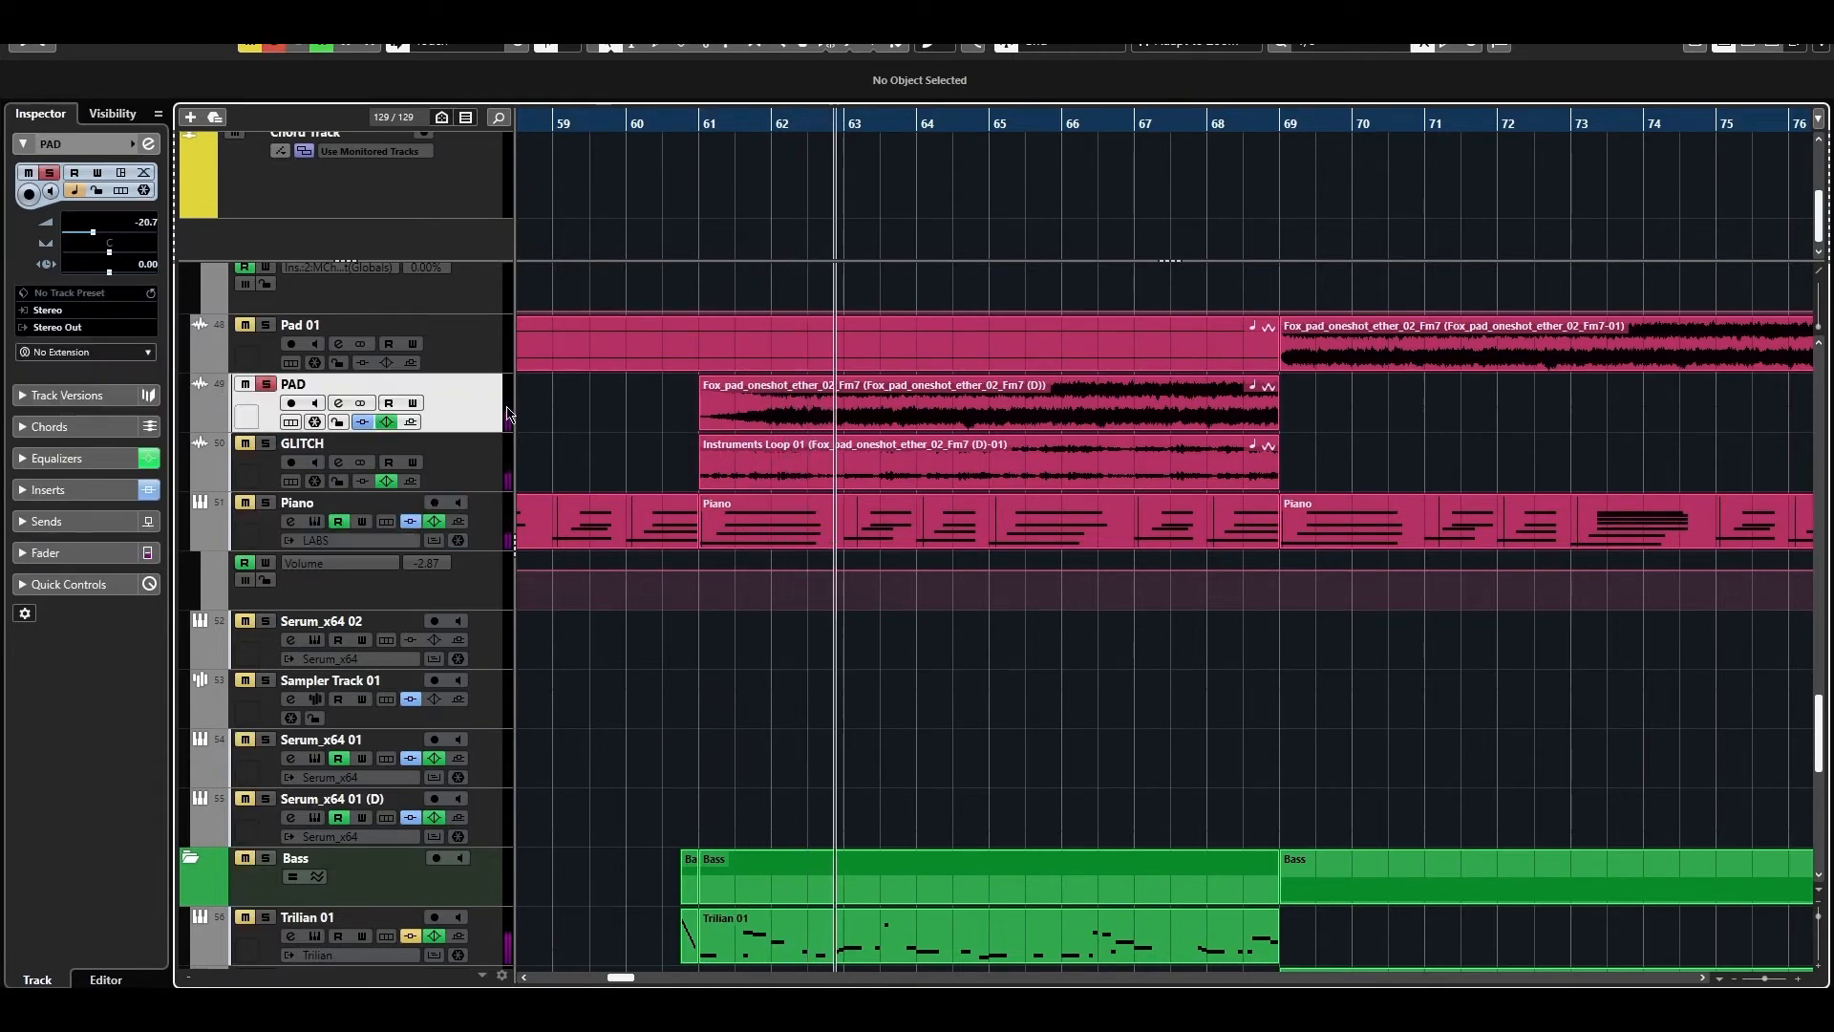
key("space")
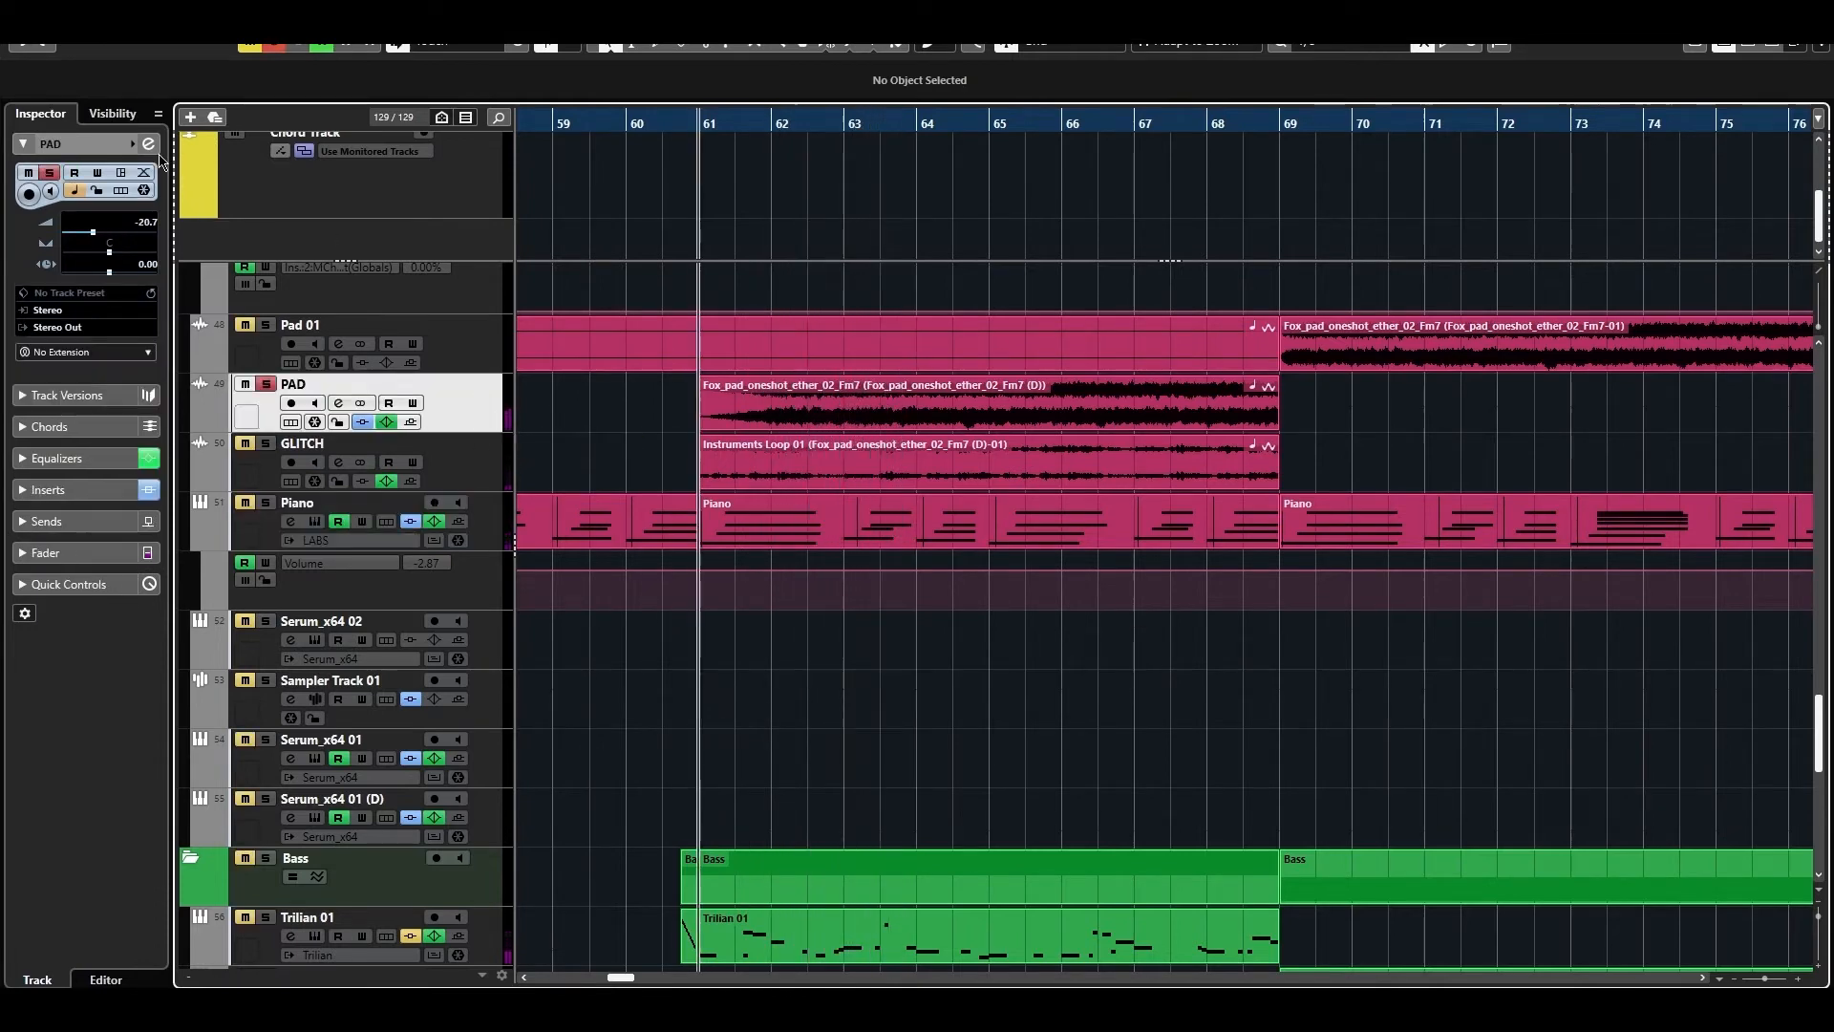
Open the PAD track's channel settings and its FX Modulator insert, and solo the track during playback.
key("s")
left_click(148, 144)
left_click(755, 462)
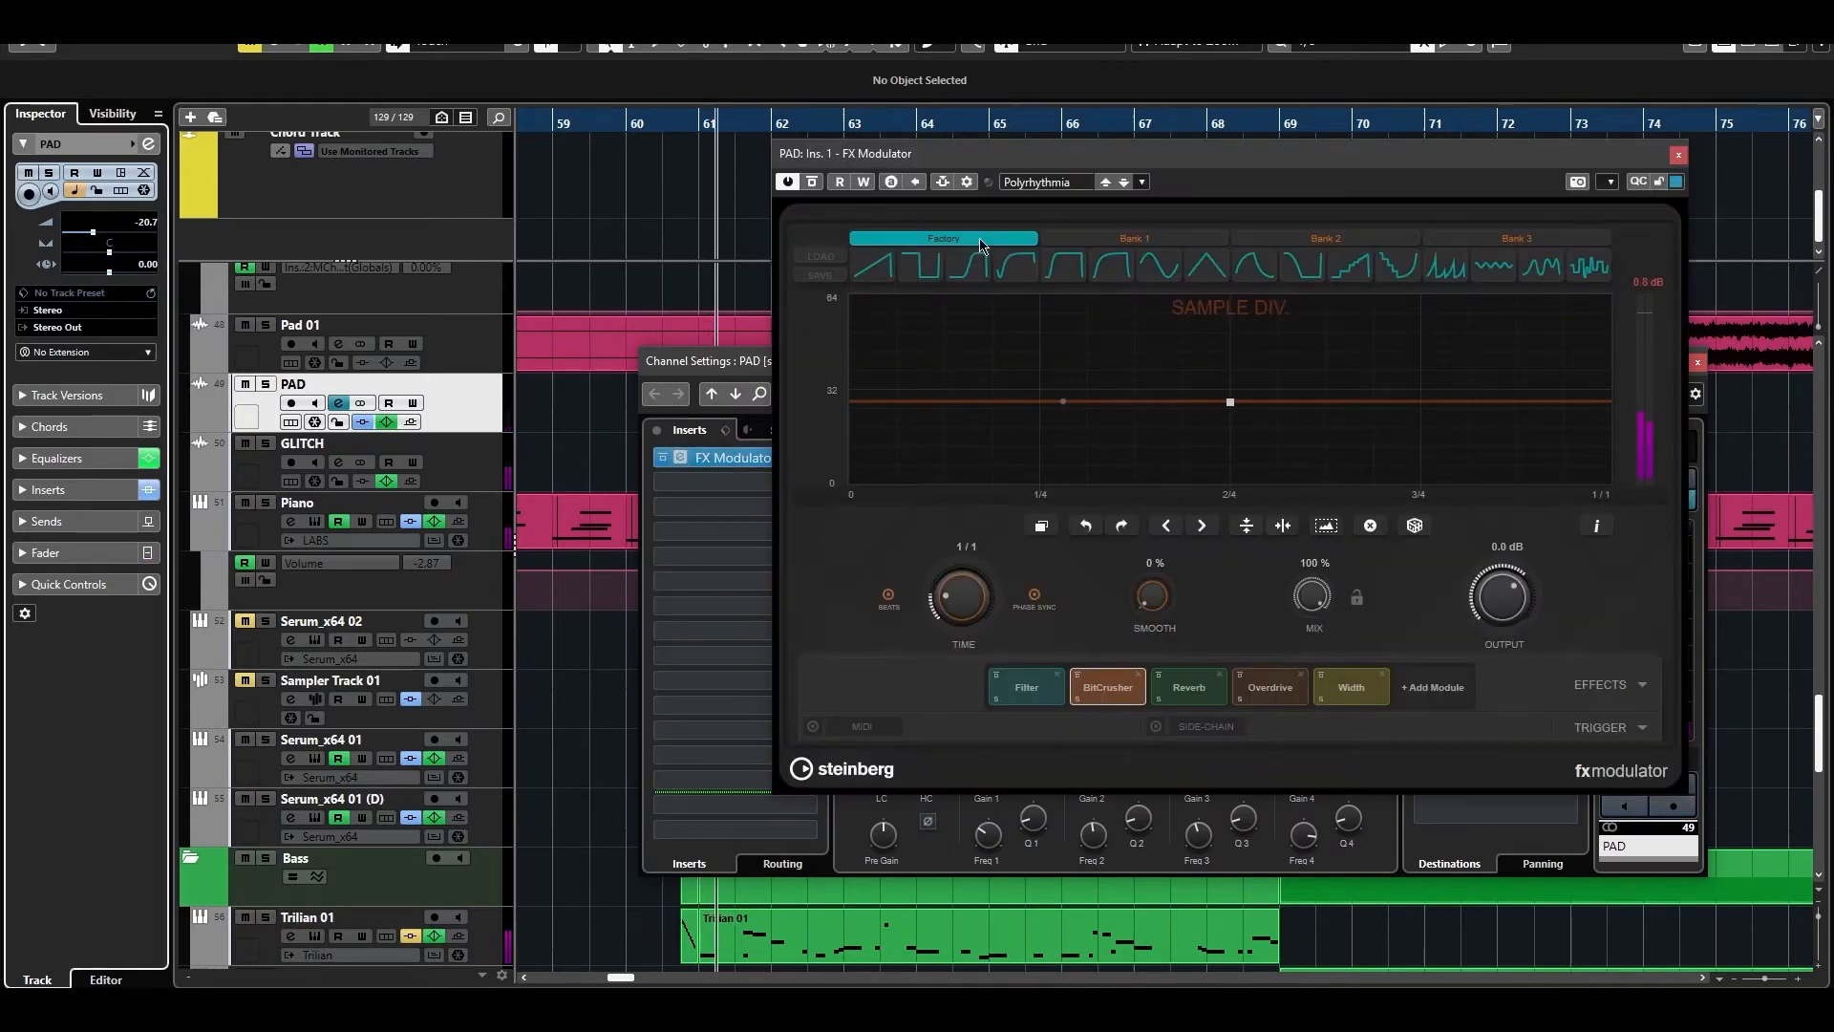
key("s")
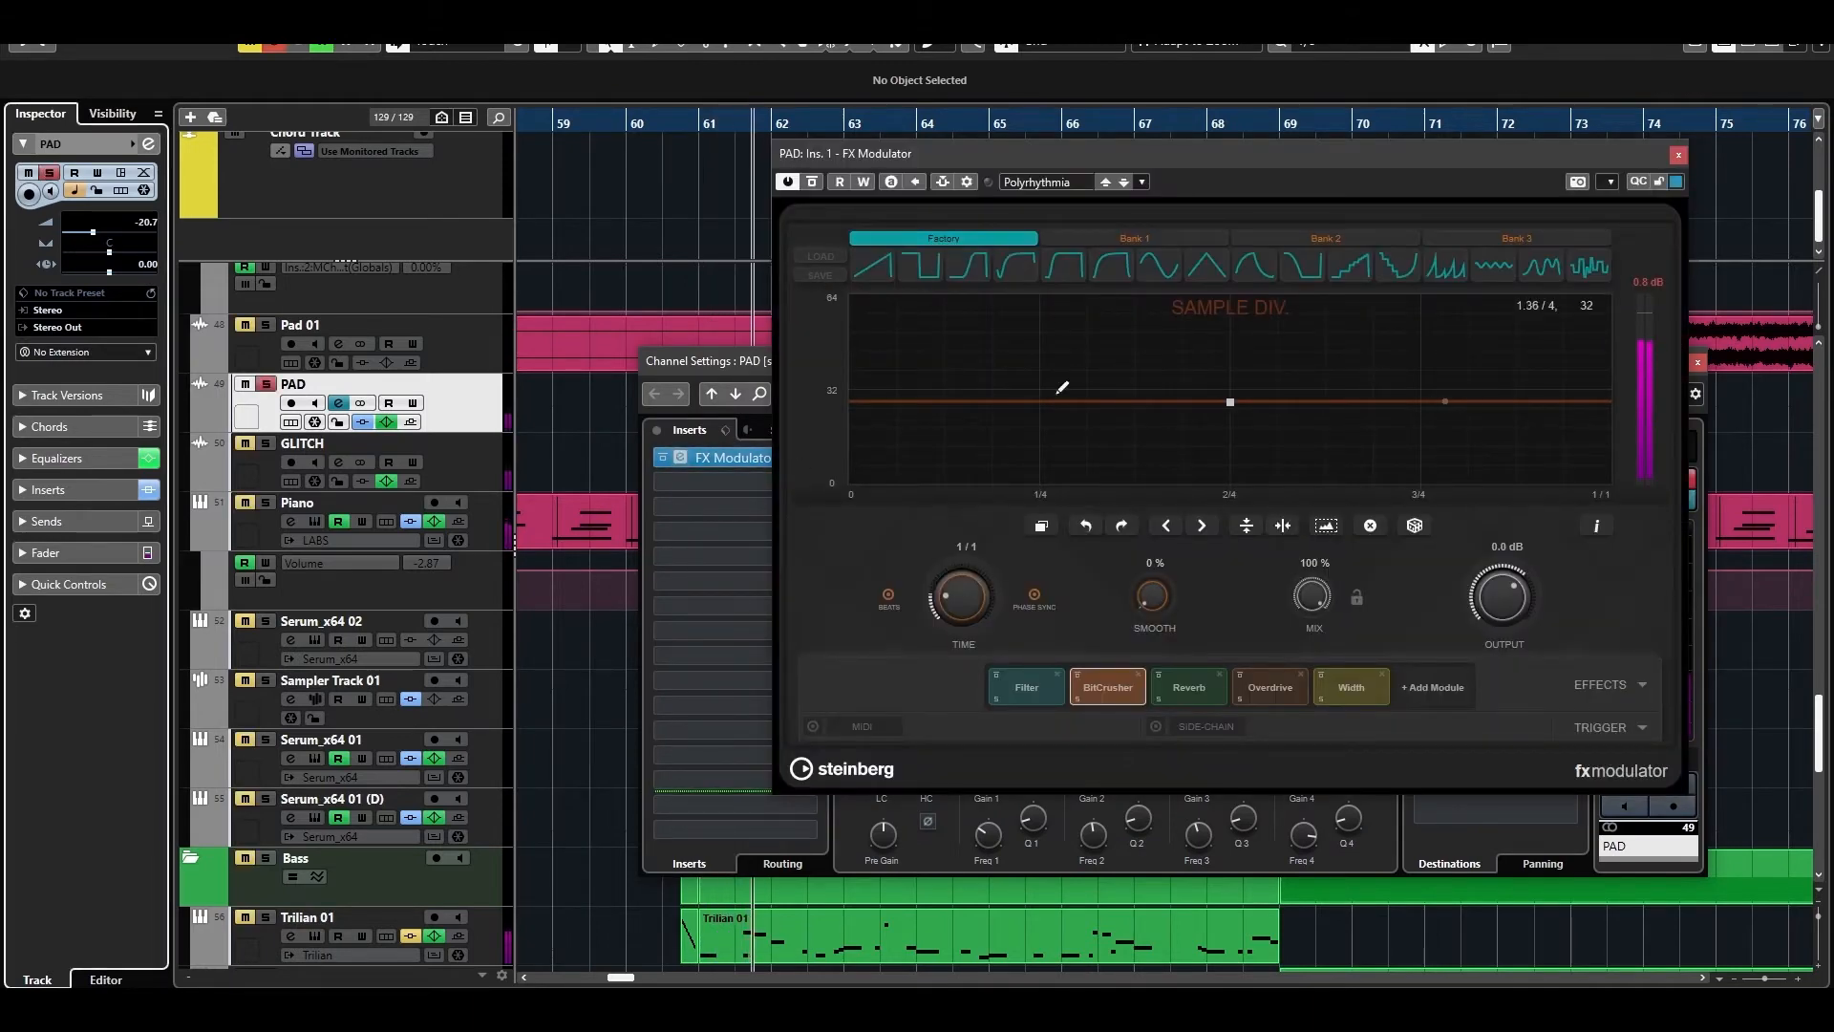
Compare PAD with FX Modulator bypassed and active, close the plug-in and channel windows, and stop playback.
left_click(819, 184)
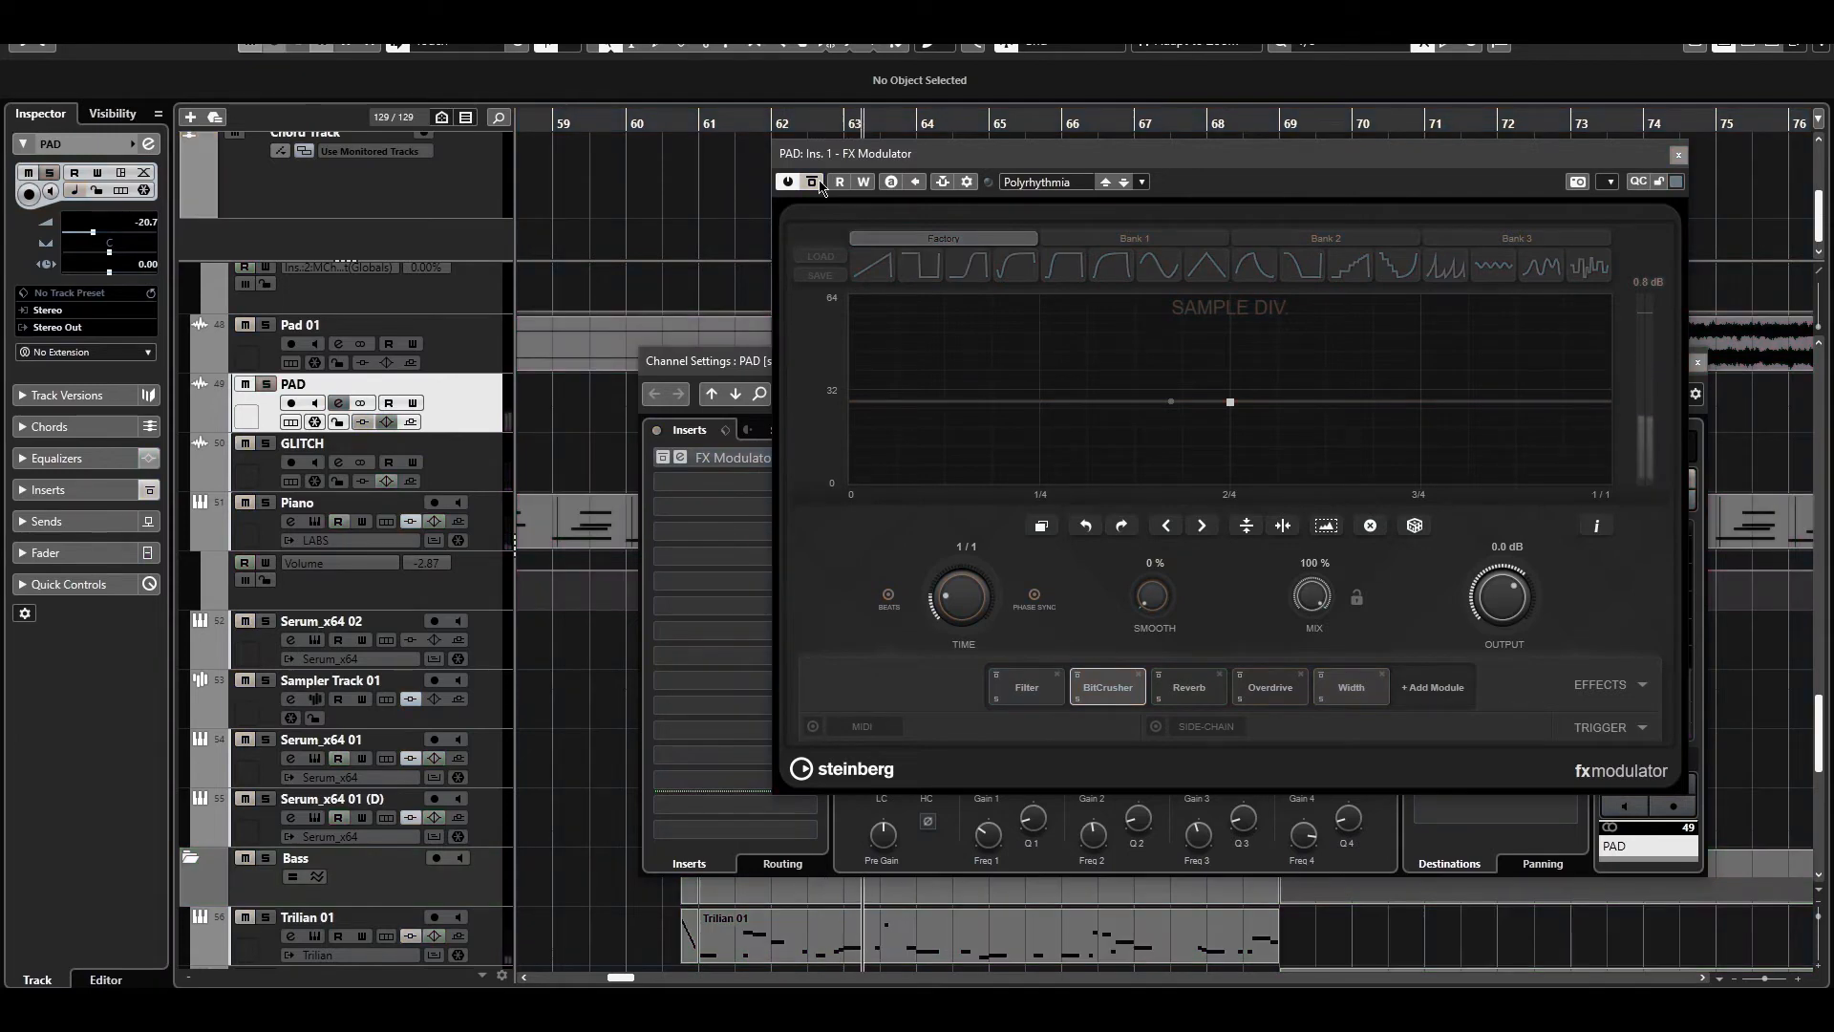
left_click(819, 184)
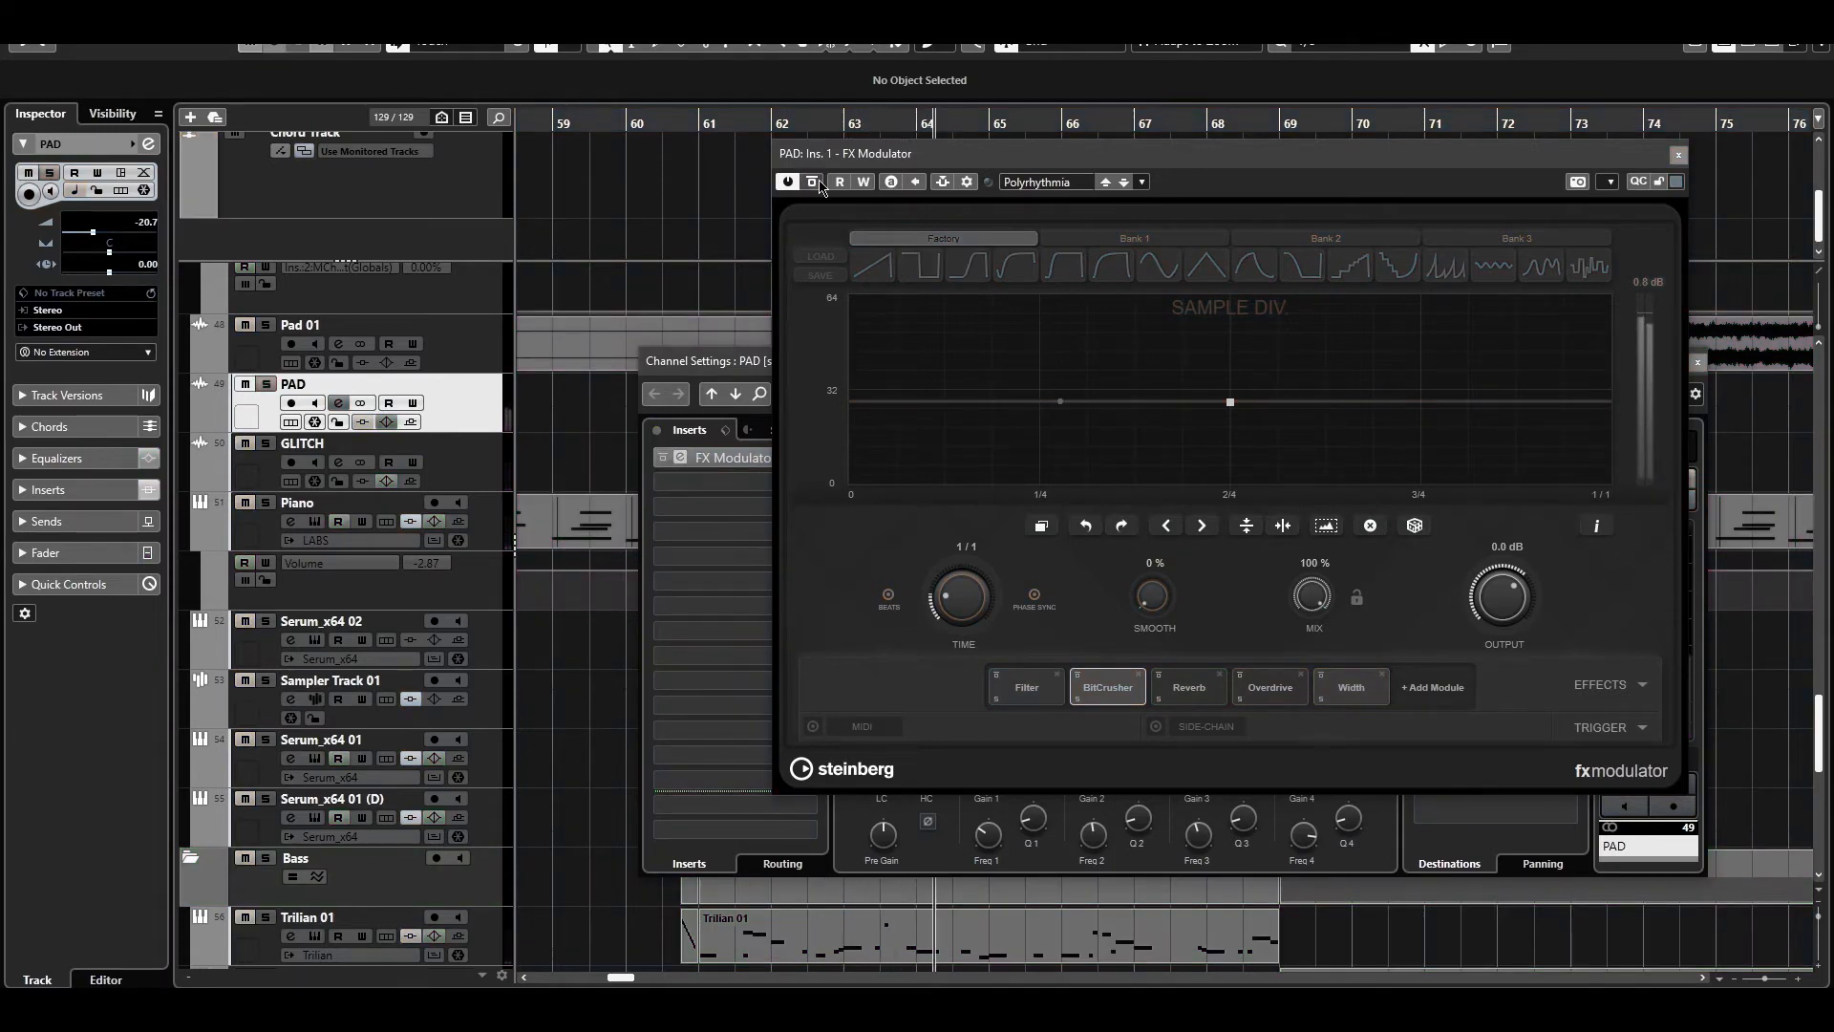
left_click(1679, 157)
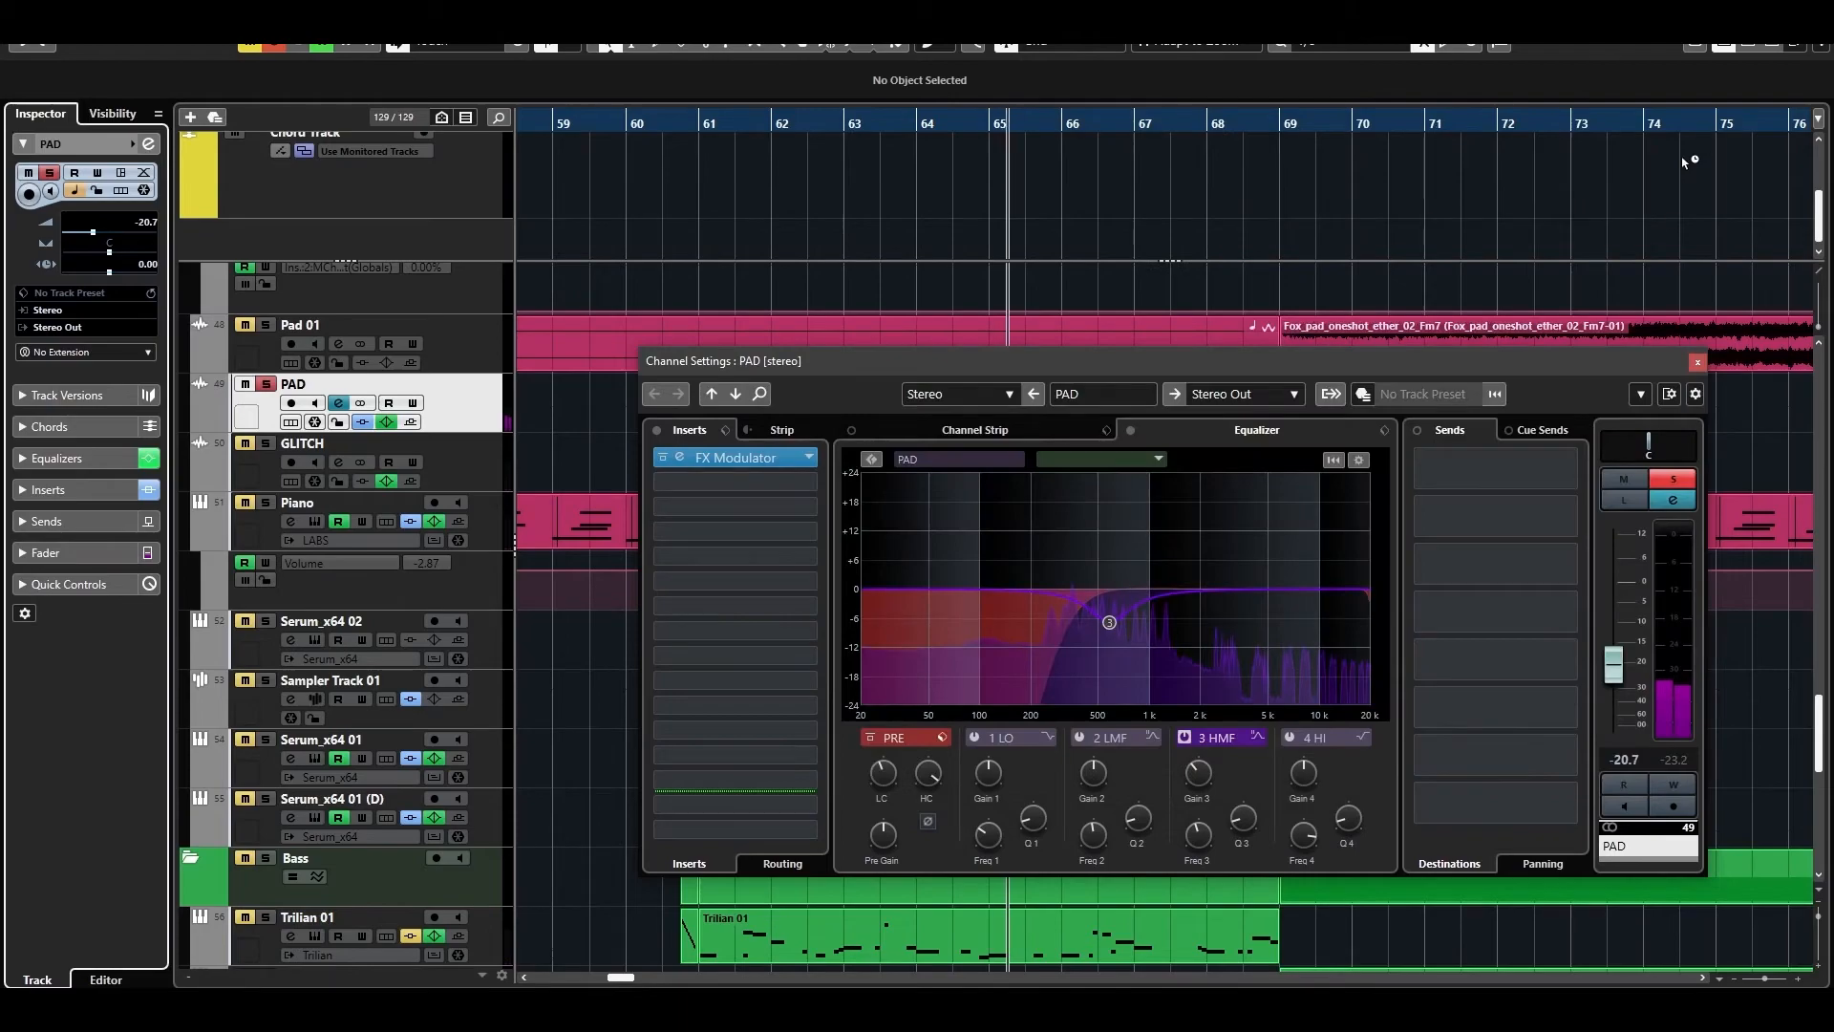
left_click(1697, 362)
scroll(1507, 409, "up", 2)
key("space")
Review the drum, harmony and bass tracks around bar 61 and collapse the Harmony folder.
scroll(1507, 409, "down", 1)
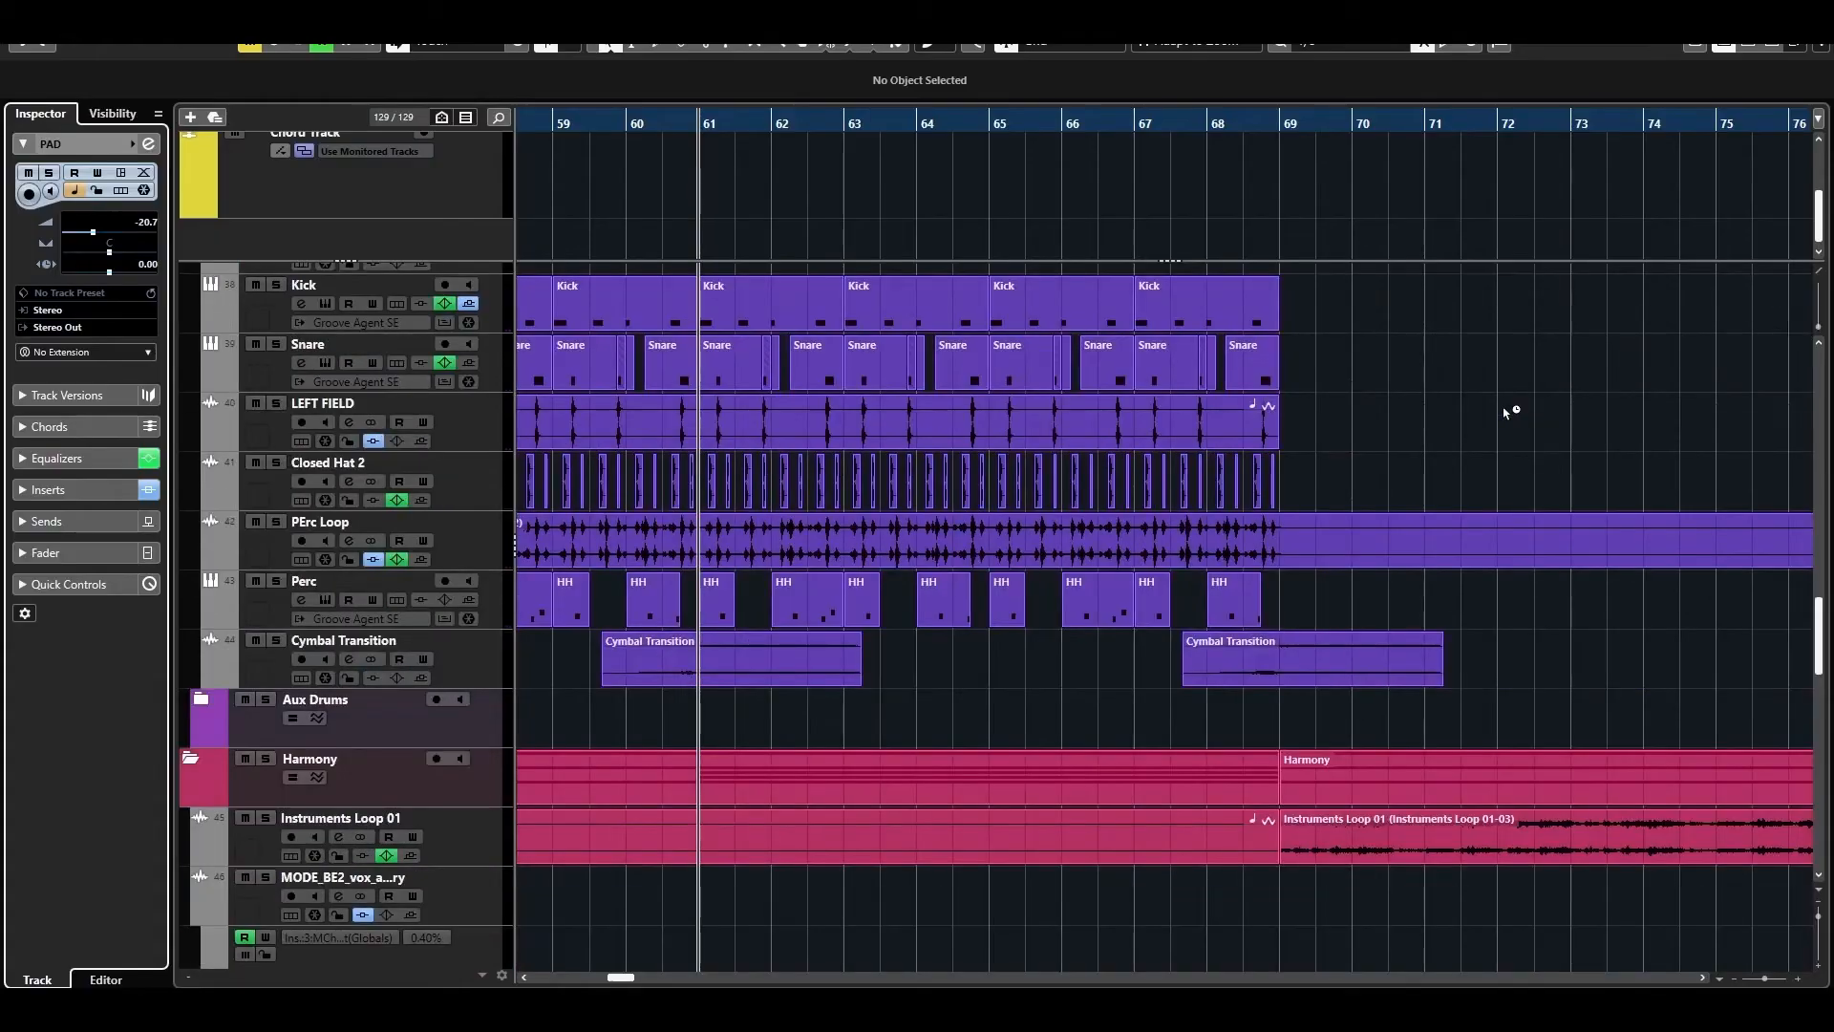
scroll(1506, 410, "down", 4)
scroll(1506, 410, "up", 3)
scroll(1507, 411, "down", 4)
scroll(1507, 410, "up", 1)
scroll(1506, 411, "down", 2)
scroll(936, 395, "down", 3)
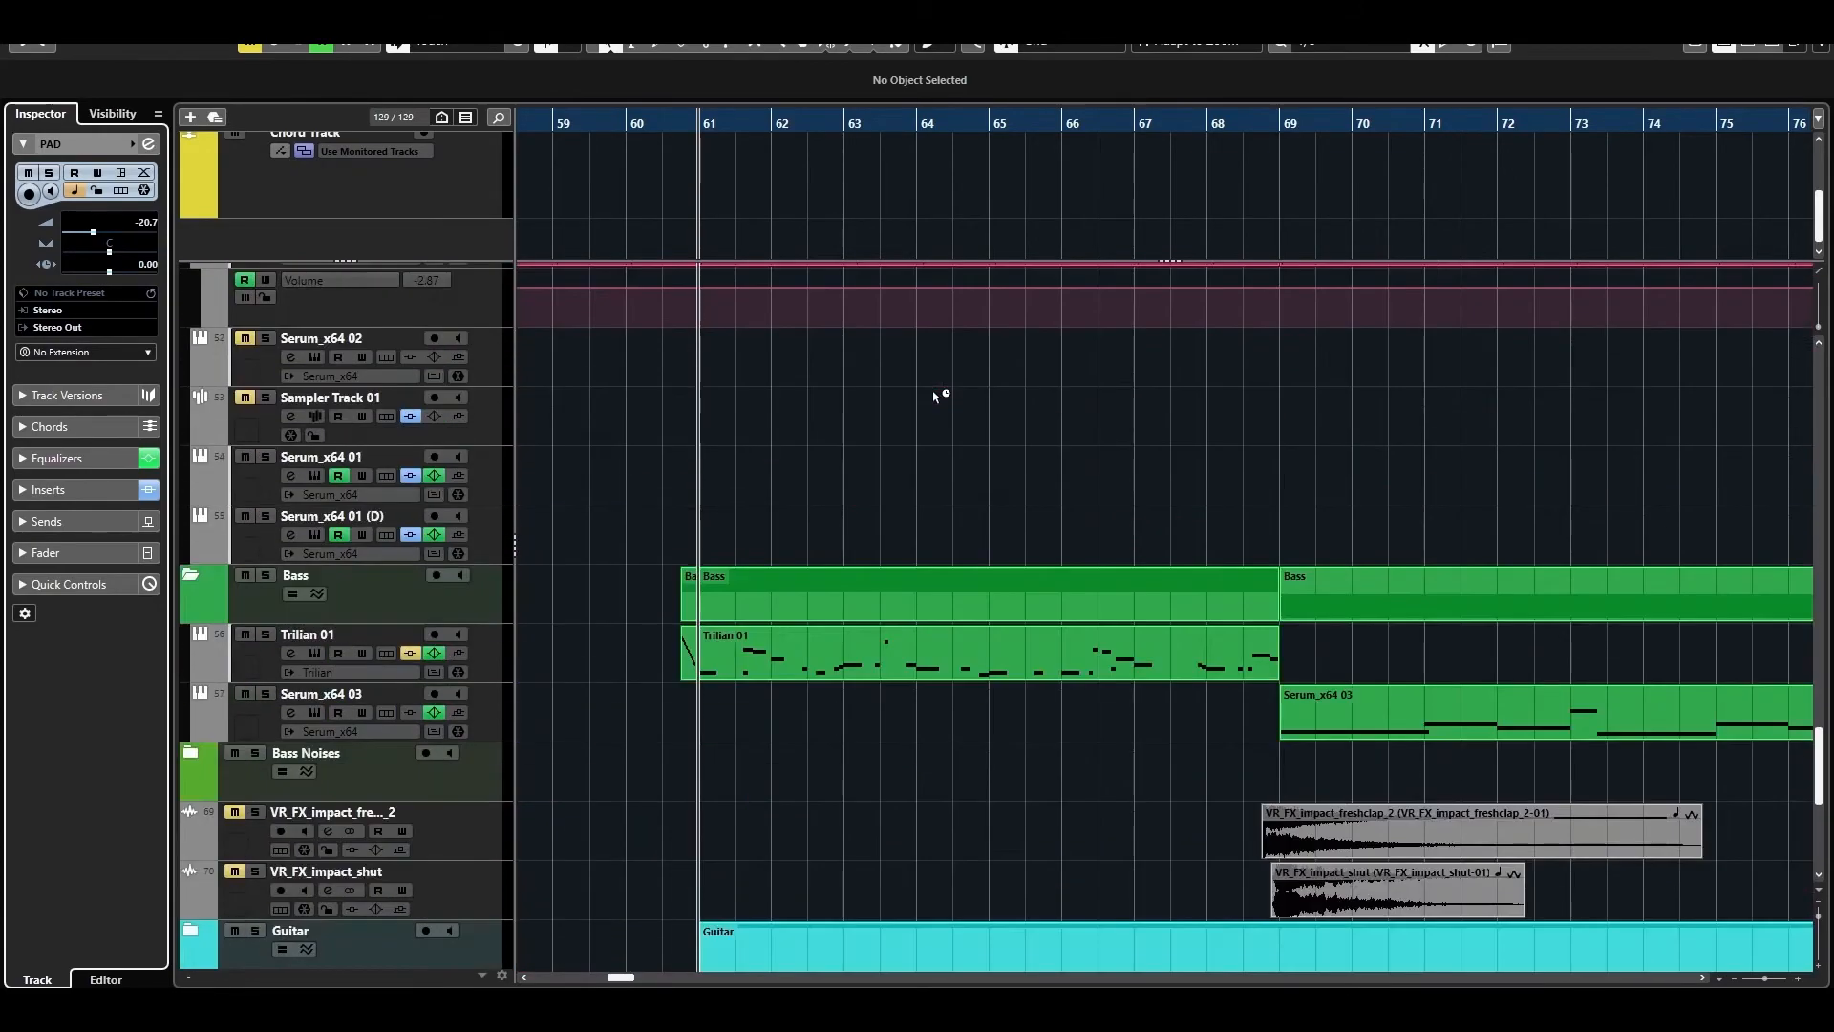
scroll(936, 395, "up", 1)
scroll(936, 394, "up", 4)
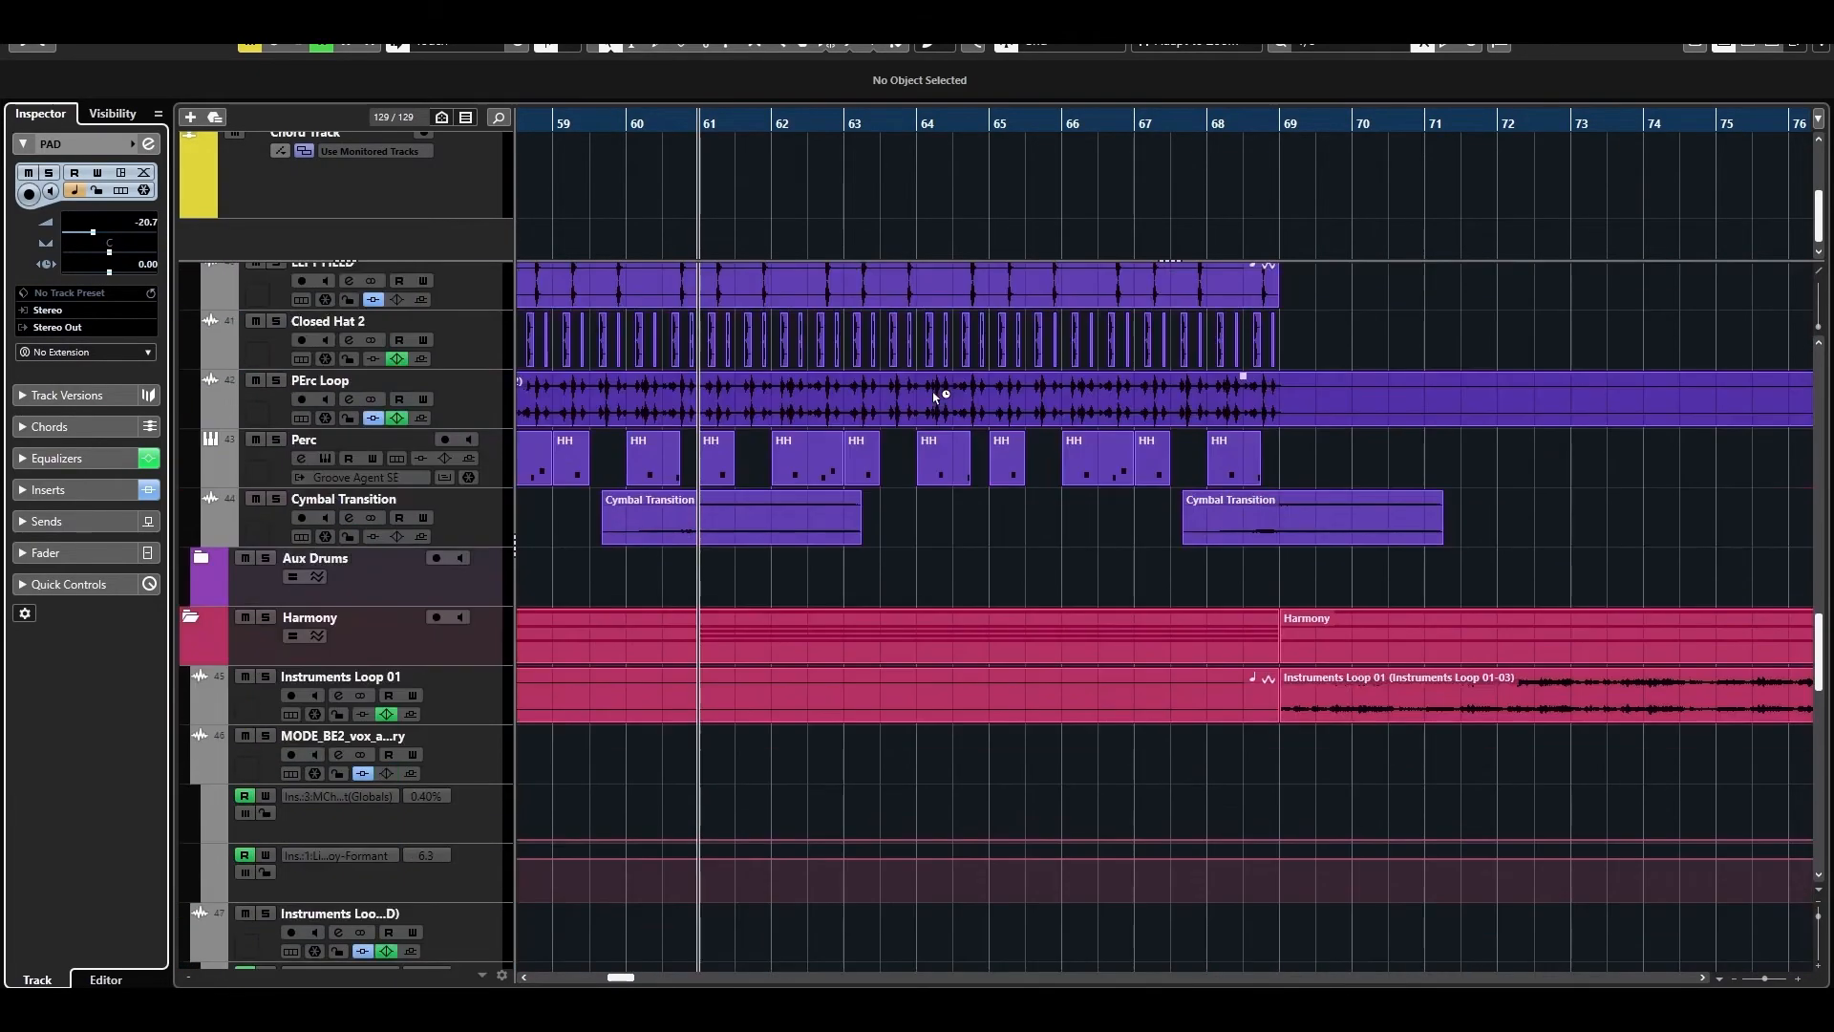
left_click(188, 615)
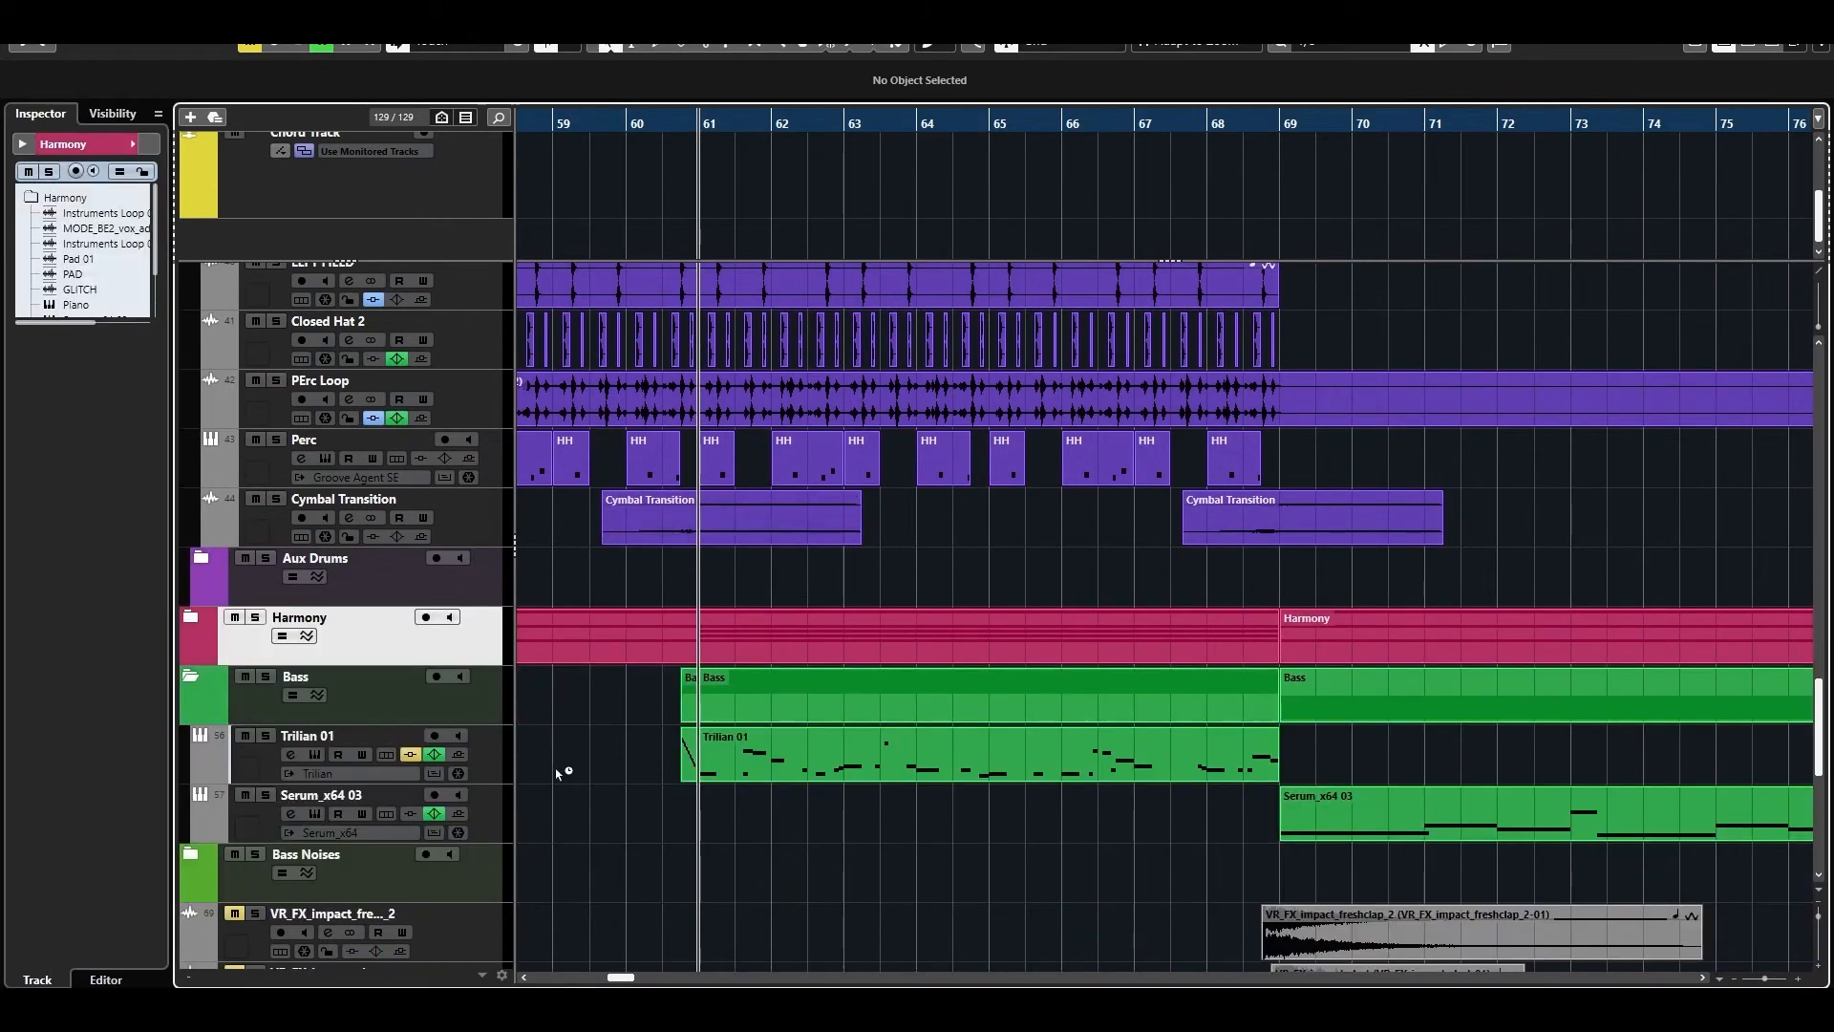
Solo the Trilian 01 bass track and play it from bar 61.
left_click(478, 737)
scroll(478, 736, "up", 3)
left_click(476, 464)
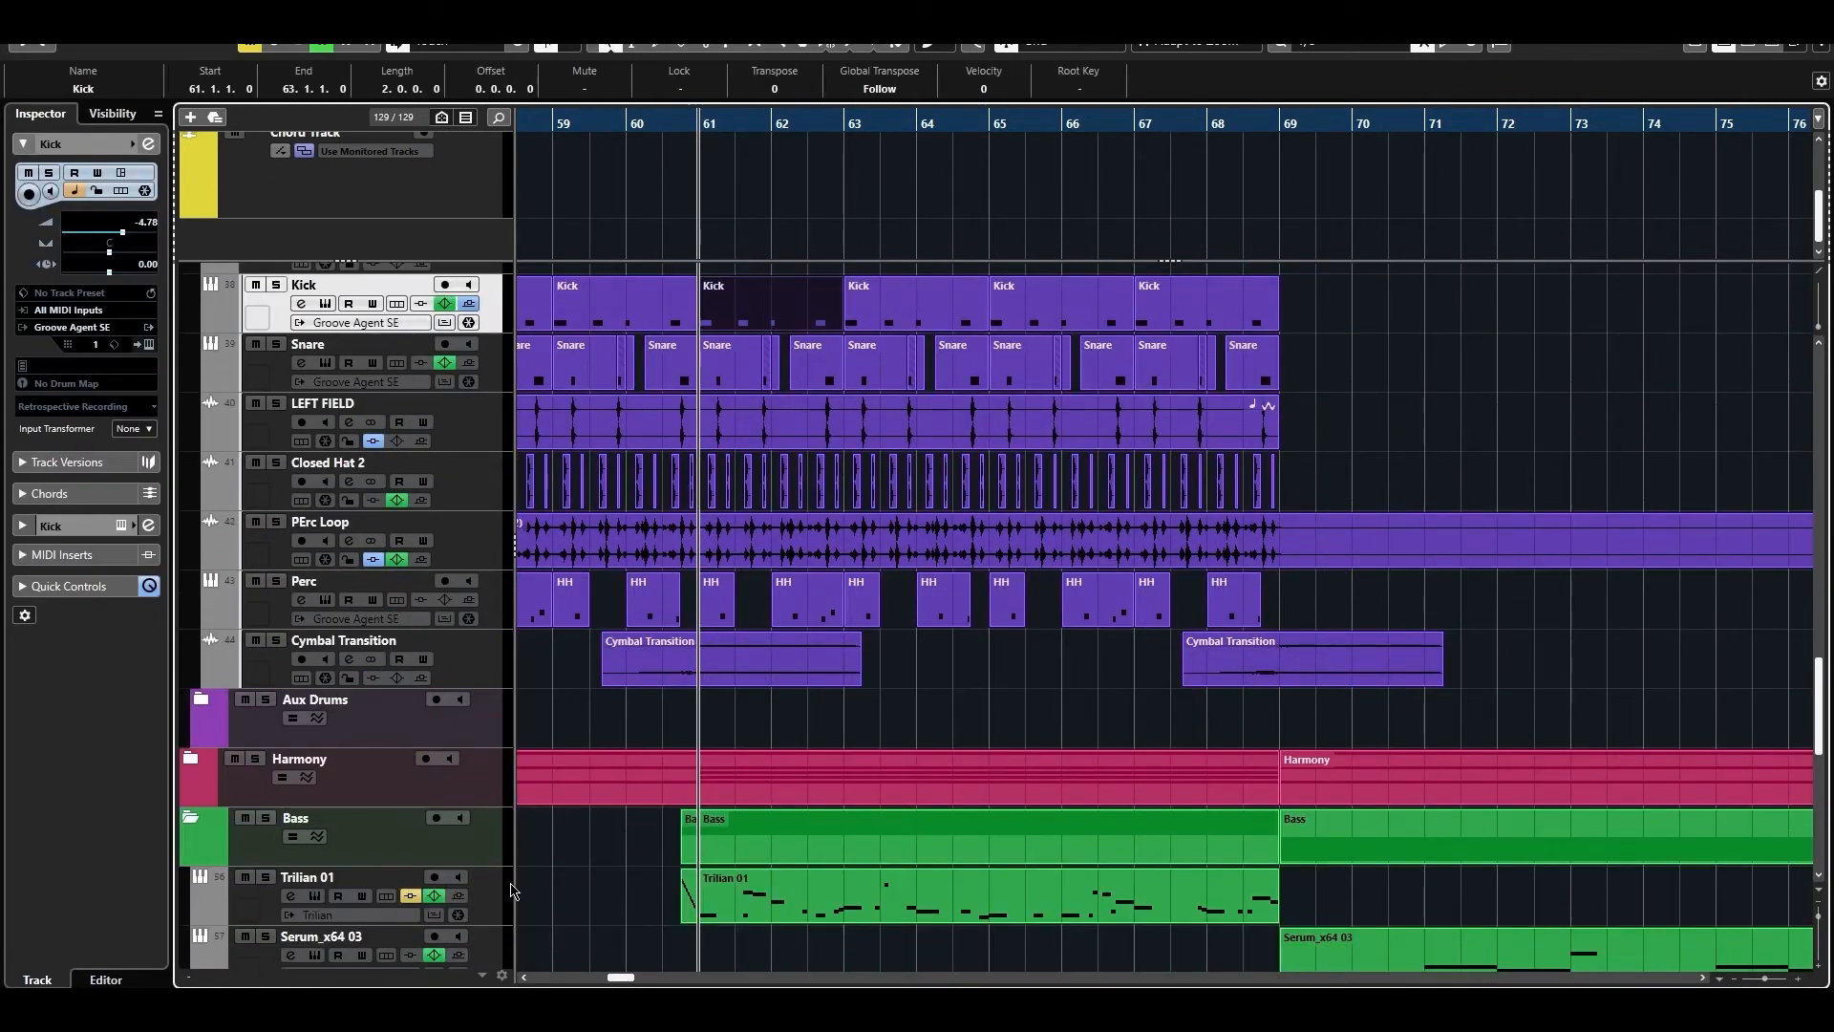
left_click(510, 888)
key("s")
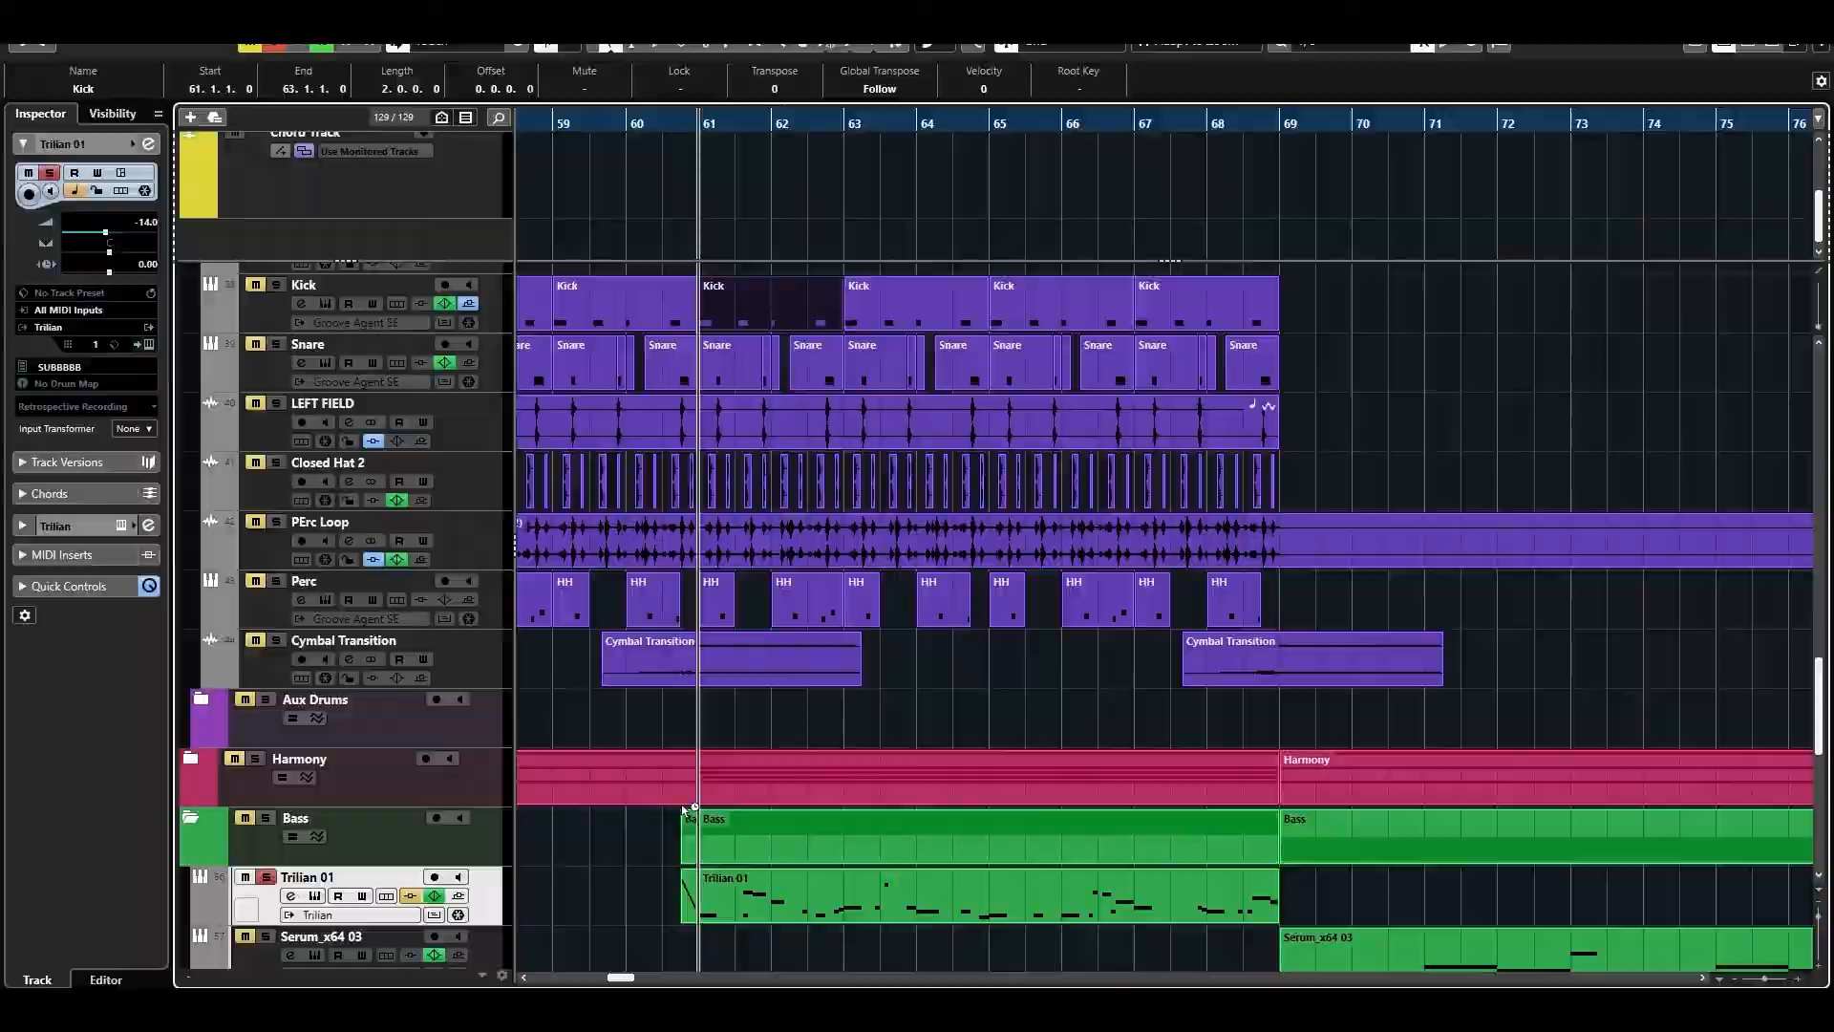
key("space")
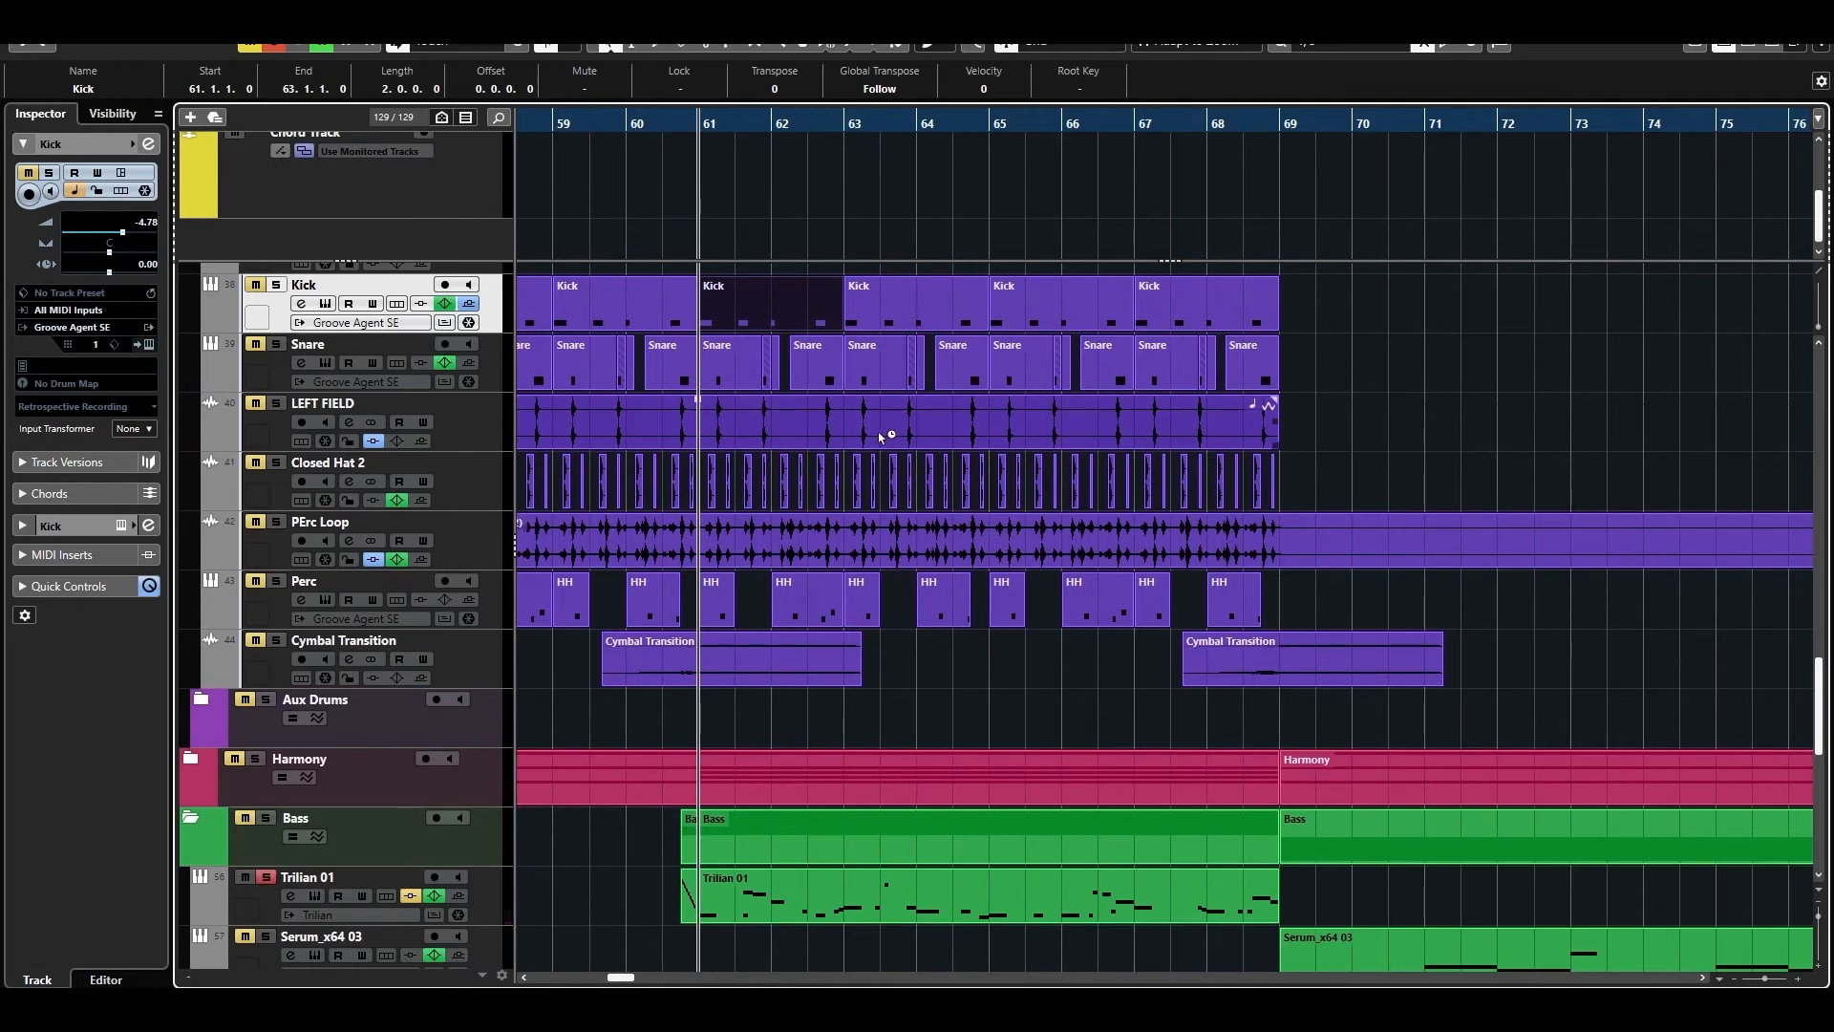
Audition the Kick track soloed together with Trilian 01 from bar 61, and stop playback.
left_click(751, 291)
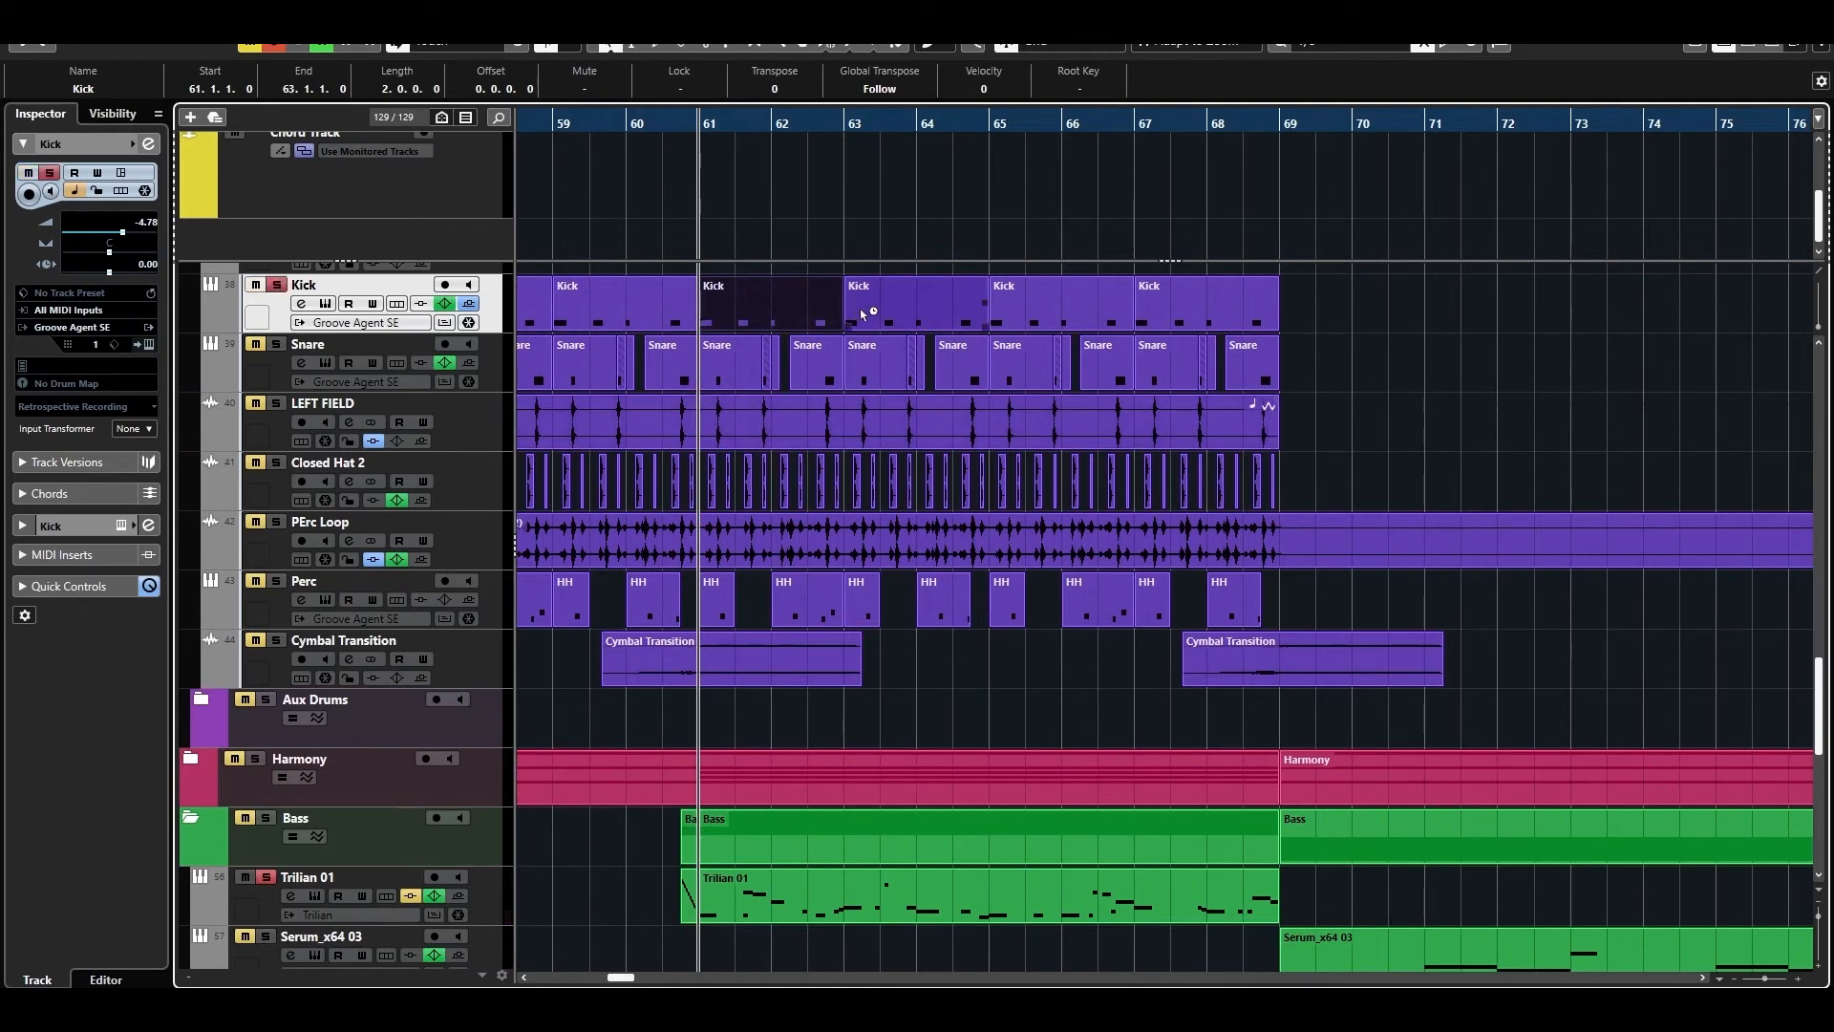
key("space")
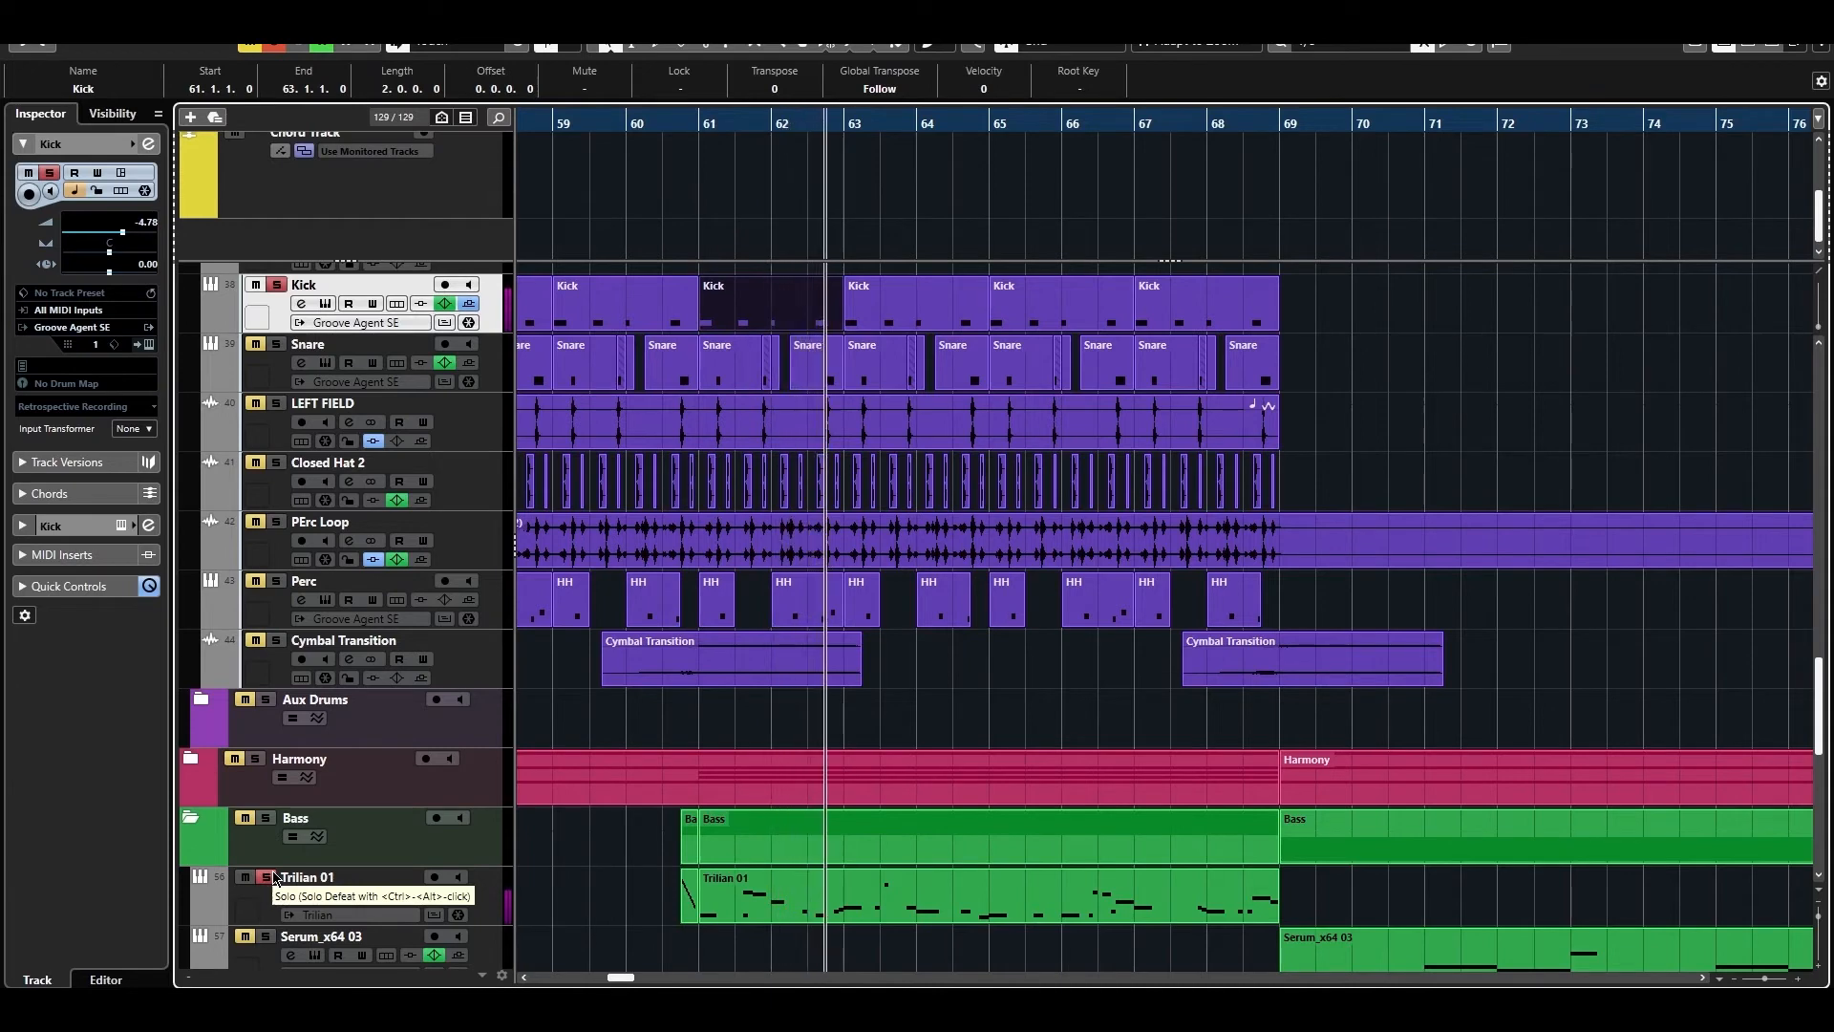
key("space")
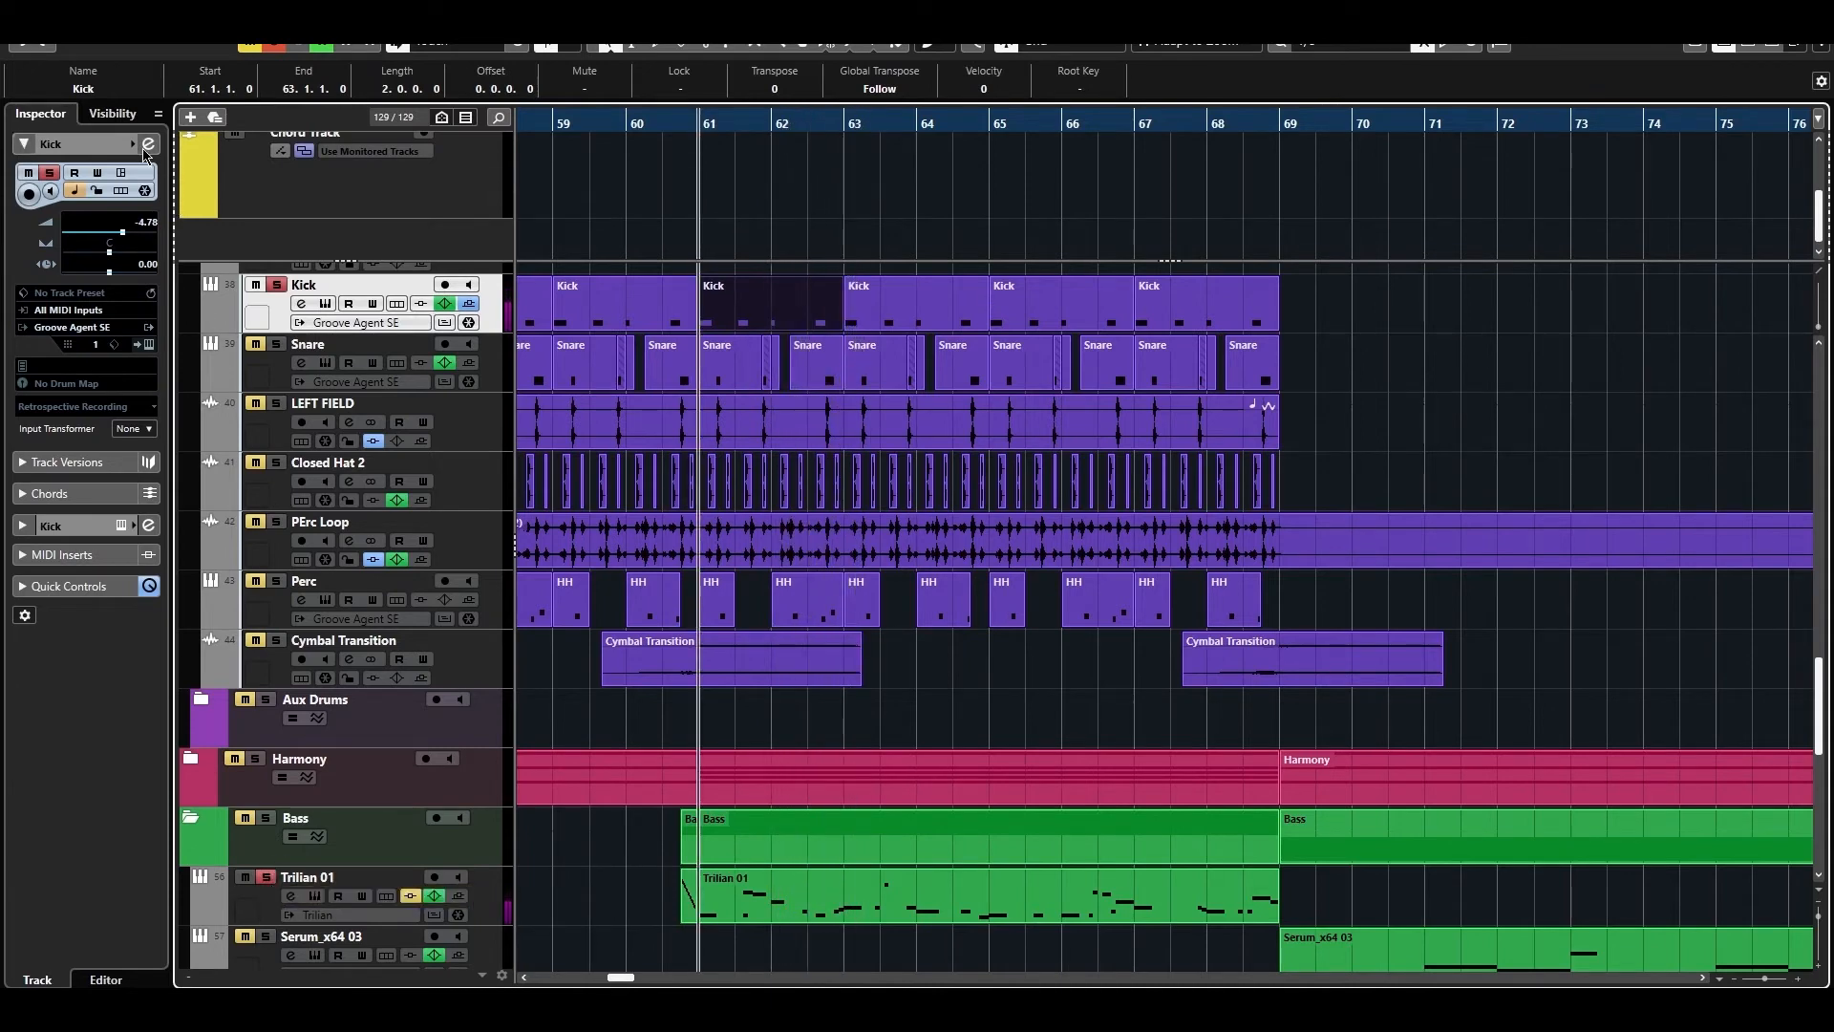
Open Trilian 01's existing Frequency insert, watch its sidechained bands 1 and 3 react during playback, and close the plug-in.
left_click(493, 920)
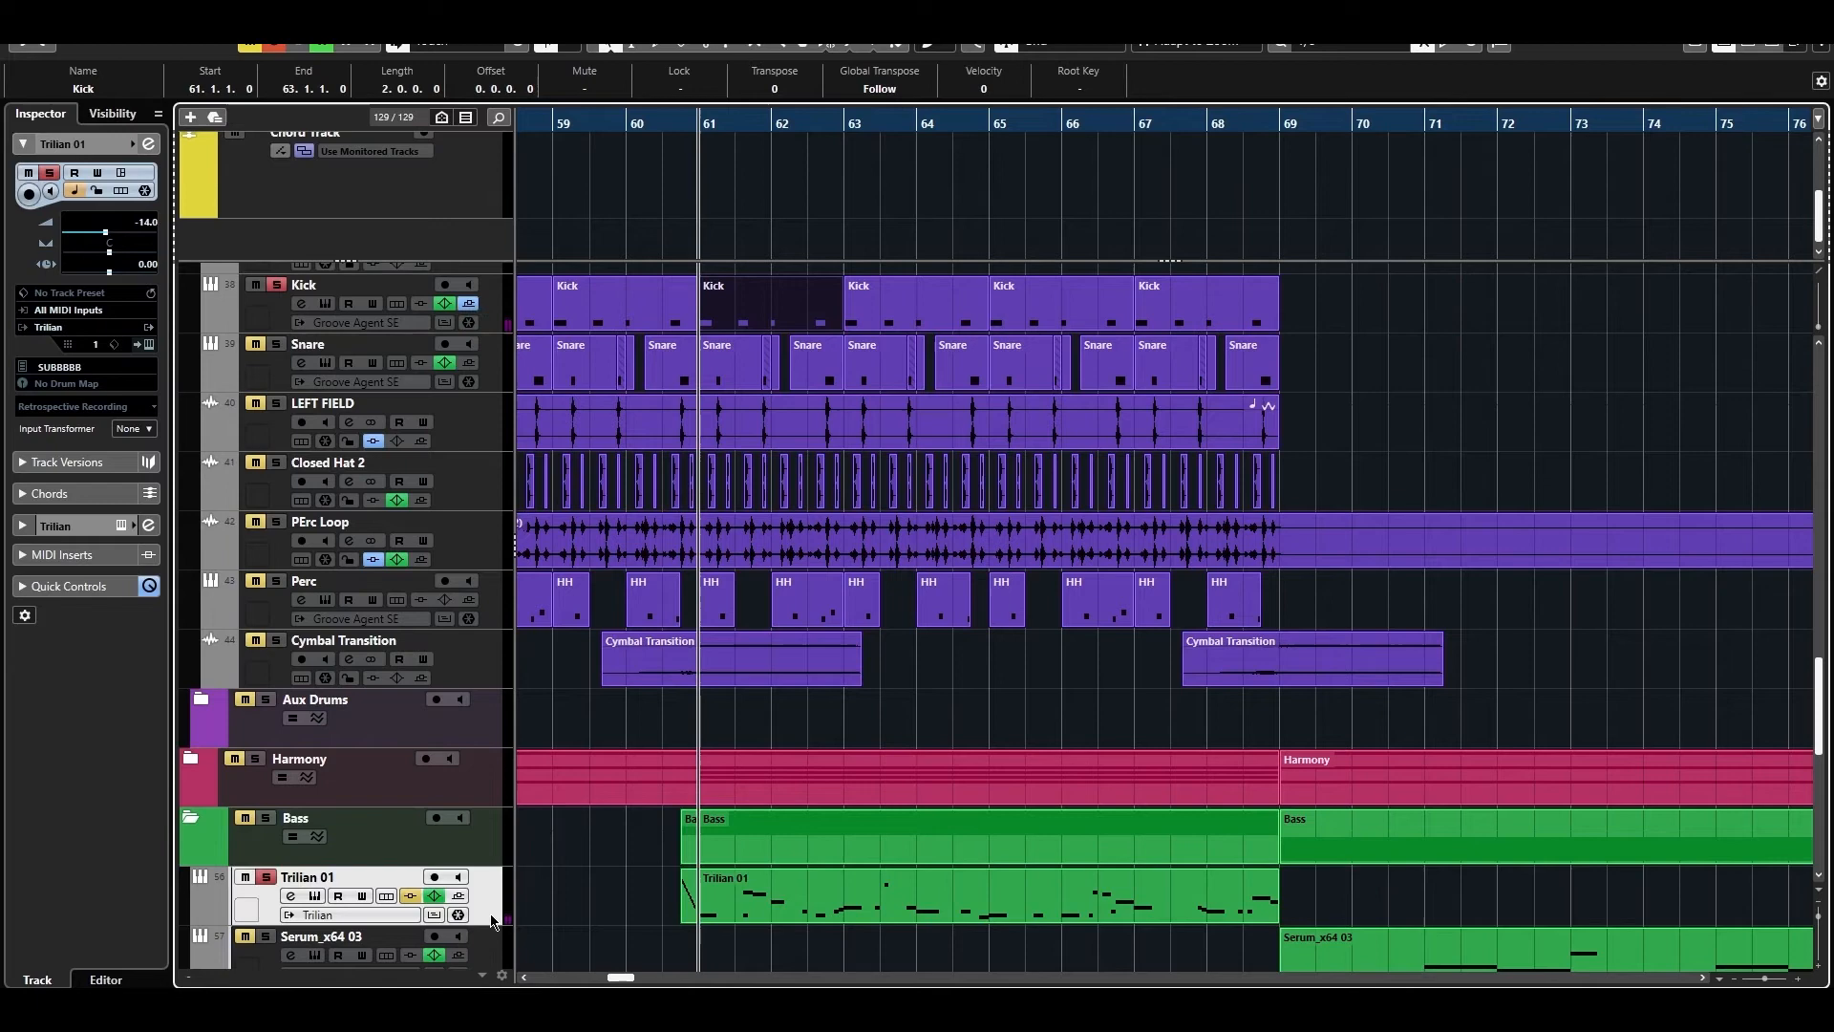
left_click(496, 312)
left_click(506, 893)
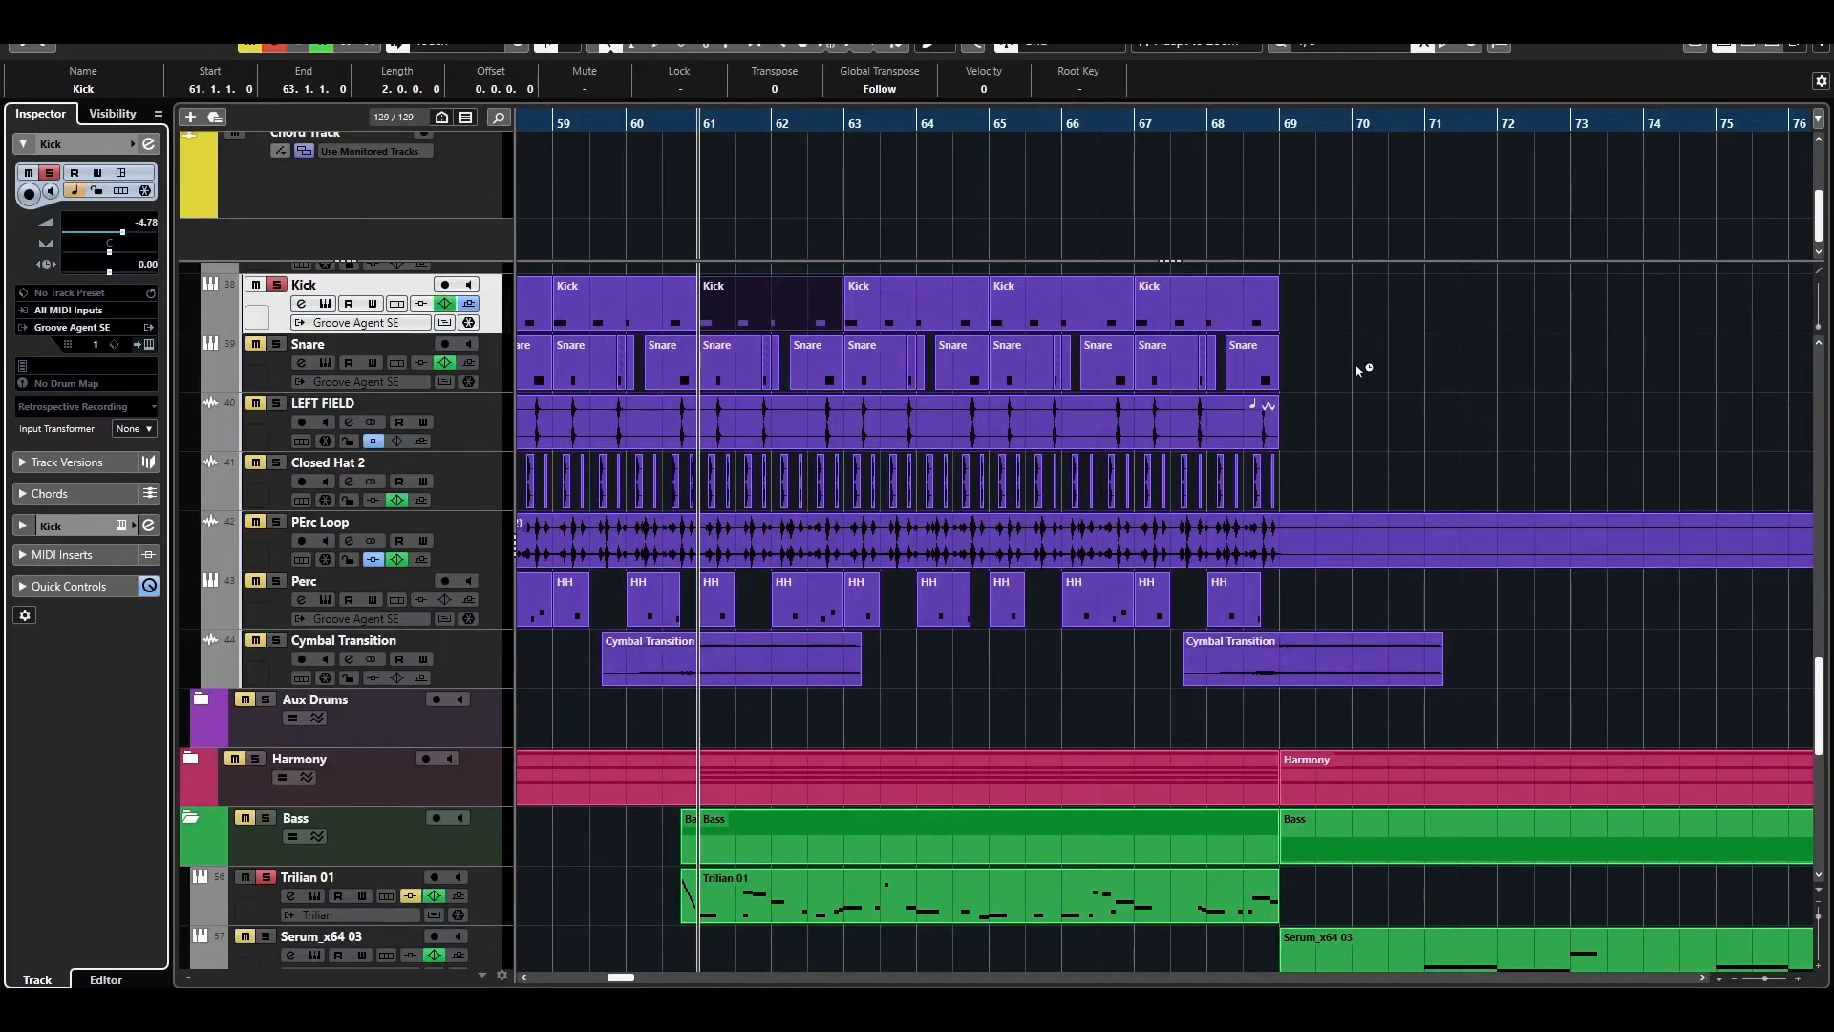
scroll(1363, 372, "down", 6)
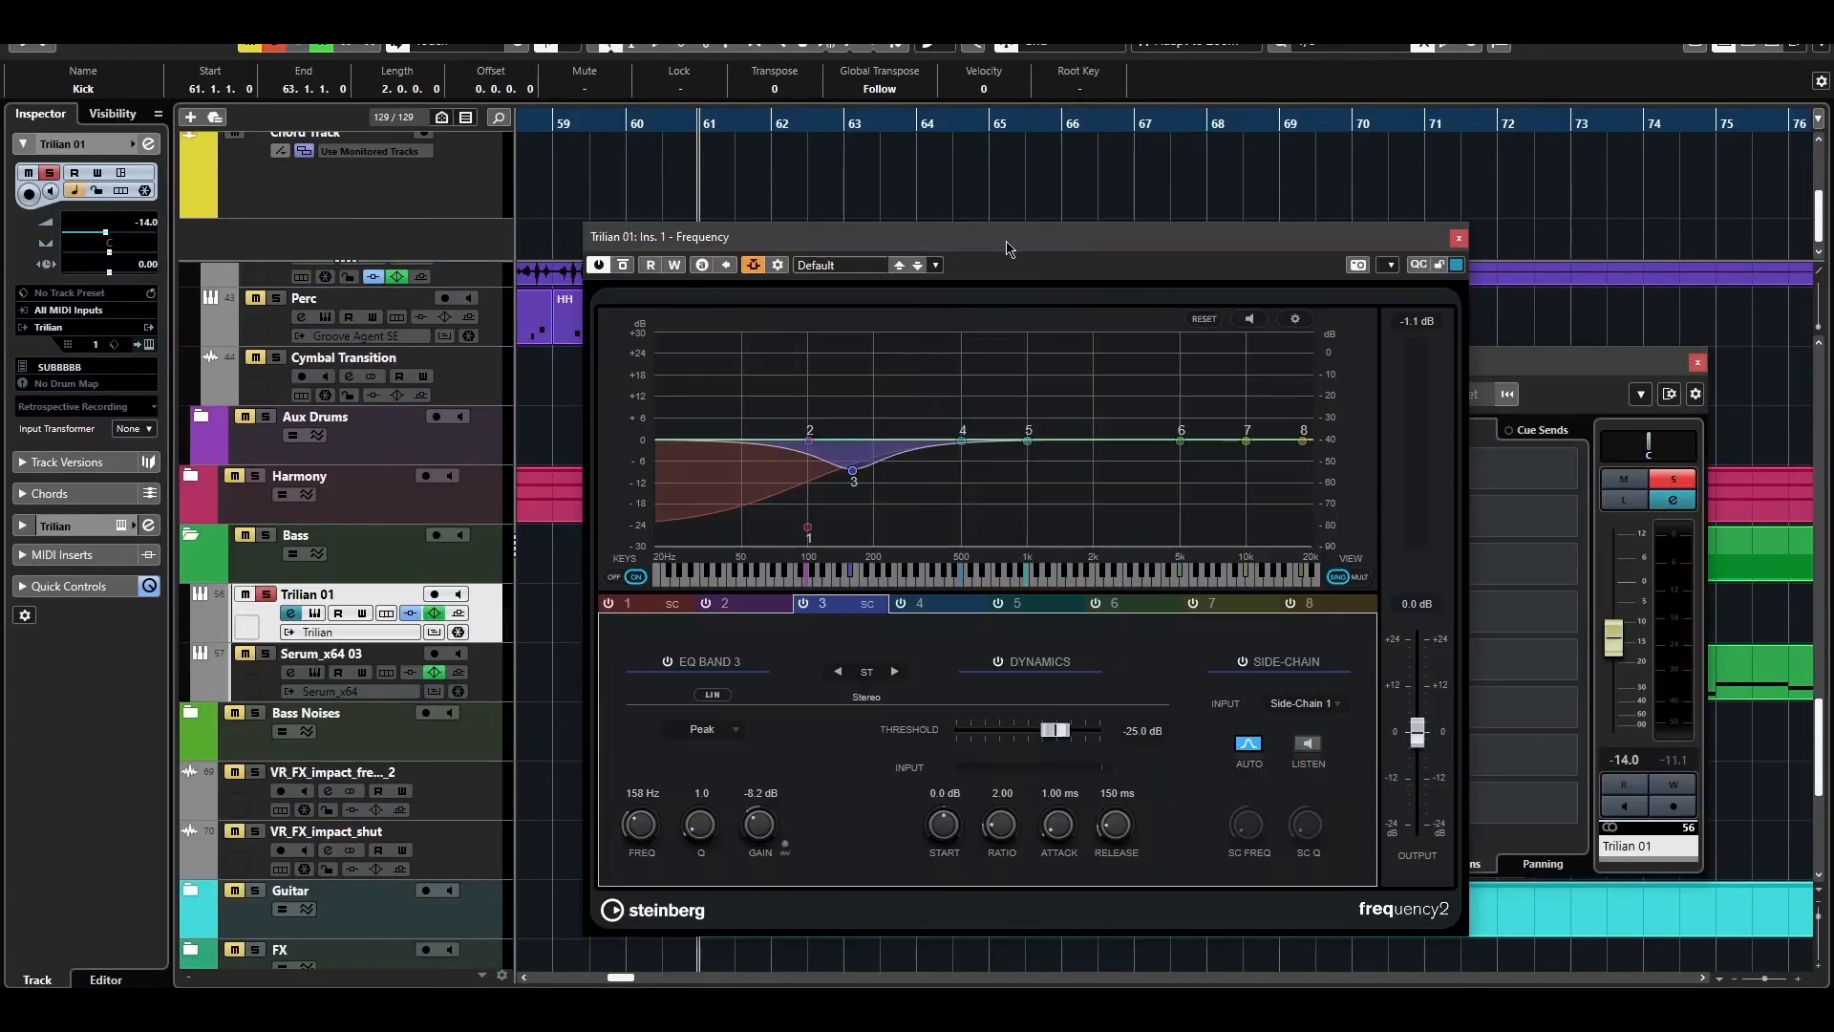
left_click_drag(1012, 237, 1041, 233)
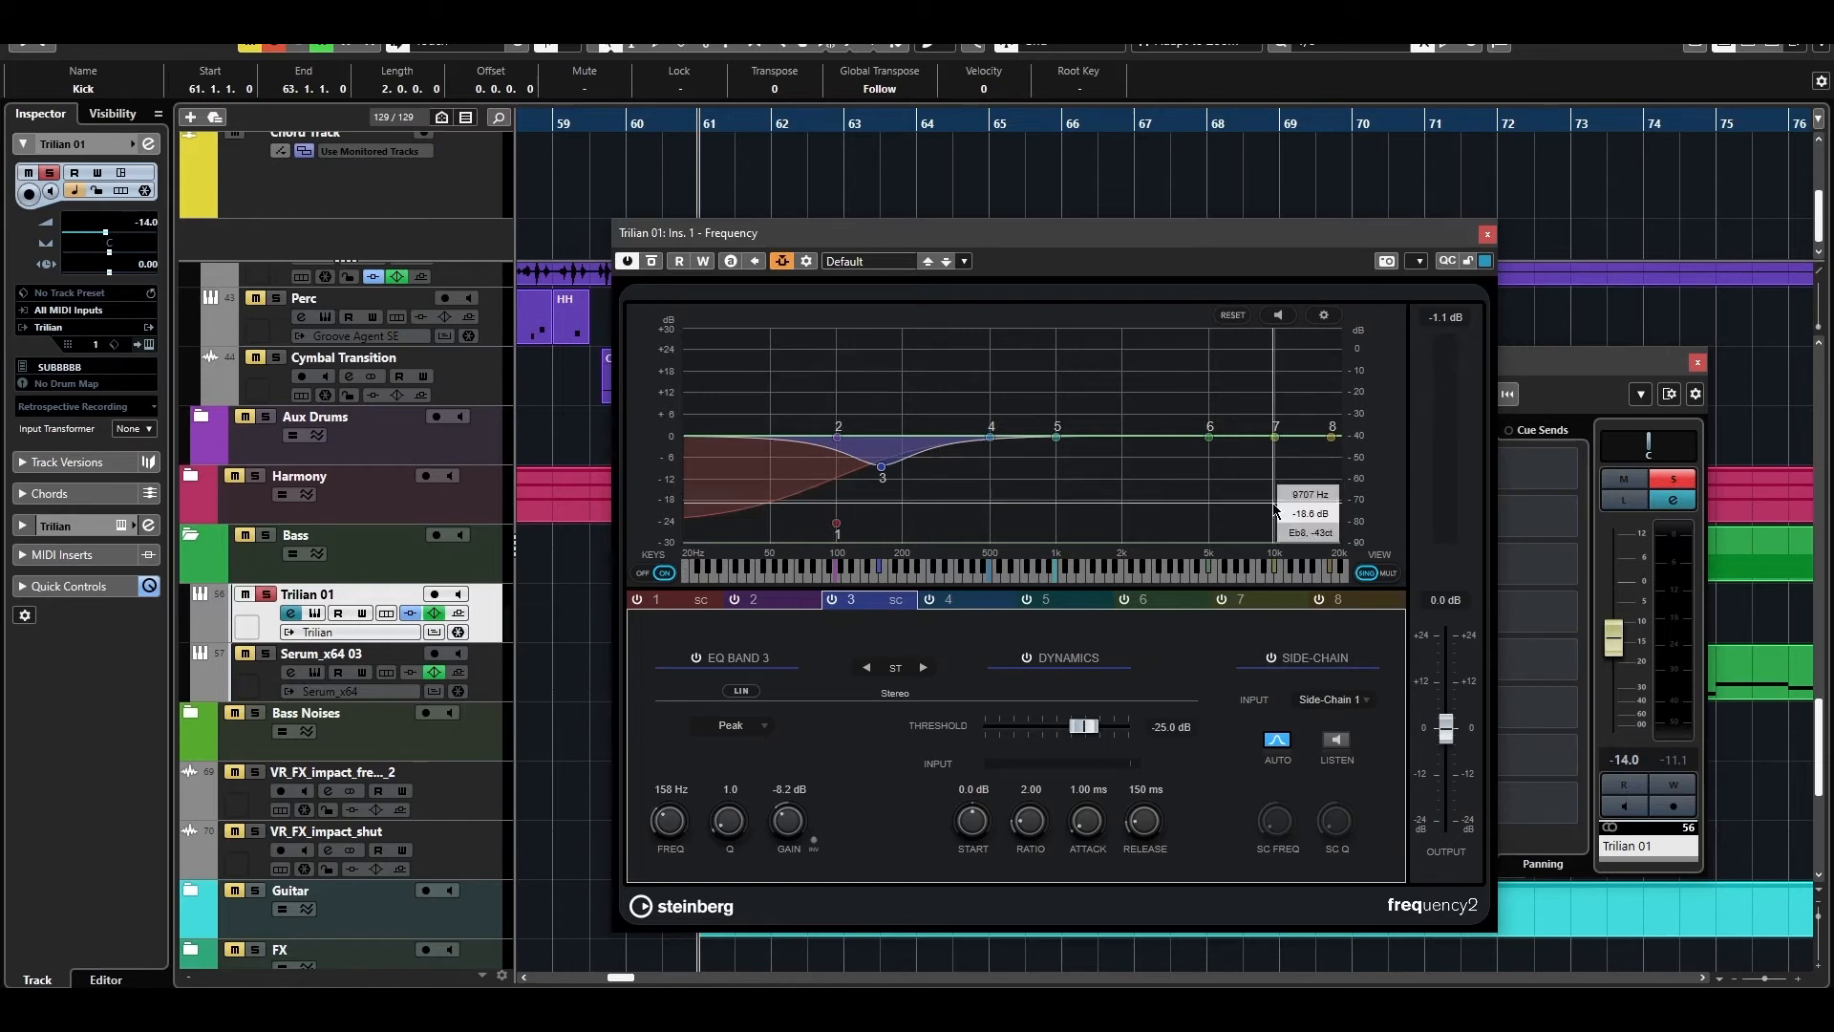
key("space")
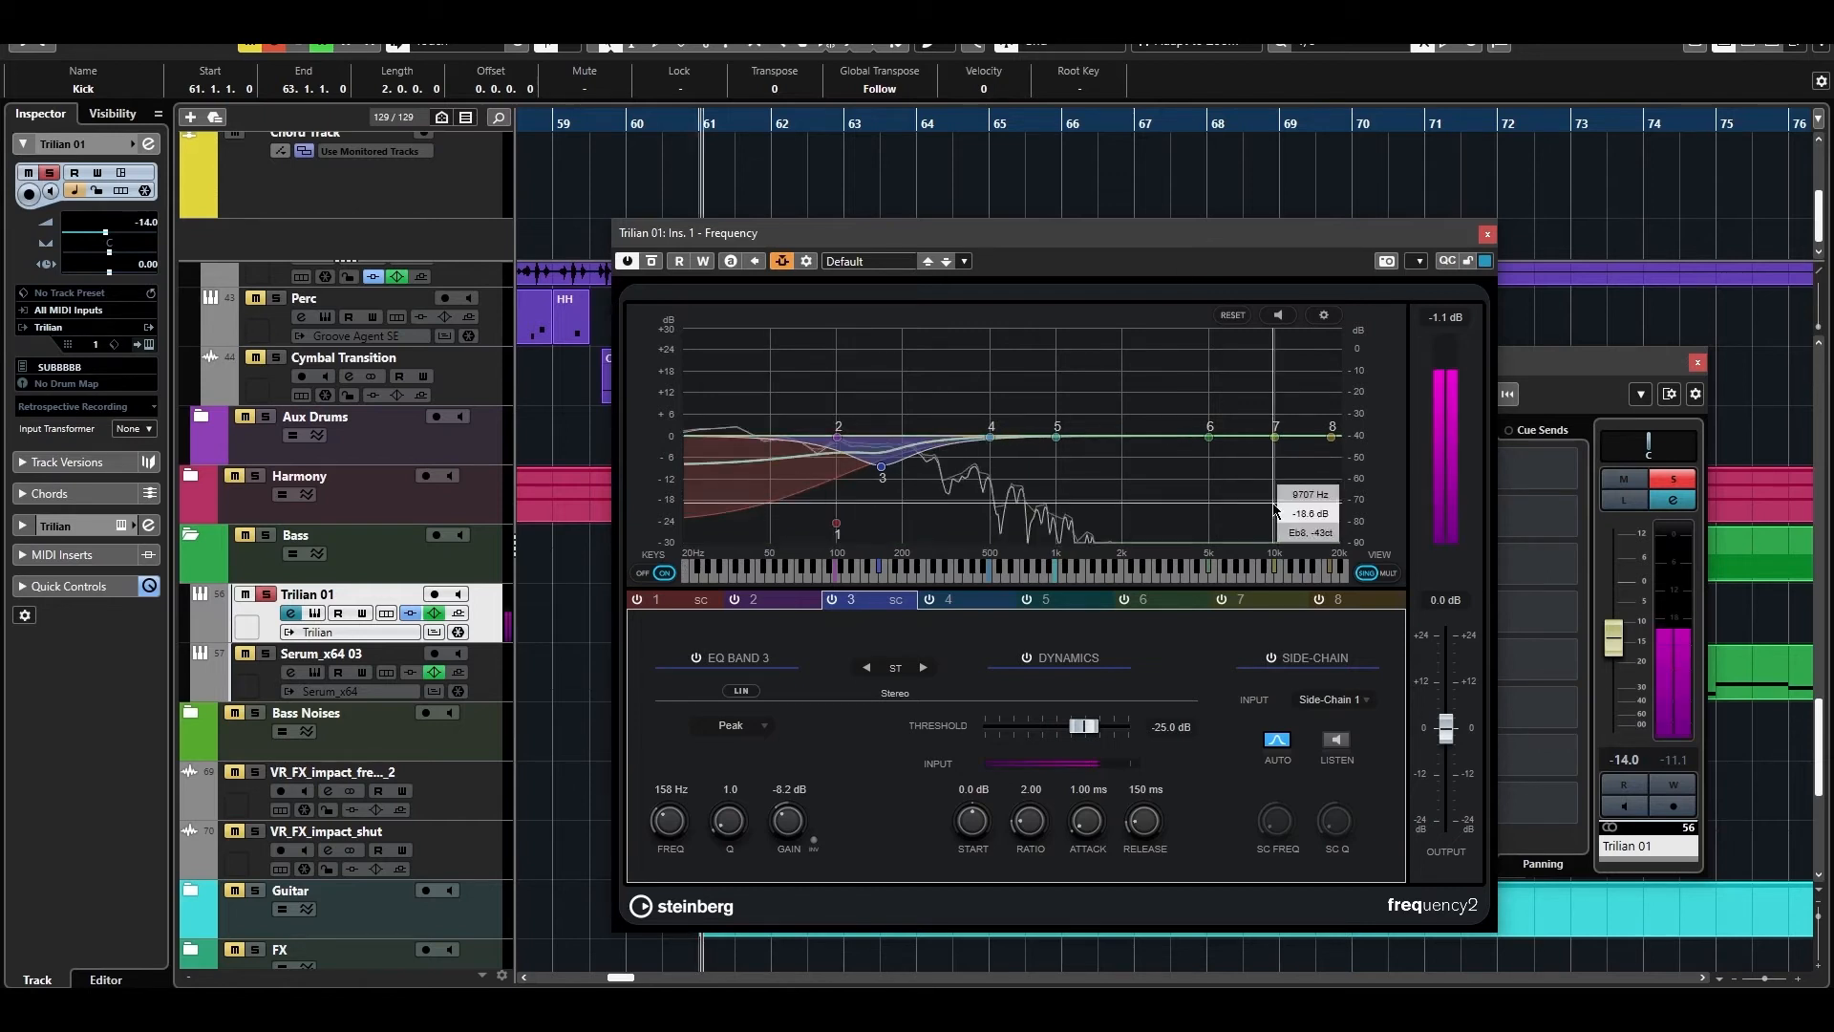
left_click(1488, 236)
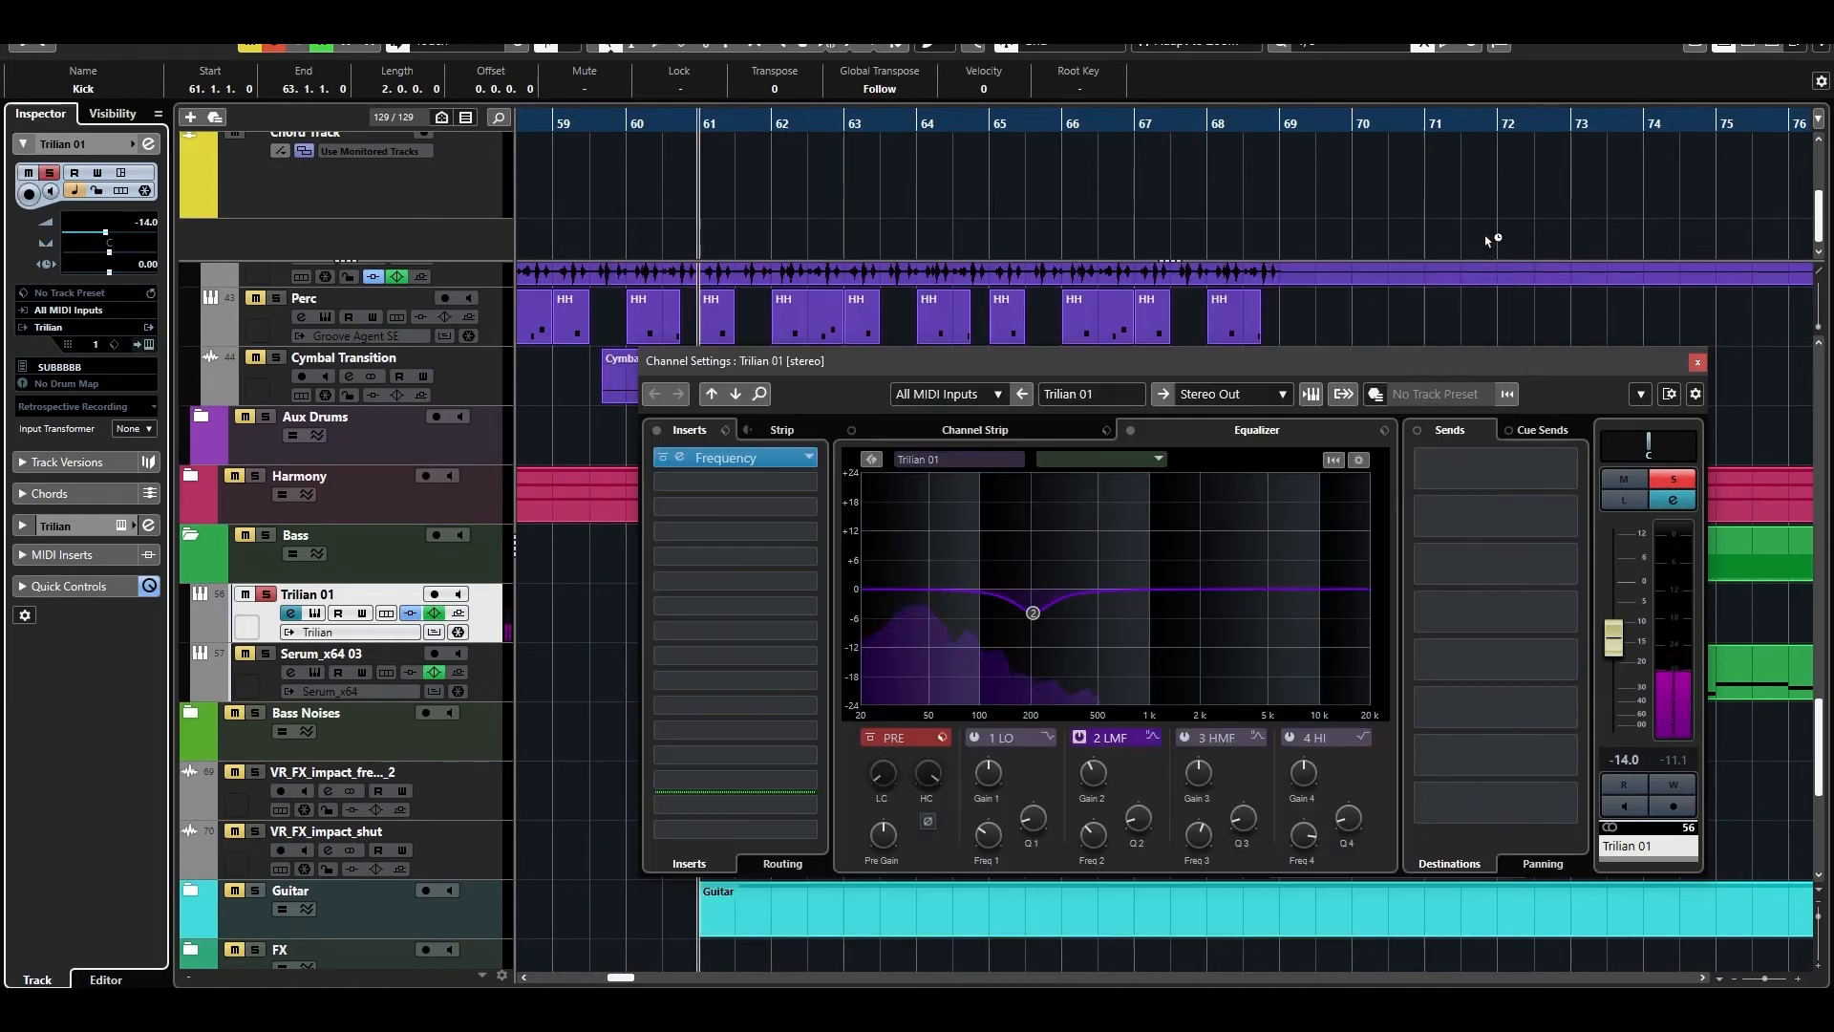
Turn off Trilian 01's first Frequency insert and add a new Frequency instance in the second insert slot.
left_click(667, 461)
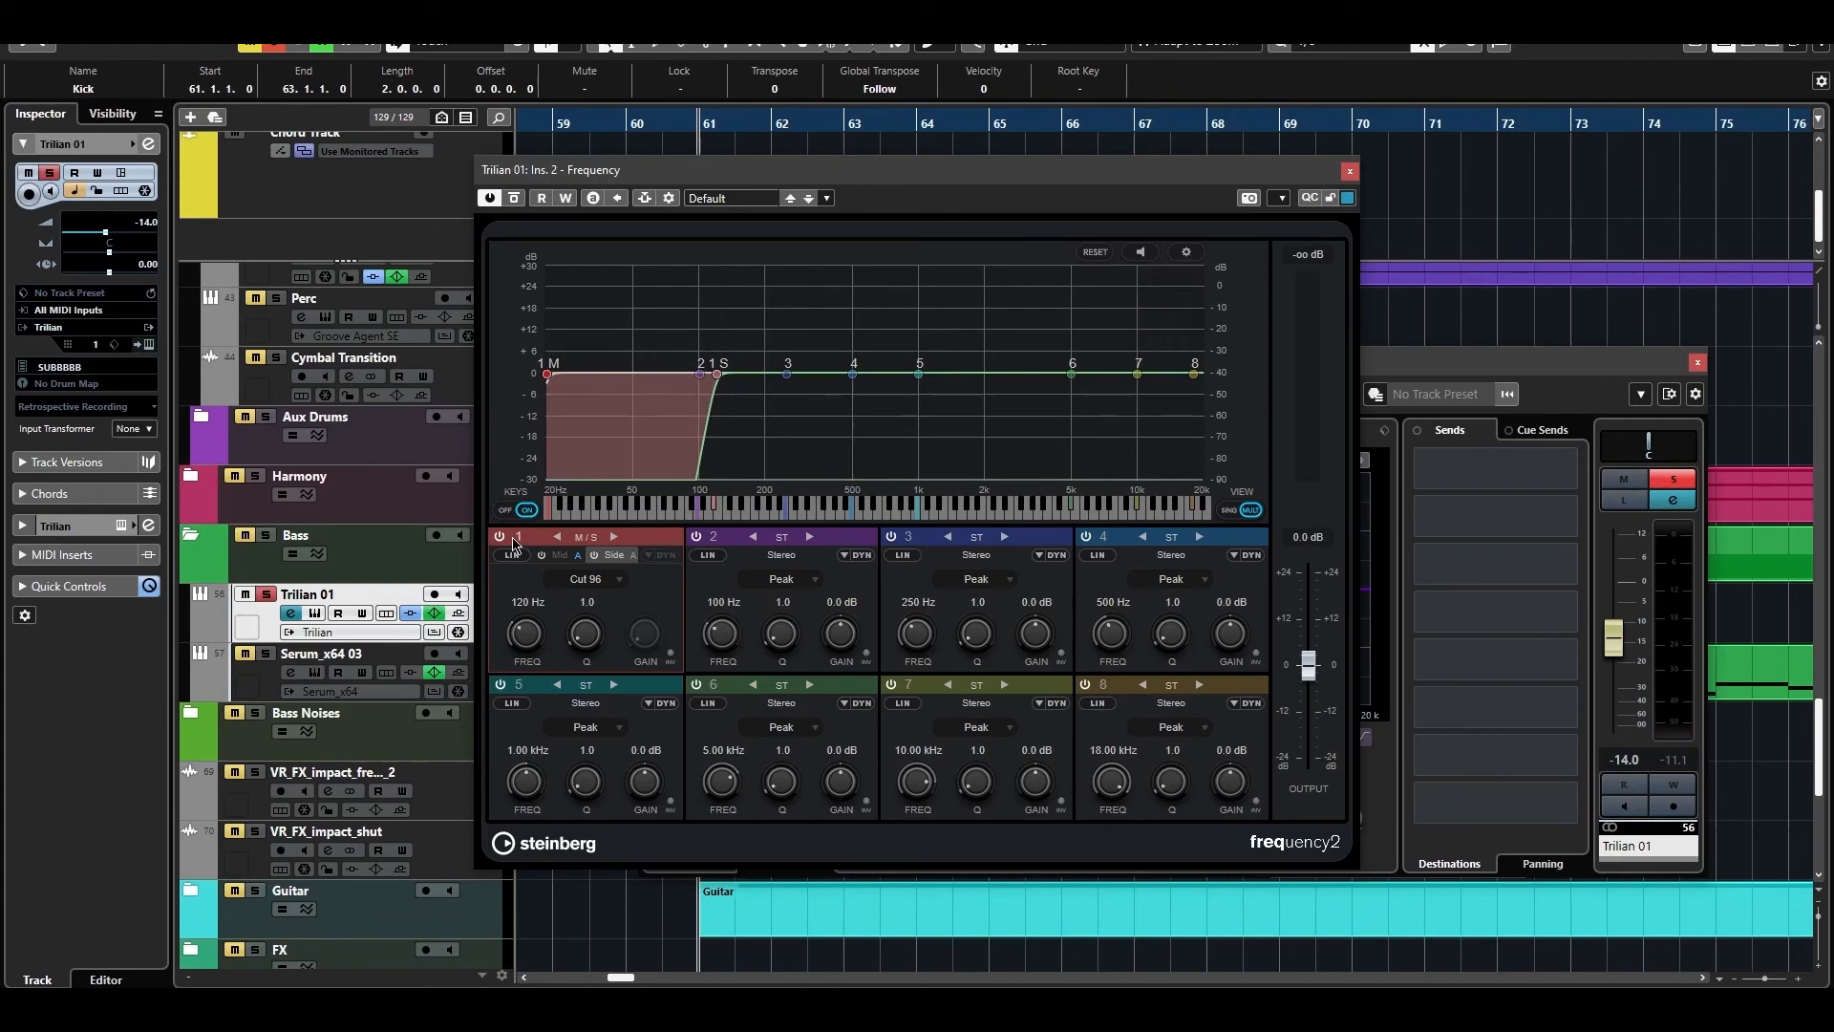
left_click_drag(895, 173, 818, 274)
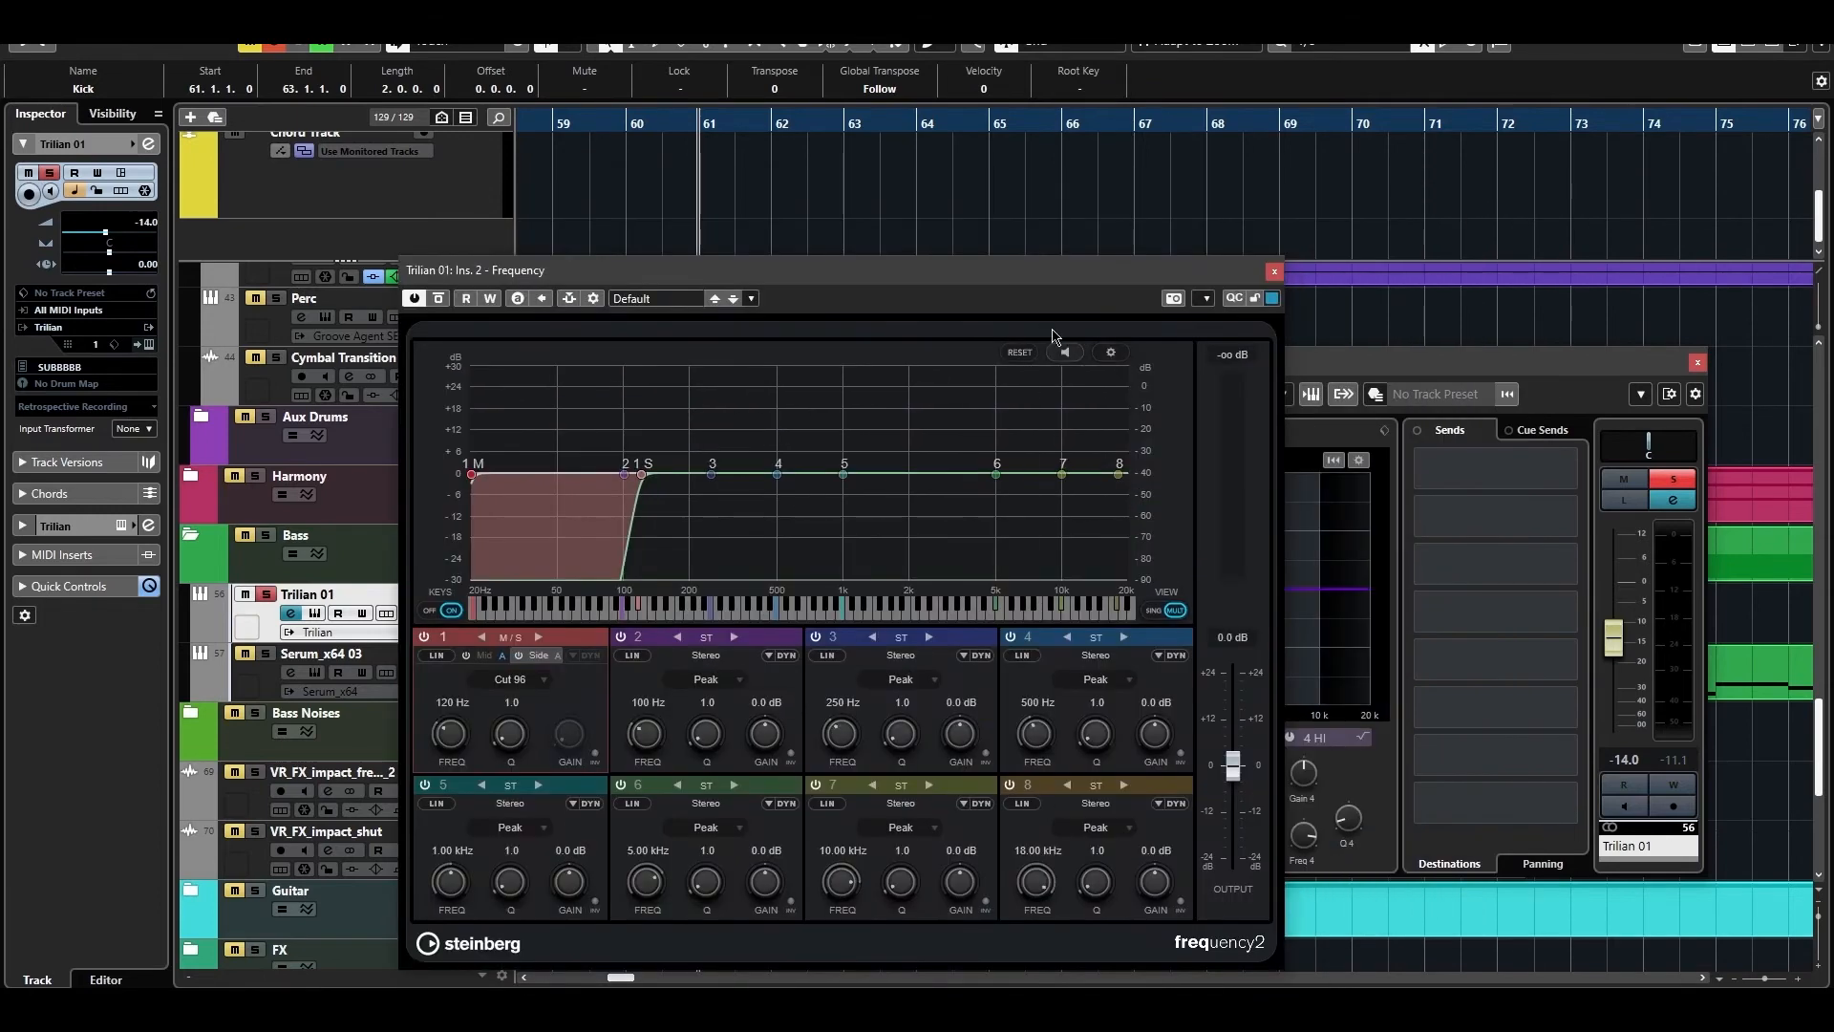
left_click_drag(1050, 297, 1226, 260)
Make band 1 a stereo Low Shelf at 50 Hz and -20.4 dB, and set band 2 to 90 Hz and -4.8 dB.
left_click(688, 644)
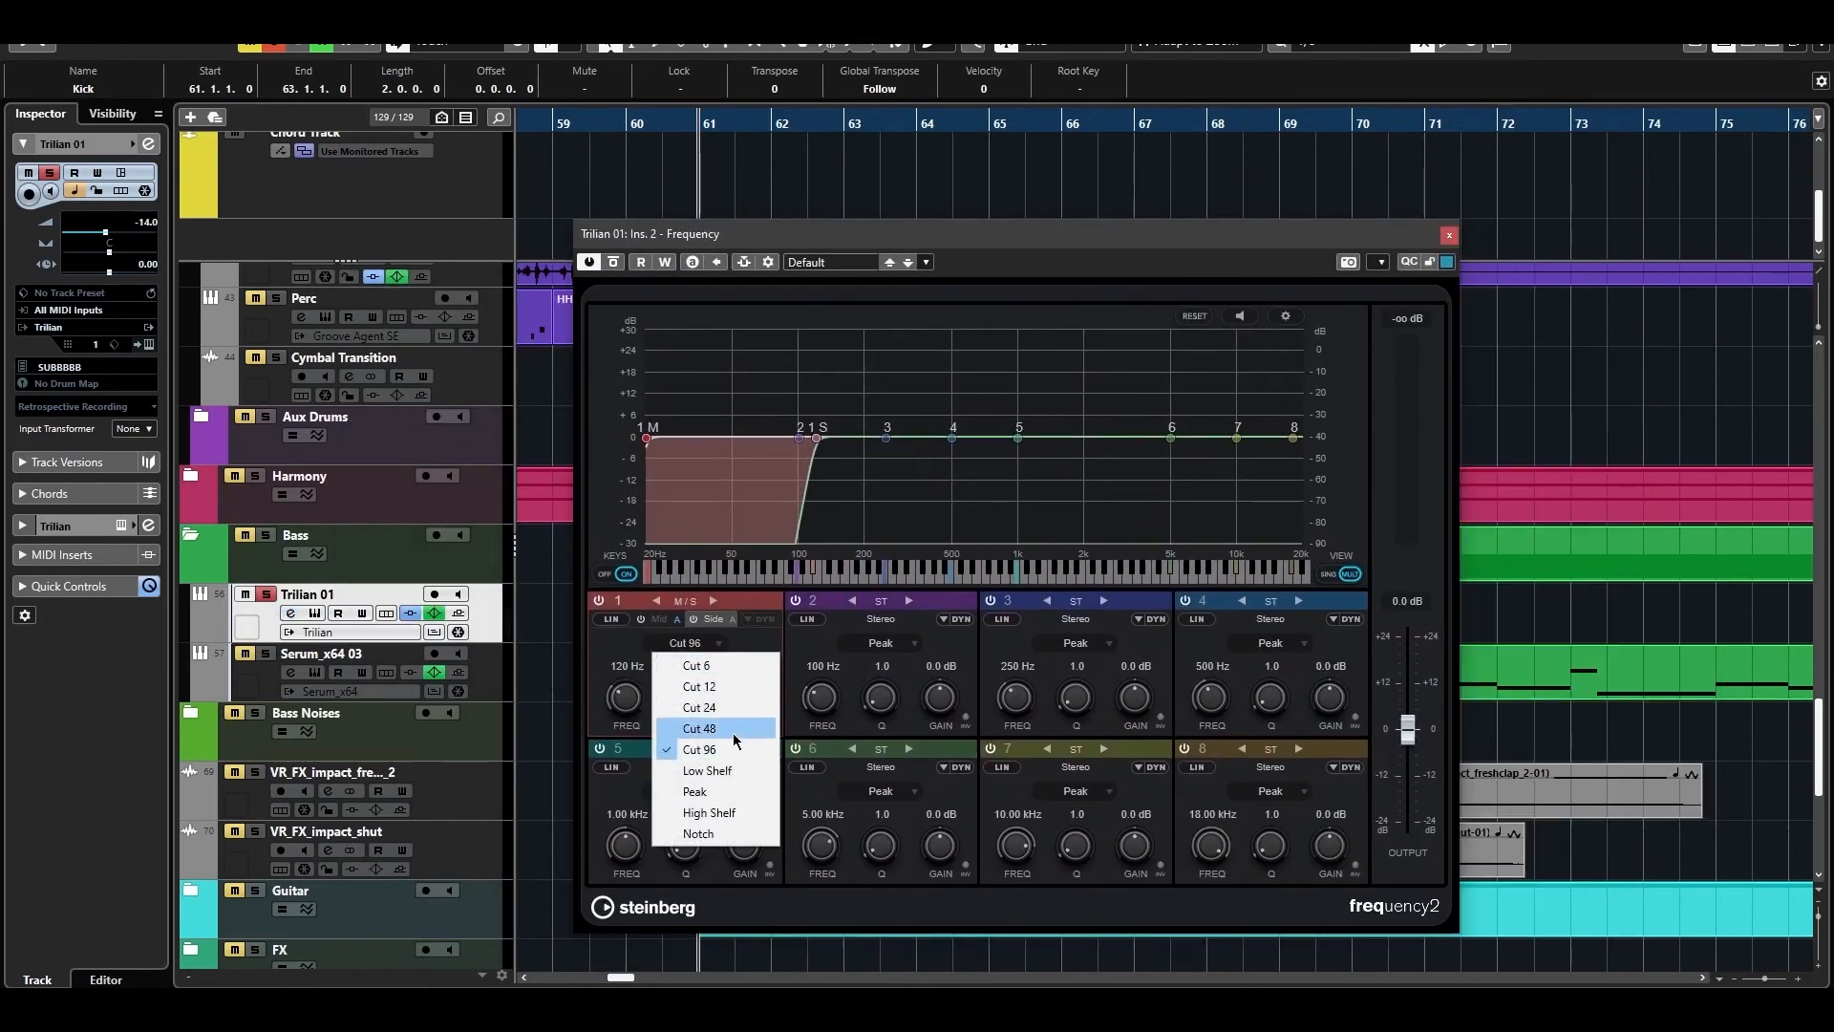
left_click(732, 772)
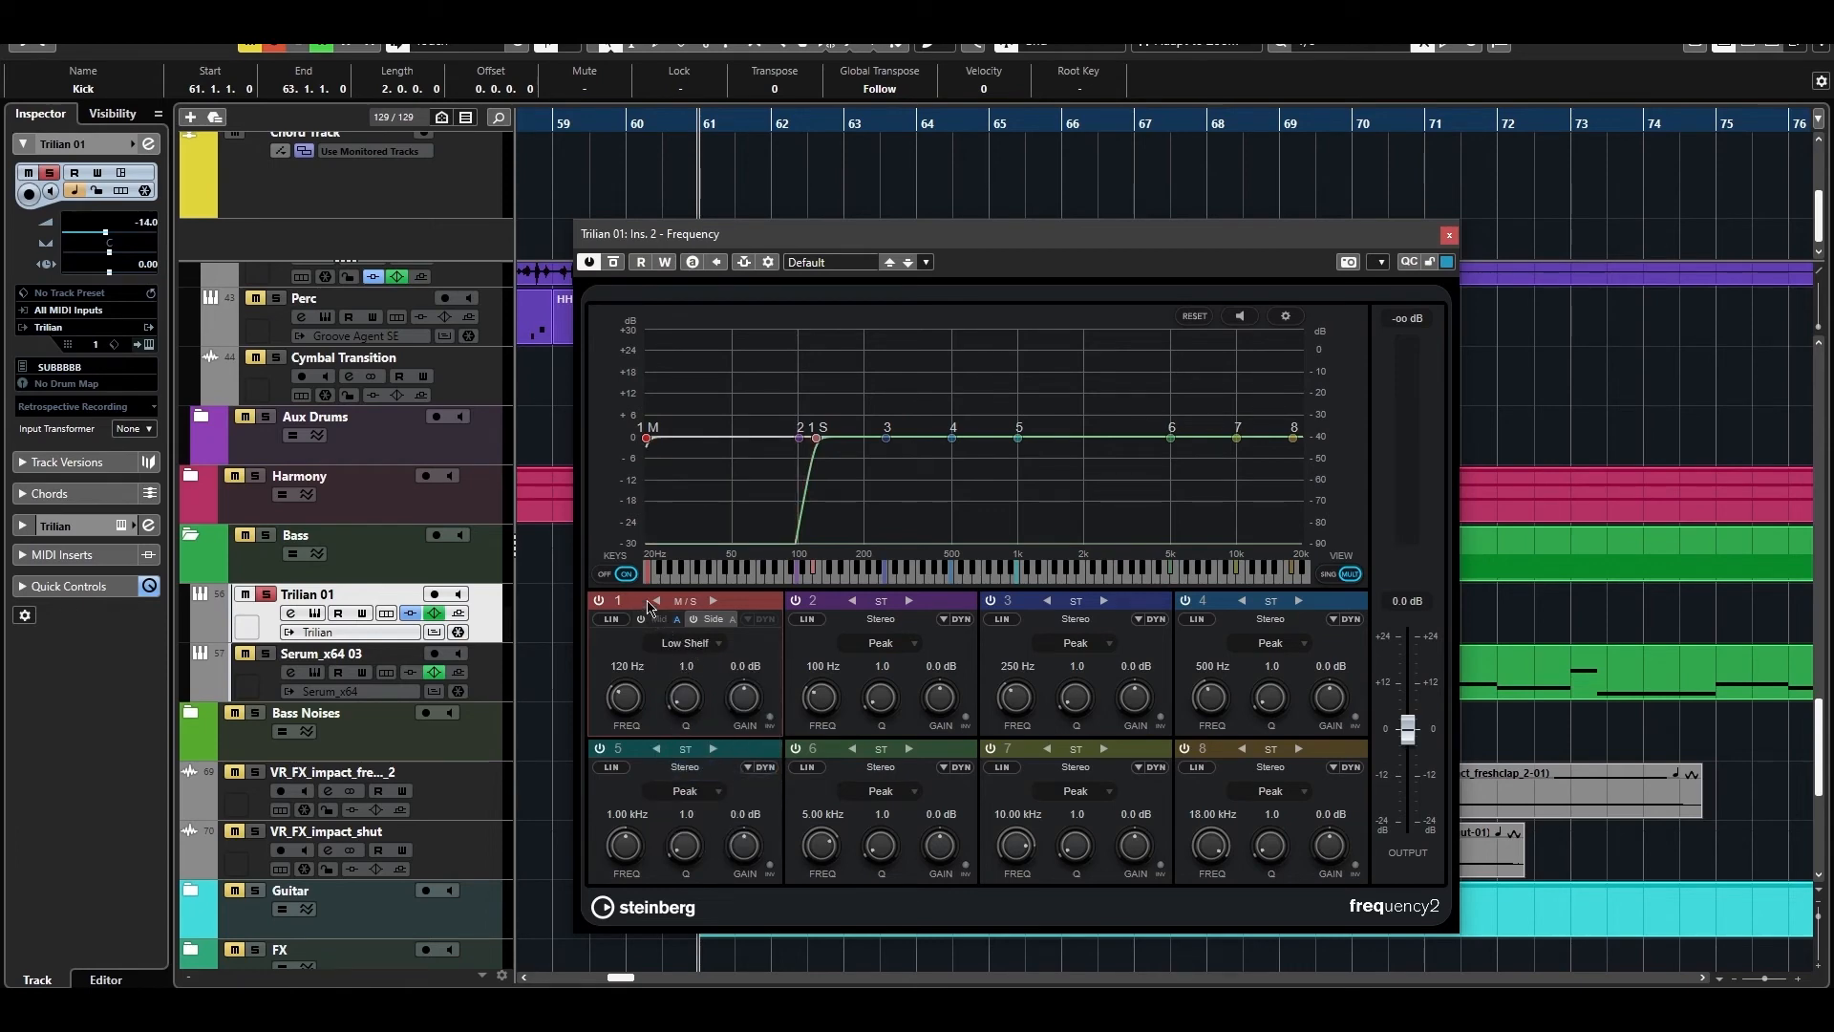
left_click(686, 644)
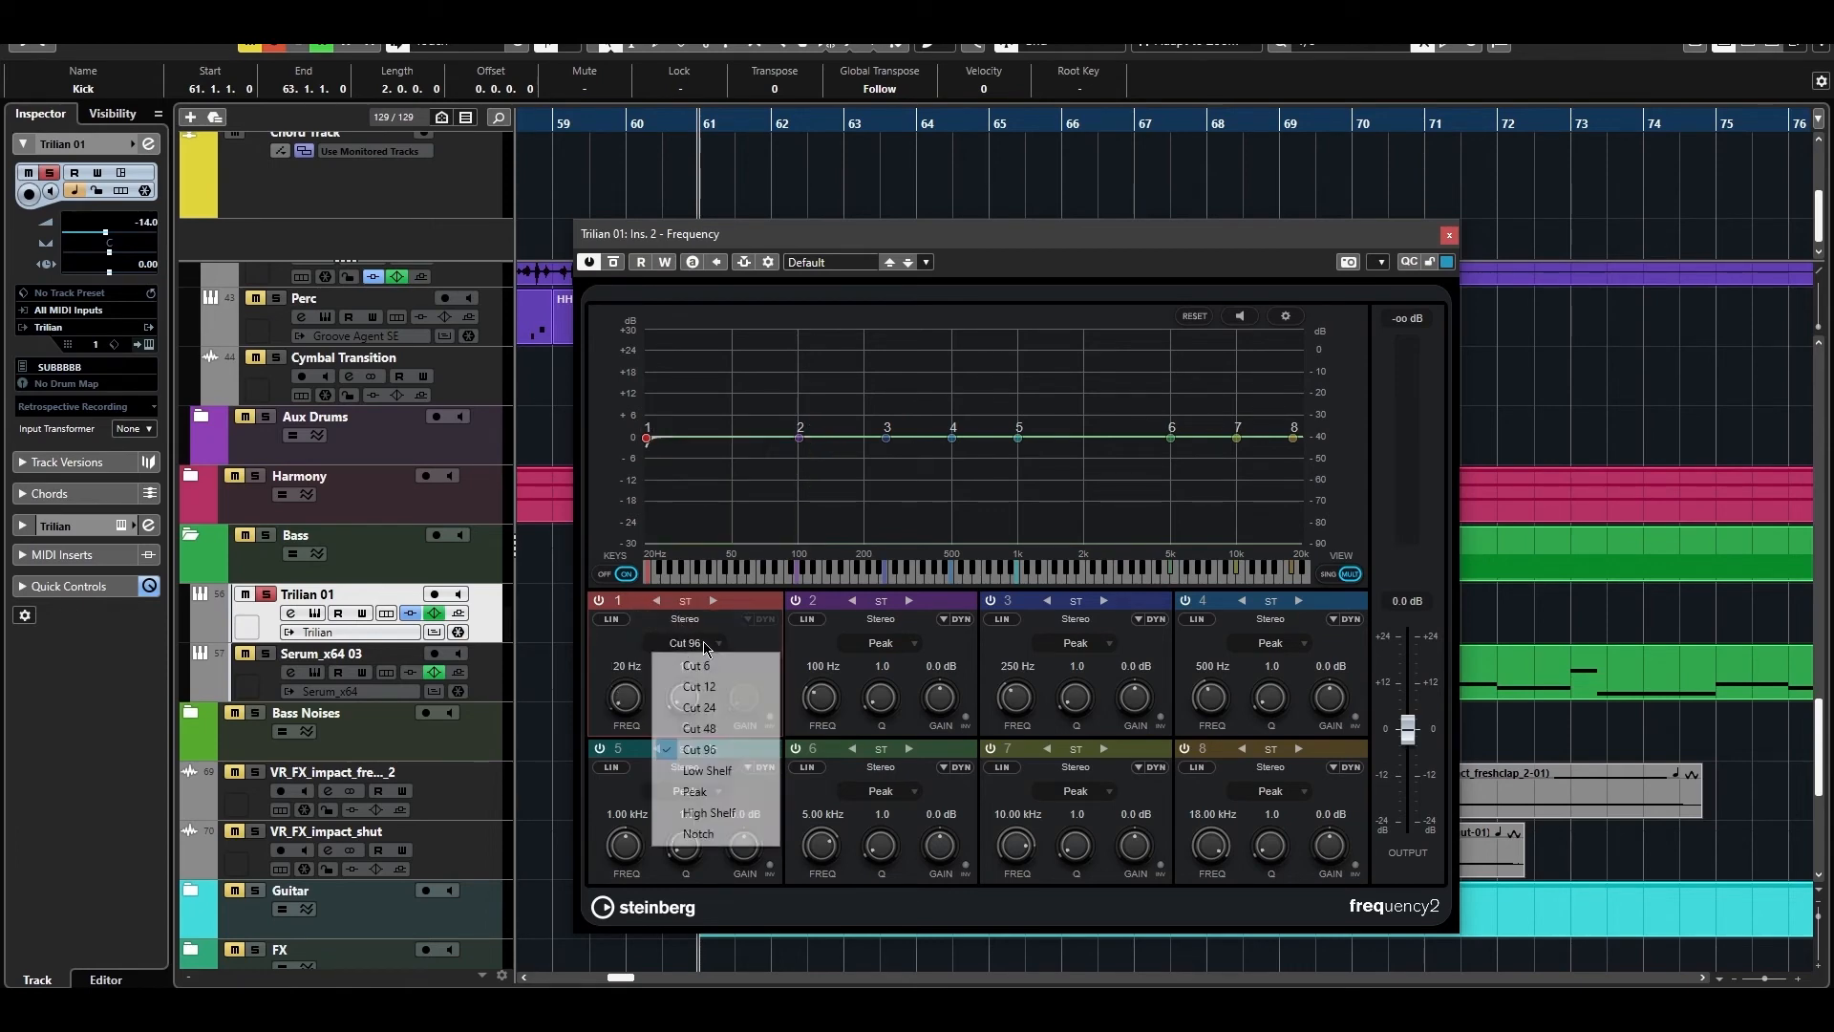
left_click(714, 769)
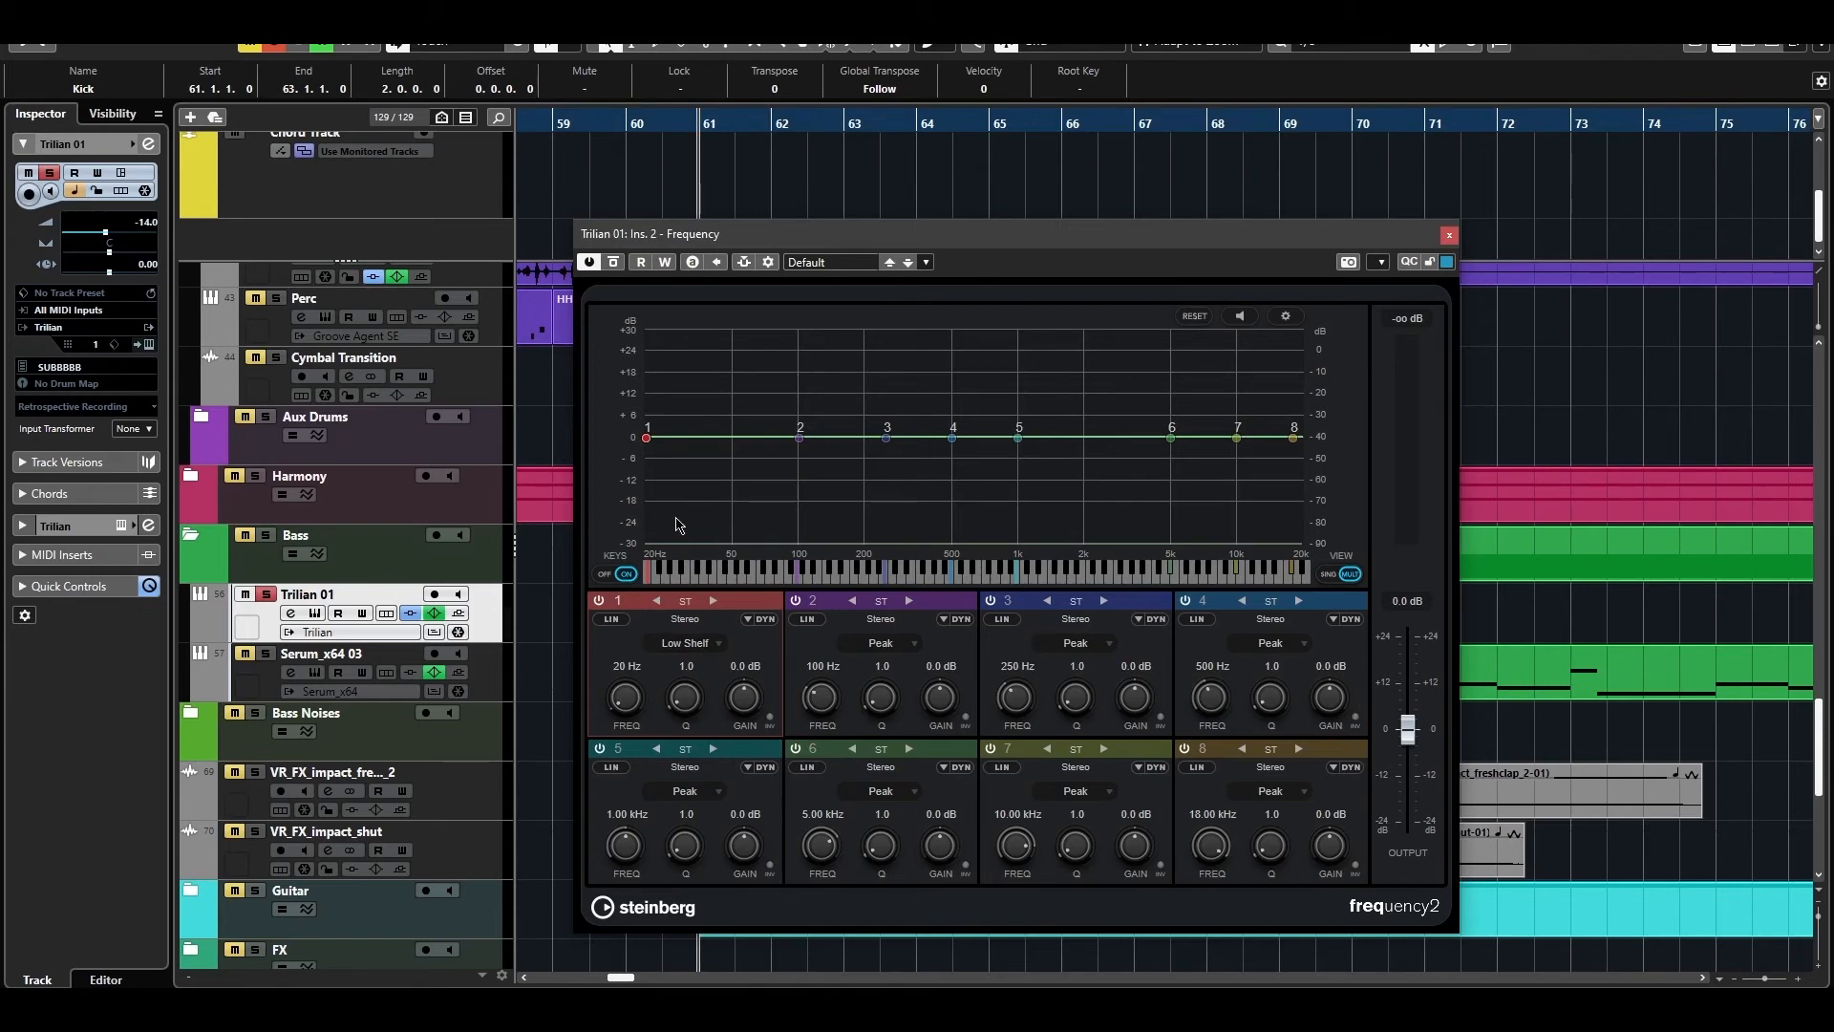
left_click_drag(648, 447, 733, 511)
left_click_drag(798, 443, 794, 462)
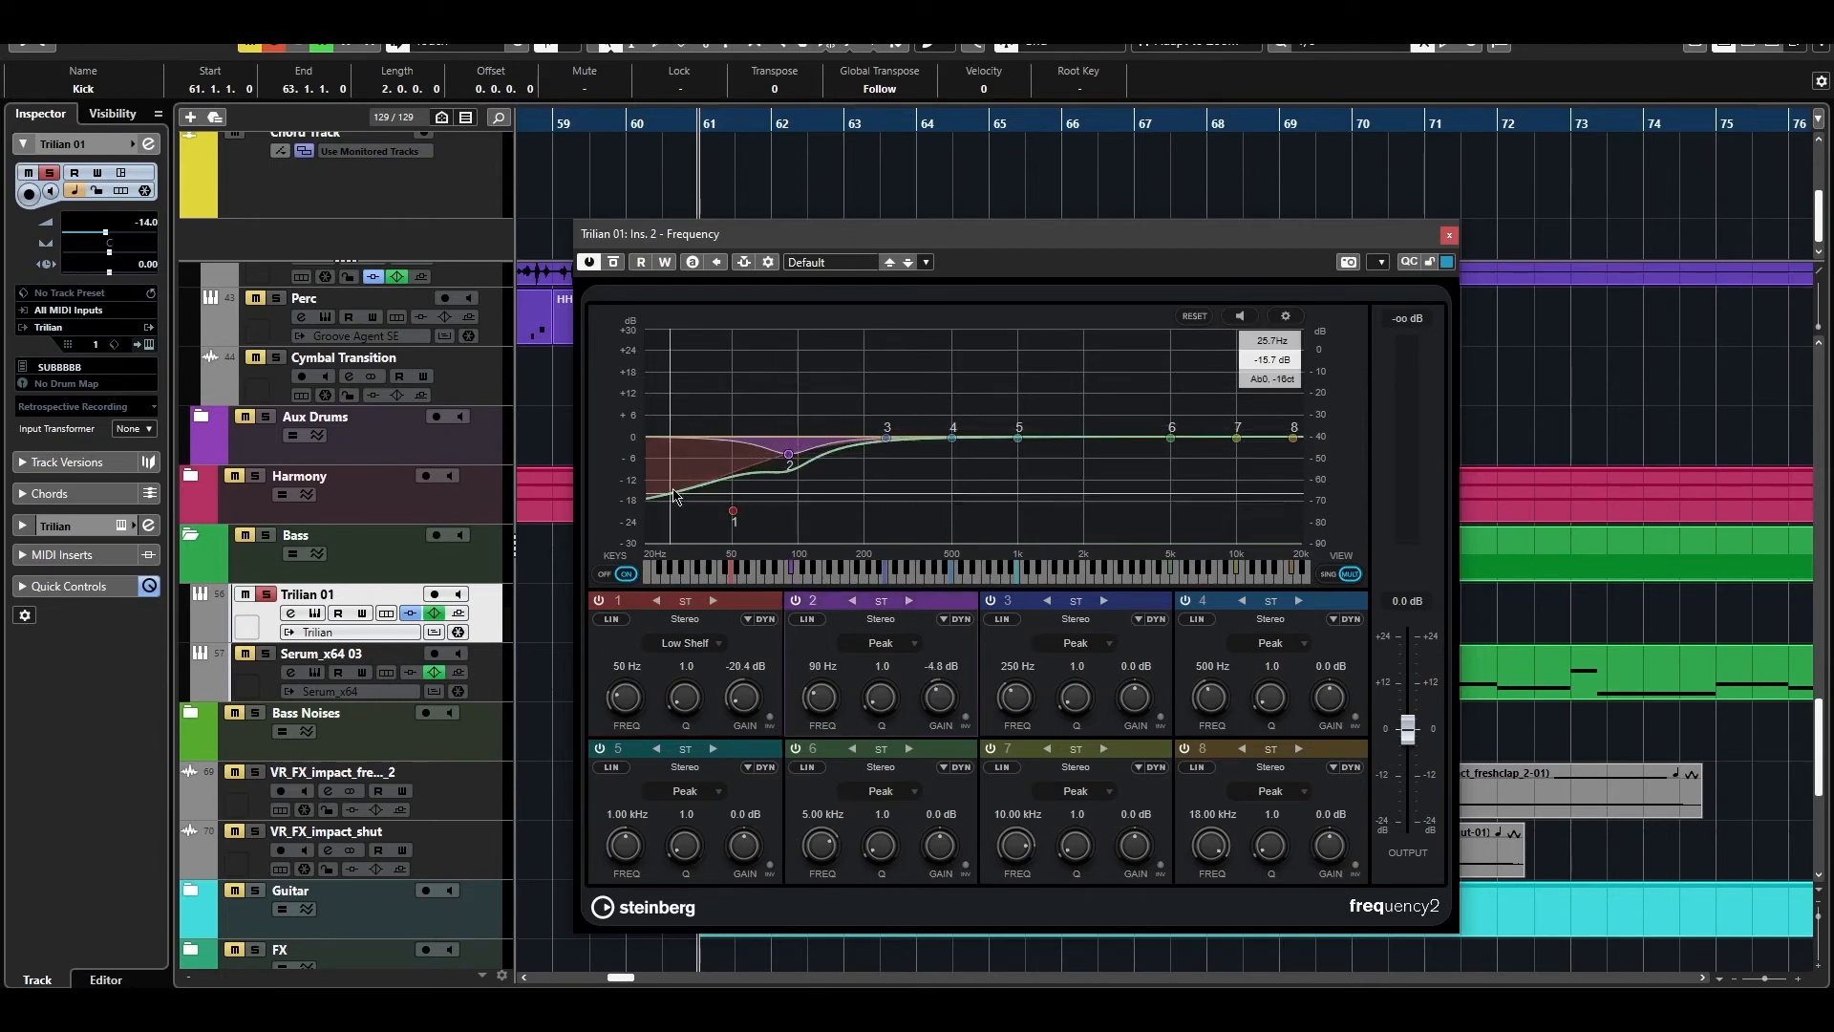
Enable dynamics on band 1, audition it, and set the ratio to 1.79, attack to 9.99 ms and release to 56 ms.
left_click(1335, 575)
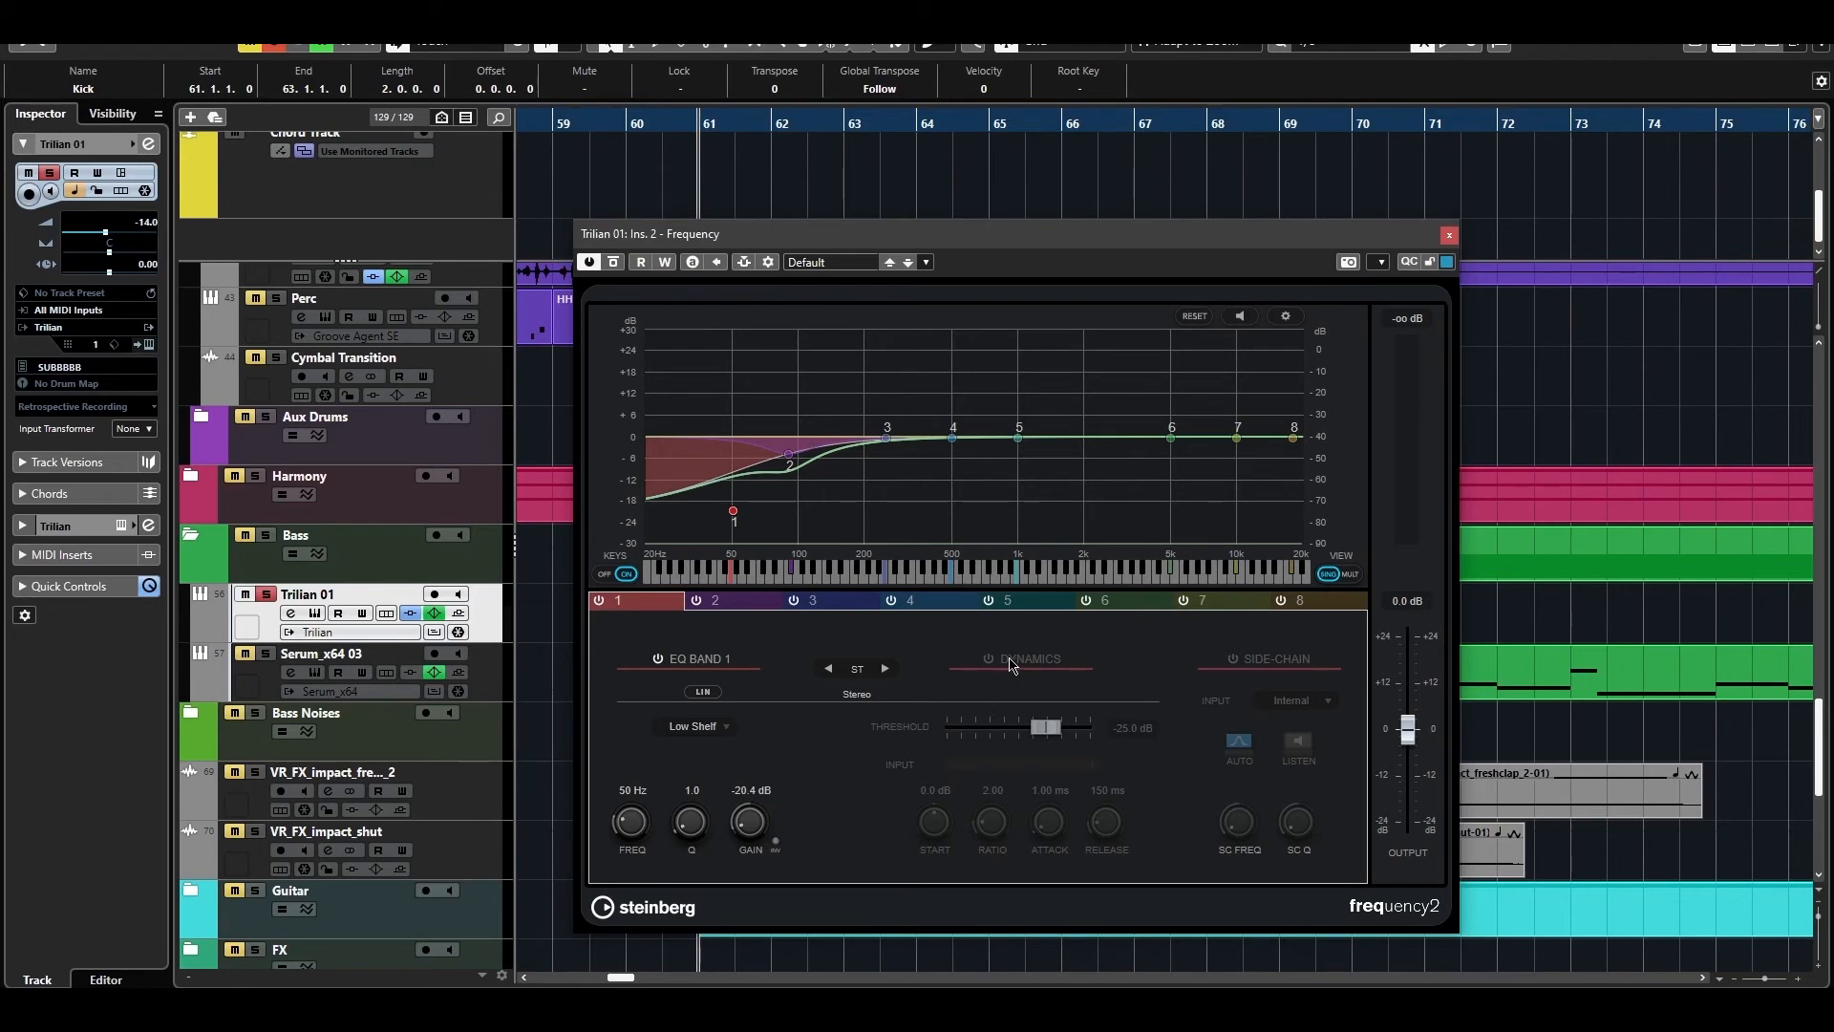
left_click(988, 659)
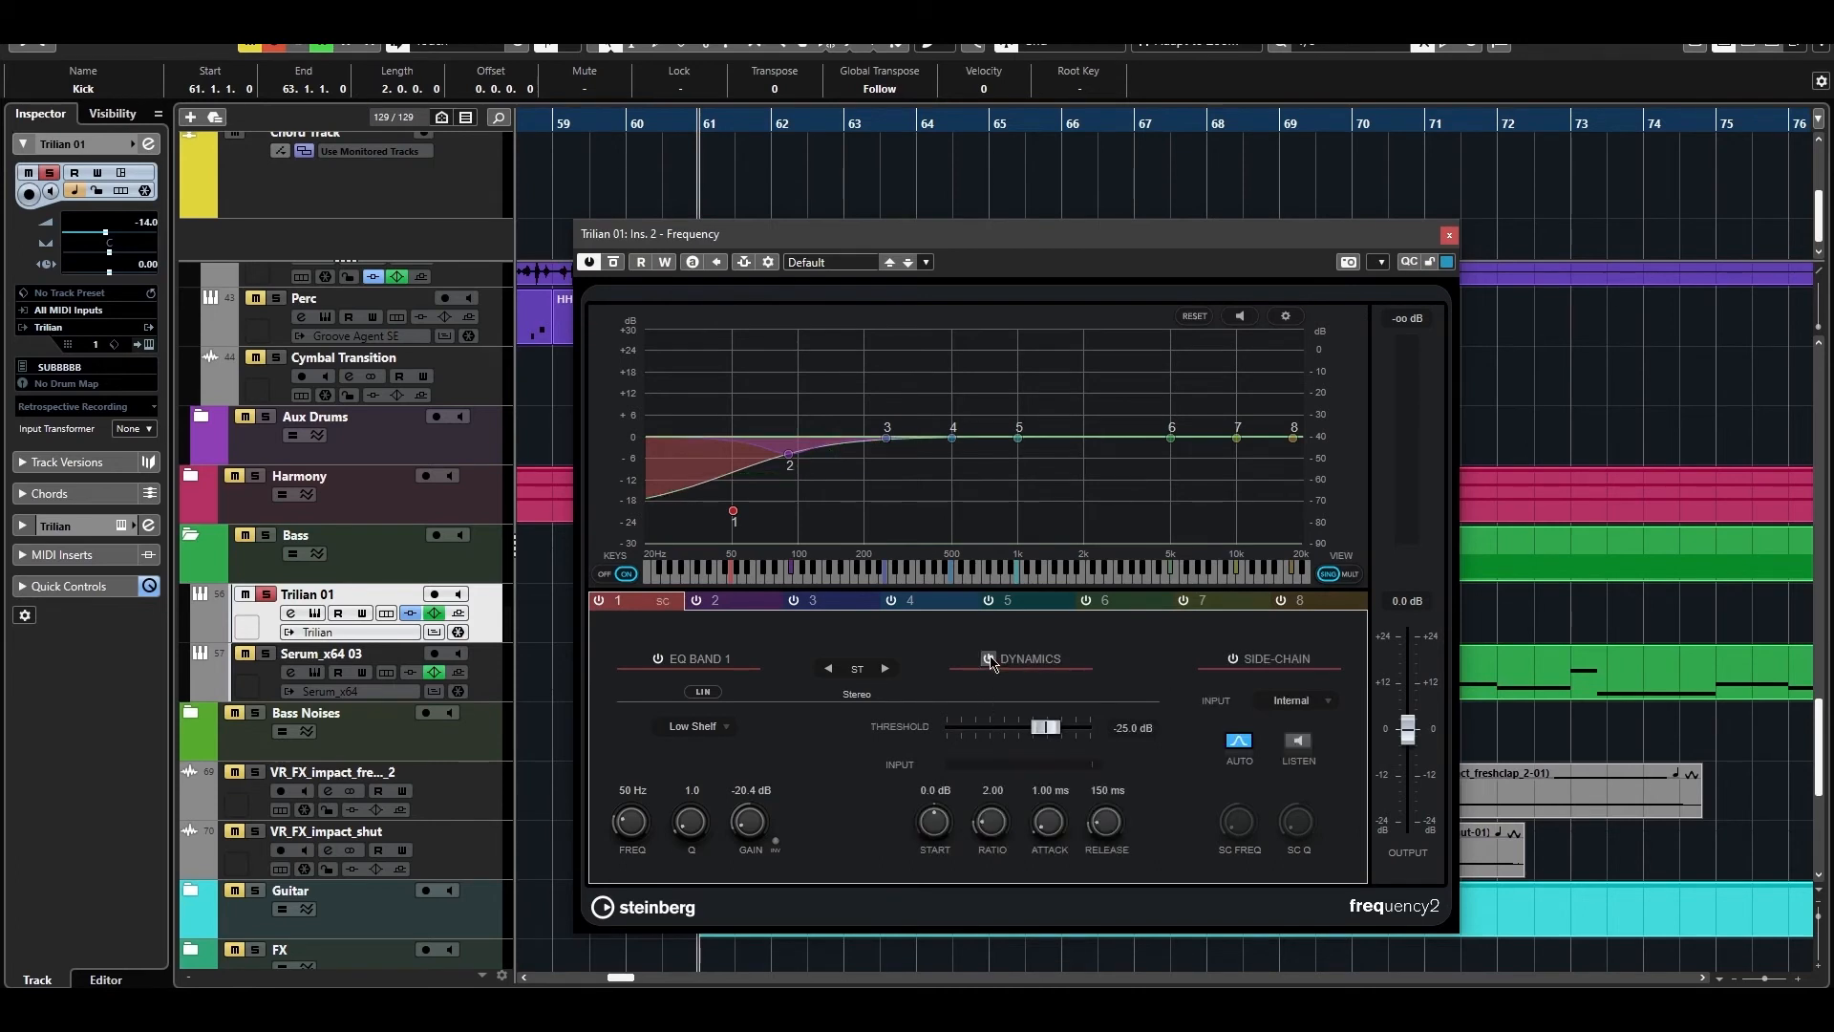
key("space")
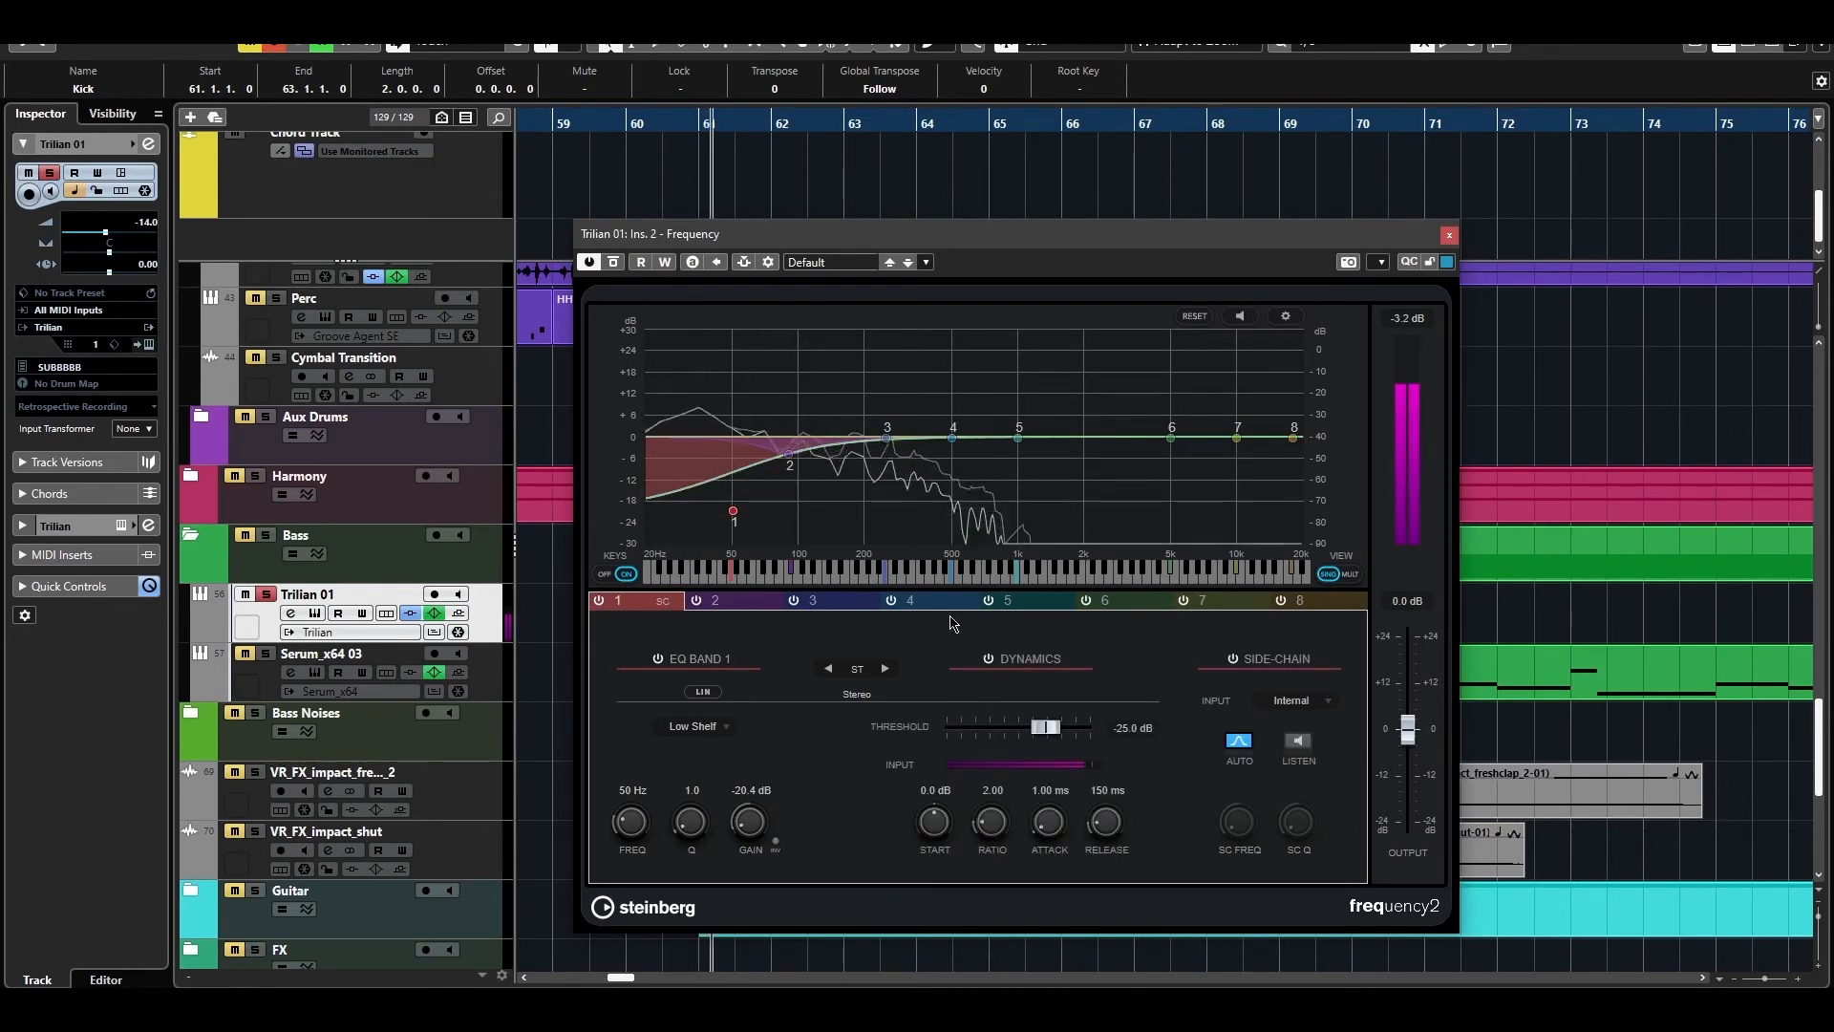
key("space")
scroll(992, 826, "down", 2)
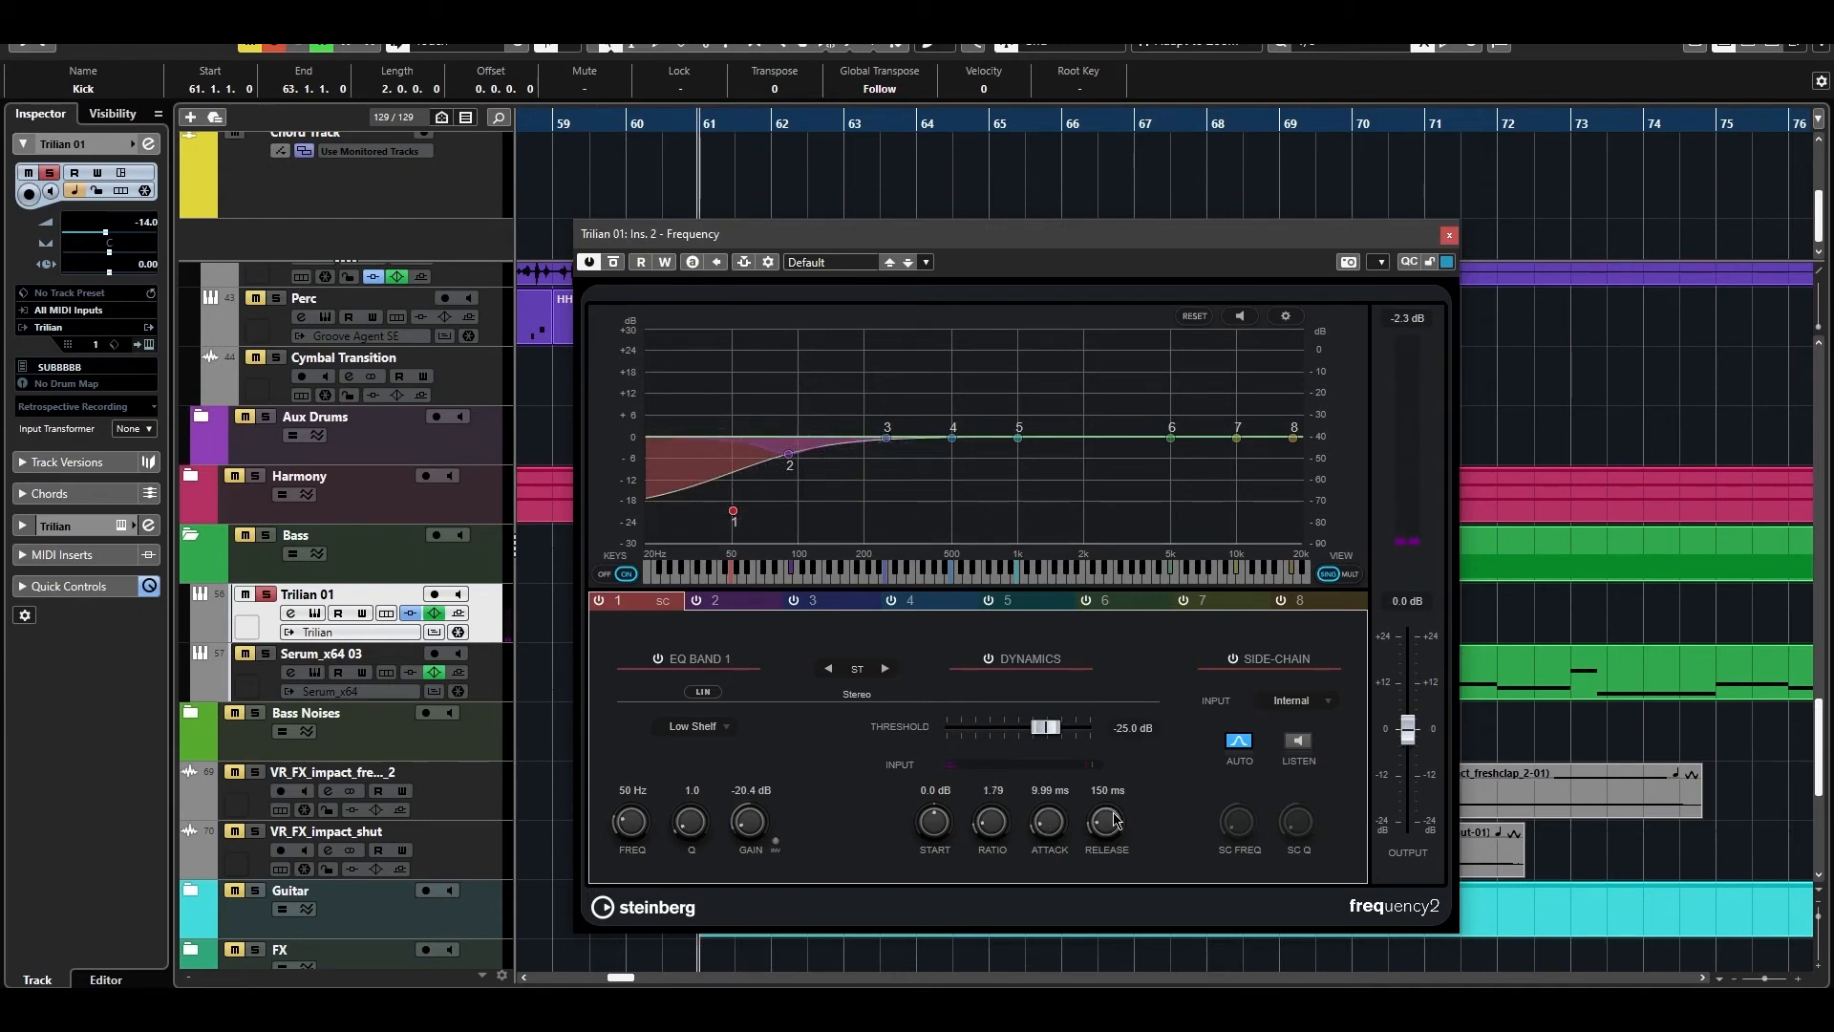
left_click_drag(1117, 811, 1117, 840)
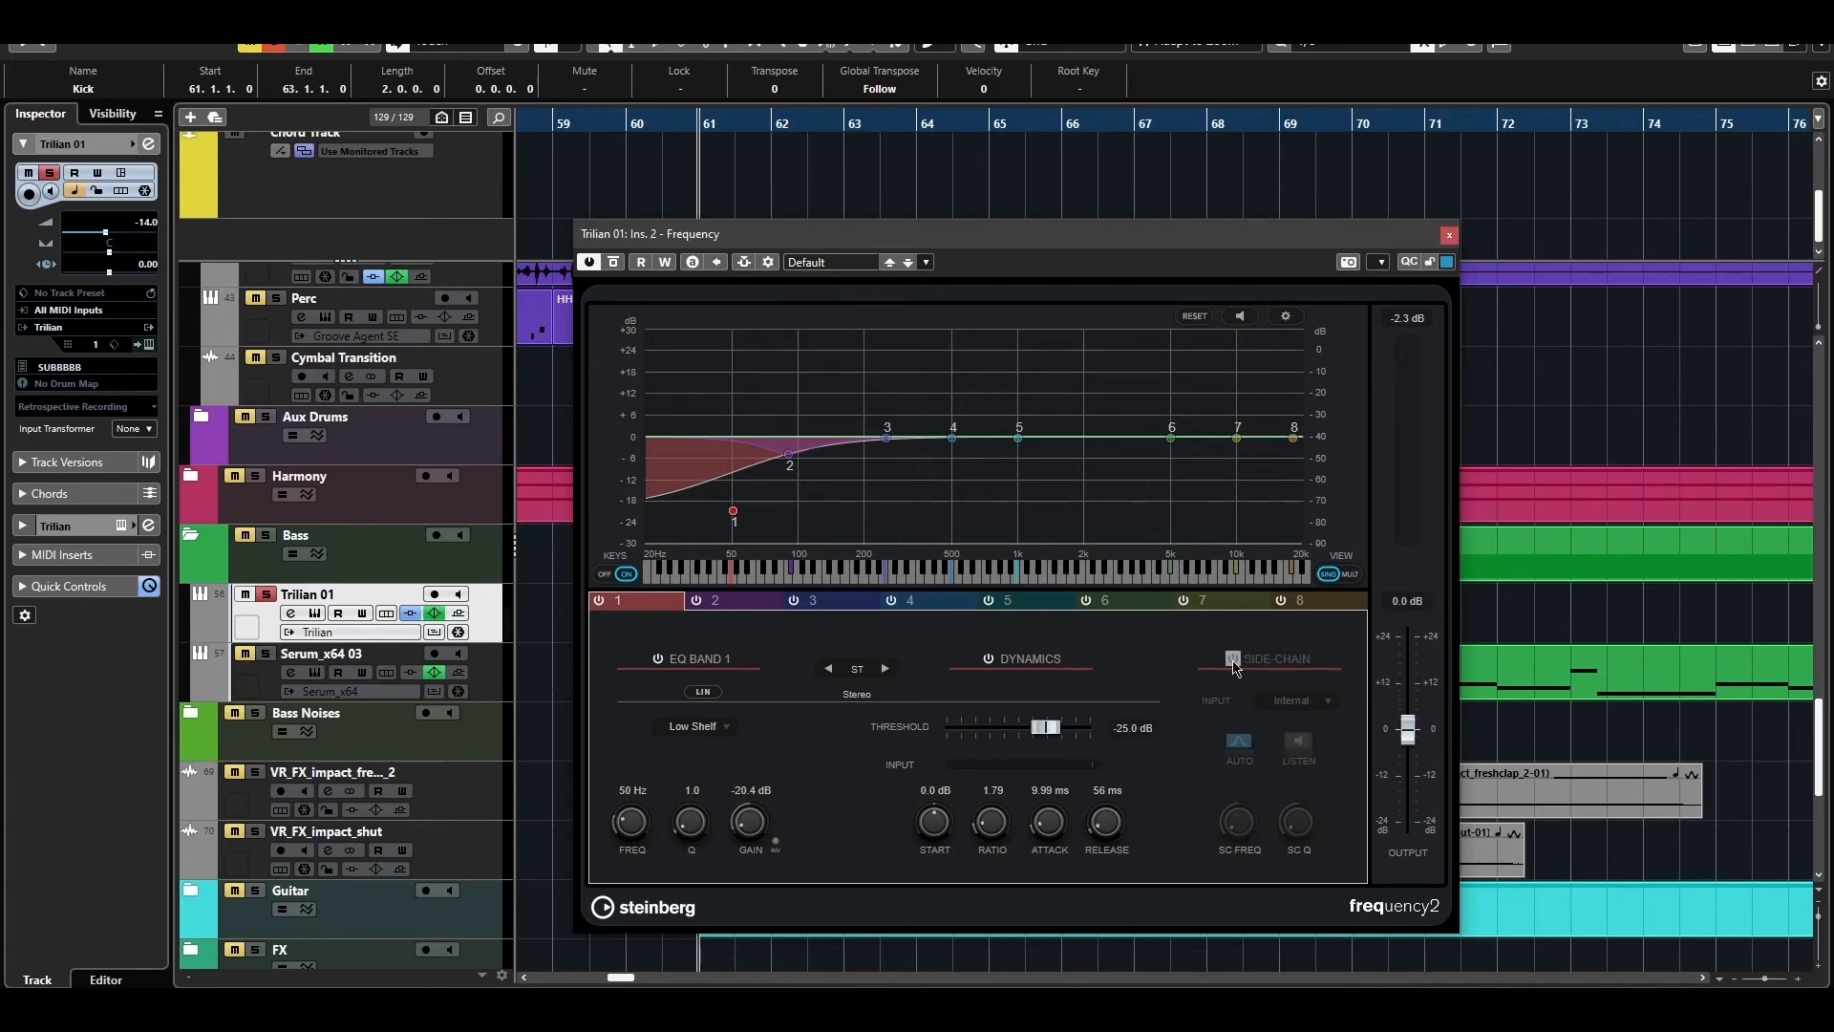
Enable side-chaining for band 1, add the Kick track as source on 1 - SC In, and set the band's input to Side-Chain 1.
left_click_drag(745, 237, 811, 257)
left_click(809, 282)
left_click(836, 283)
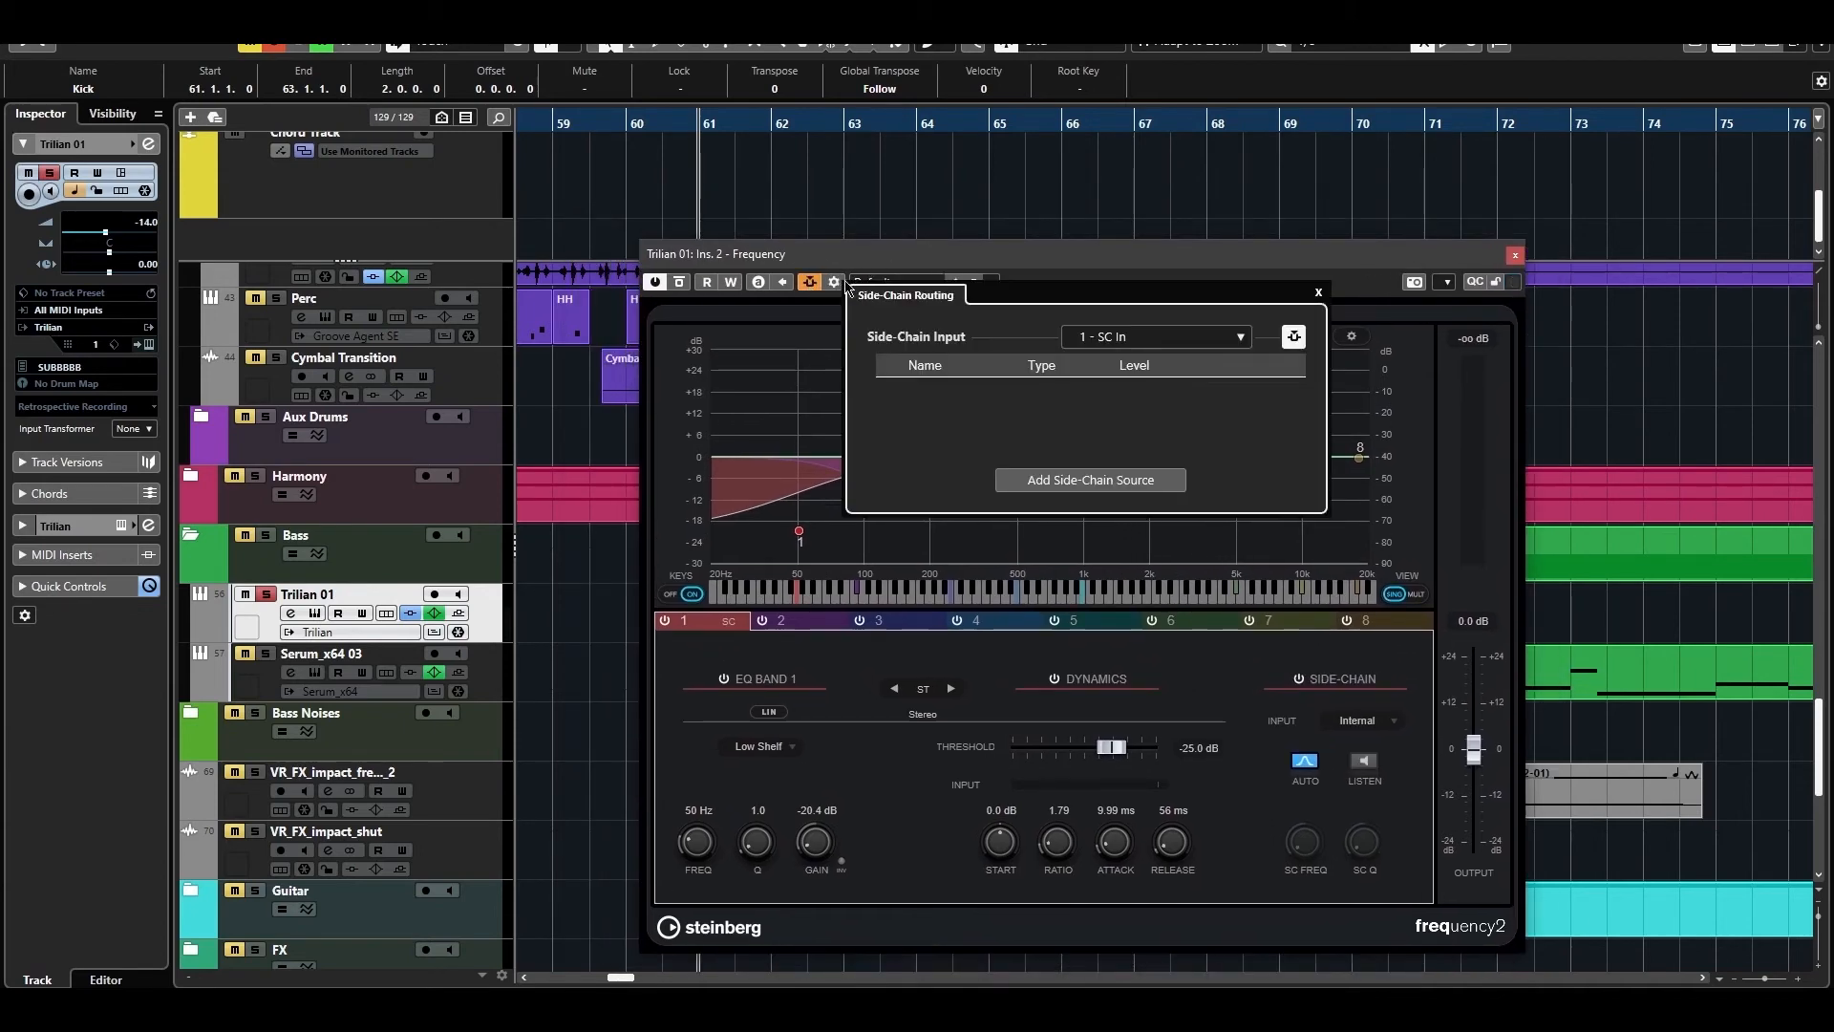
left_click(1060, 482)
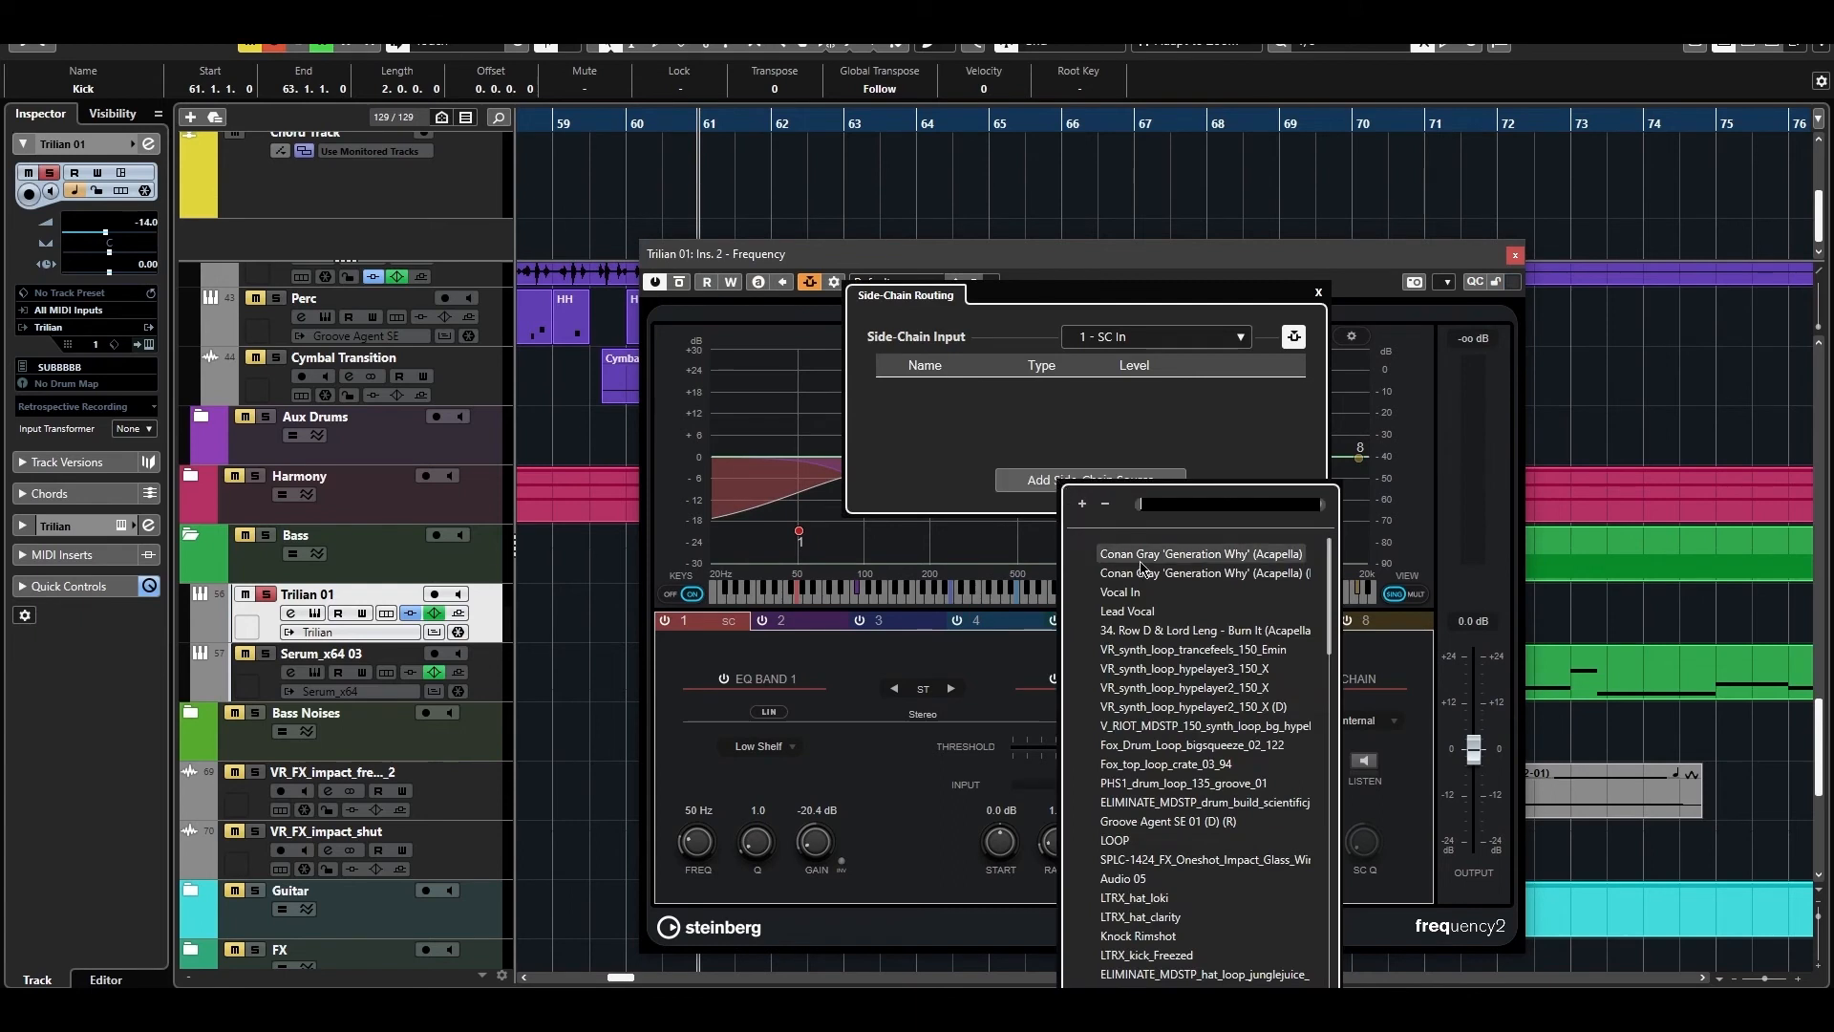
type("kick")
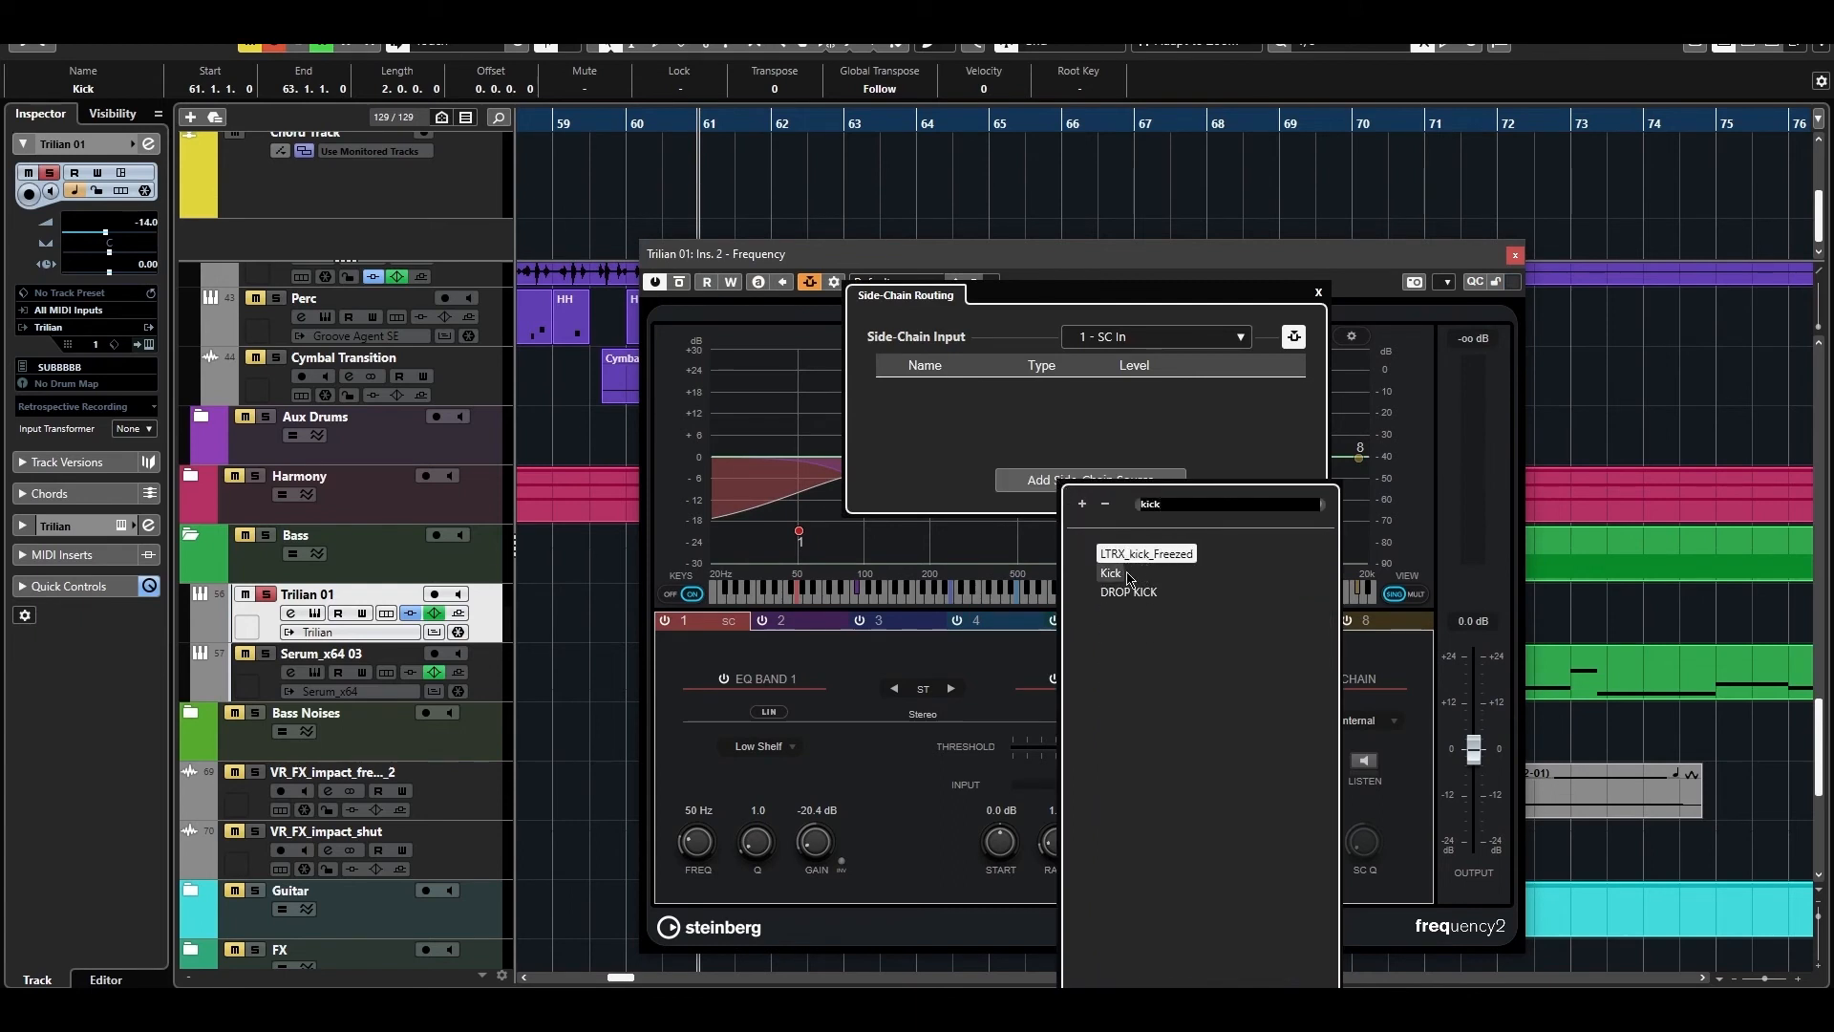
left_click(1127, 574)
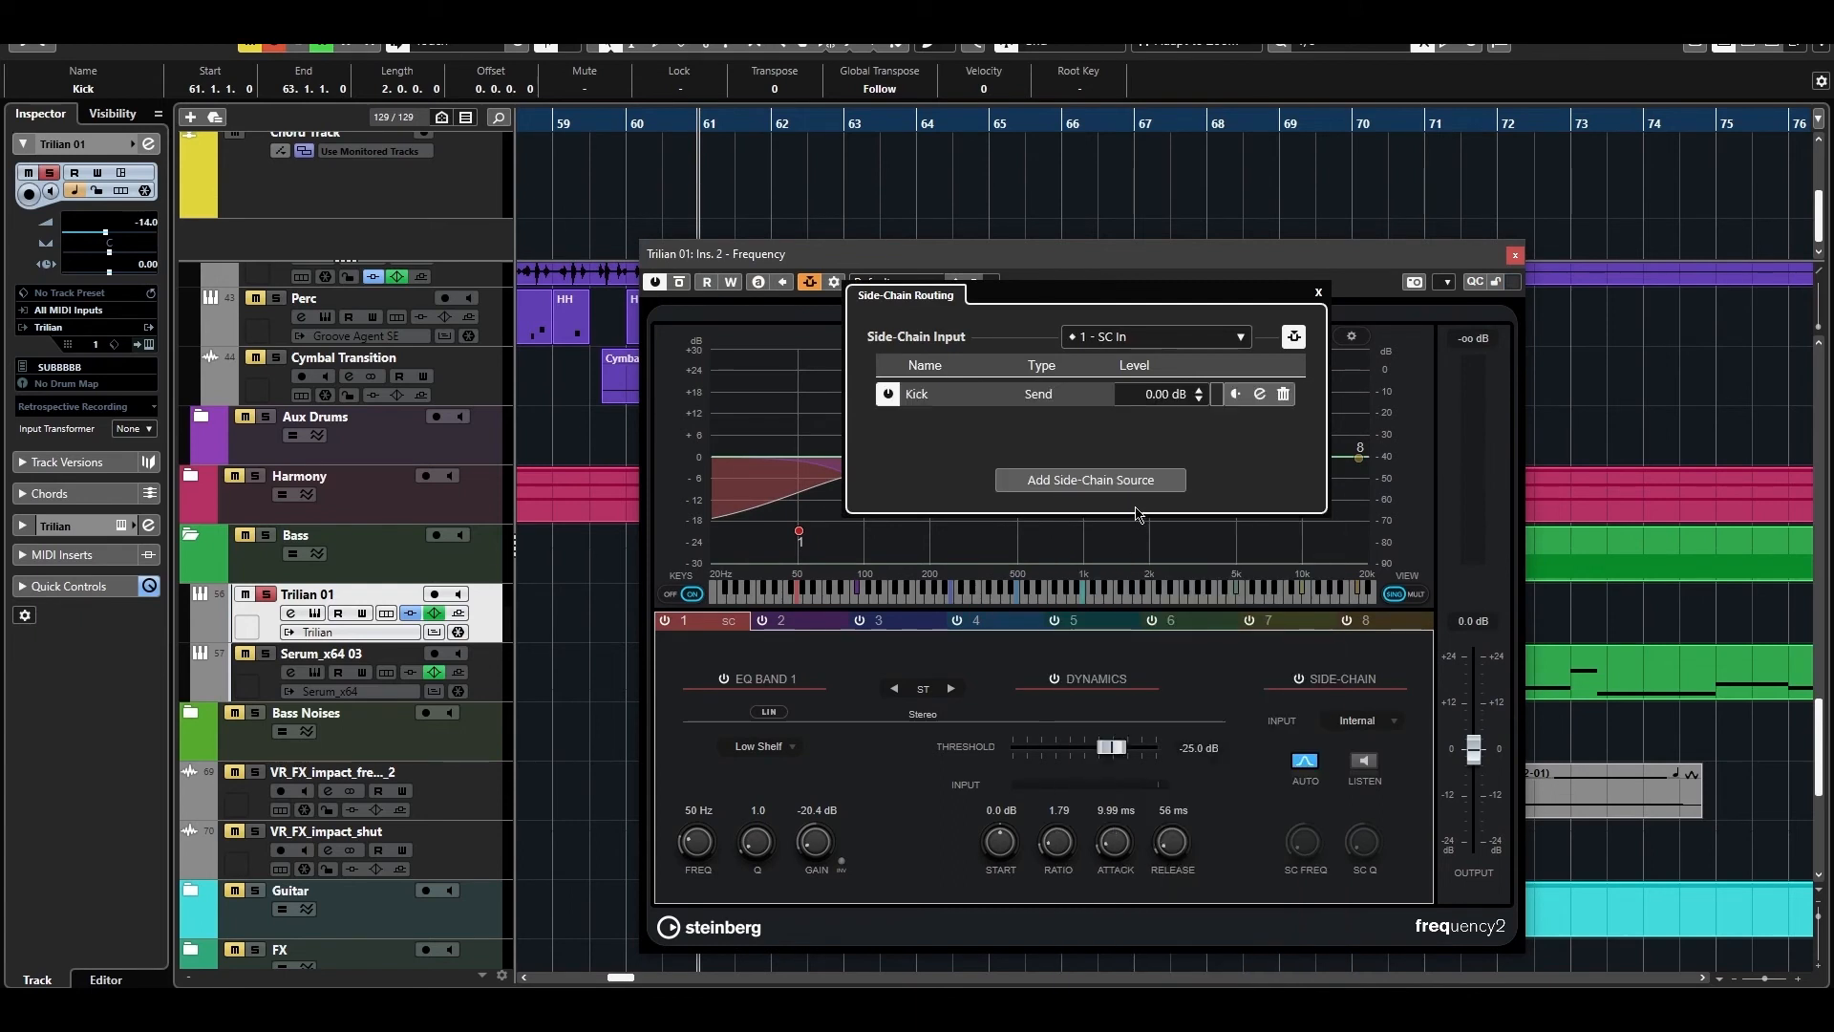
key("space")
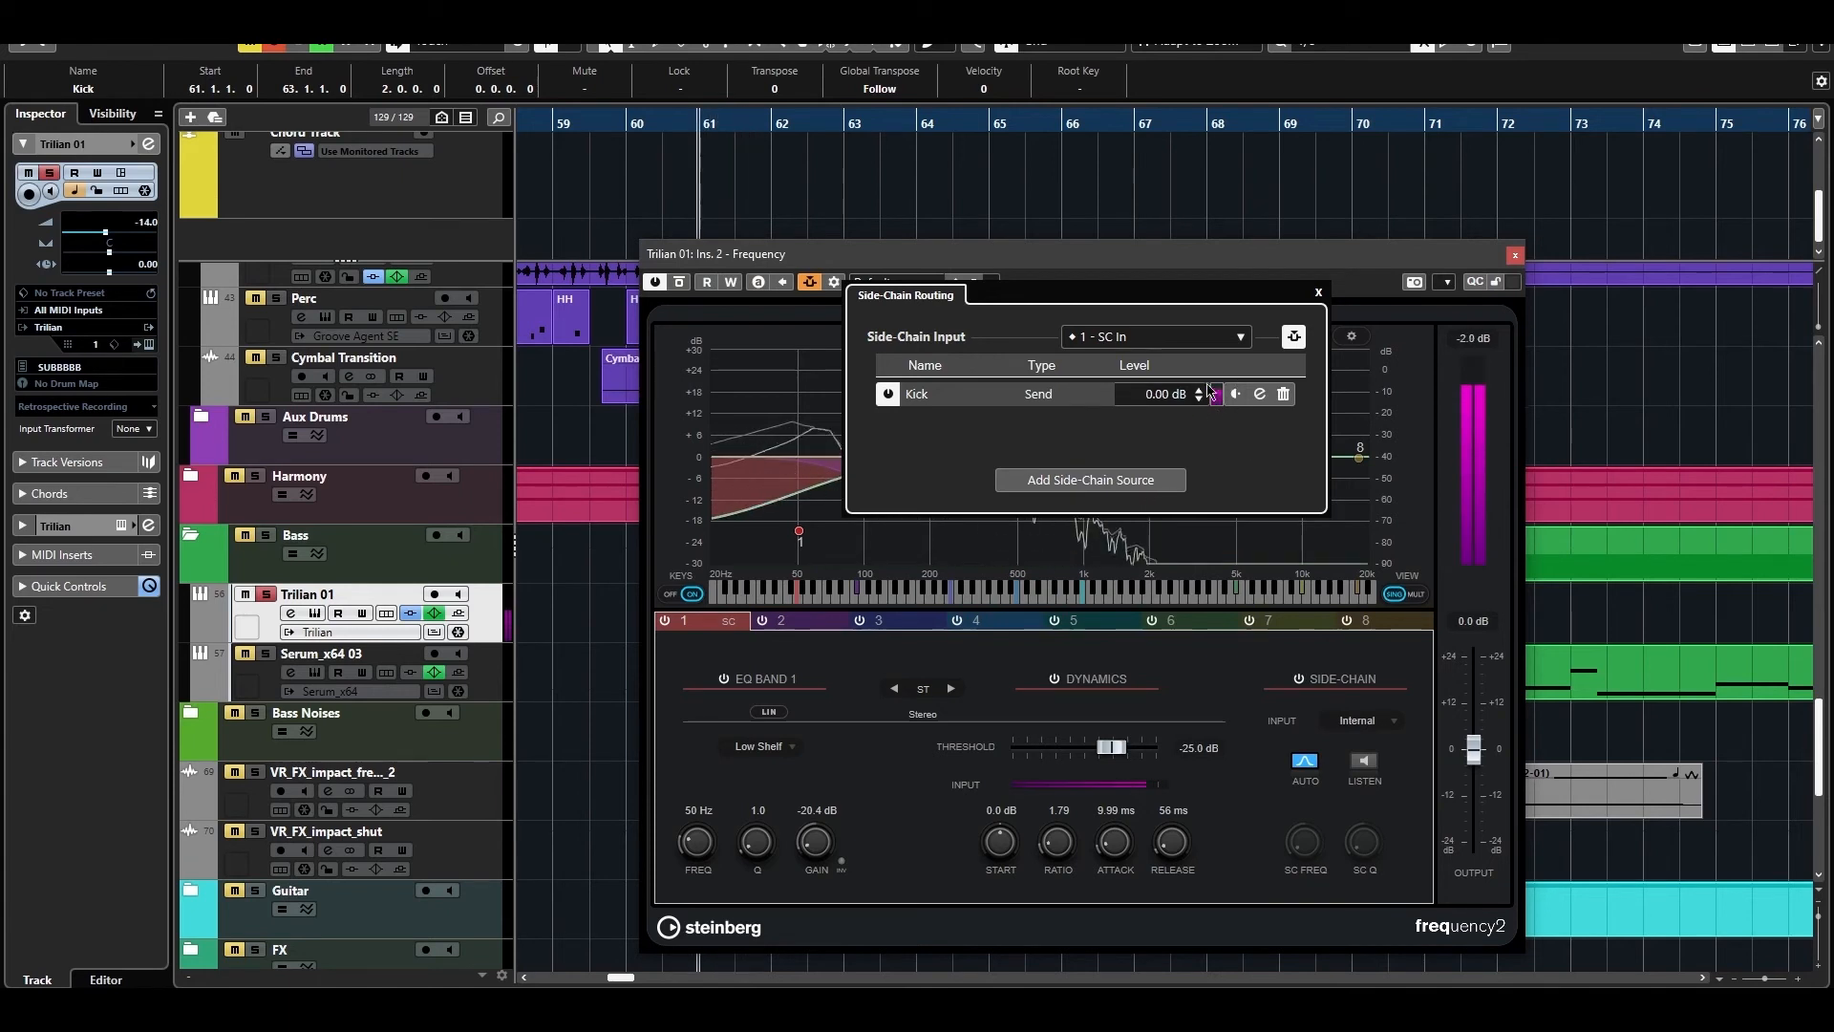
left_click(1318, 291)
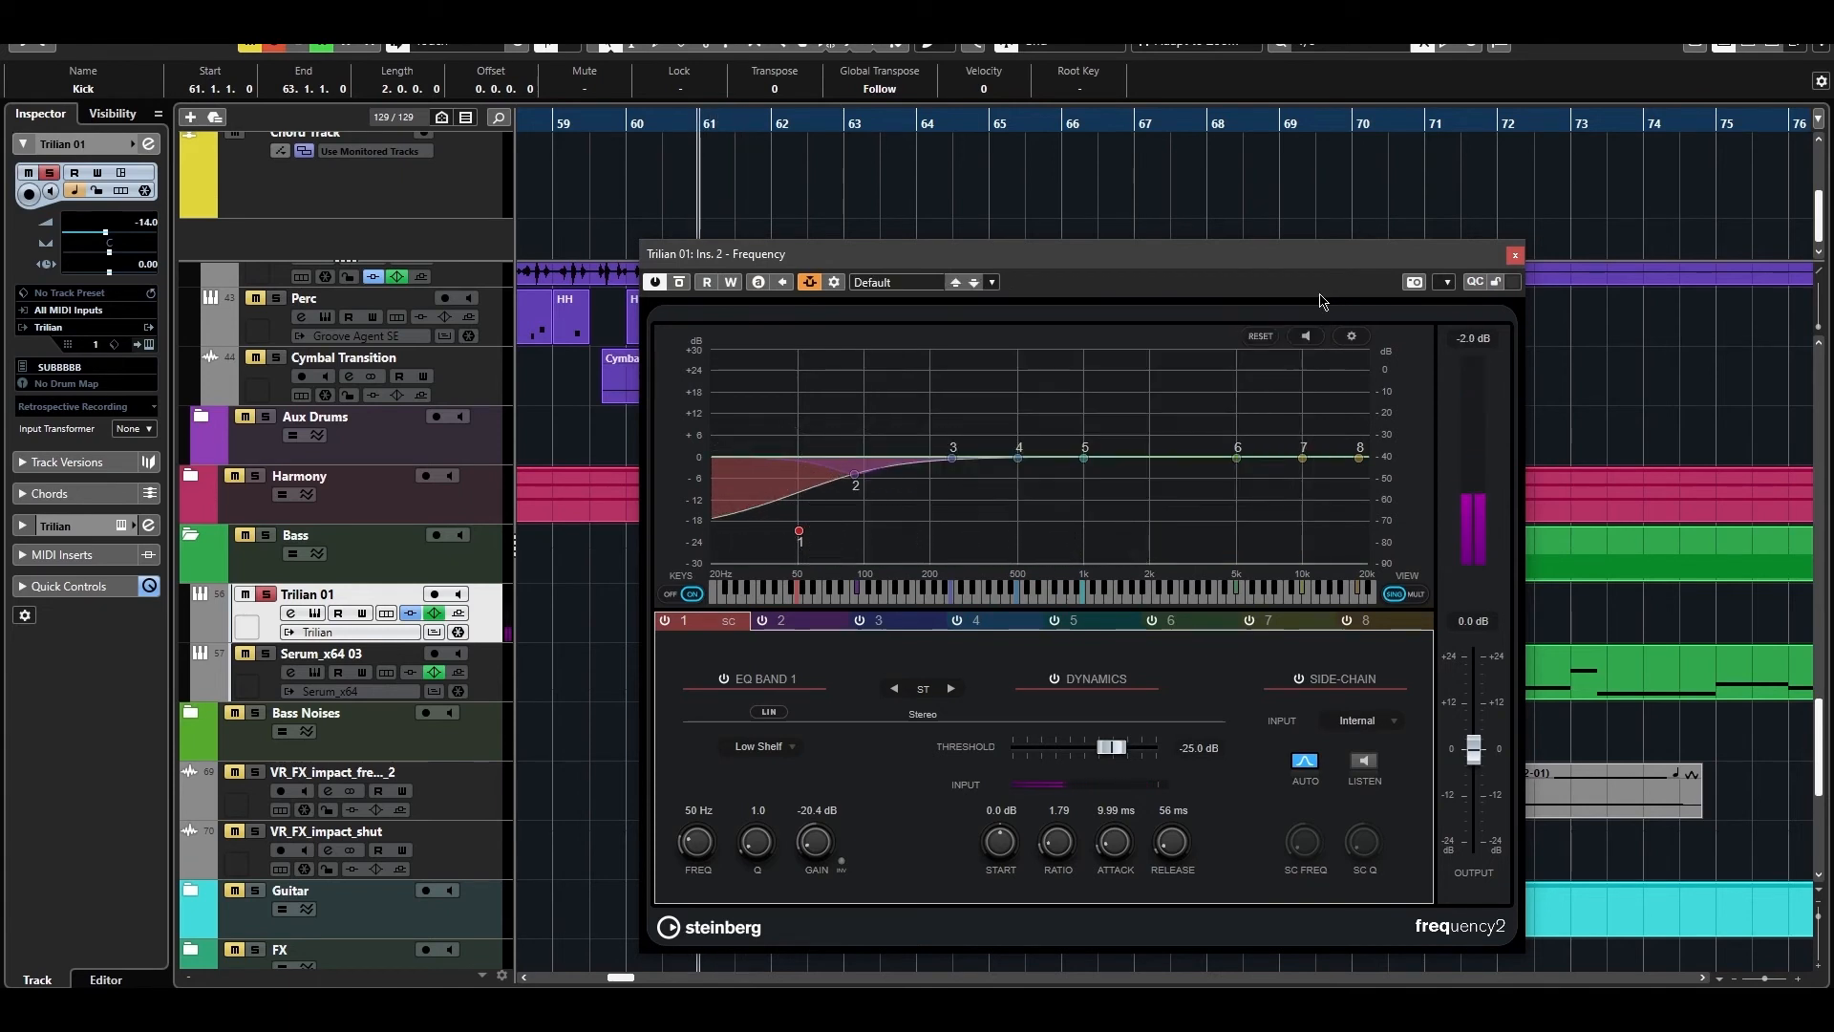
left_click(1369, 720)
left_click(1408, 772)
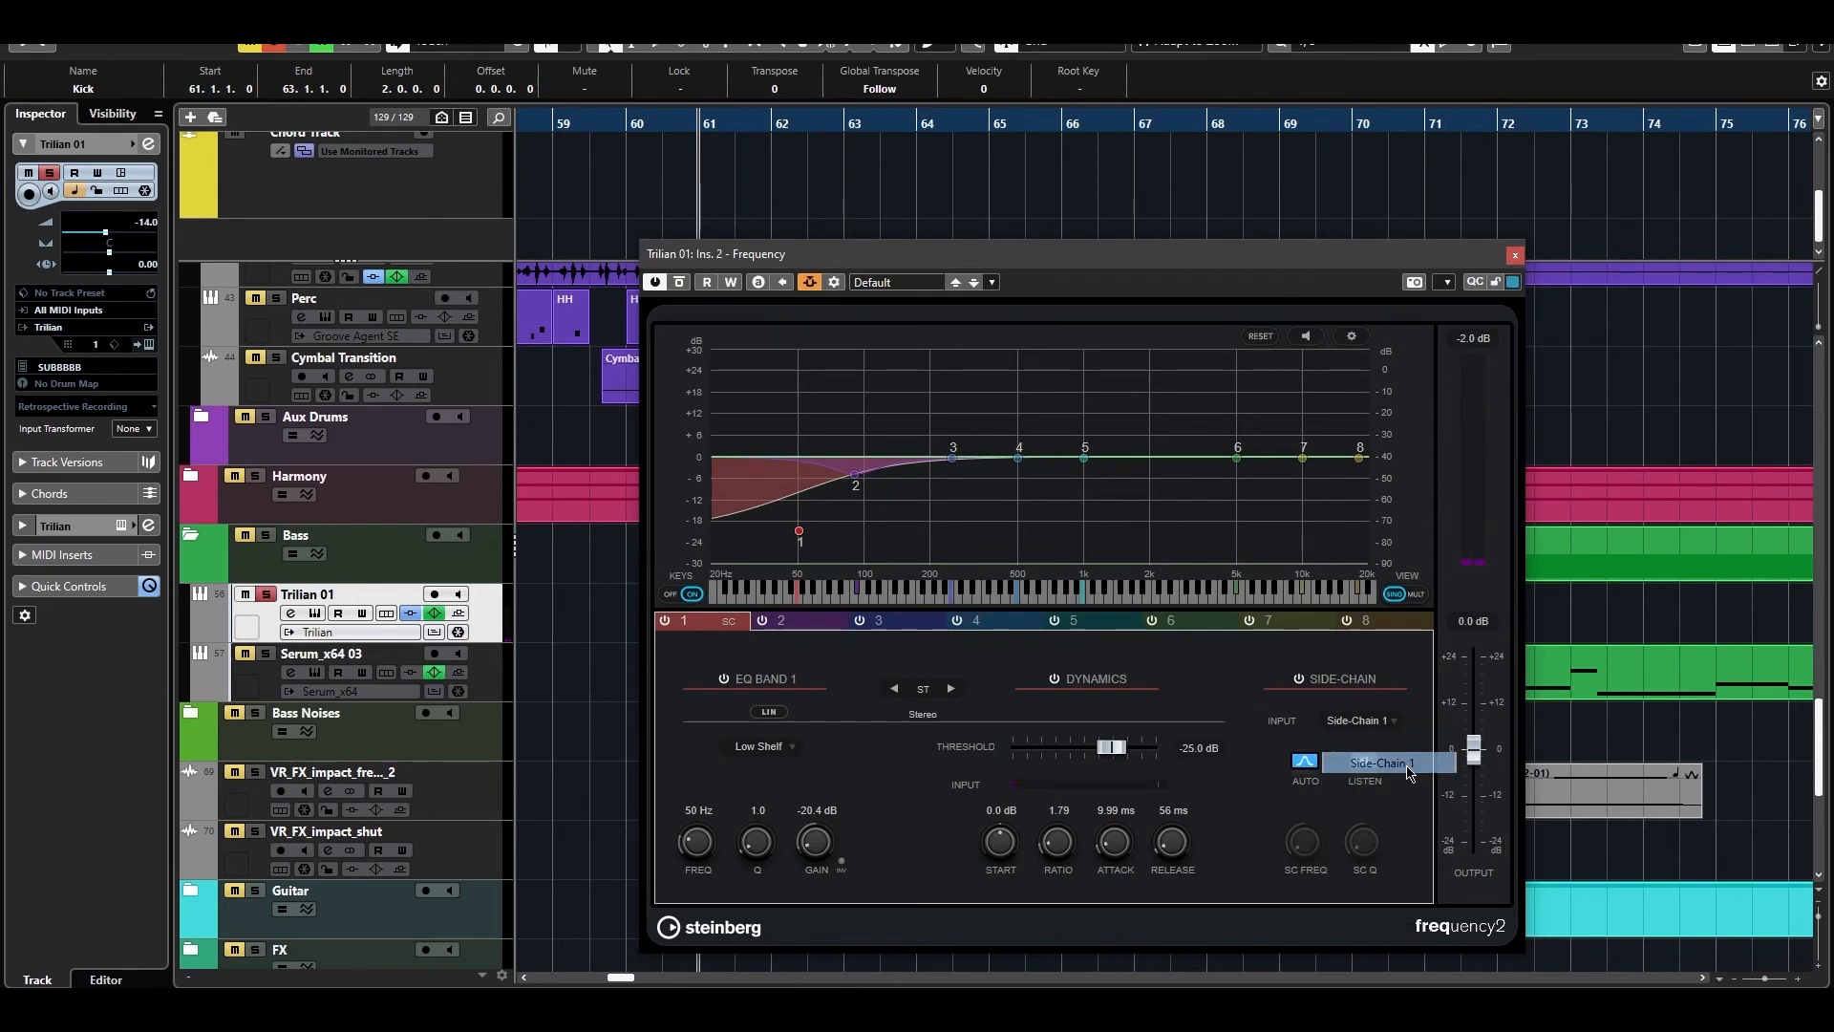
Review the Kick send in the side-chain routing against band 1's list of available side-chain inputs.
left_click(814, 282)
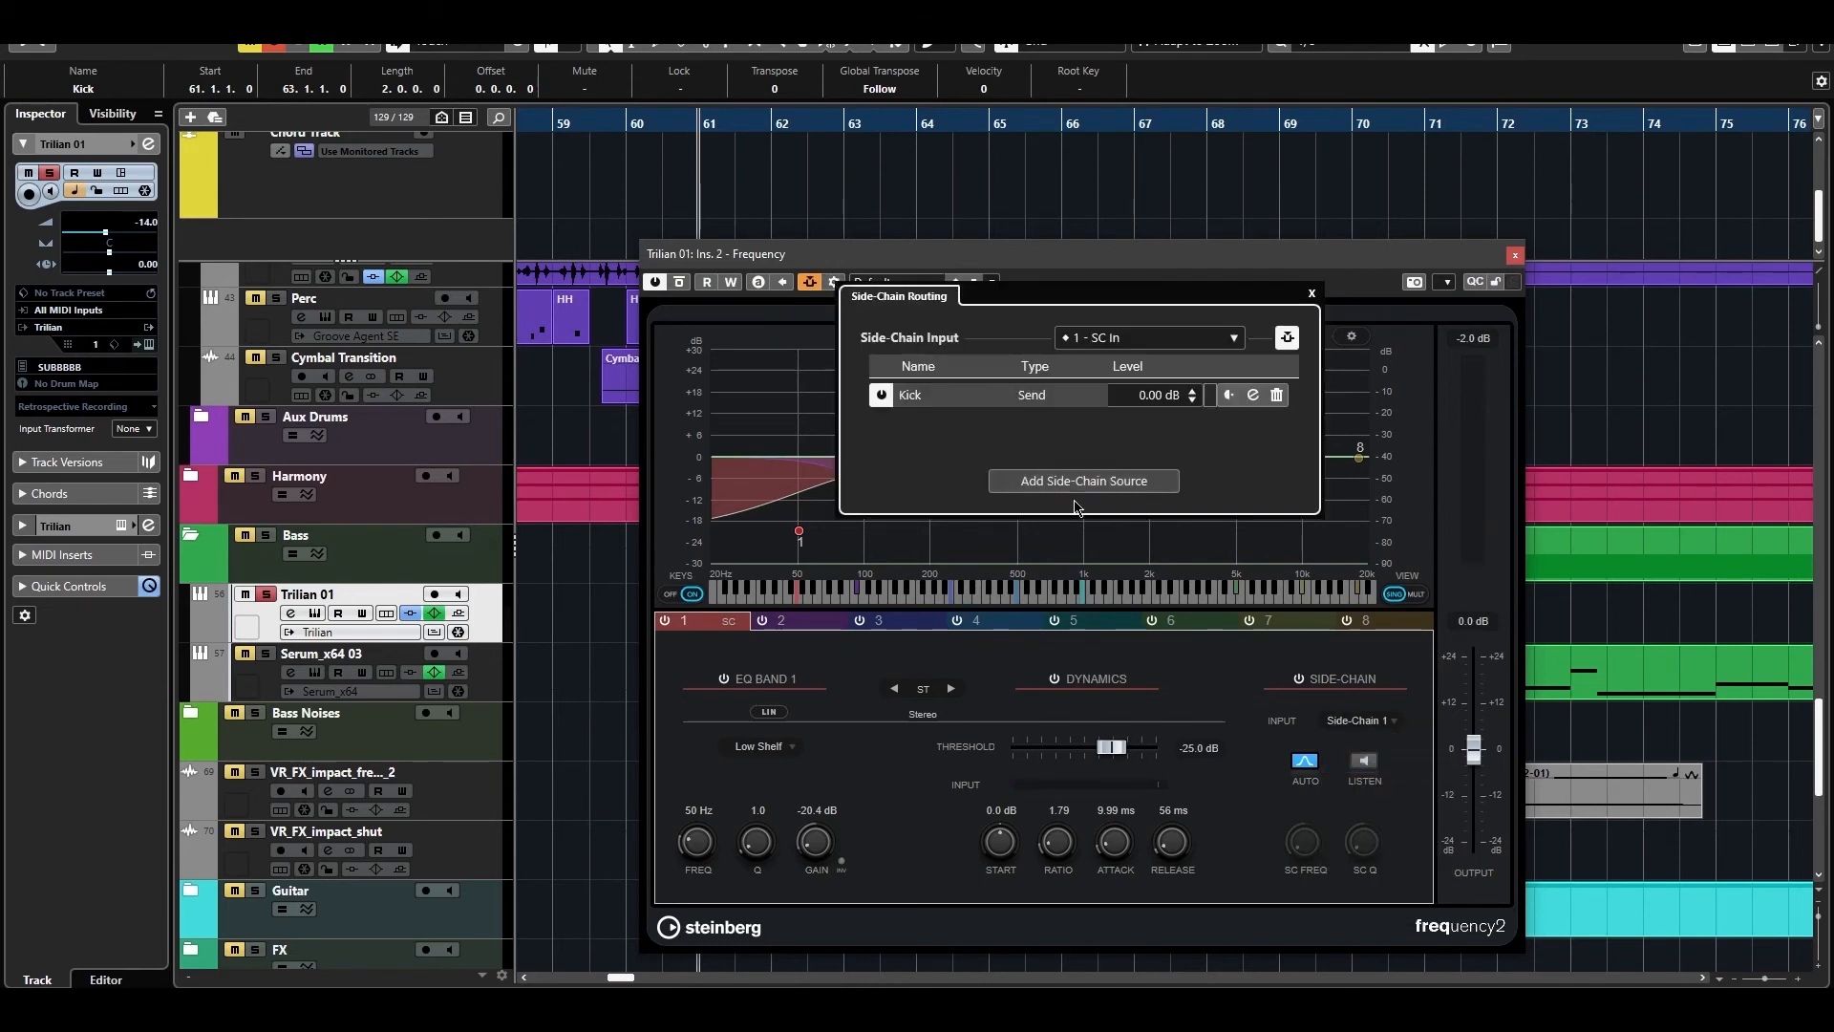
left_click(1373, 724)
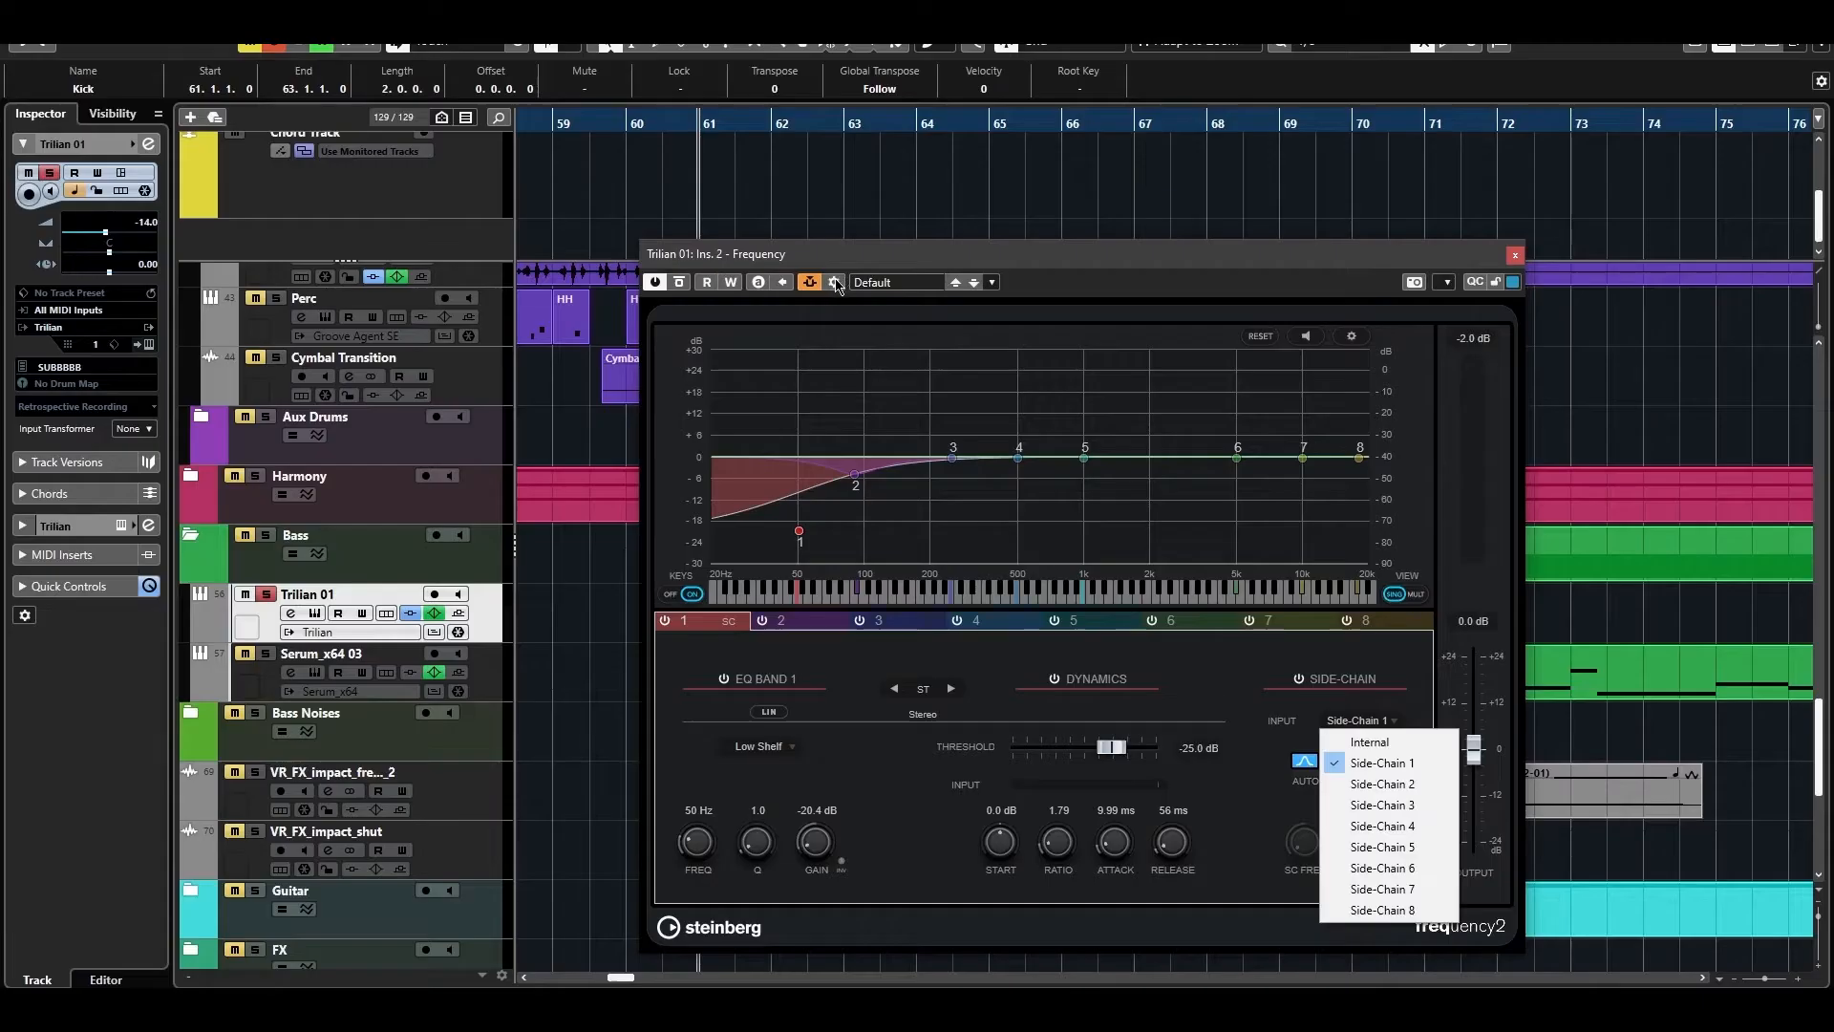
left_click(833, 283)
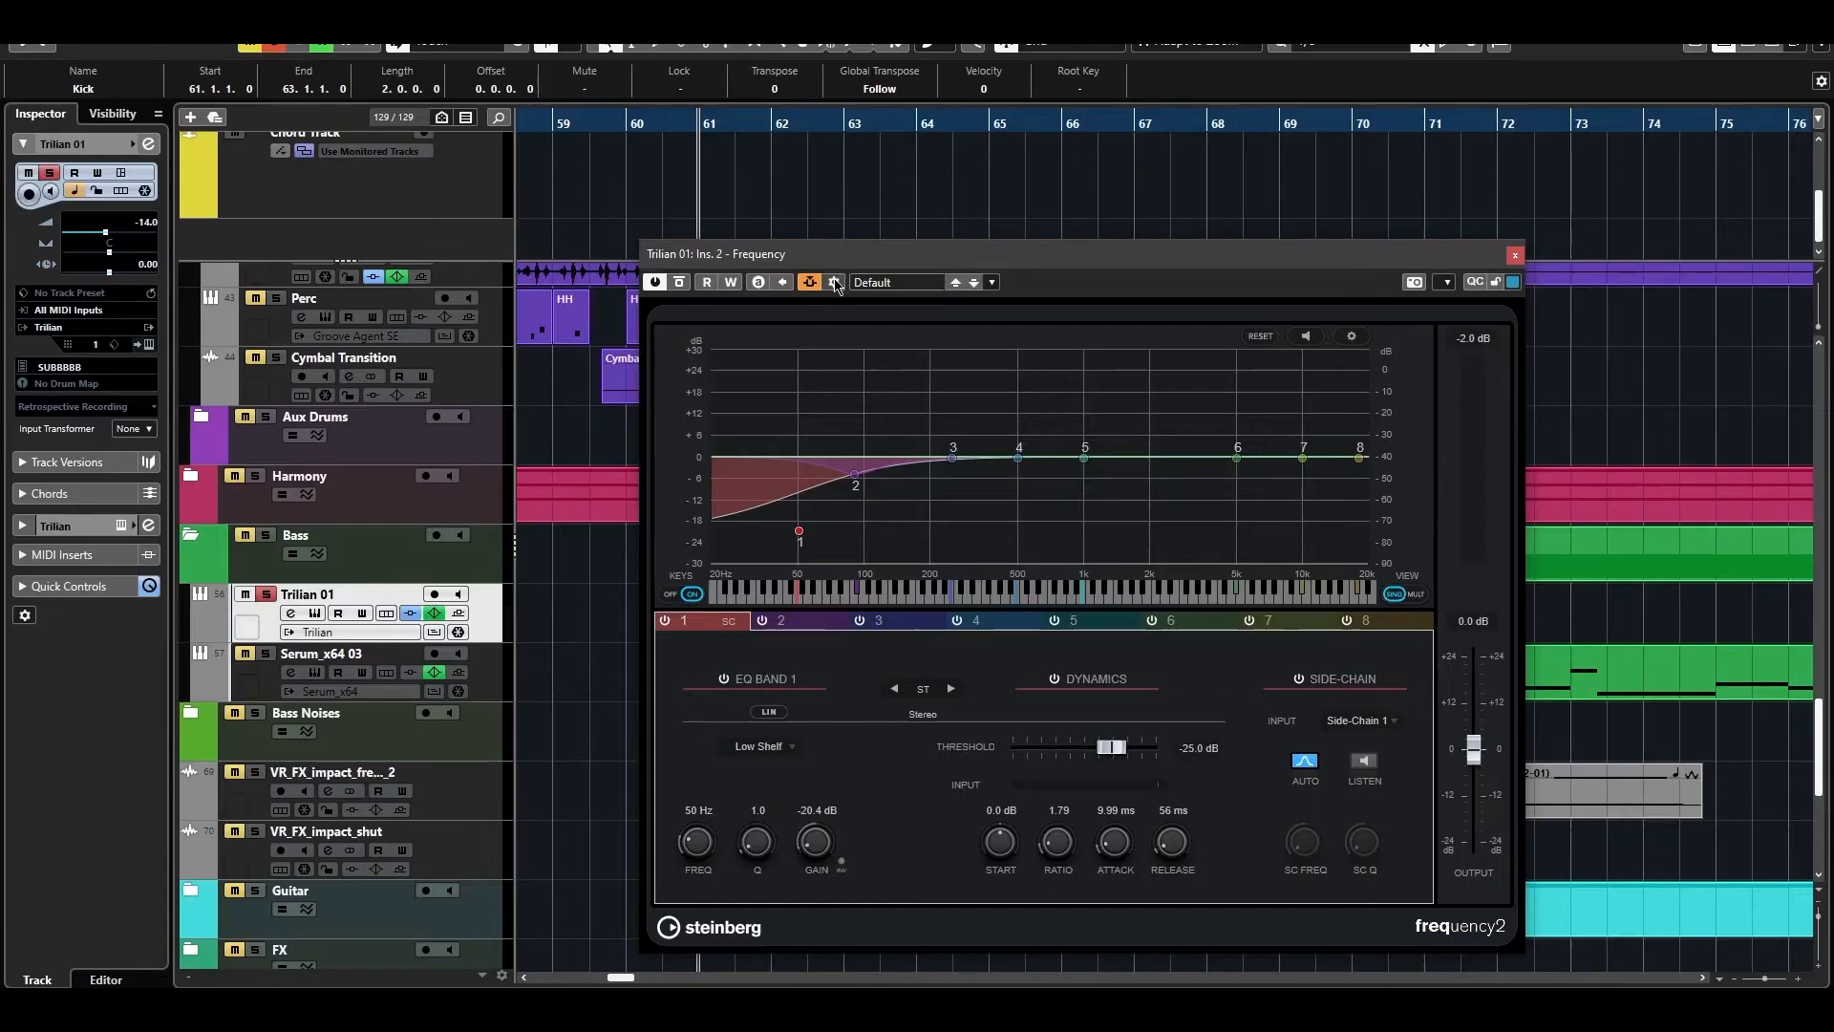
left_click(833, 283)
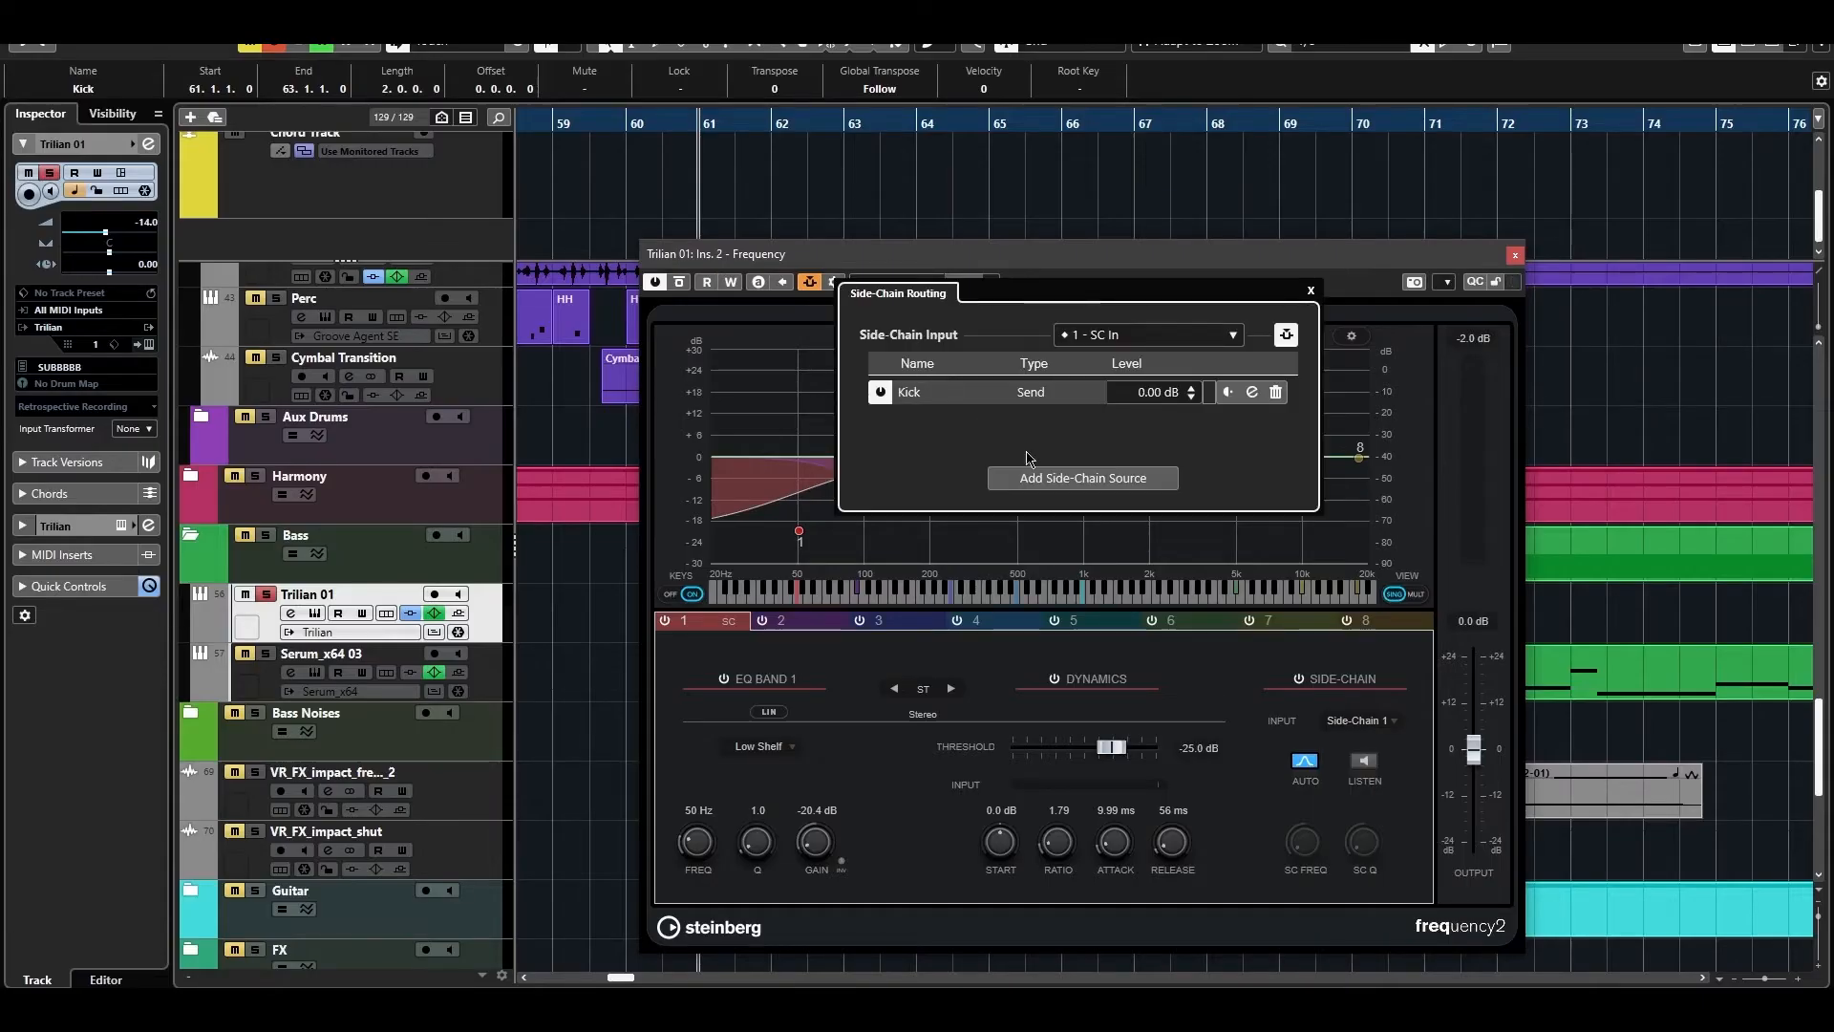
left_click(1156, 265)
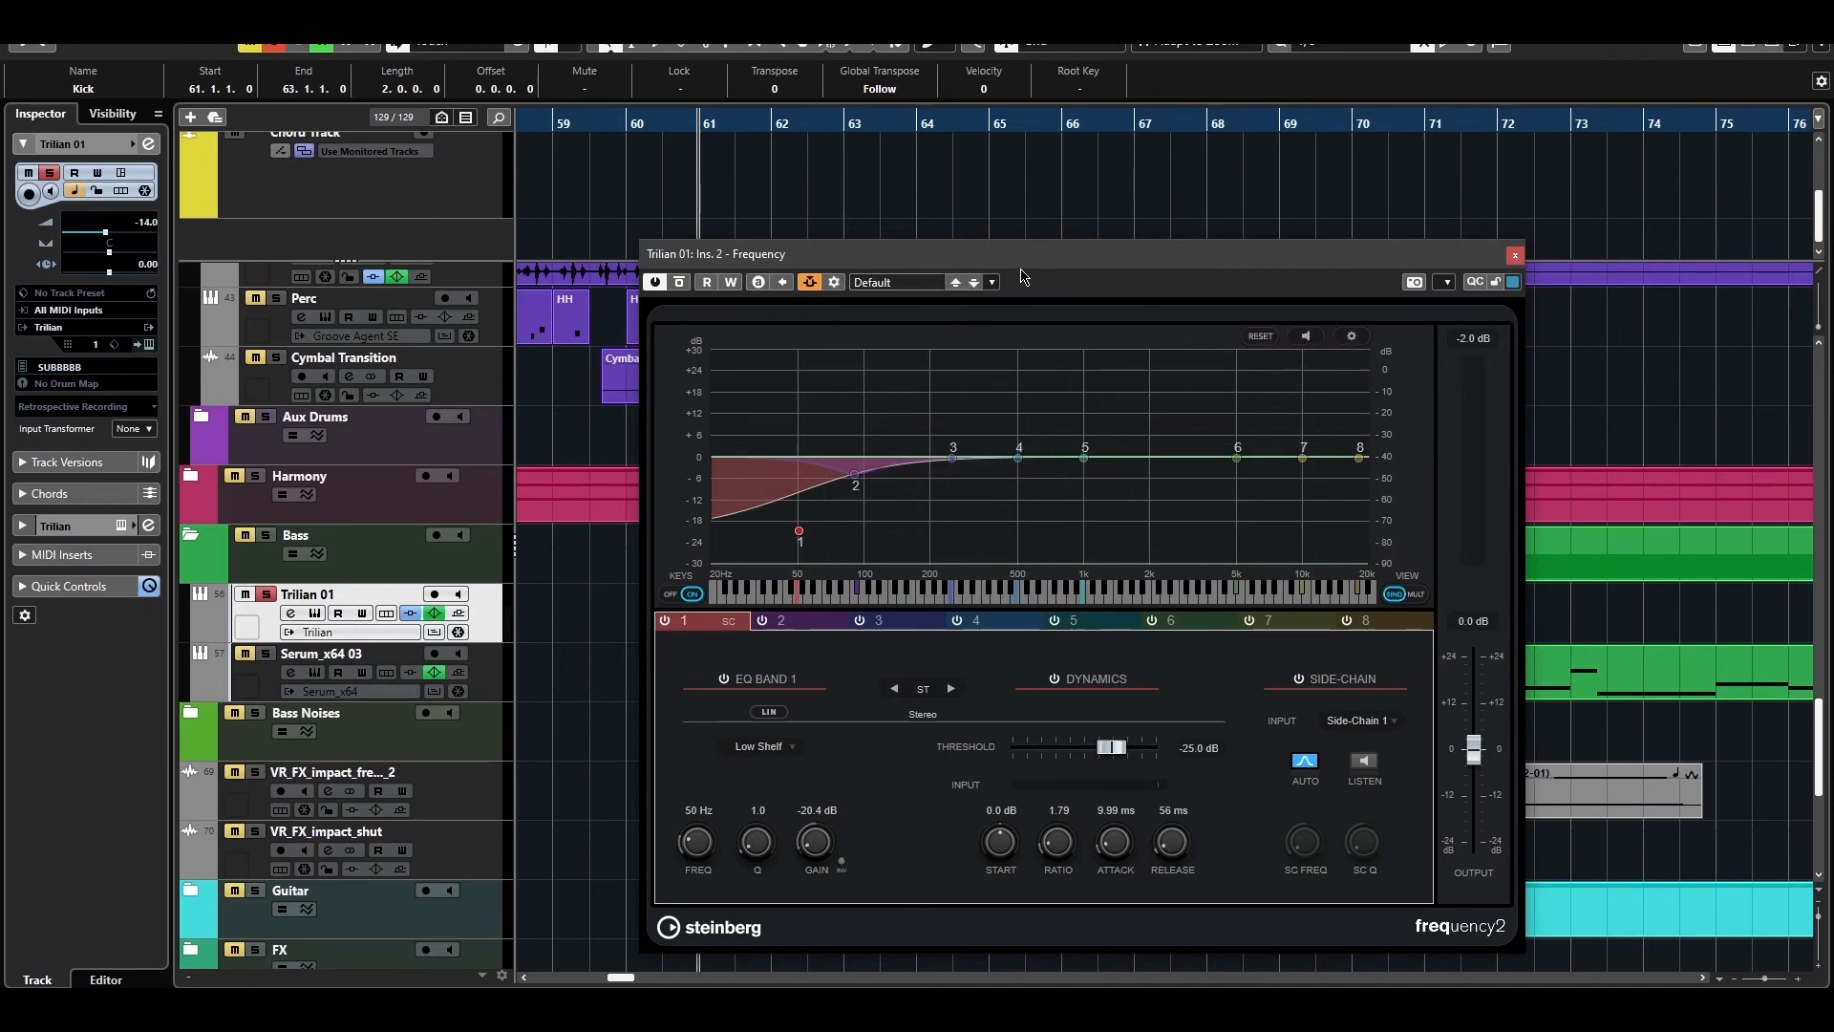
left_click_drag(1068, 262, 1037, 194)
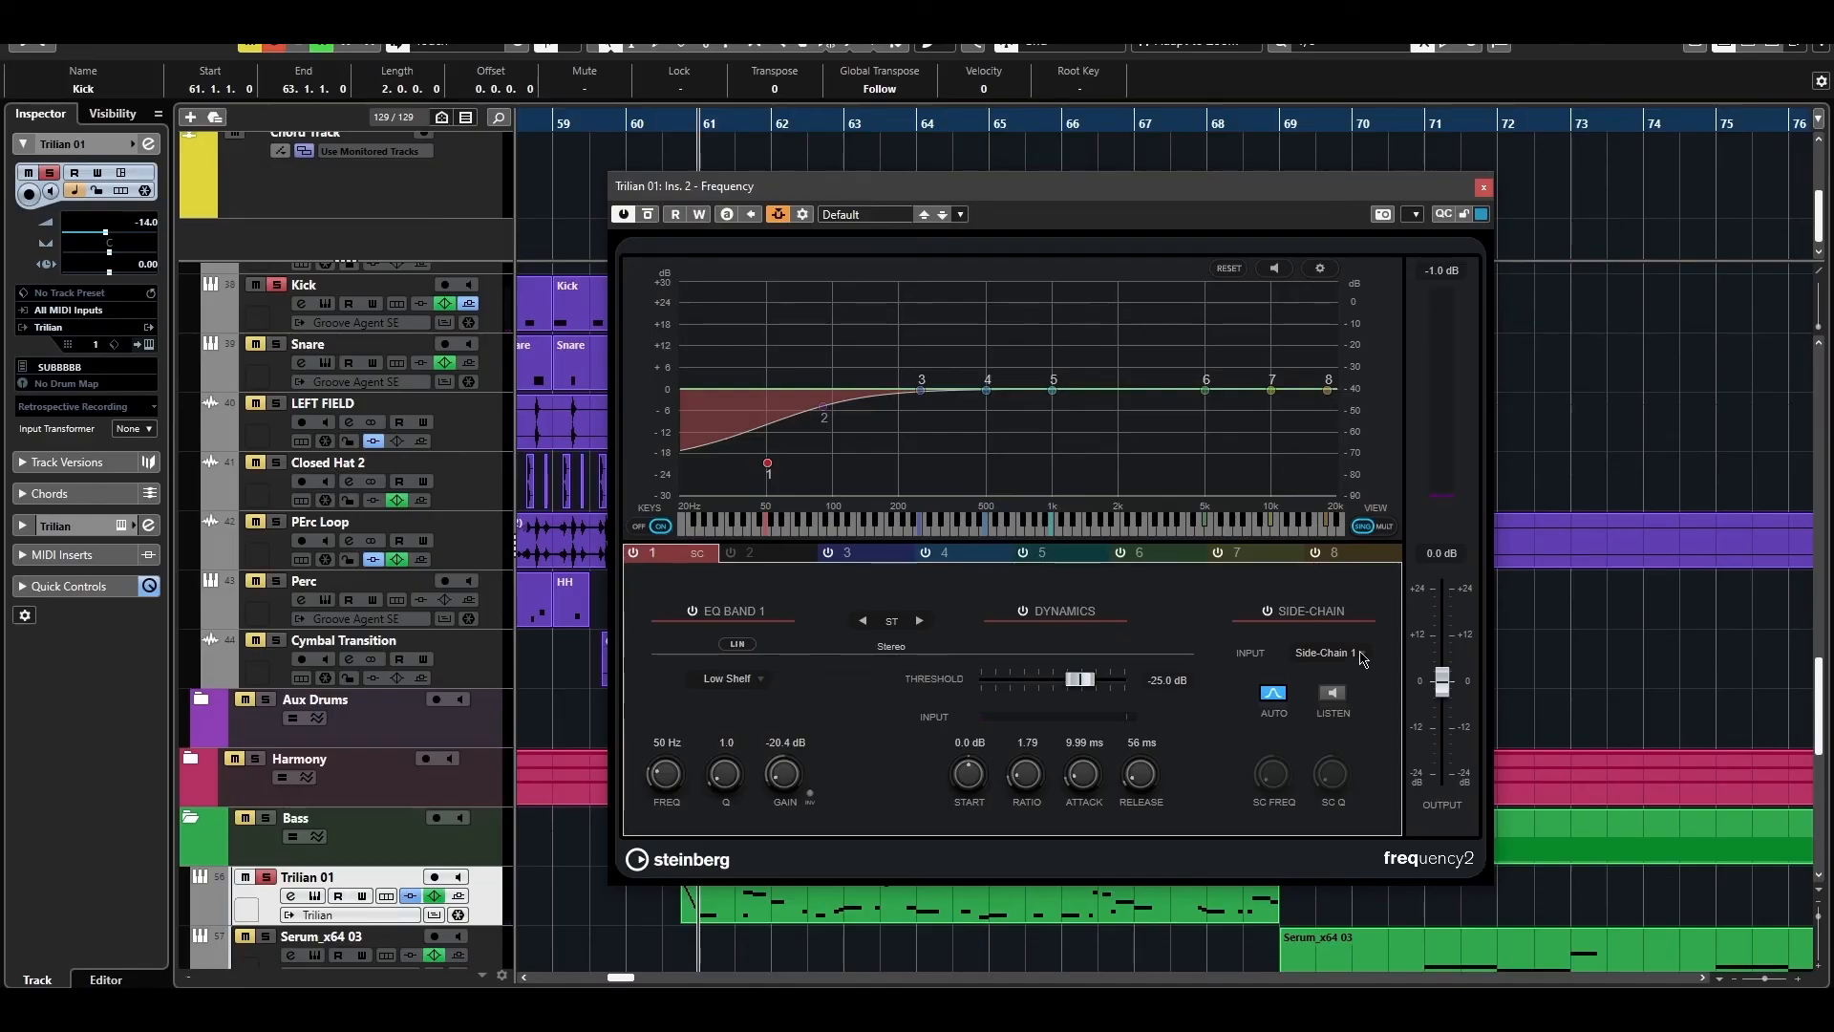
left_click(1362, 657)
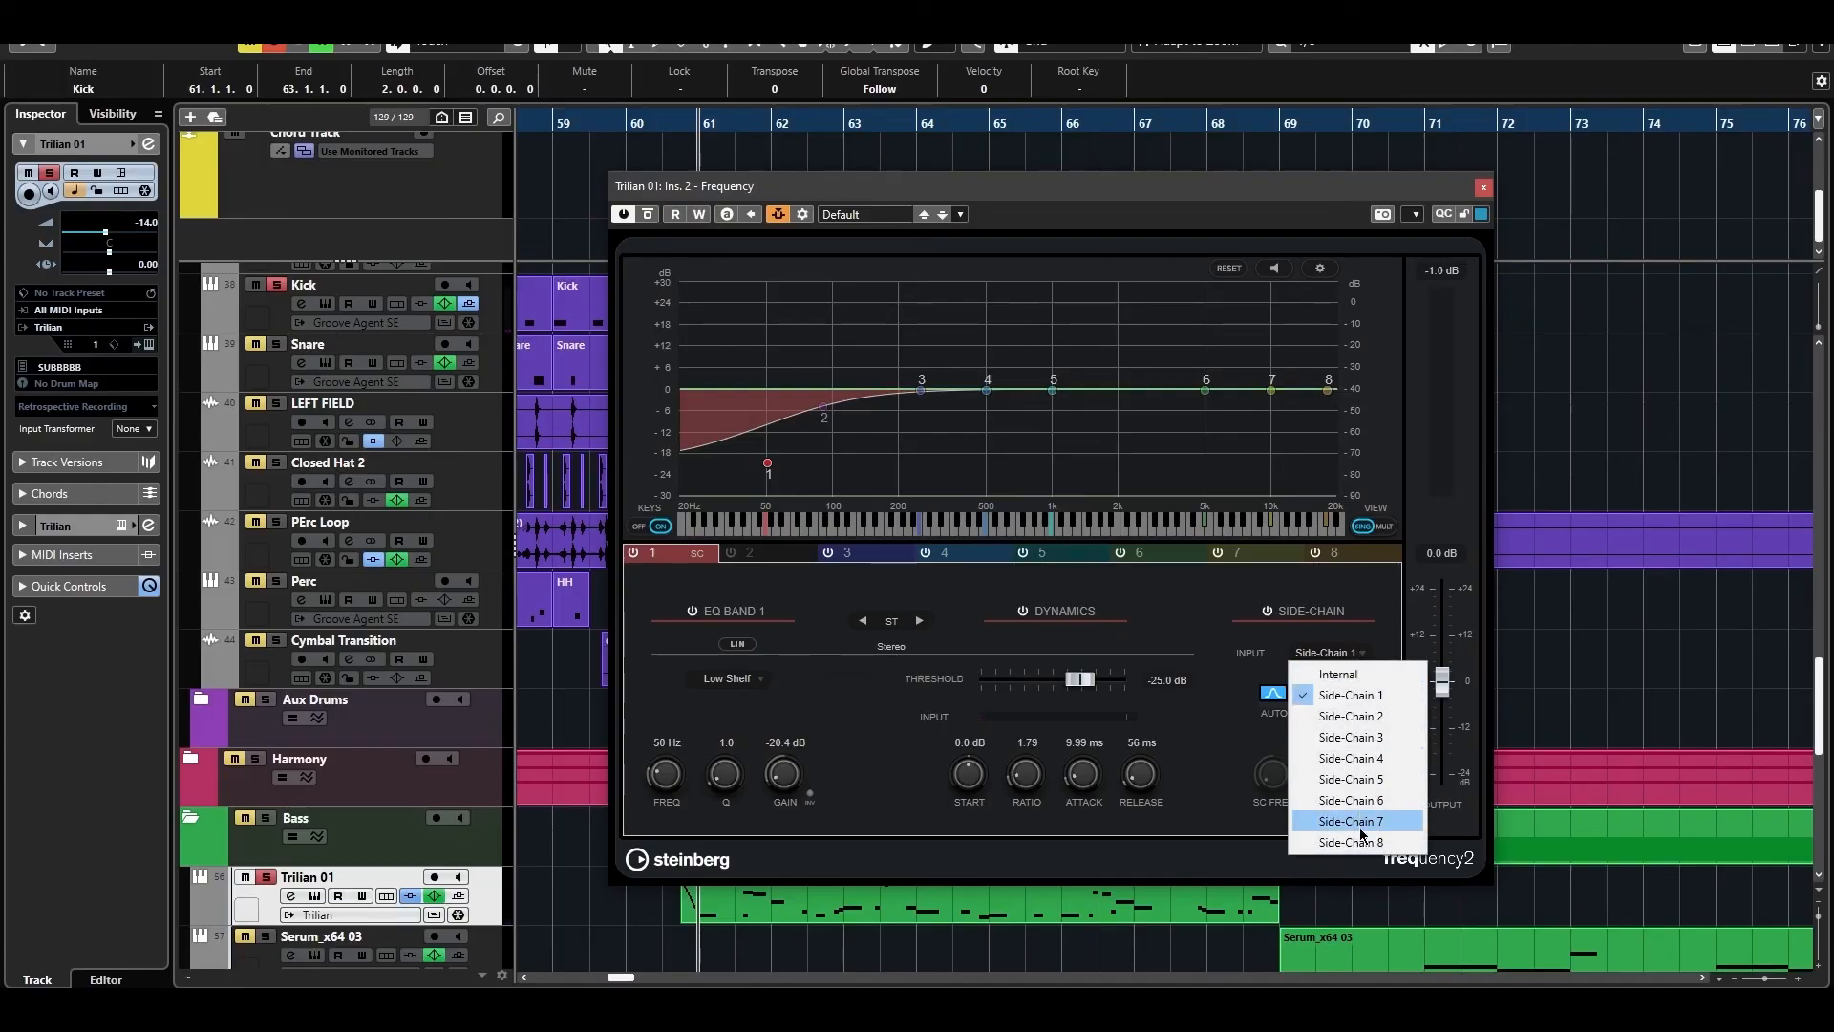
left_click(1299, 634)
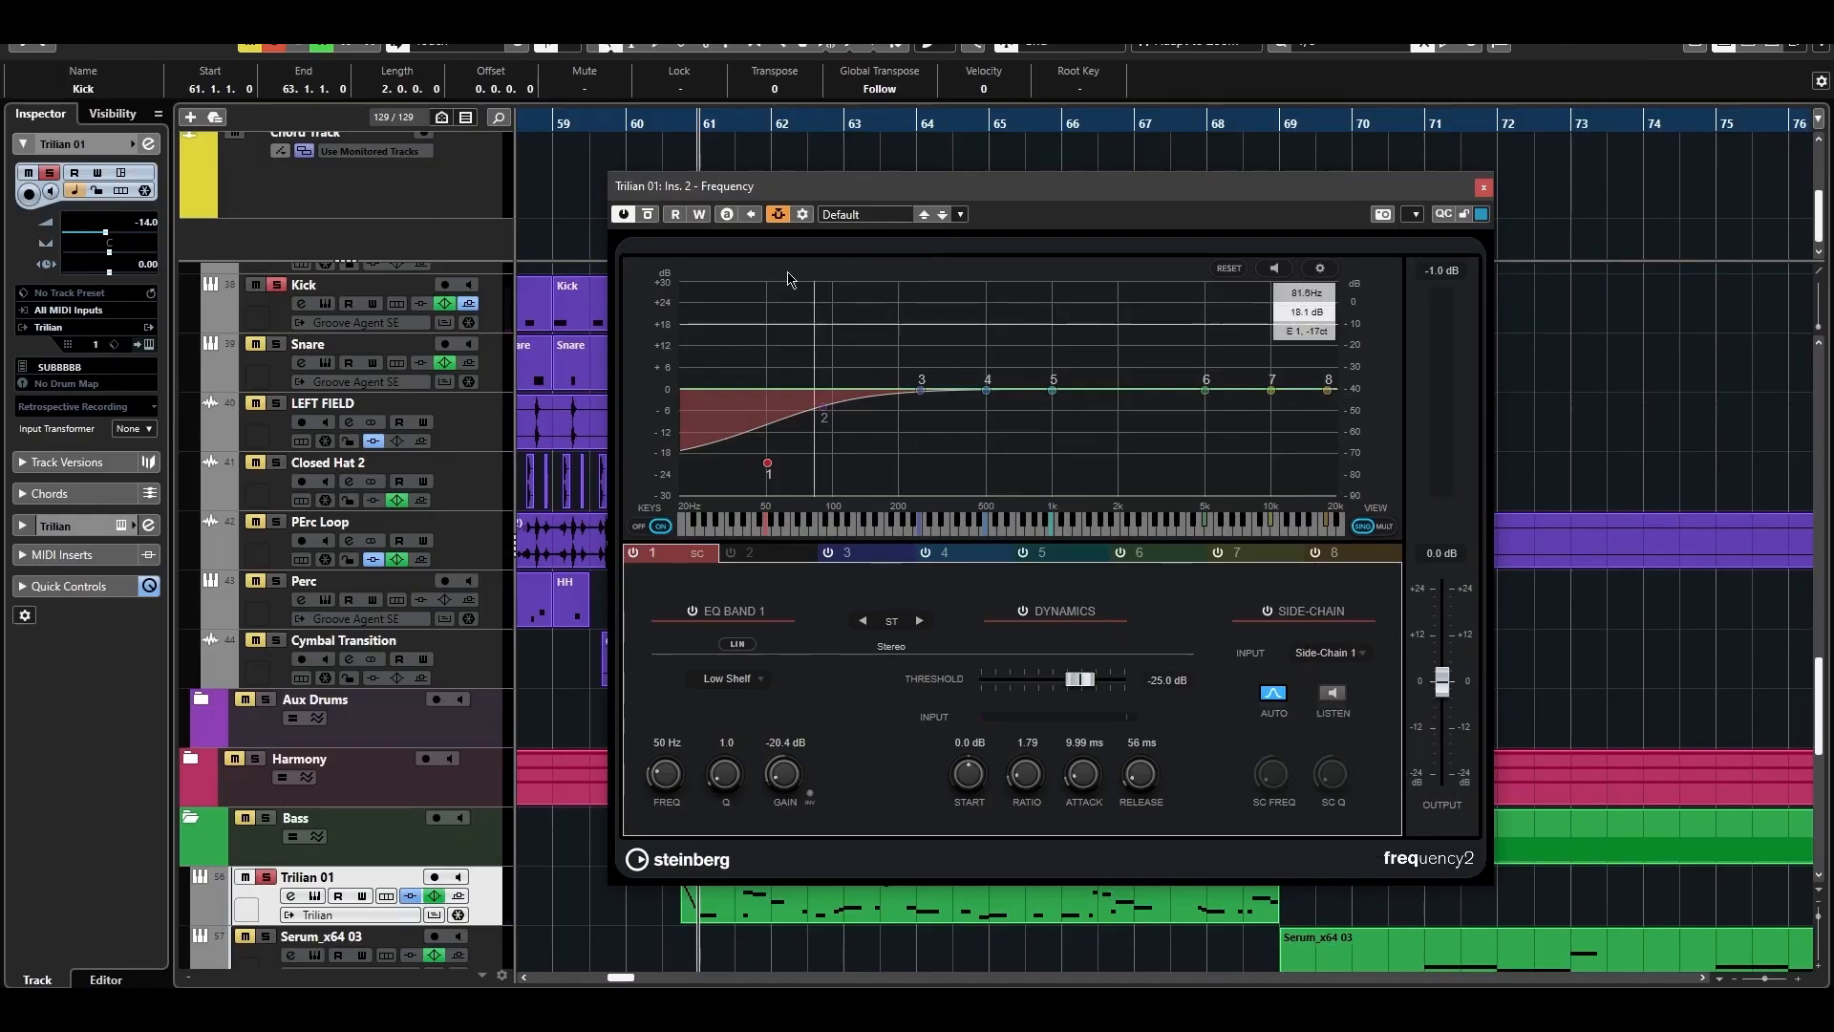
left_click(778, 214)
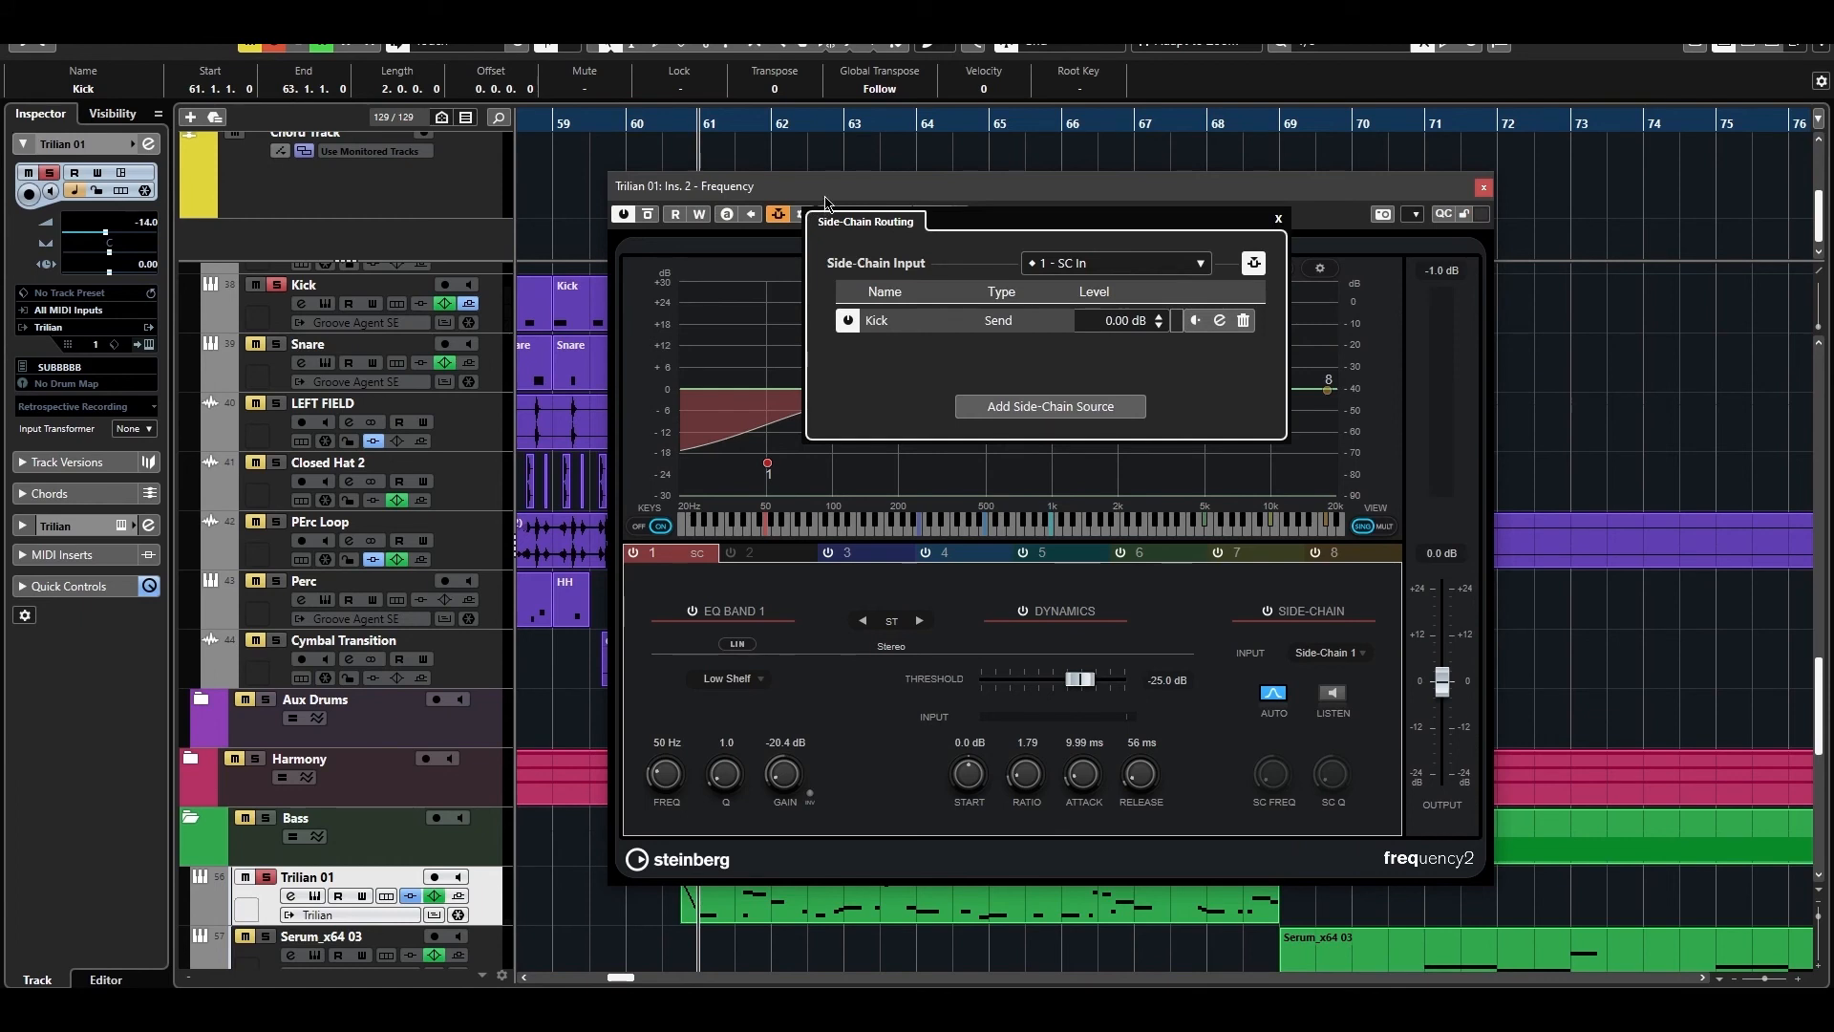
left_click(826, 203)
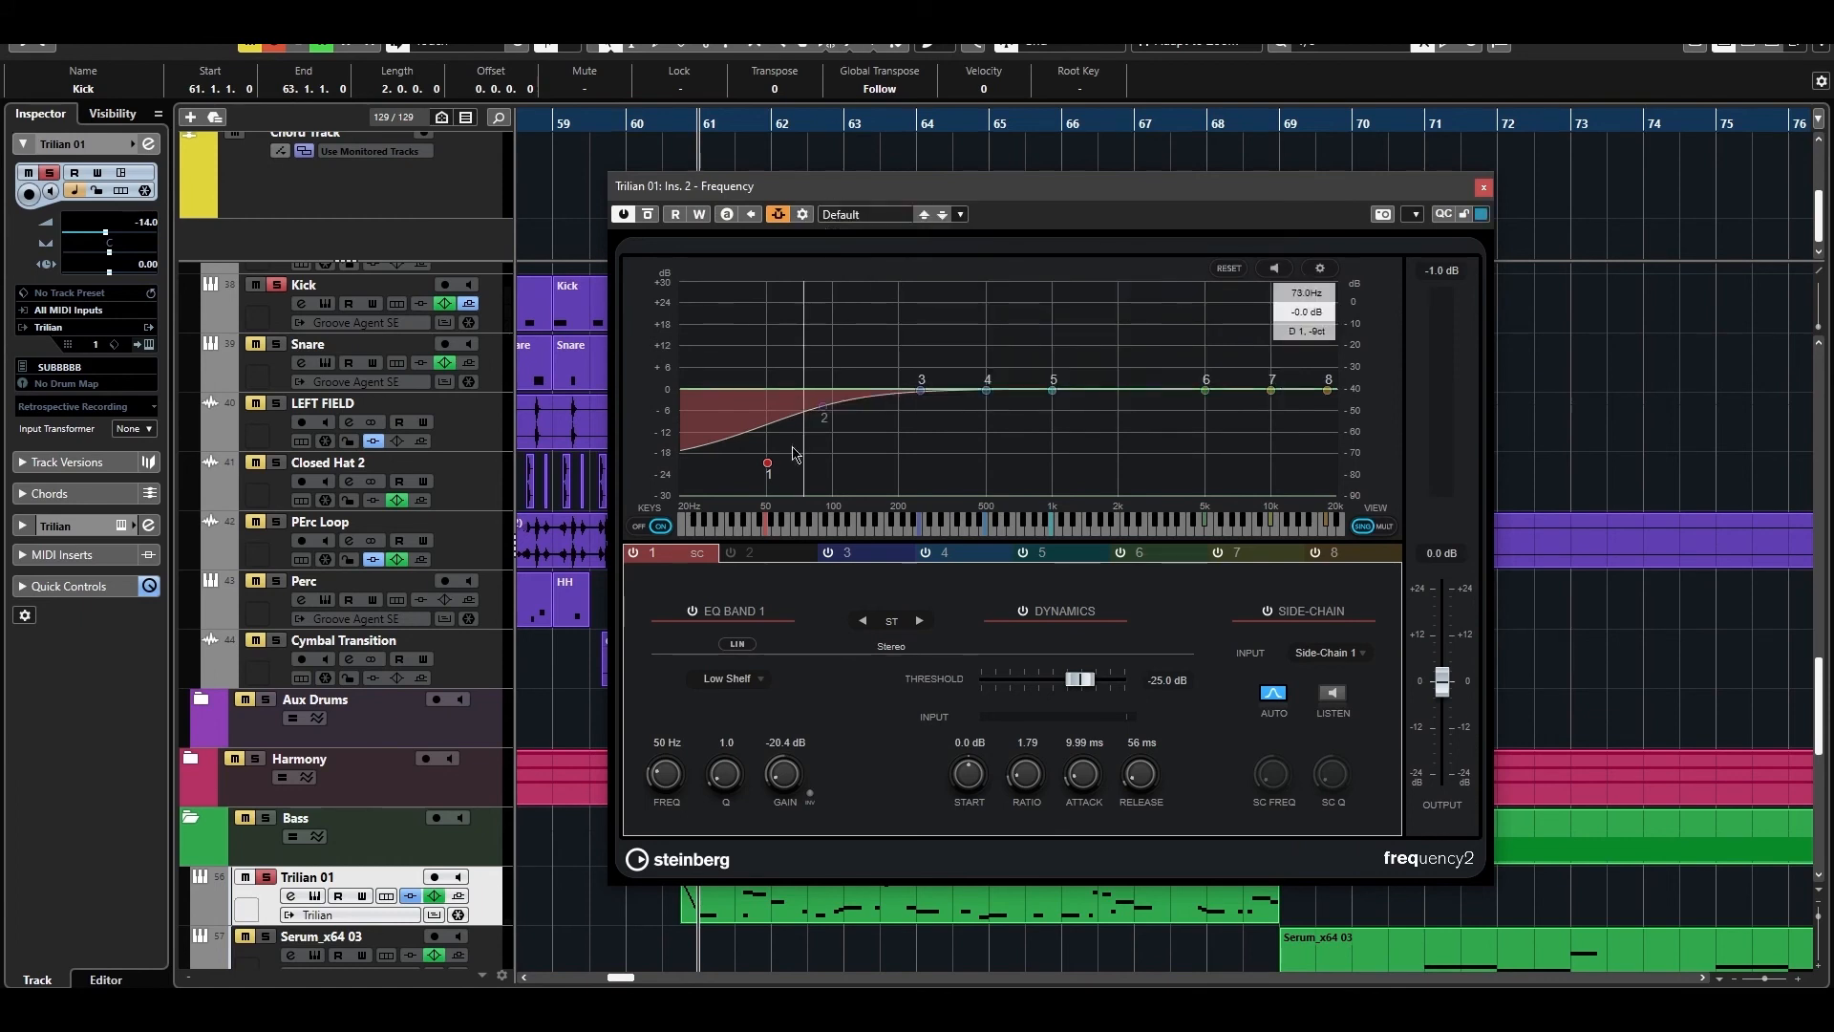
Turn on band 2 with dynamics and Side-Chain 1 input, at 88 Hz, -2.9 dB, 6.99 ms attack and 407 ms release.
left_click(750, 558)
left_click(732, 555)
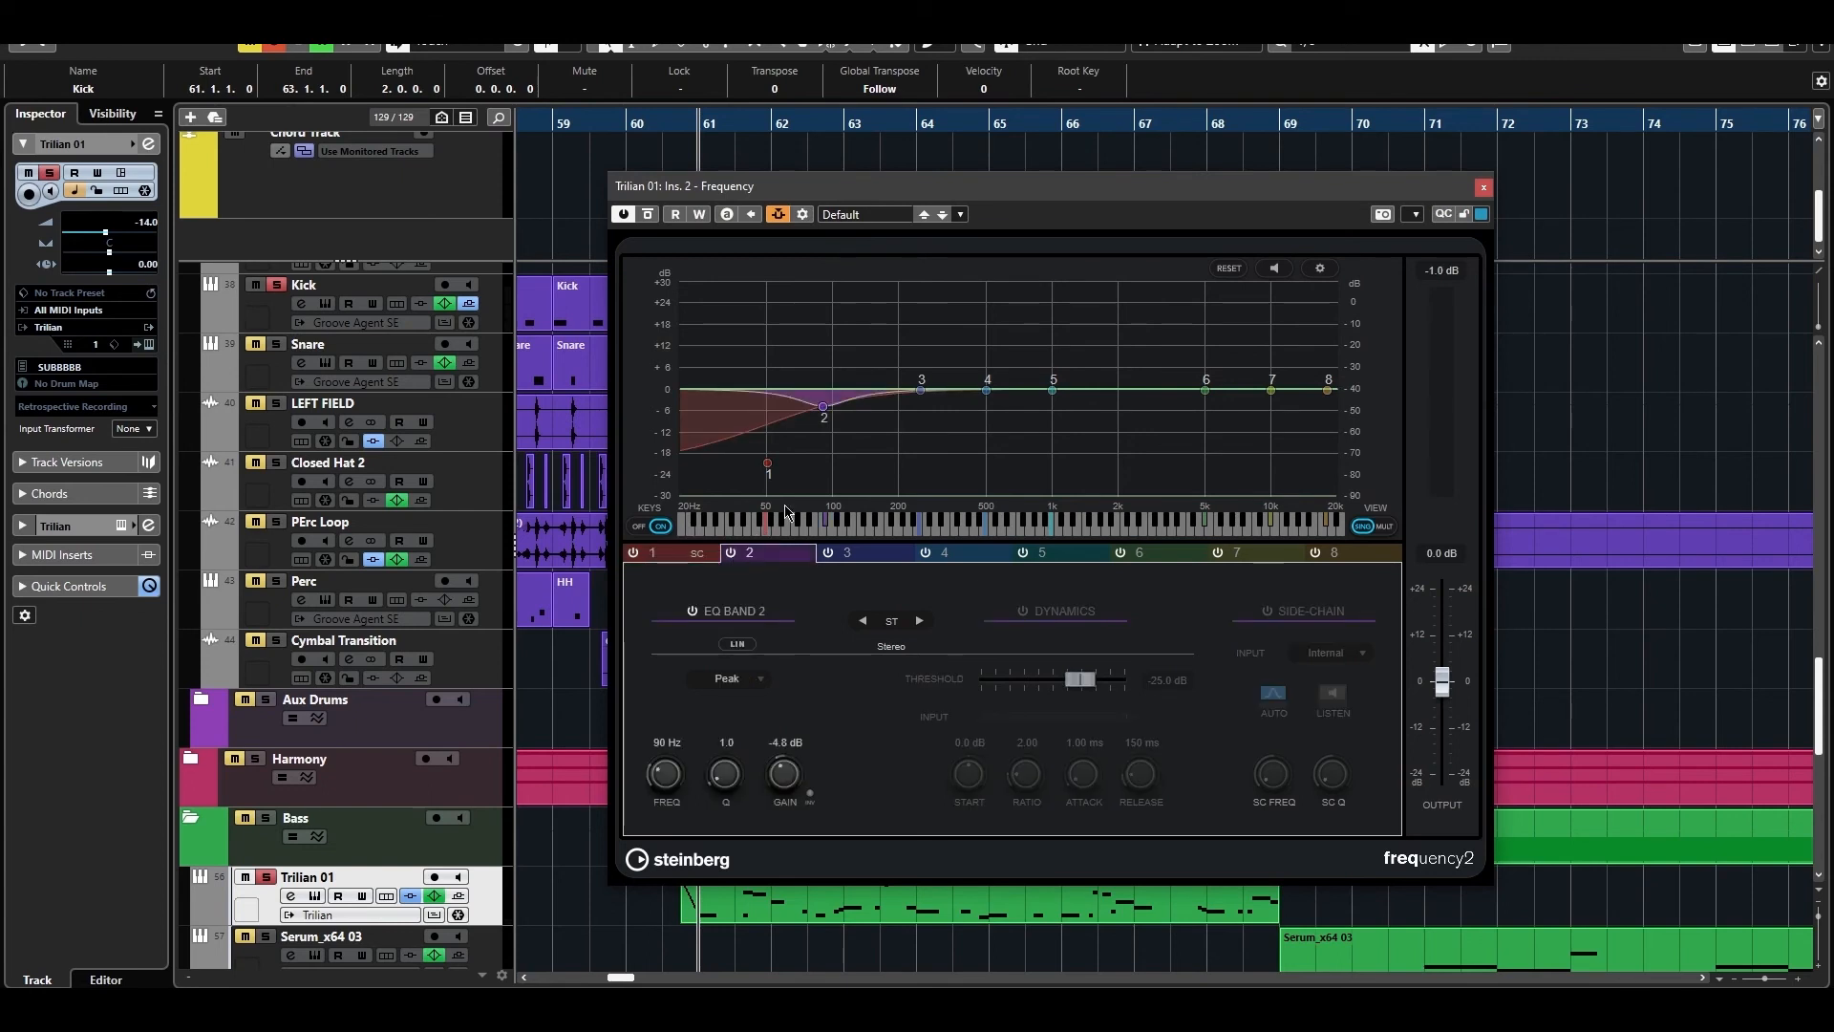
mouse_move(826, 413)
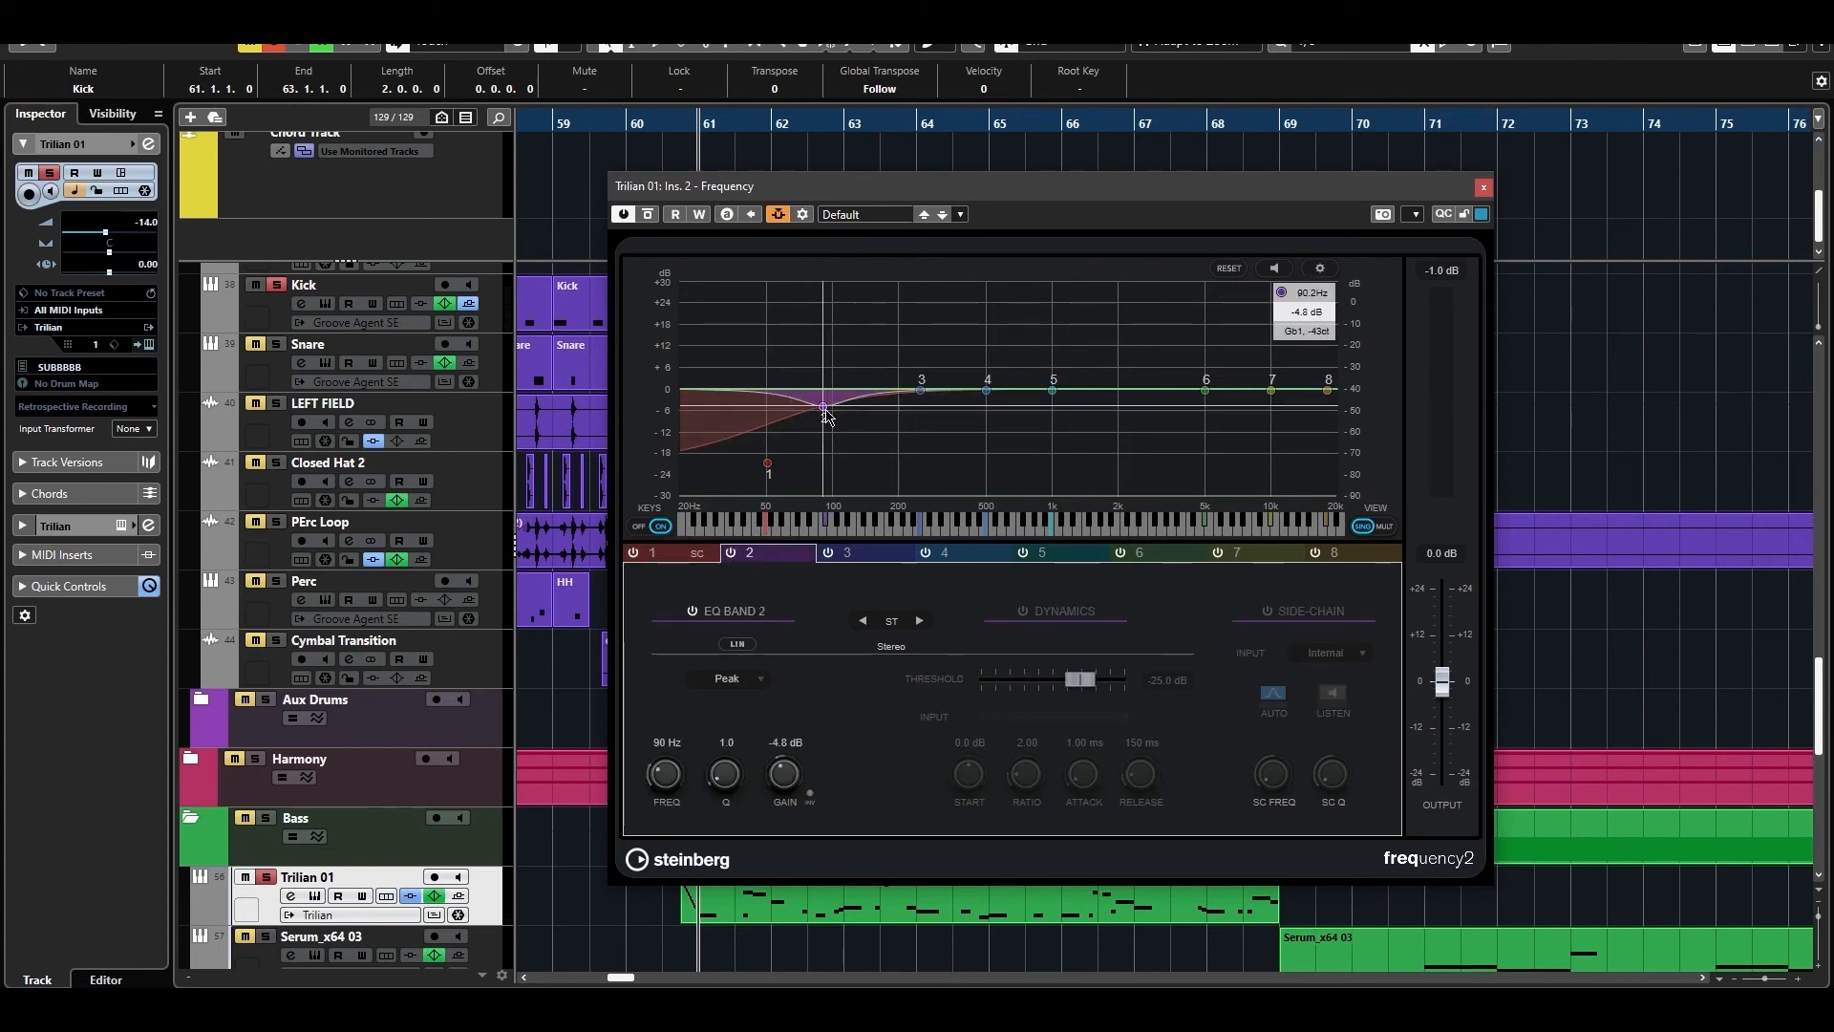
left_click(1020, 611)
left_click(1333, 652)
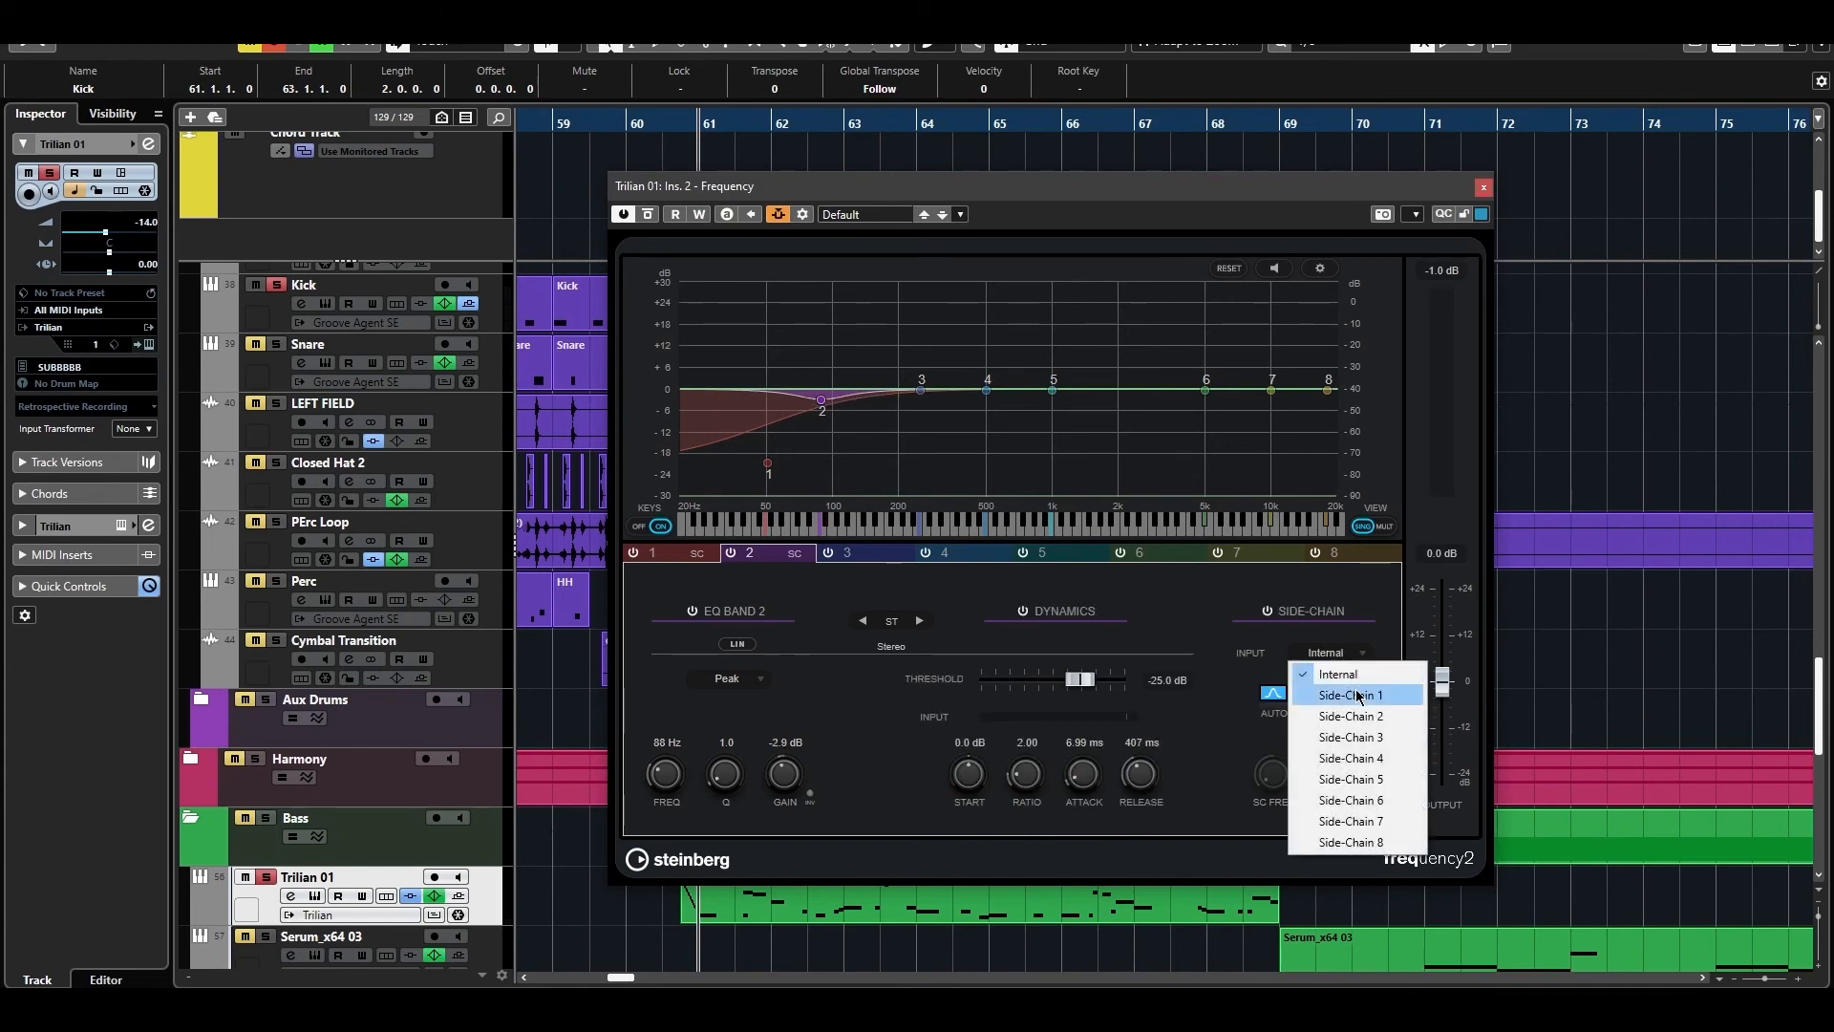
left_click(1359, 697)
Play the bass with the kick and compare the sound with Frequency bypassed and active.
key("space")
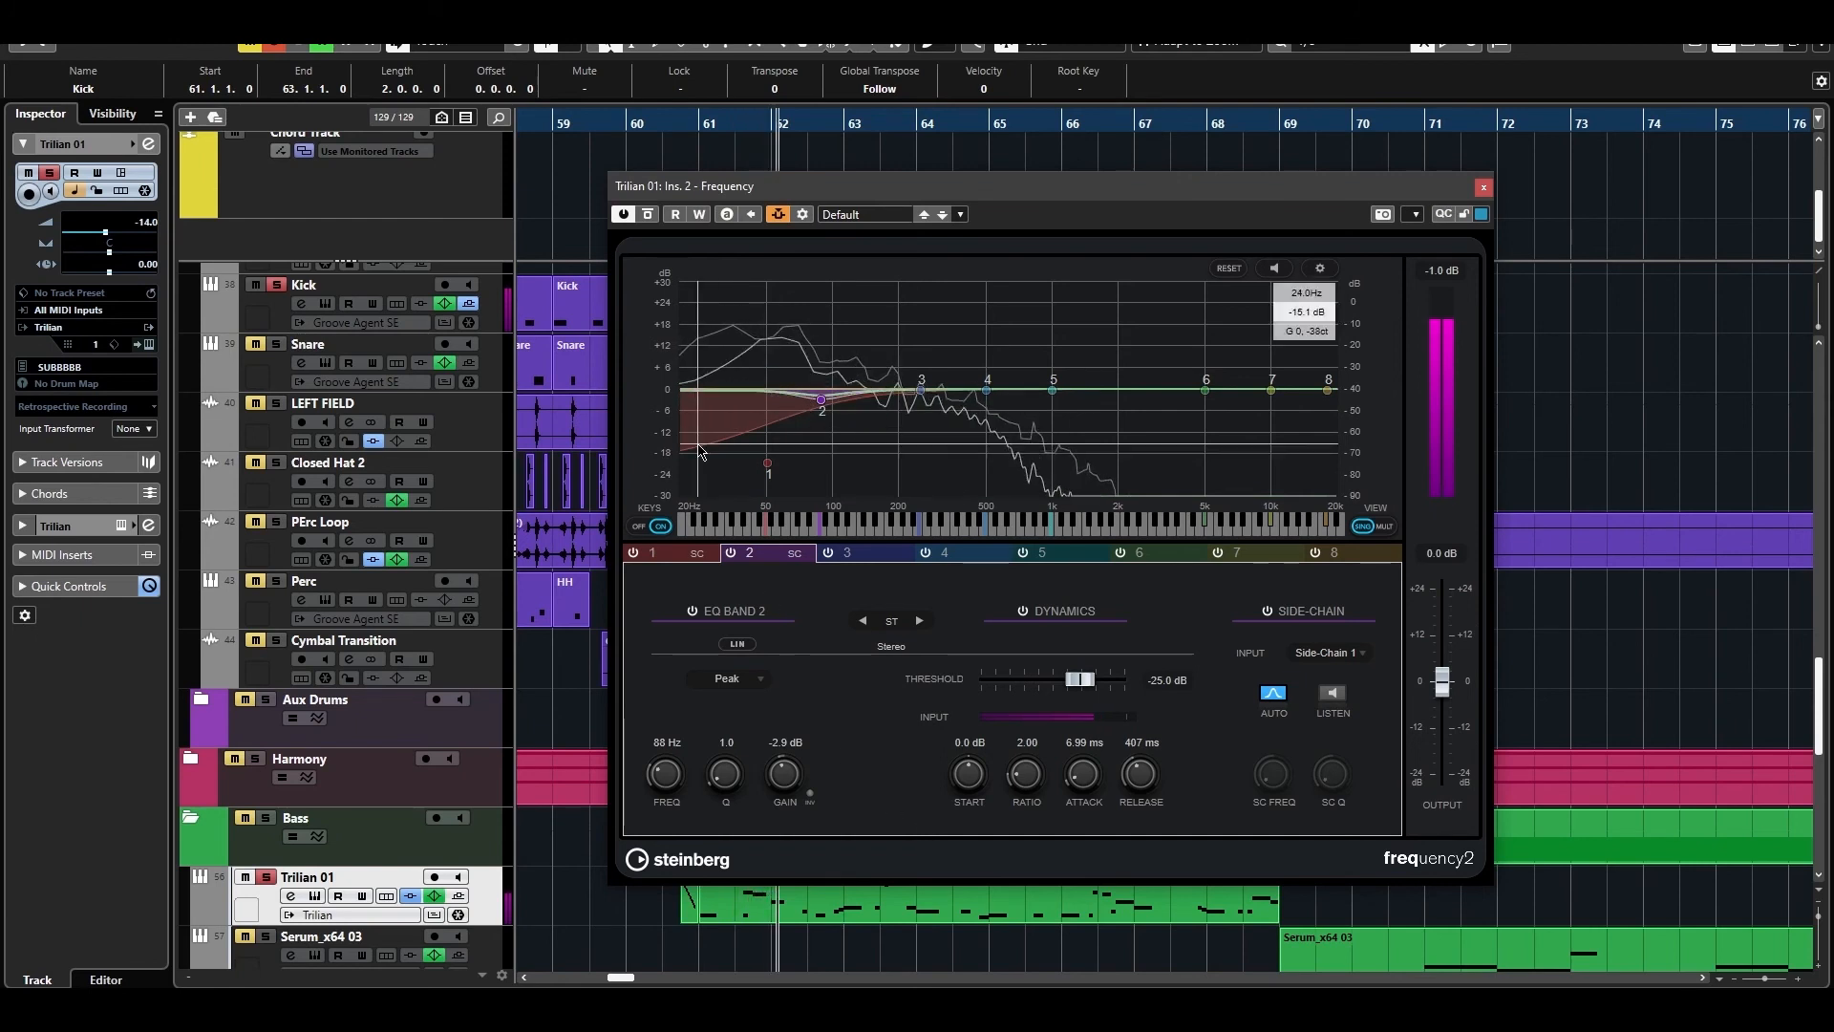
left_click(647, 215)
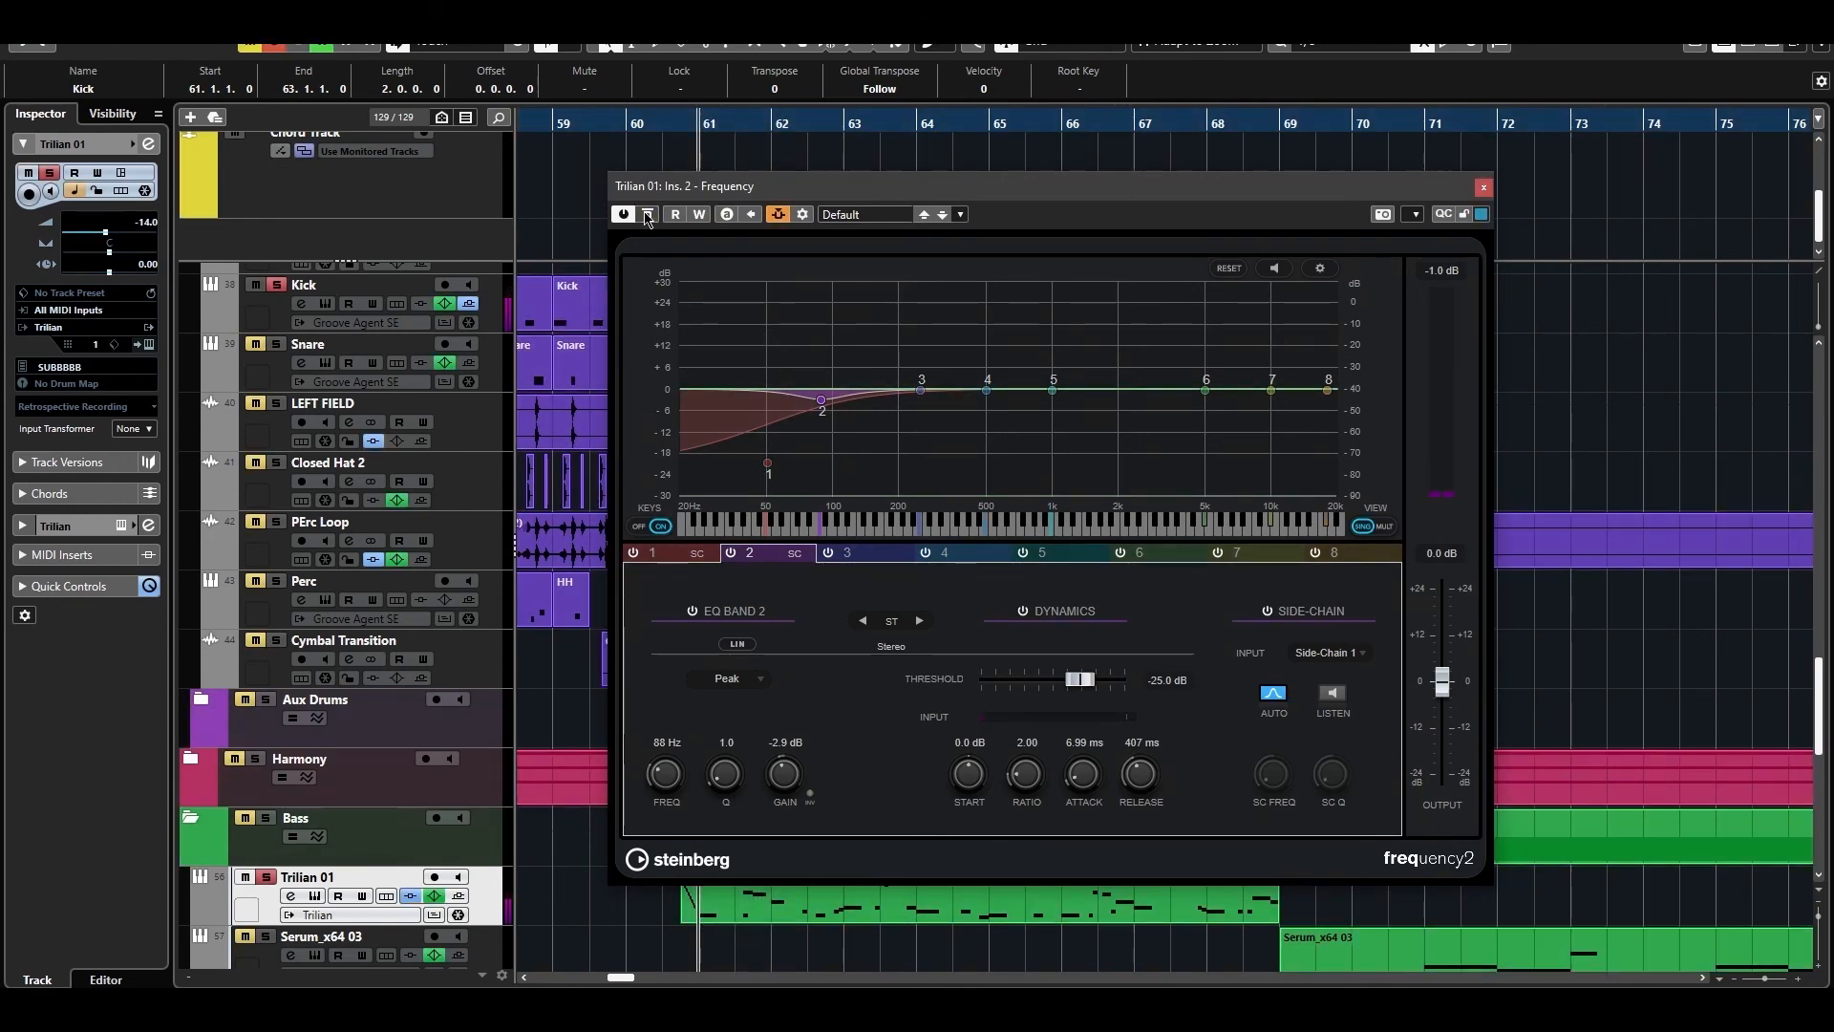
left_click(647, 215)
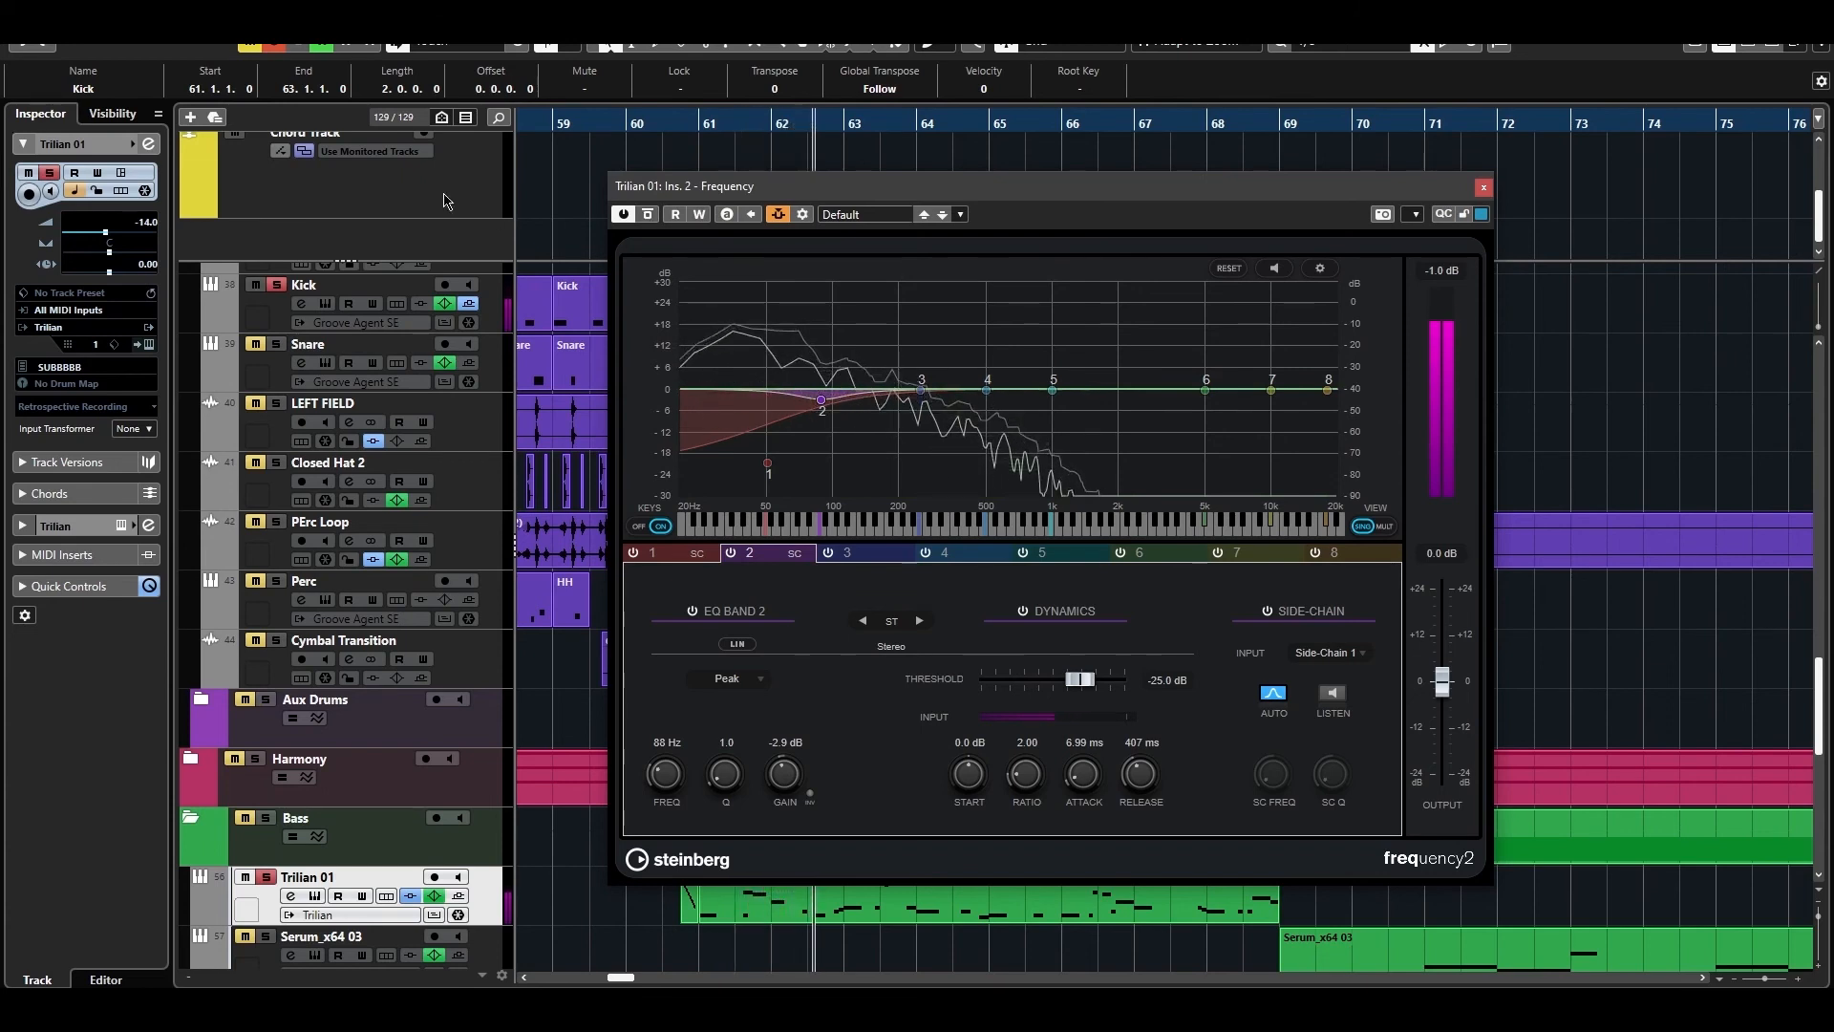
left_click_drag(1109, 185, 1041, 201)
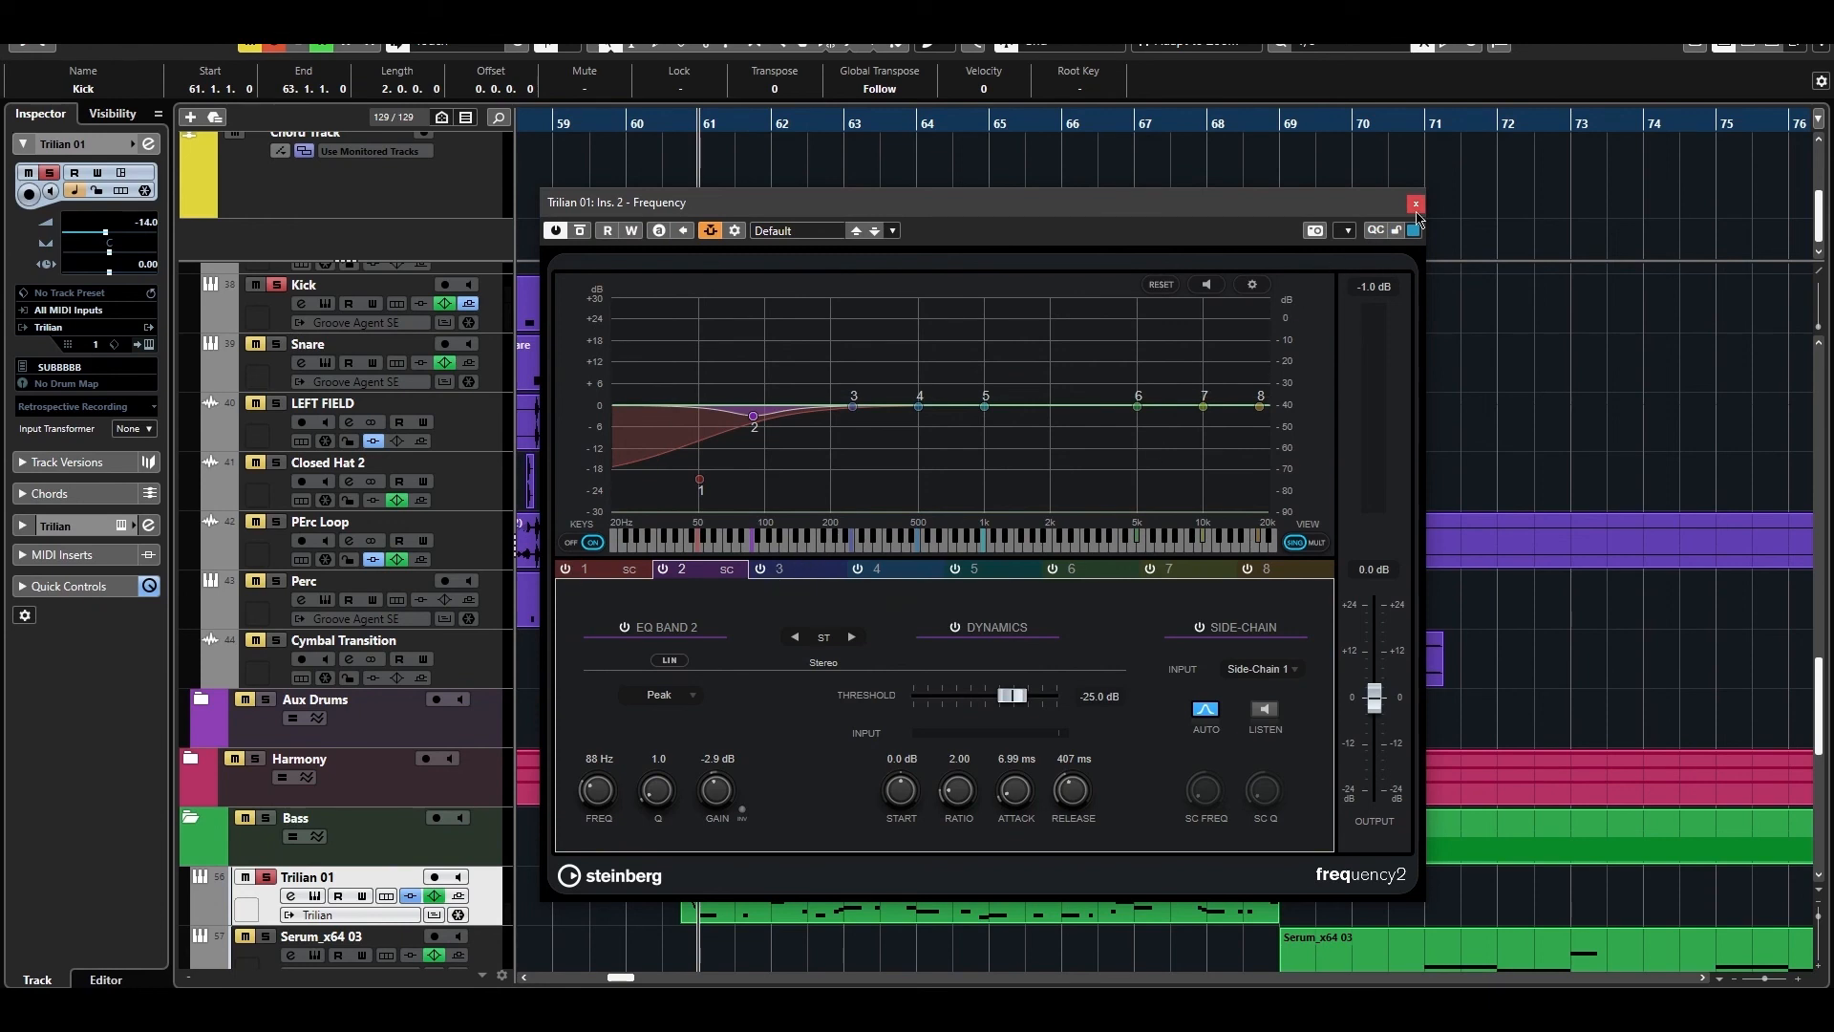
Check Trilian 01's inserts in its channel settings, and close the channel settings and Frequency windows.
left_click(149, 143)
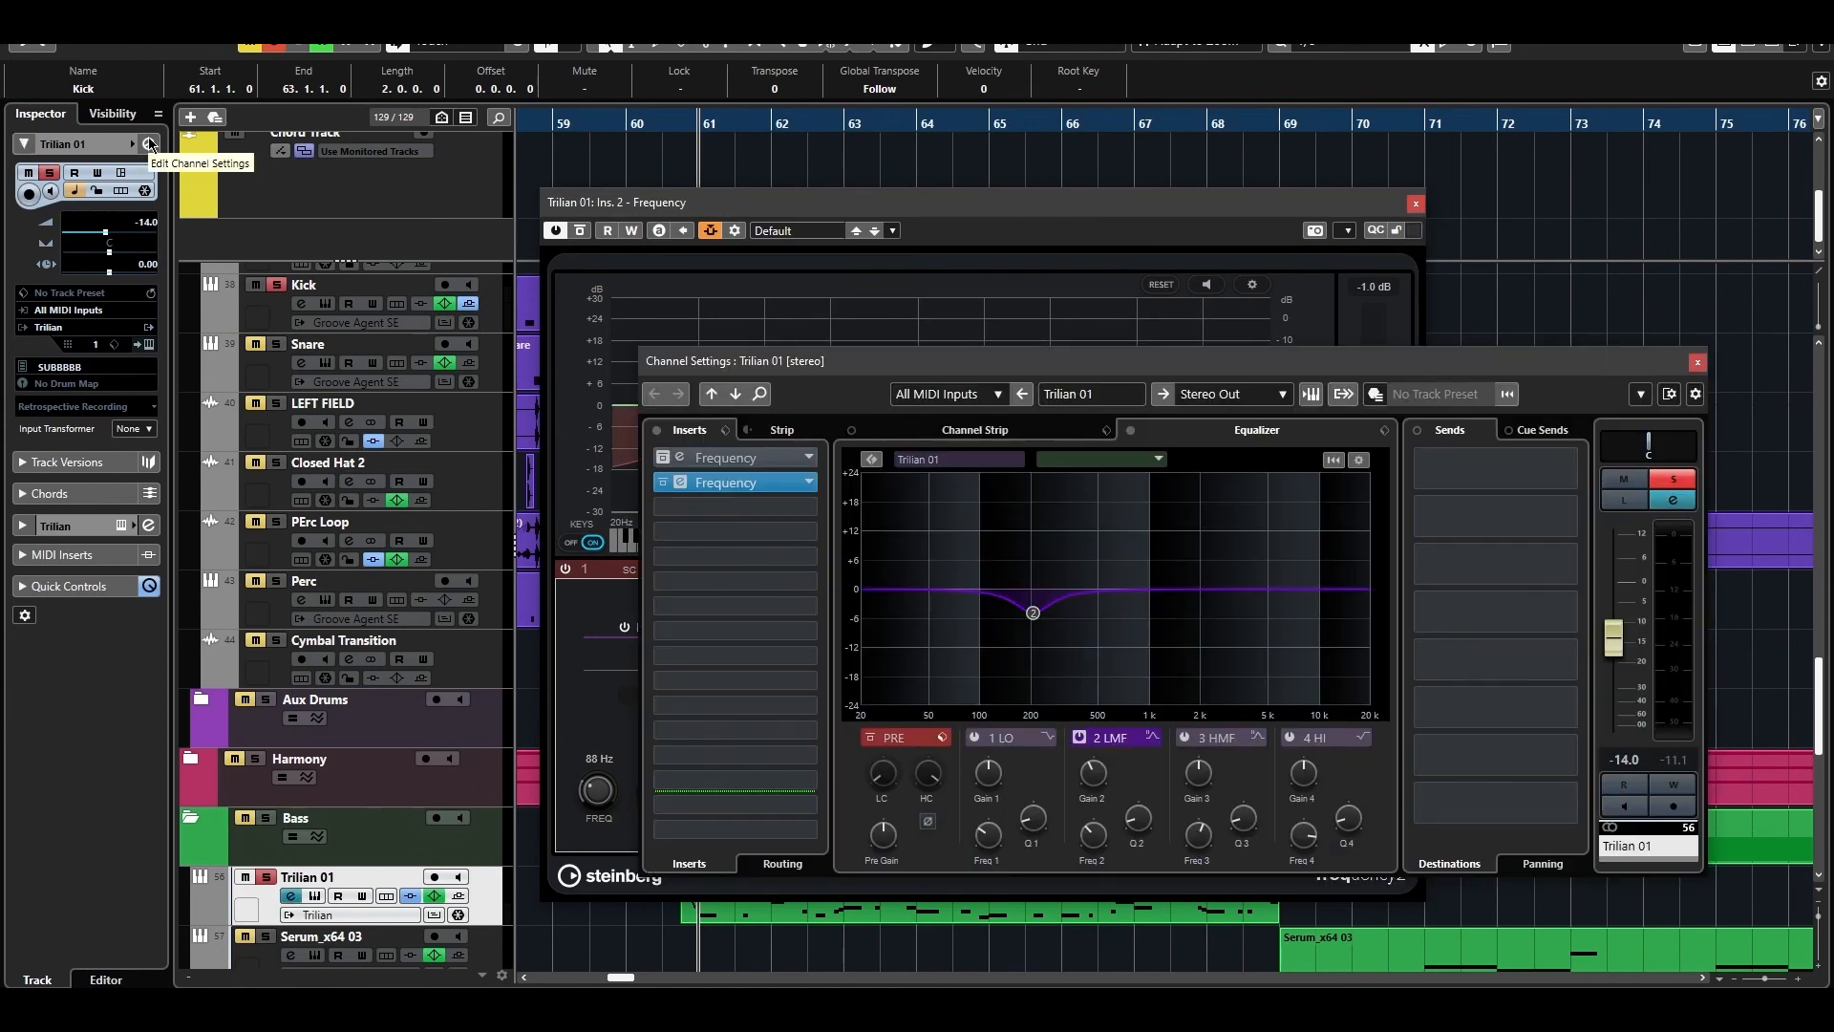
left_click(148, 143)
left_click_drag(1151, 202, 1183, 201)
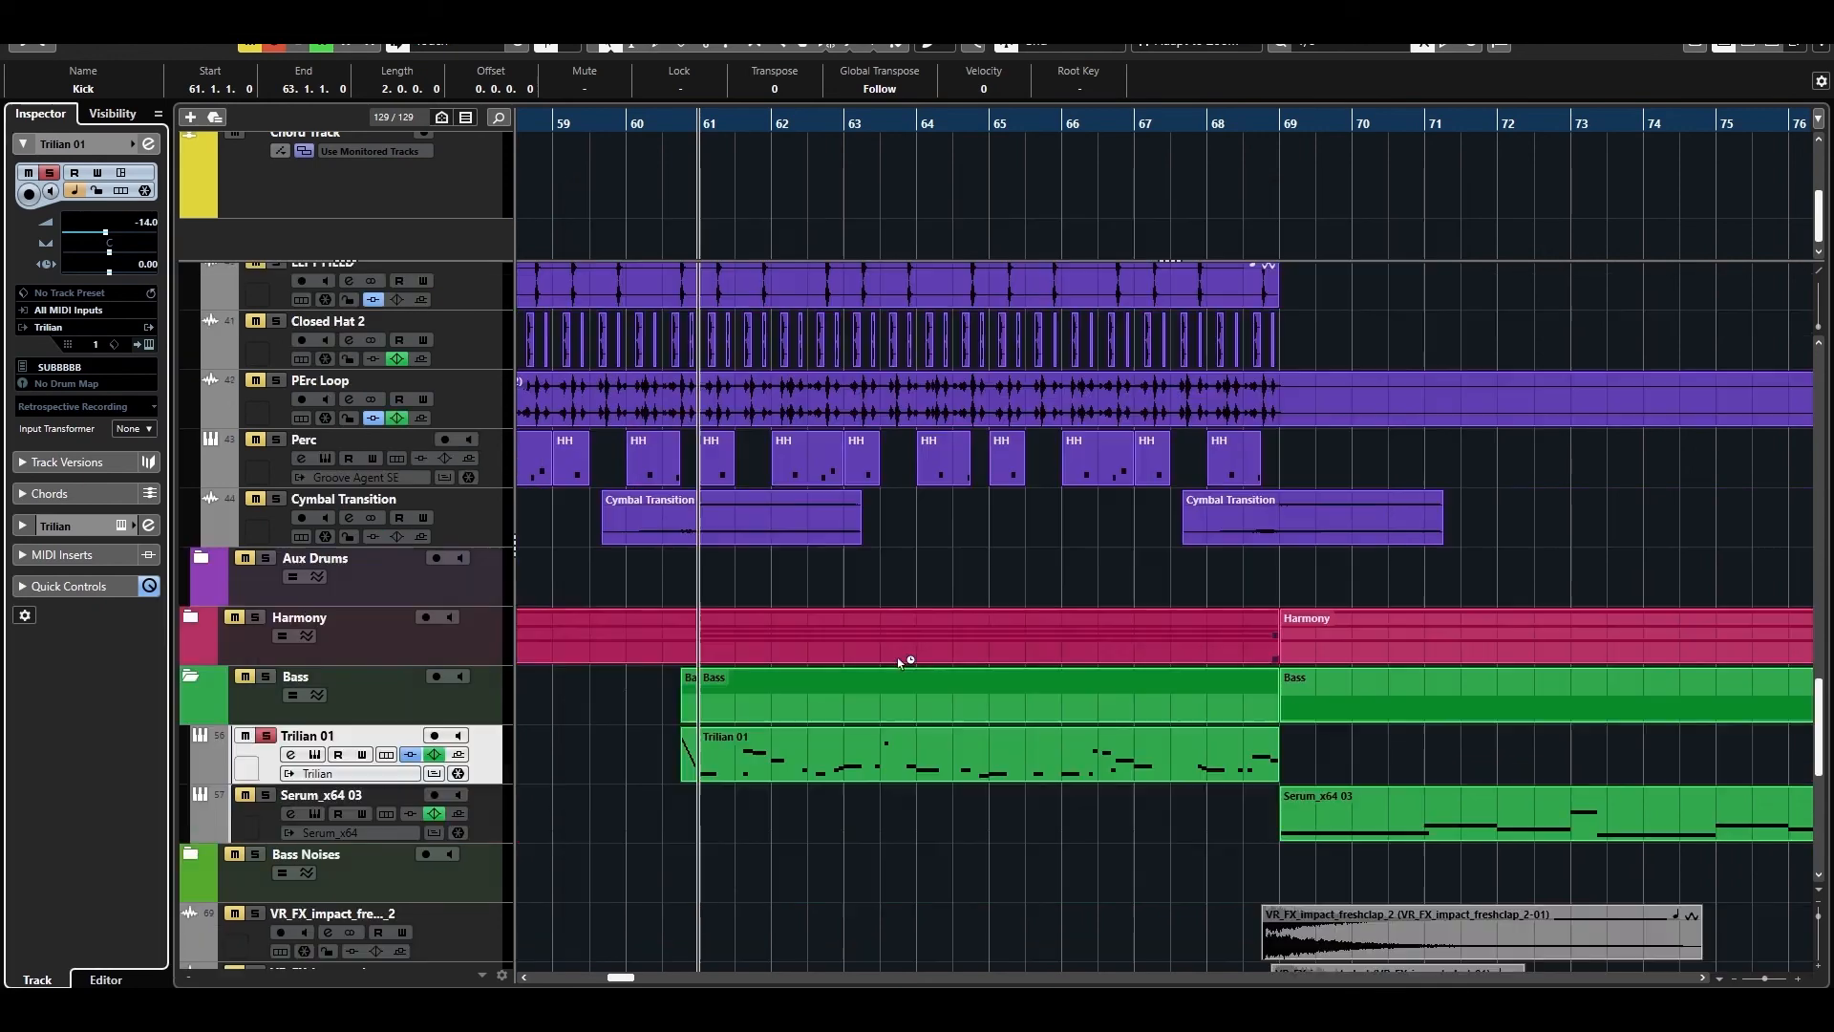
Clear the event selection in the arrangement and select the Kick track.
scroll(903, 667, "down", 2)
left_click_drag(664, 702, 817, 623)
left_click(843, 691)
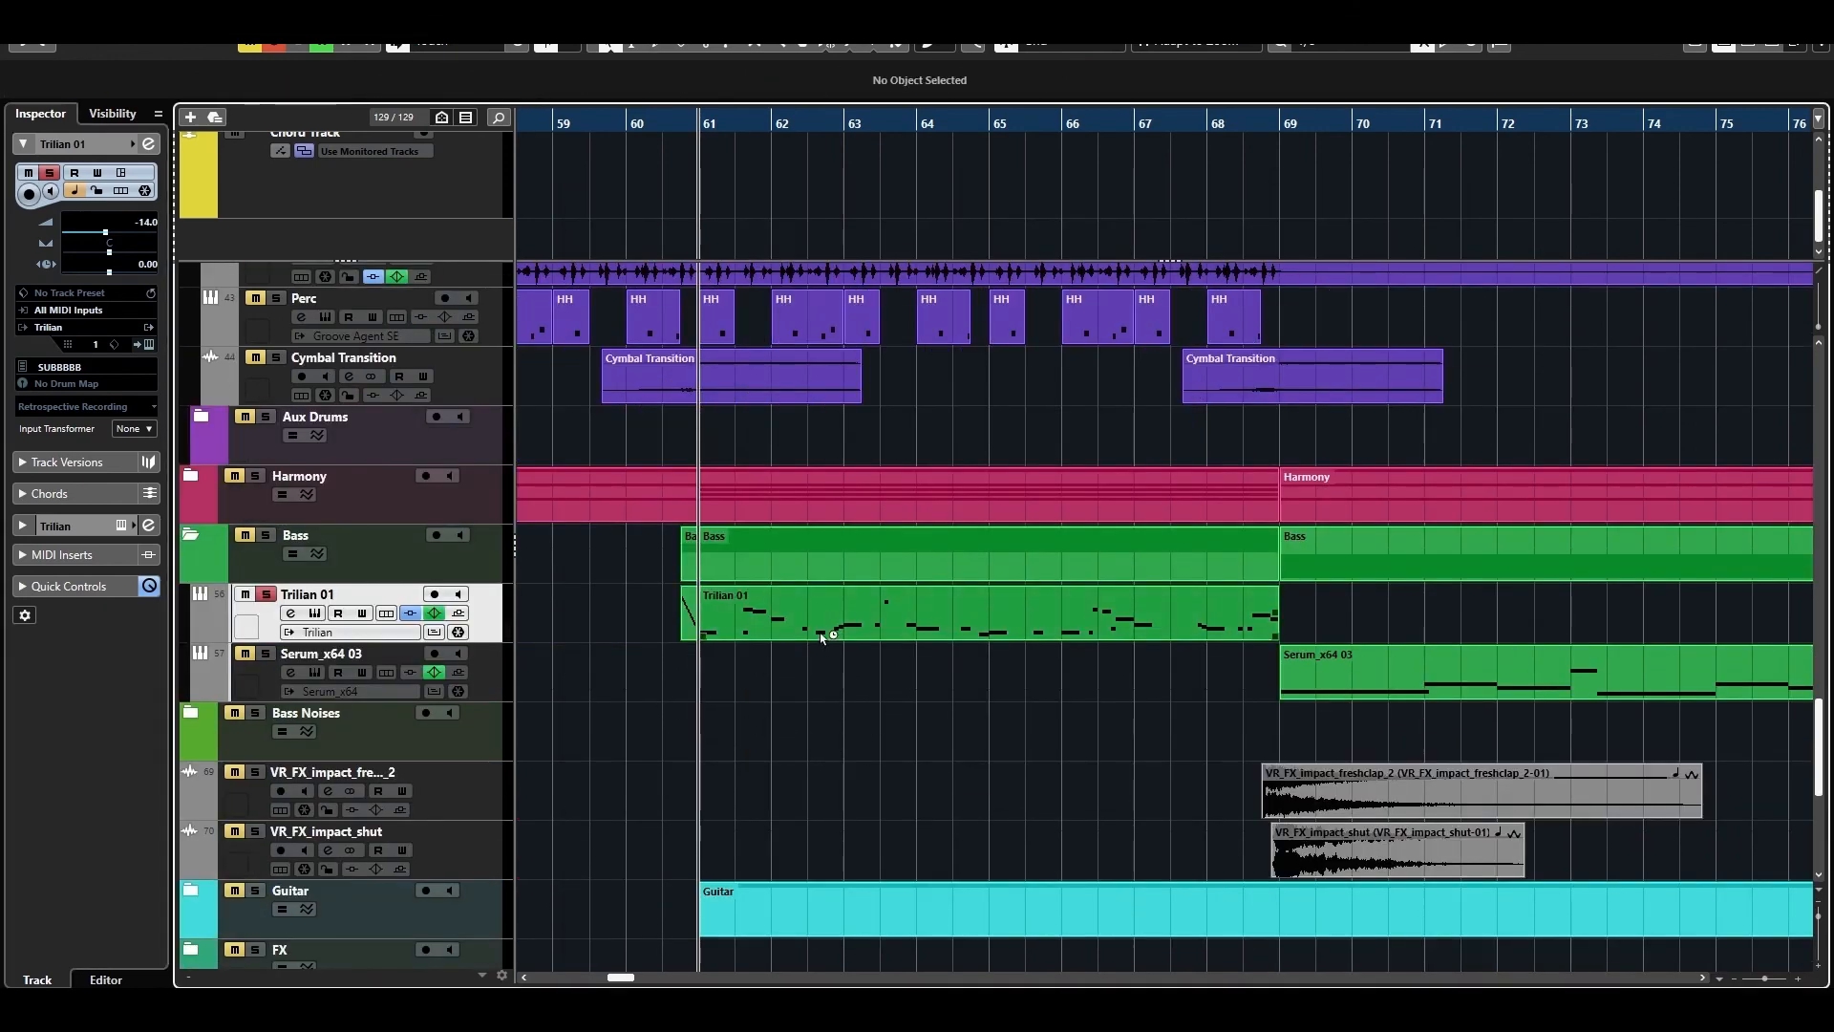
scroll(822, 634, "up", 5)
scroll(819, 640, "up", 3)
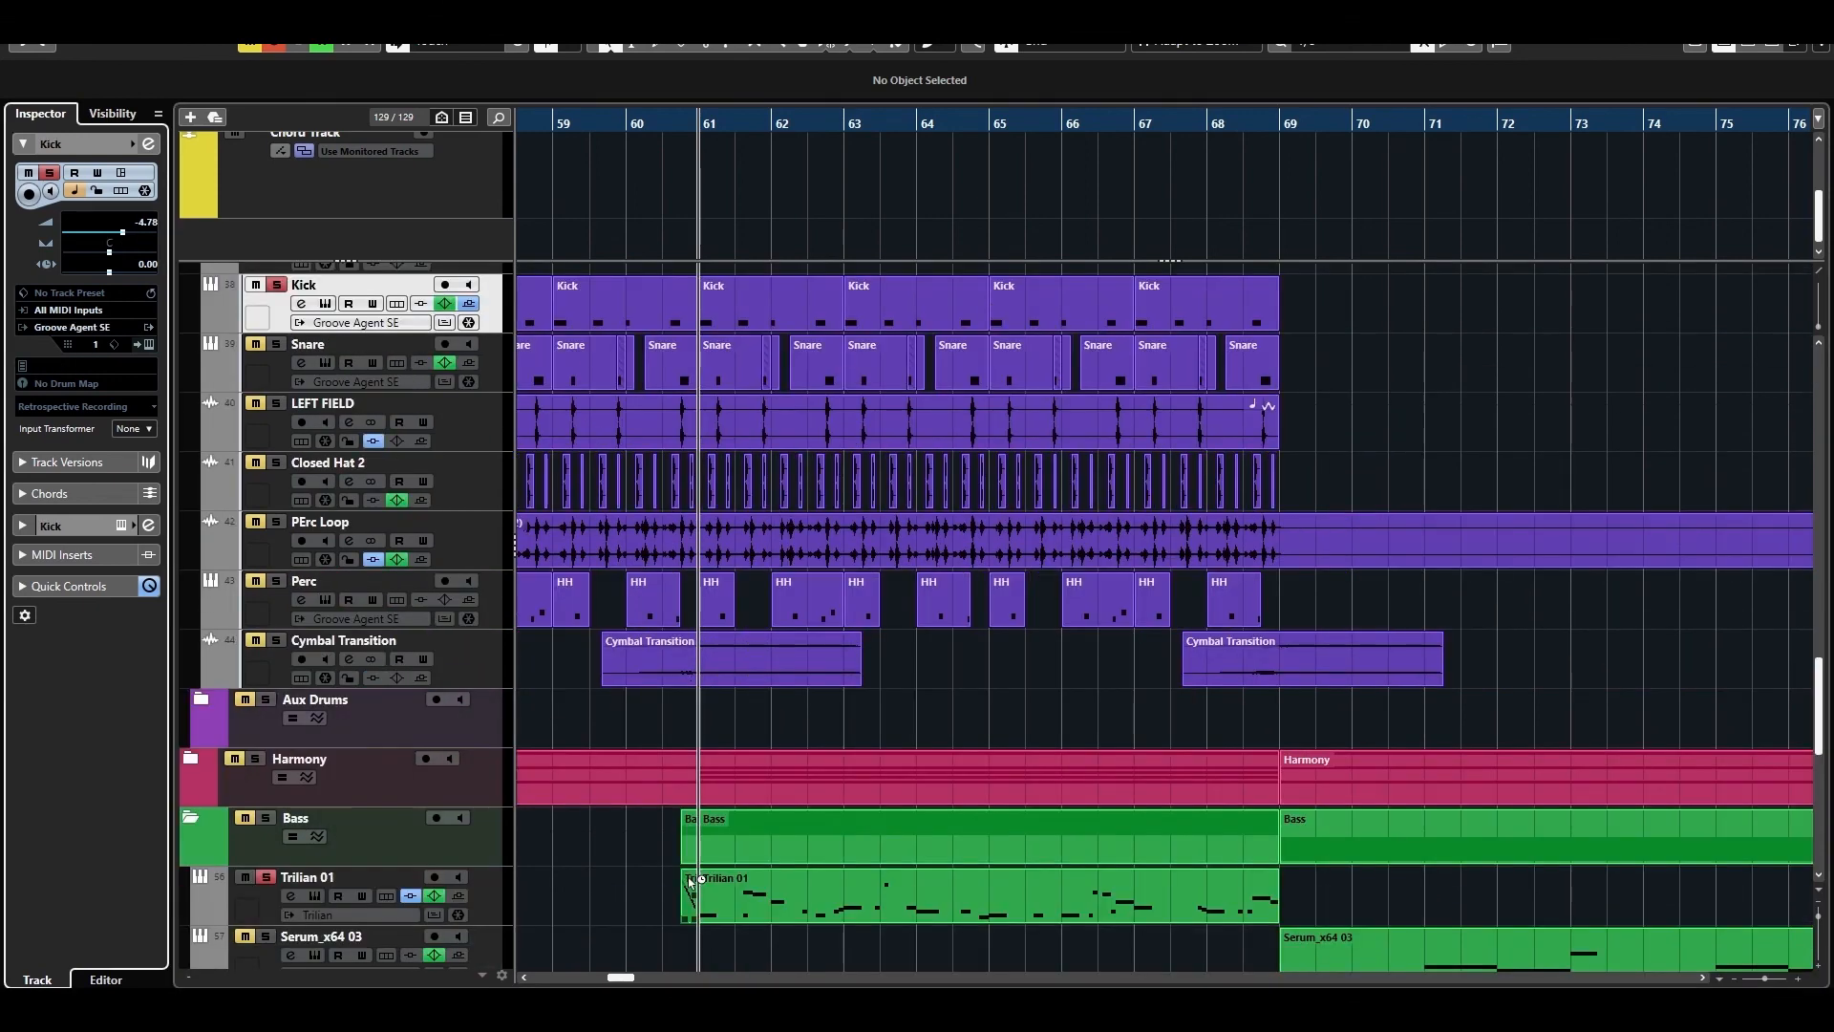